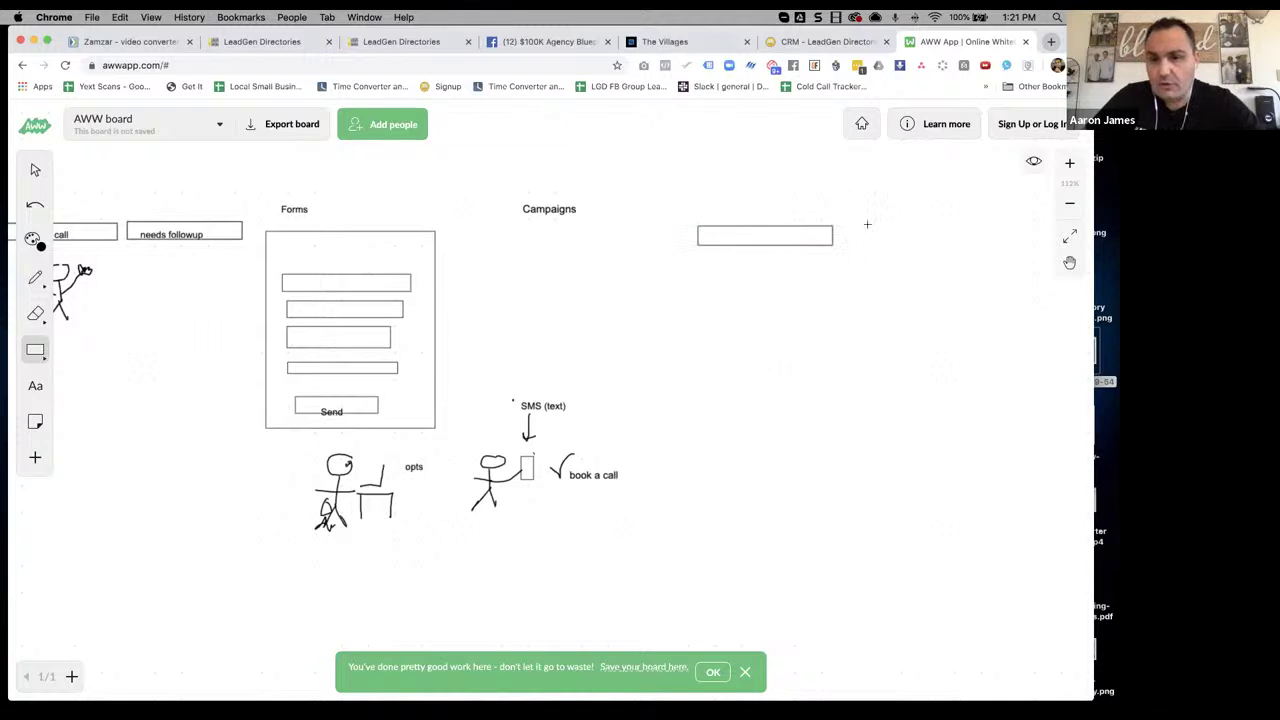
Draw two stacked boxes to the right of the single box and label the columns "IF" and "Then This"
drag(994, 245, 1000, 244)
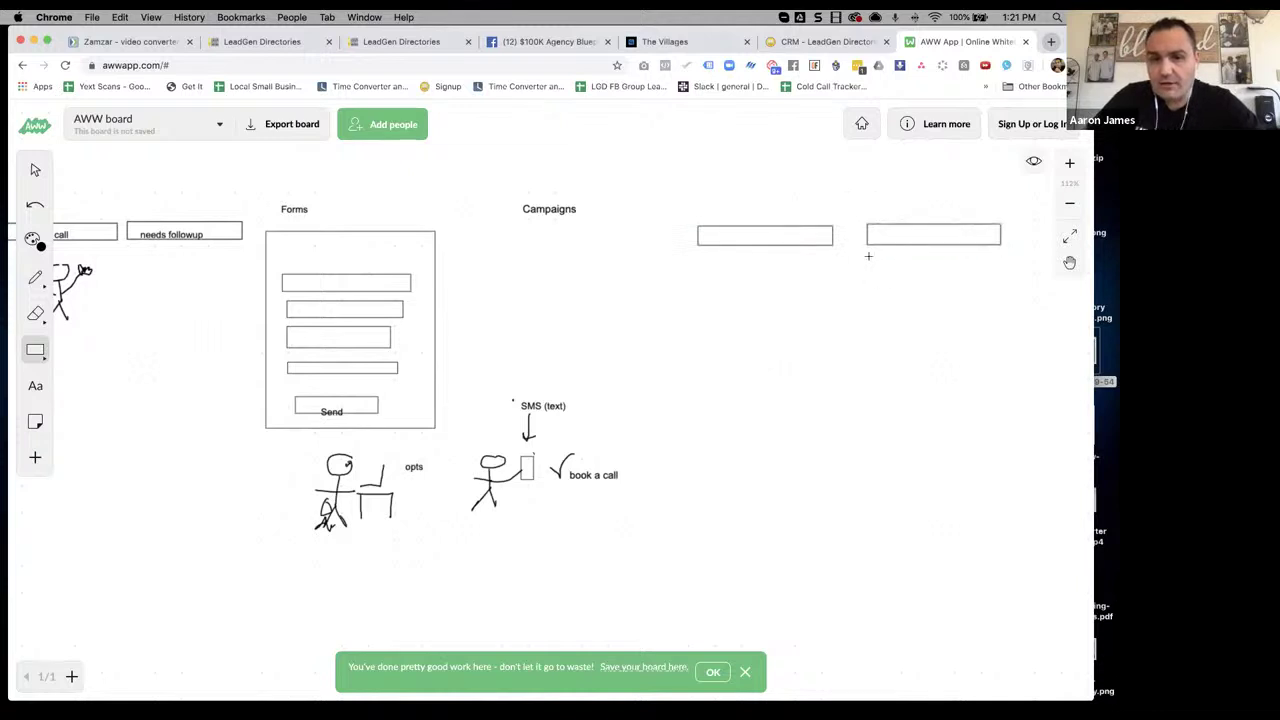
drag(867, 257, 998, 275)
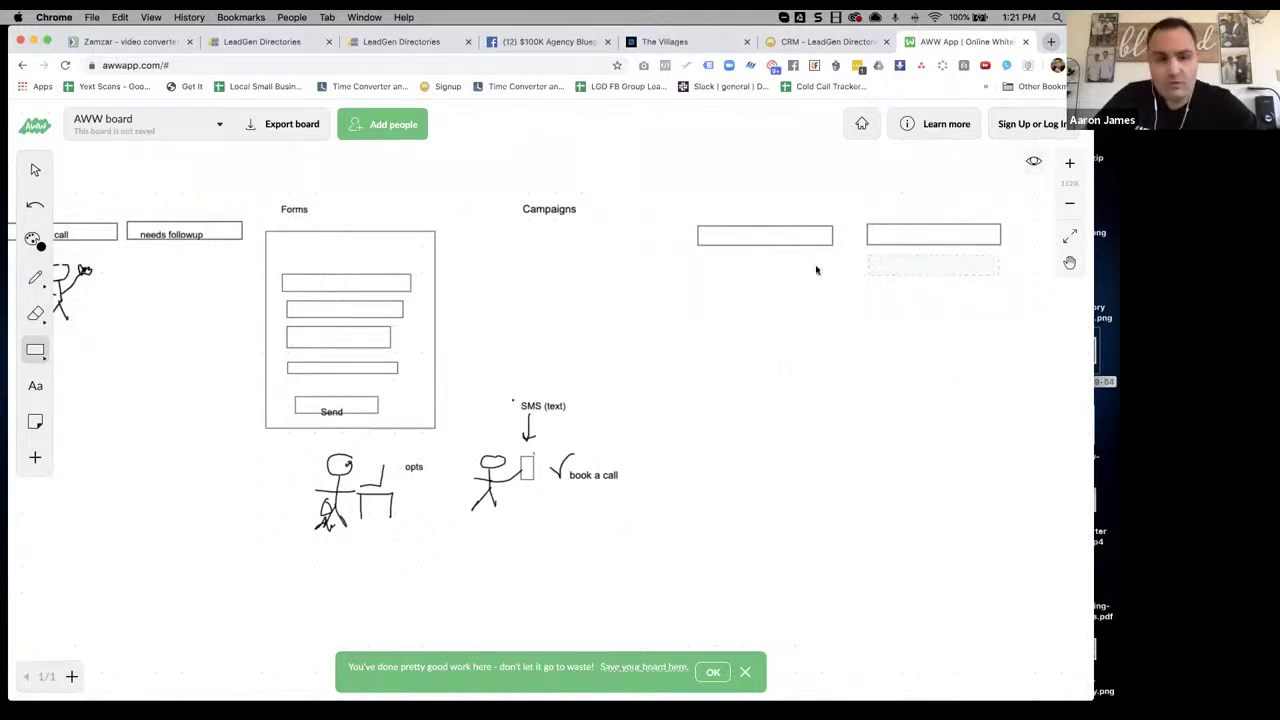
click(37, 384)
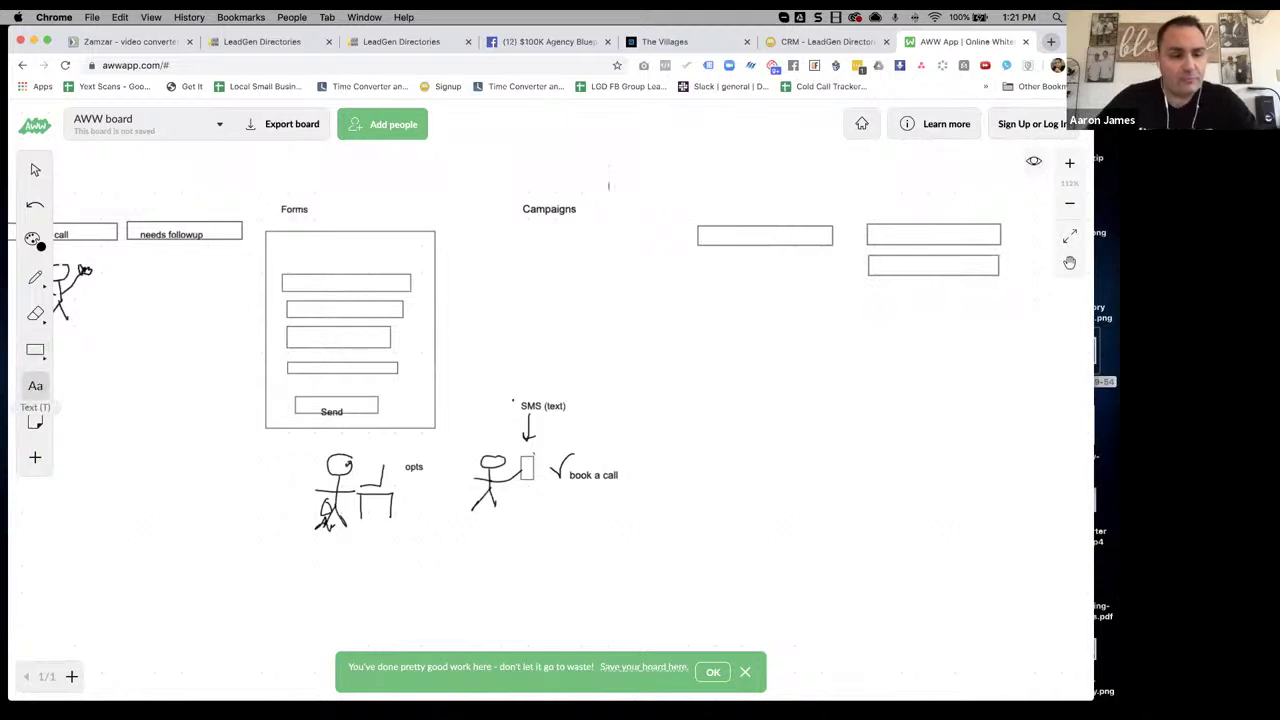
click(740, 196)
text(IF)
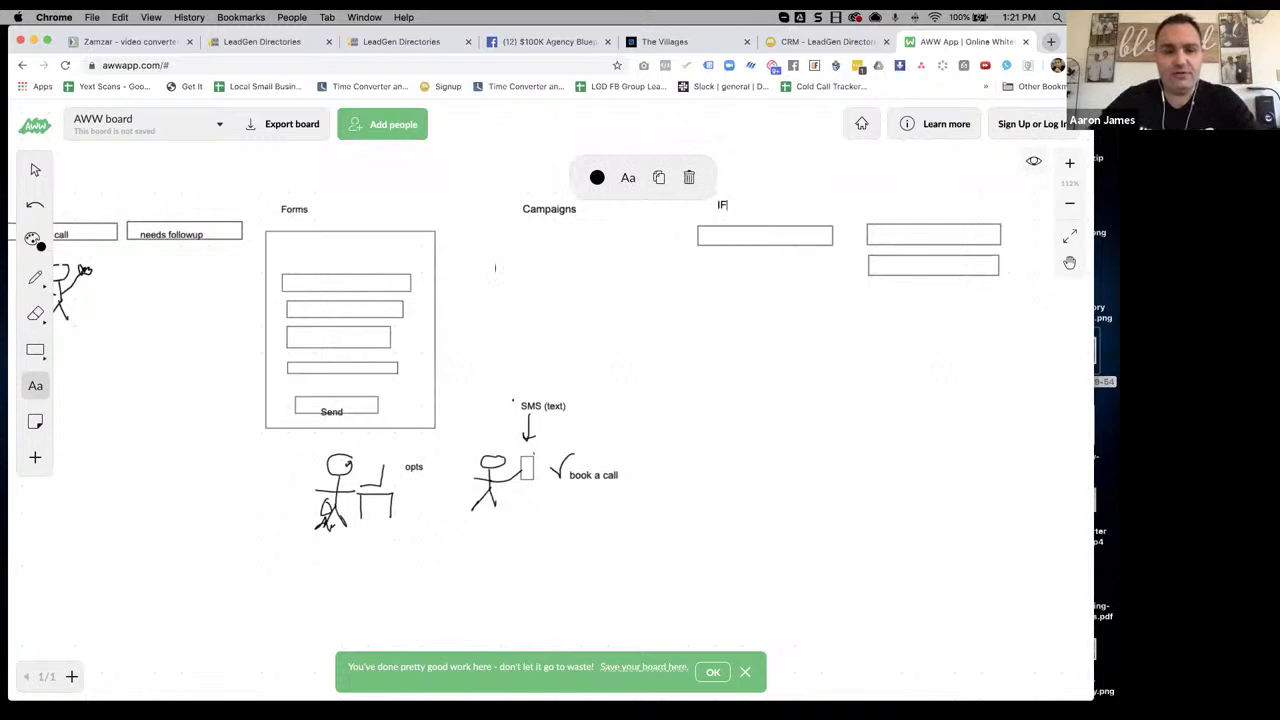
click(893, 206)
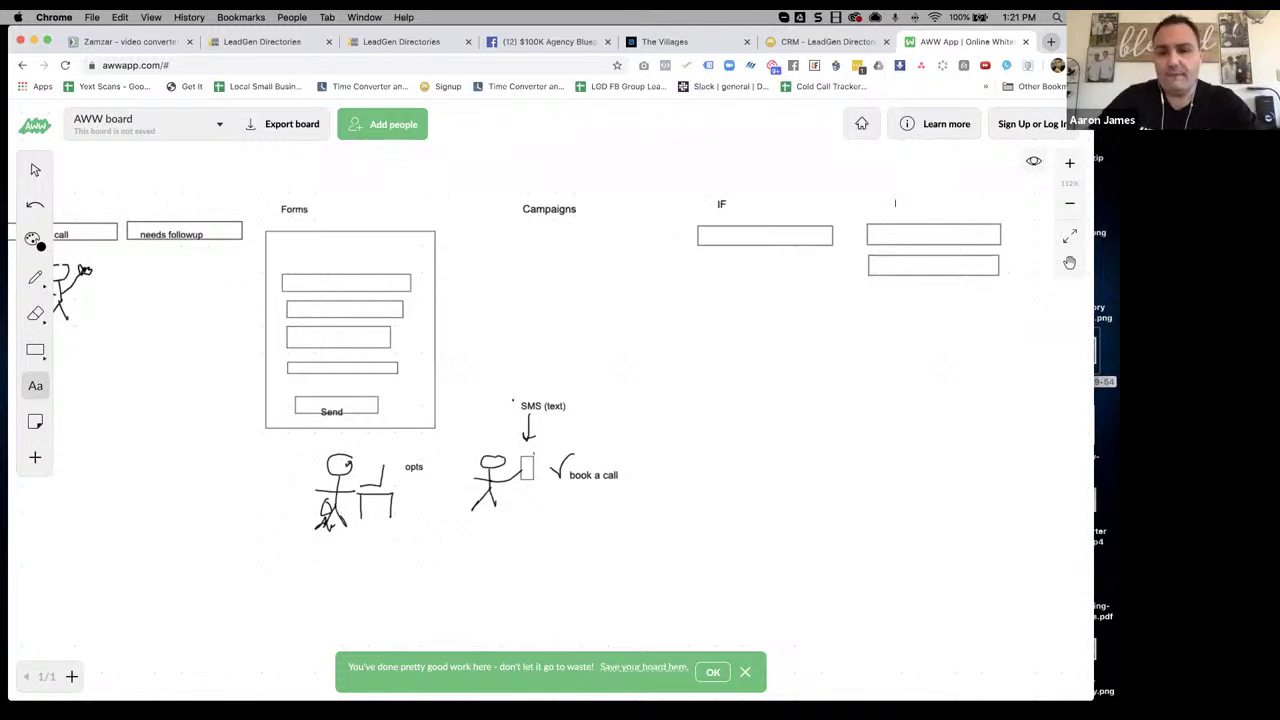
click(890, 207)
text(Then)
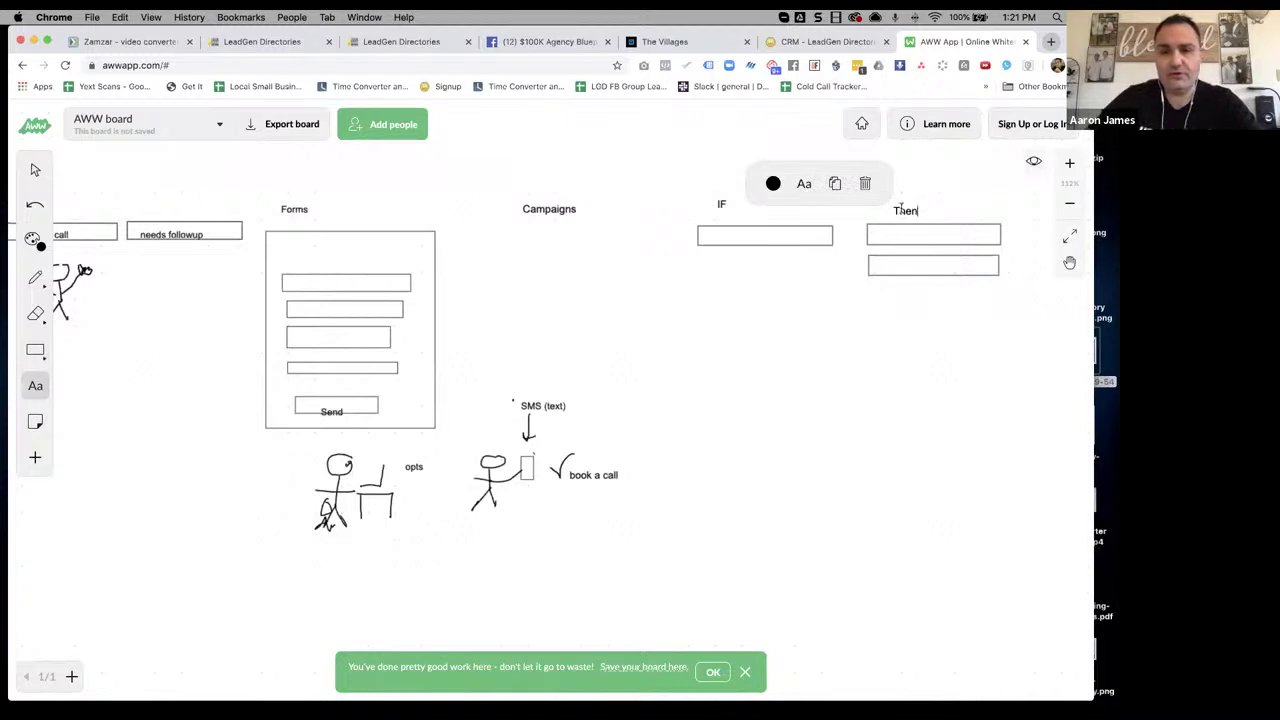
text( This)
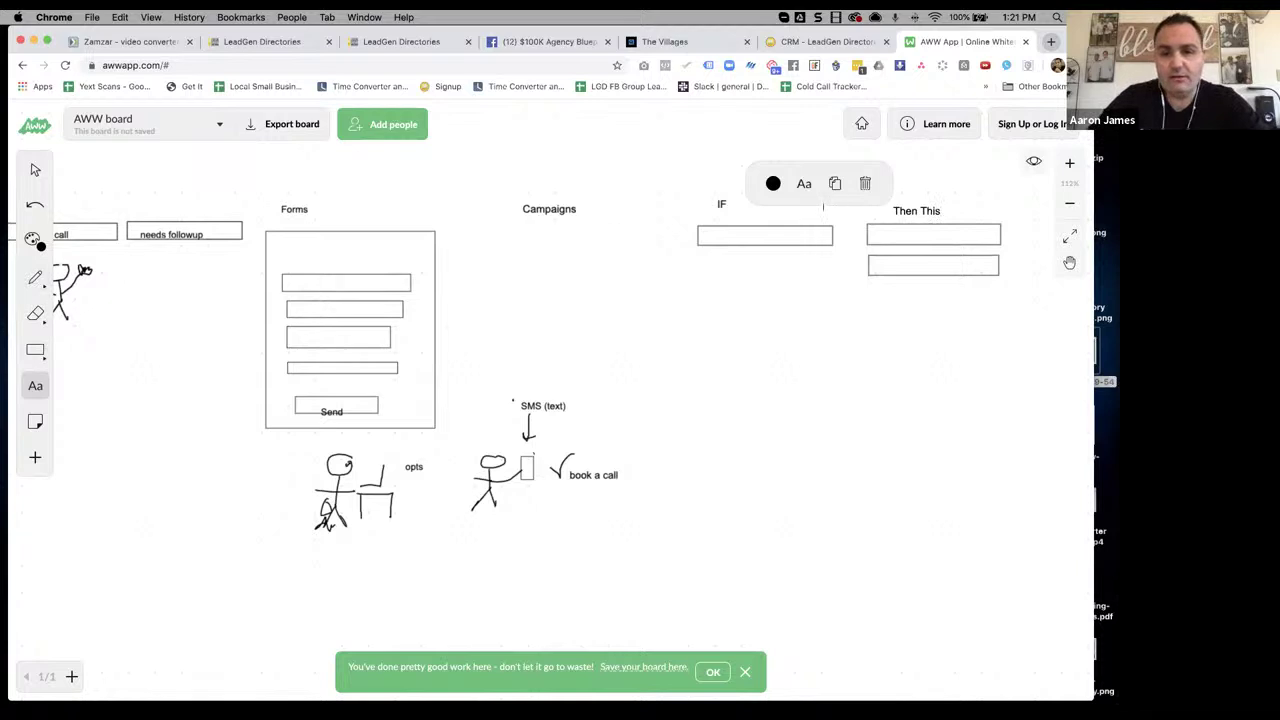
Draw a straight arrow and a curved arrow from "IF" to "Then This", plus a small down arrow above "Then This"
click(770, 205)
click(778, 205)
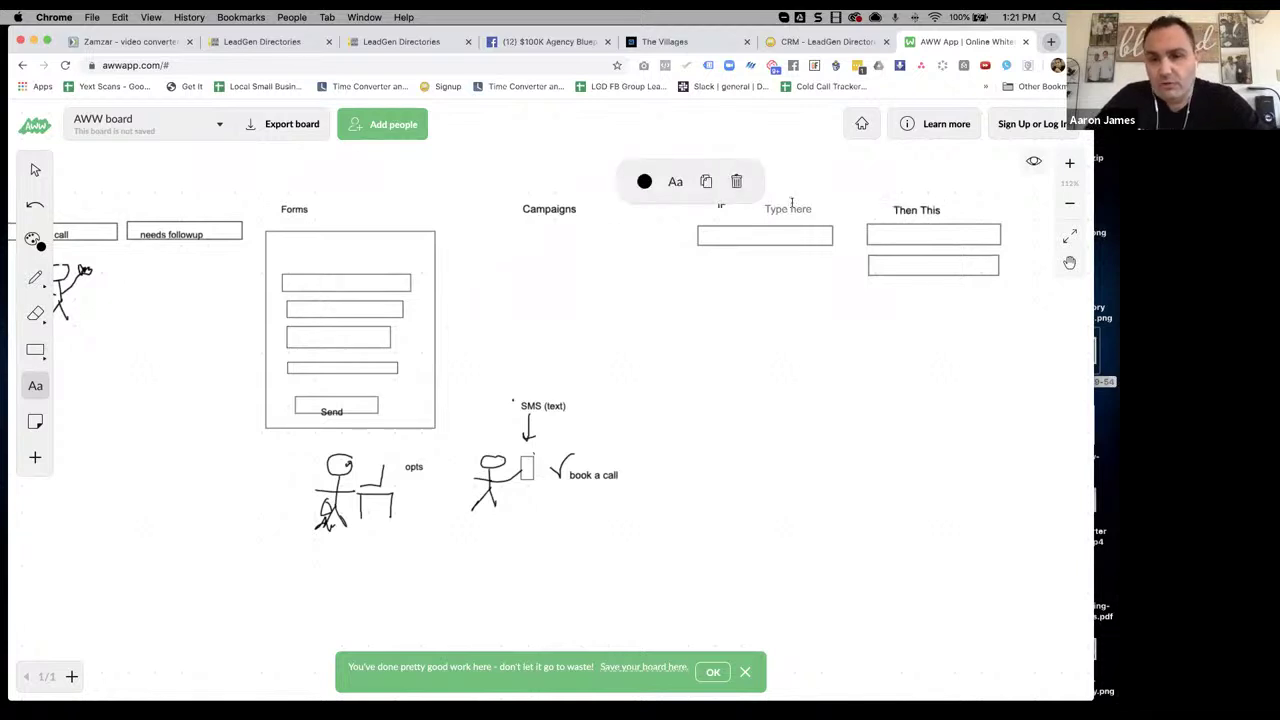
click(35, 277)
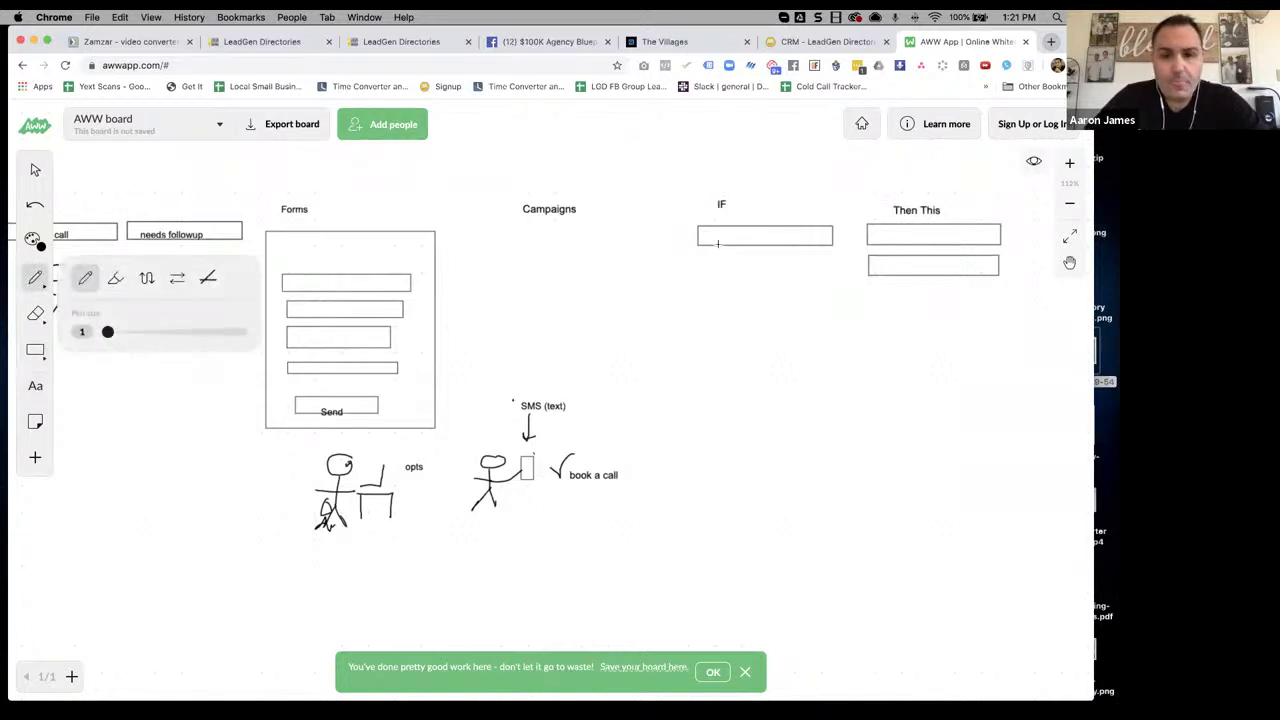
mouse_move(763, 203)
mouse_down()
mouse_move(860, 203)
mouse_move(850, 210)
mouse_up()
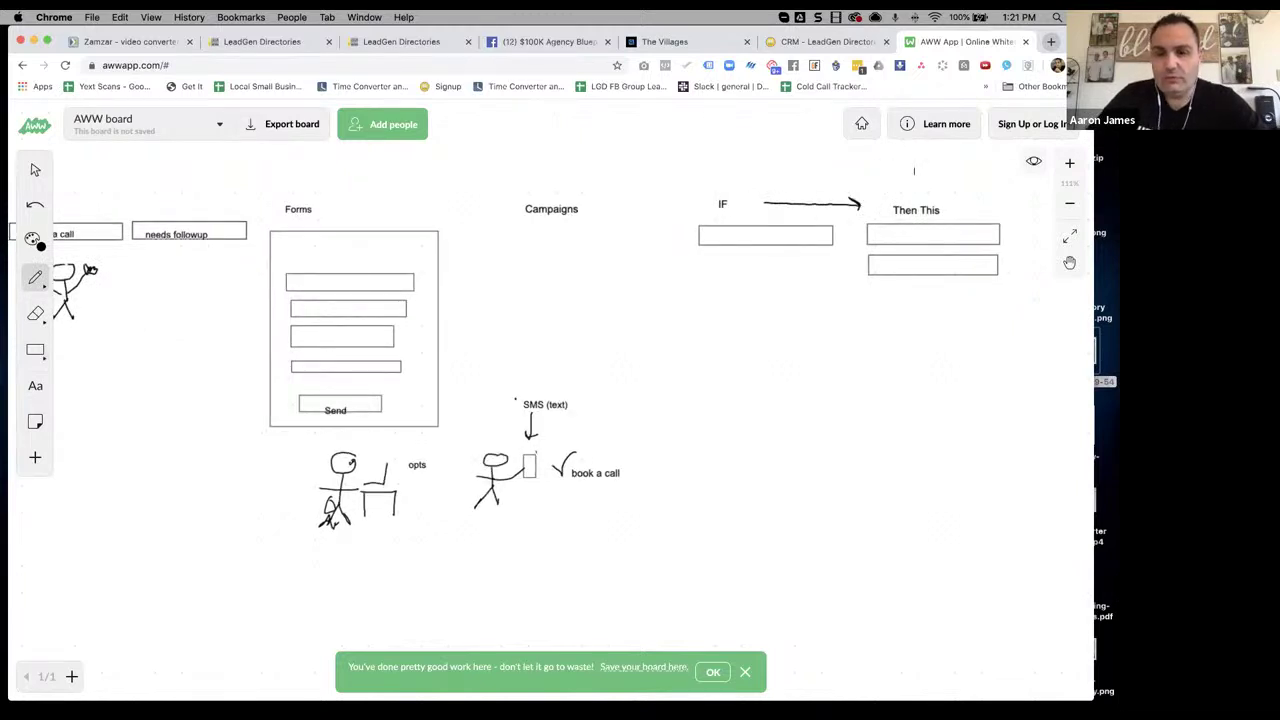
drag(909, 181, 925, 176)
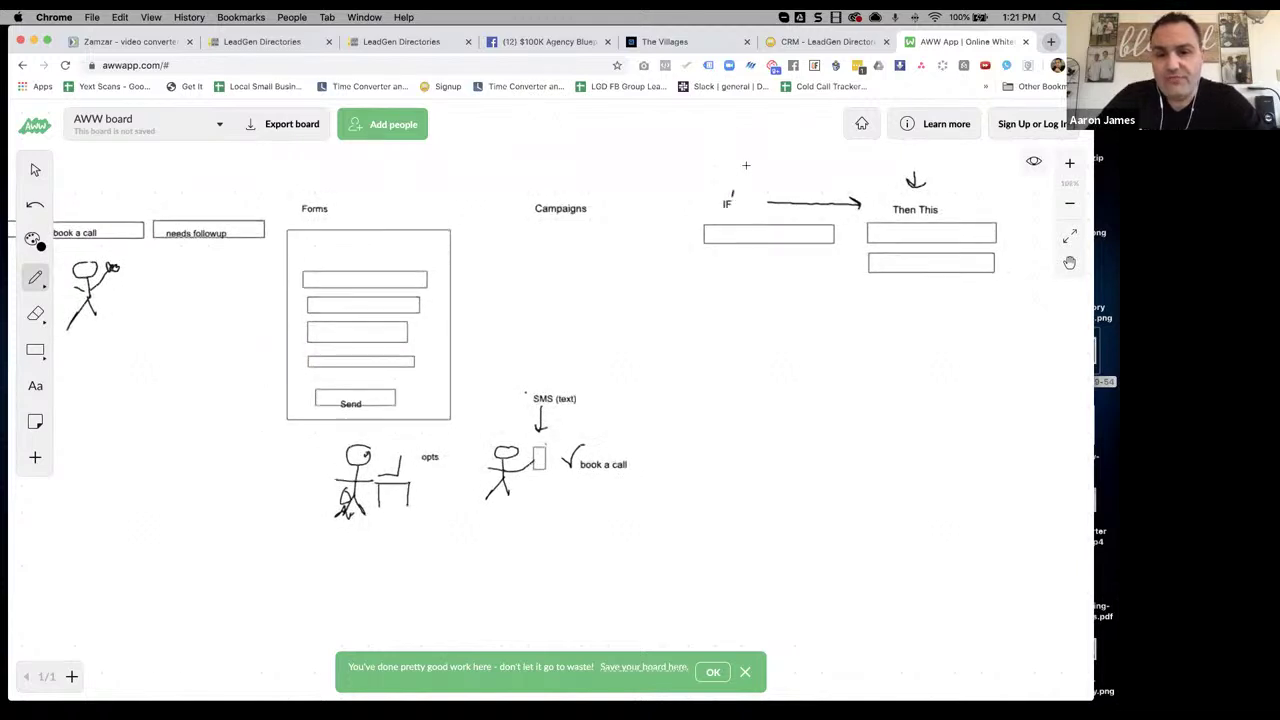
mouse_move(743, 170)
mouse_down()
mouse_move(815, 152)
mouse_move(868, 166)
mouse_move(878, 202)
mouse_up()
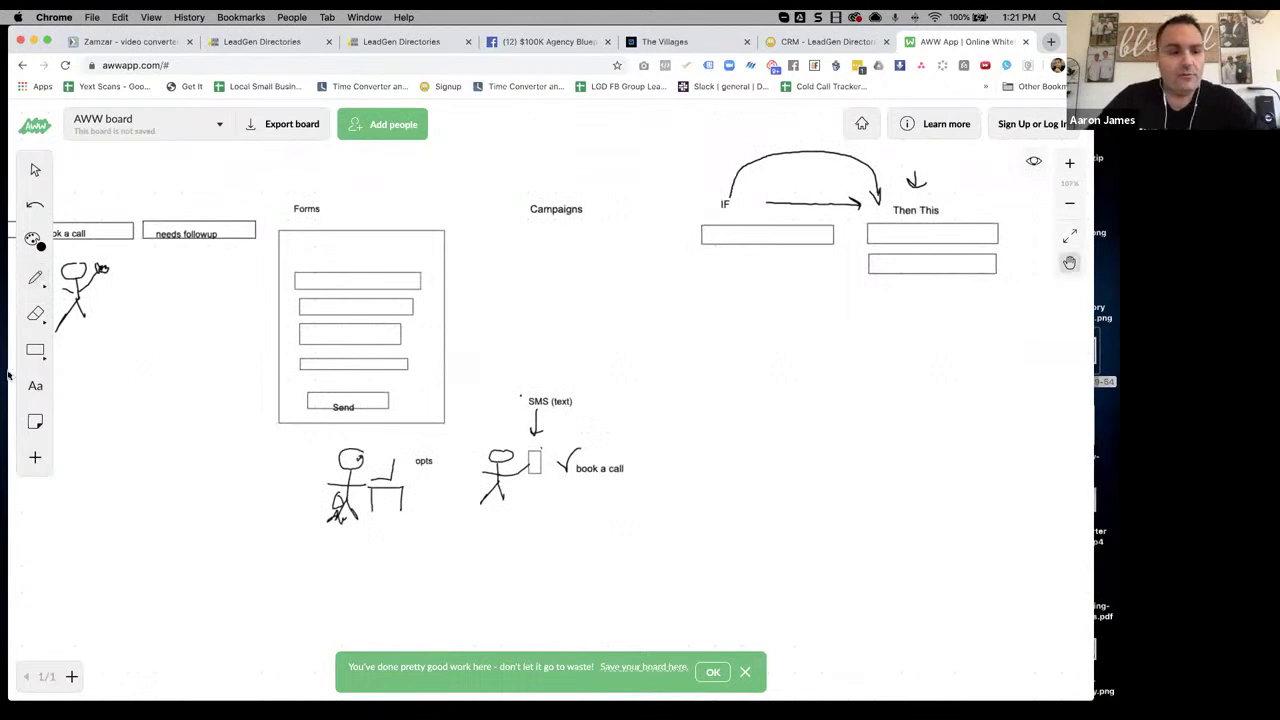
Change the "Then This" label to read "Then DoThis"
click(35, 385)
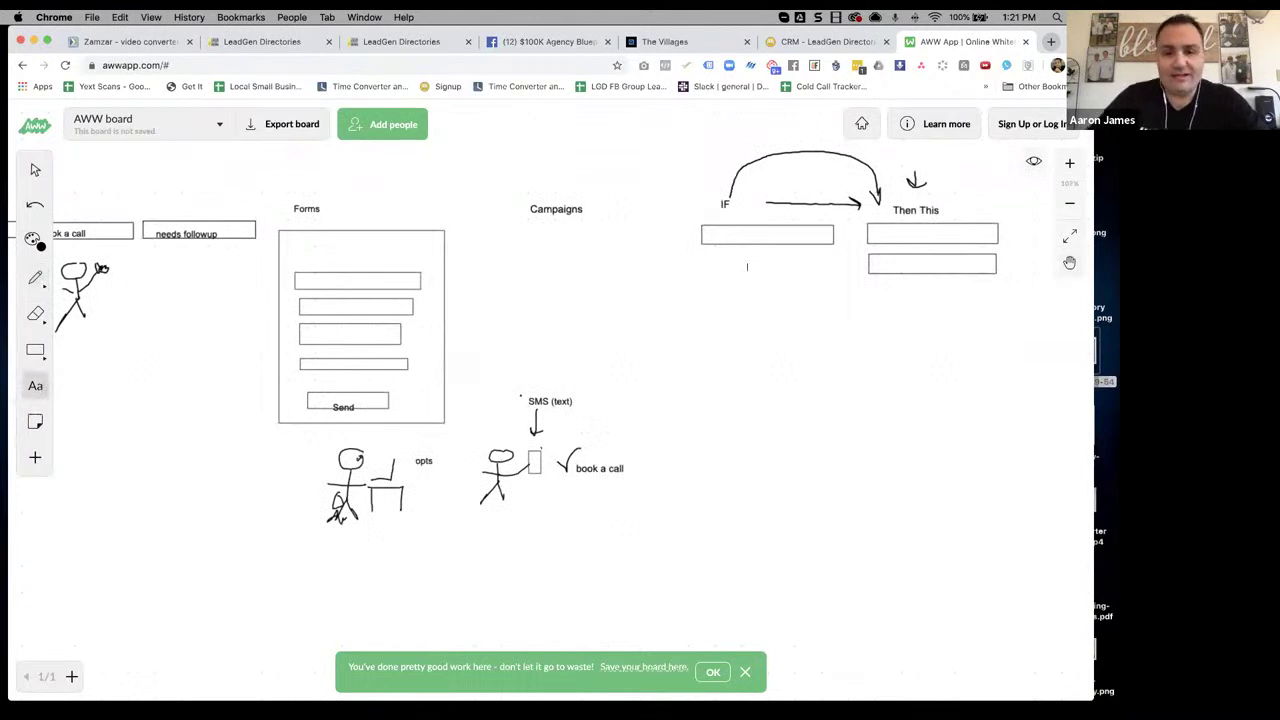
click(917, 210)
click(917, 208)
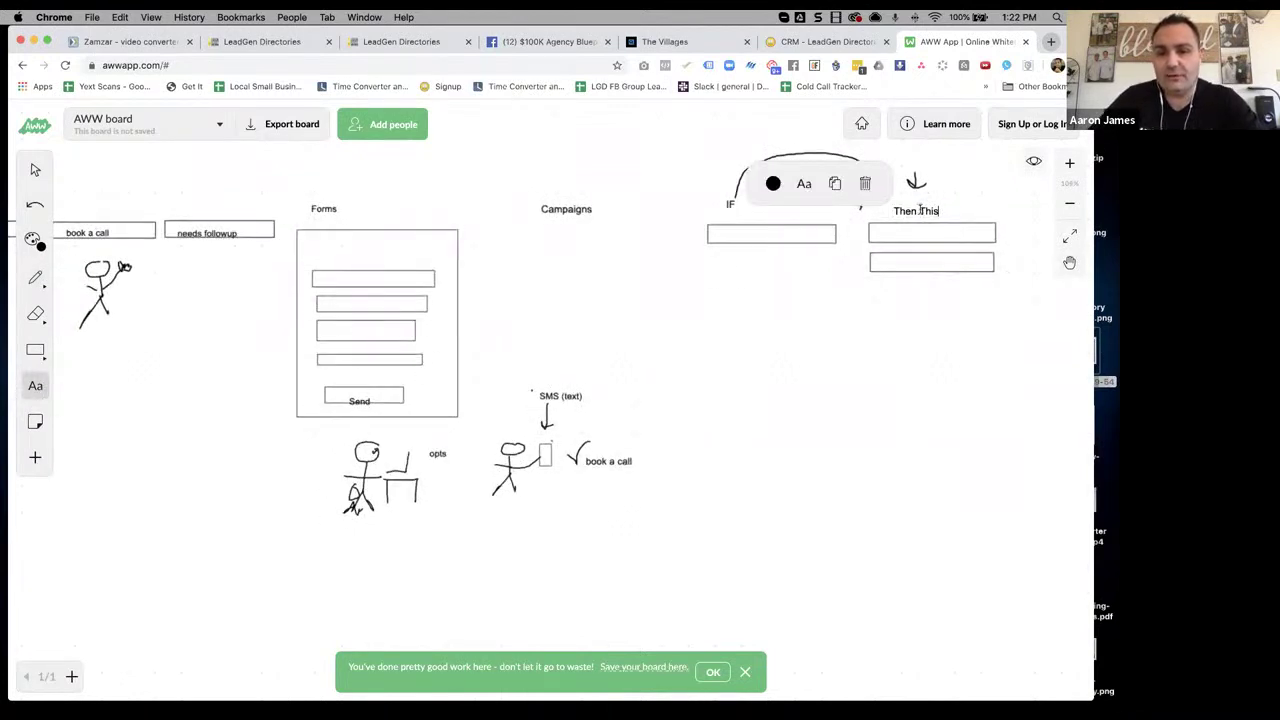
text(DO)
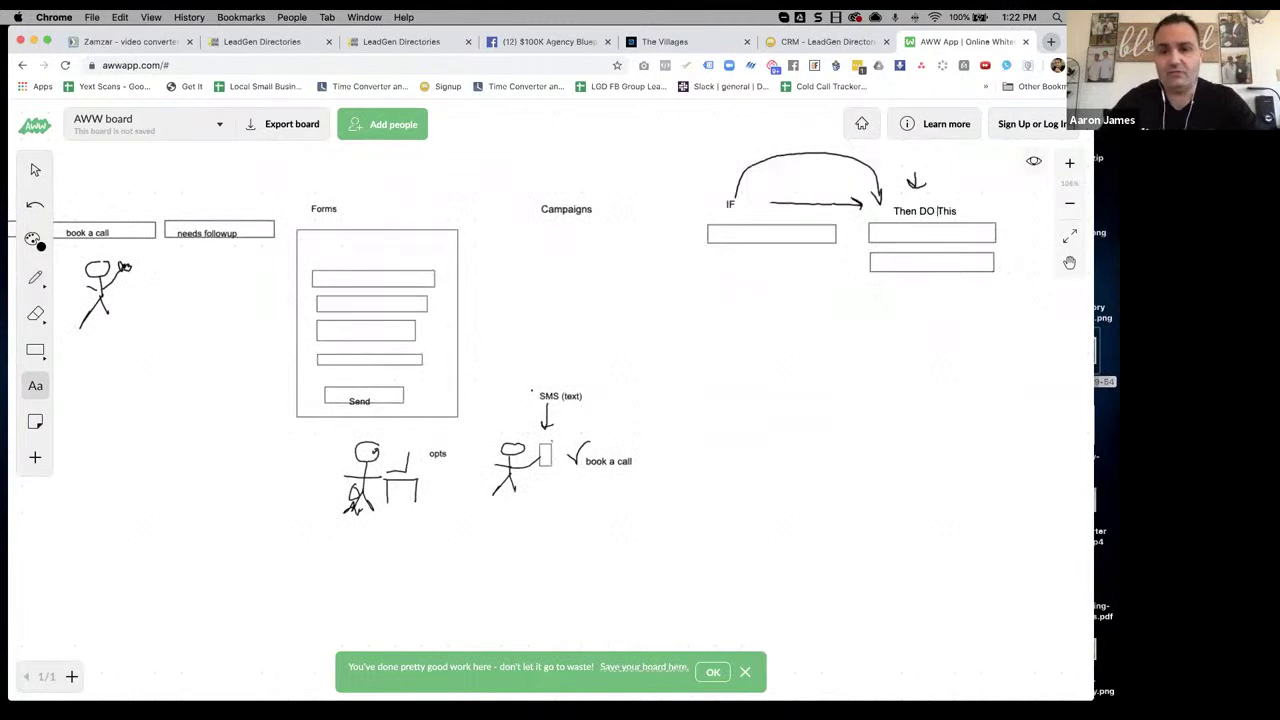
key(BackSpace)
key(BackSpace)
text(o)
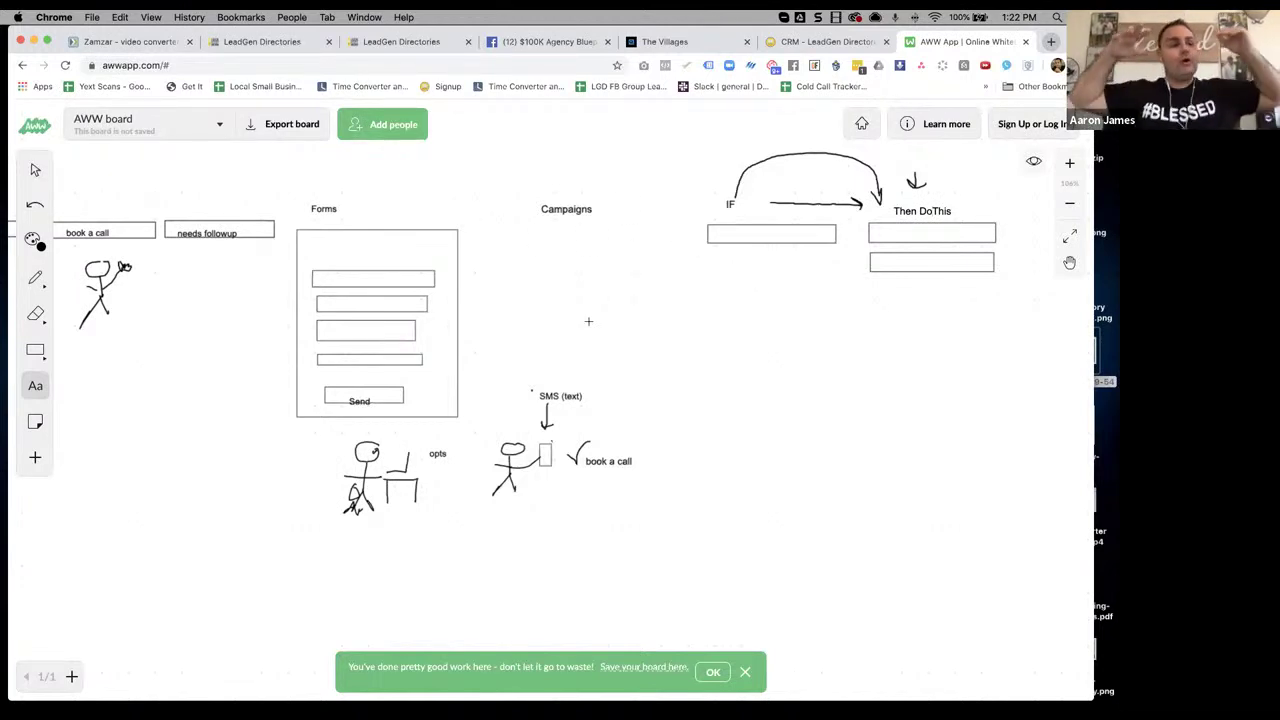
Review the whole board from the pipeline stages and form to the "IF" and "Then DoThis" diagram
scroll(117, 325, down, 3)
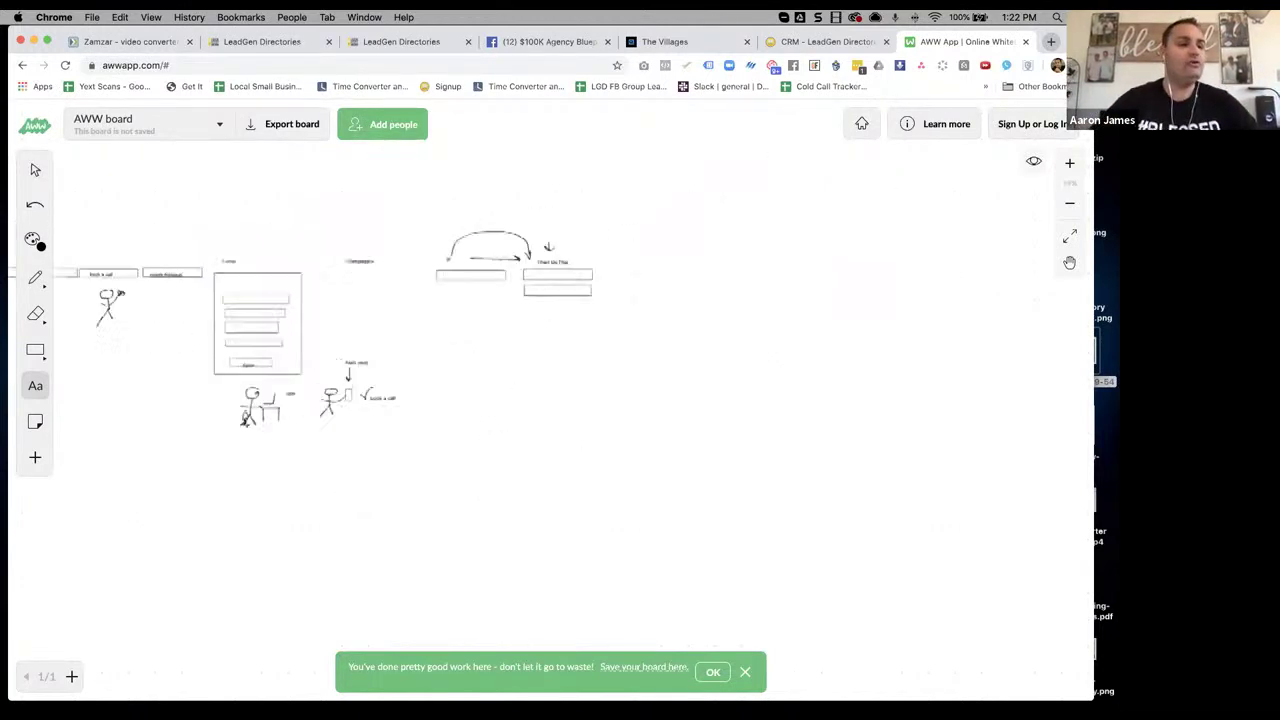
scroll(300, 290, up, 5)
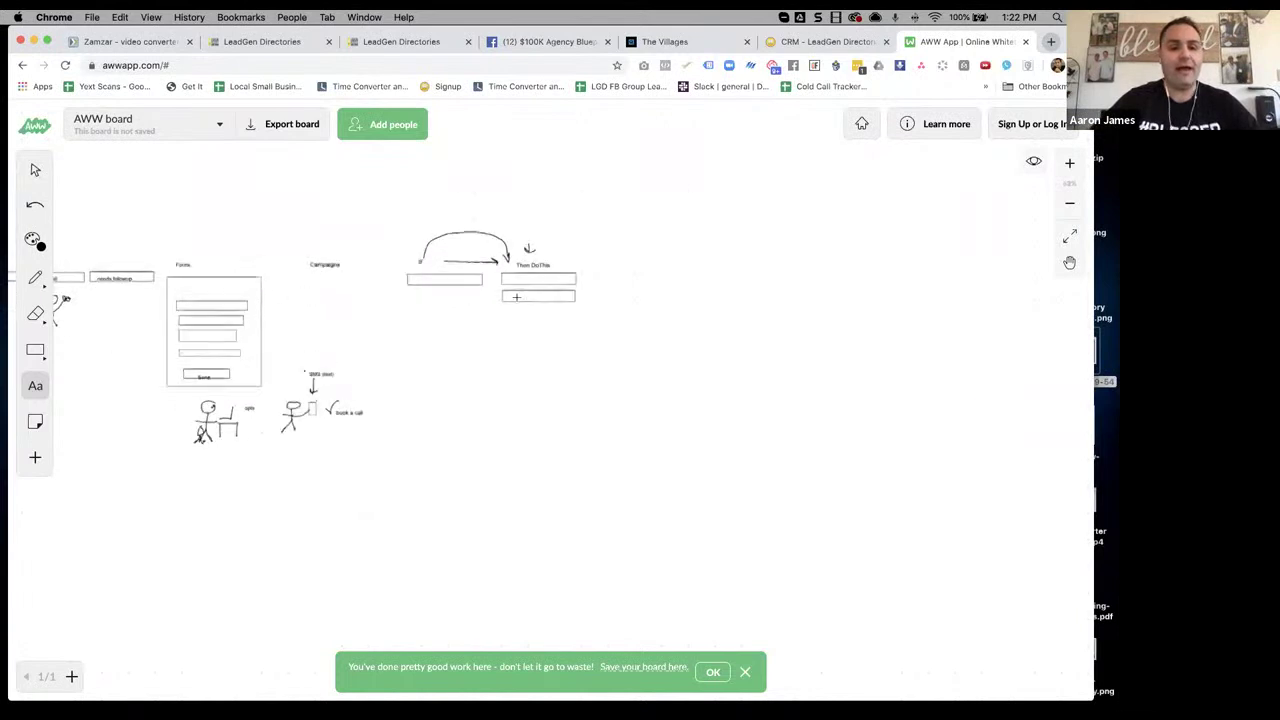
click(1069, 262)
drag(680, 317, 1046, 268)
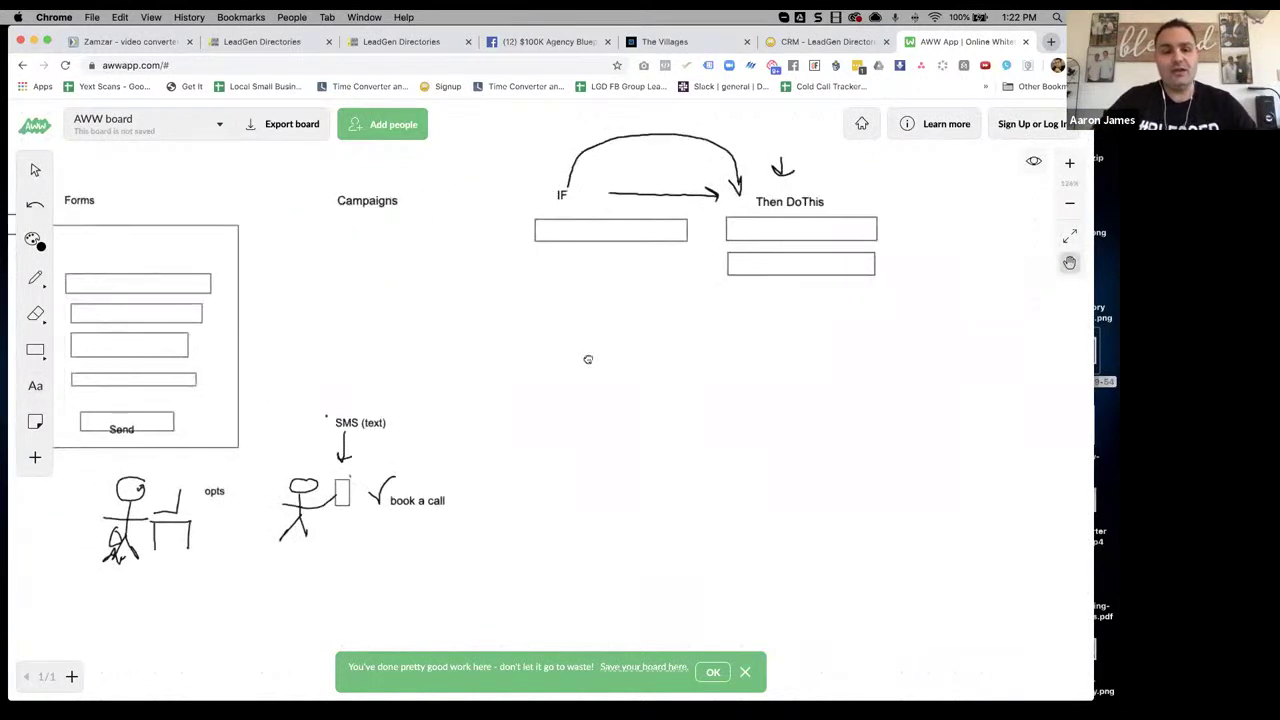
scroll(754, 360, left, 5)
scroll(754, 360, down, 3)
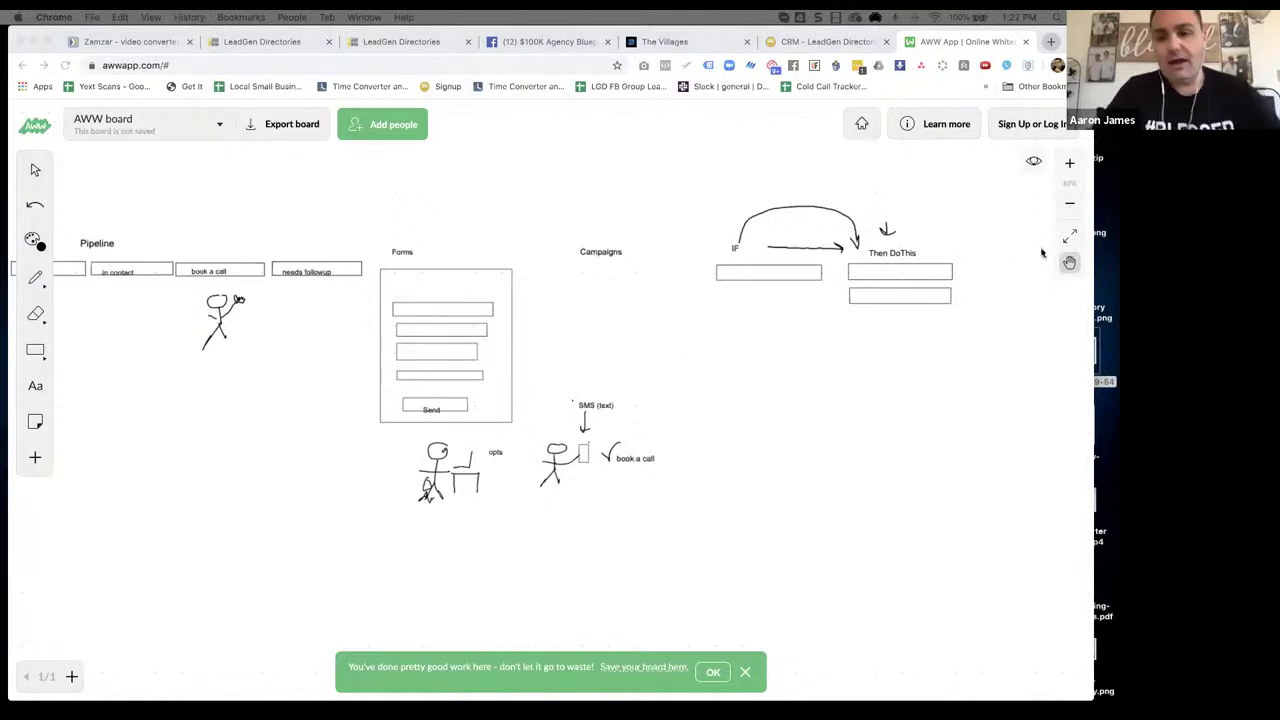
click(694, 360)
drag(698, 362, 744, 348)
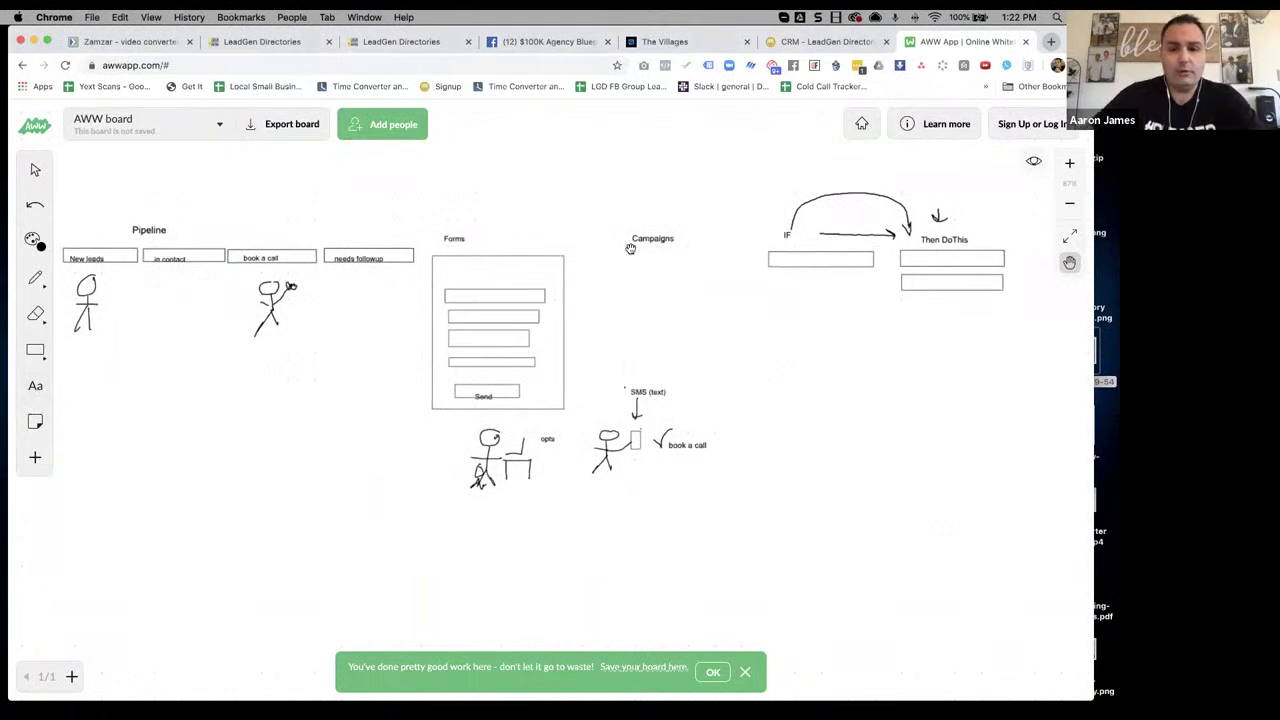
Add the heading "Triggers" above the curved arrow of the "IF" and "Then DoThis" diagram
click(35, 386)
click(782, 178)
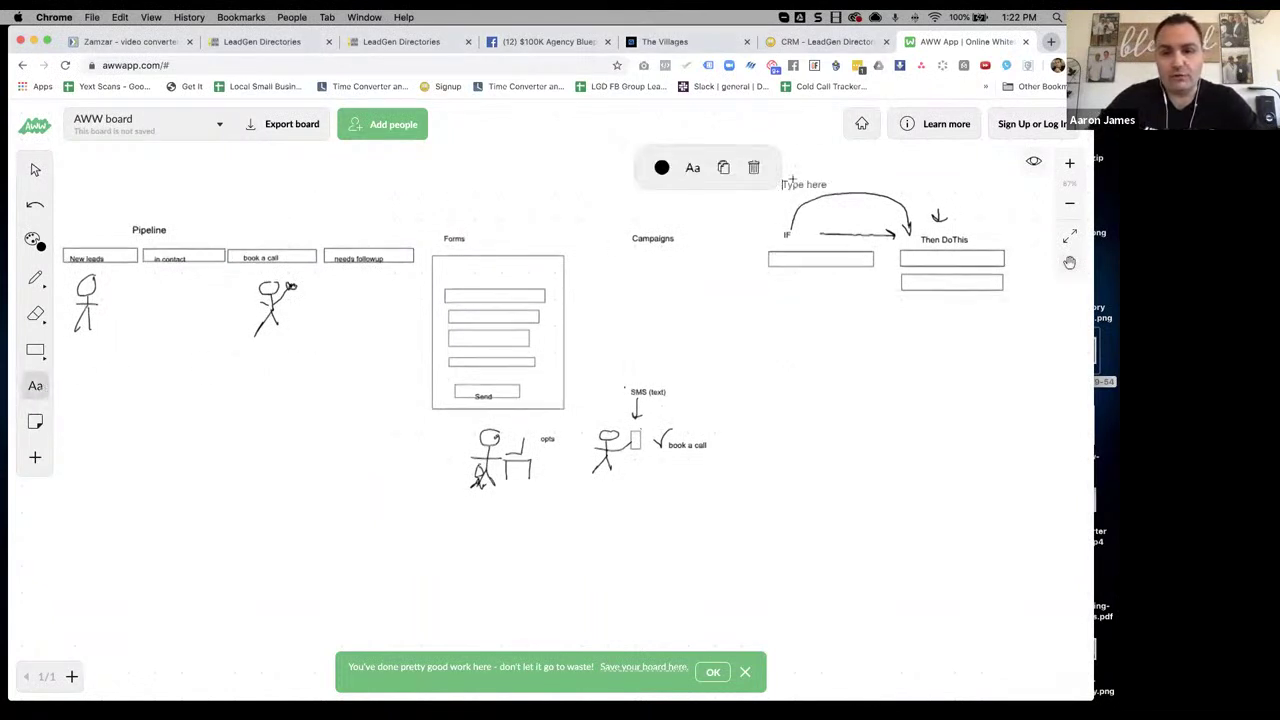
click(794, 178)
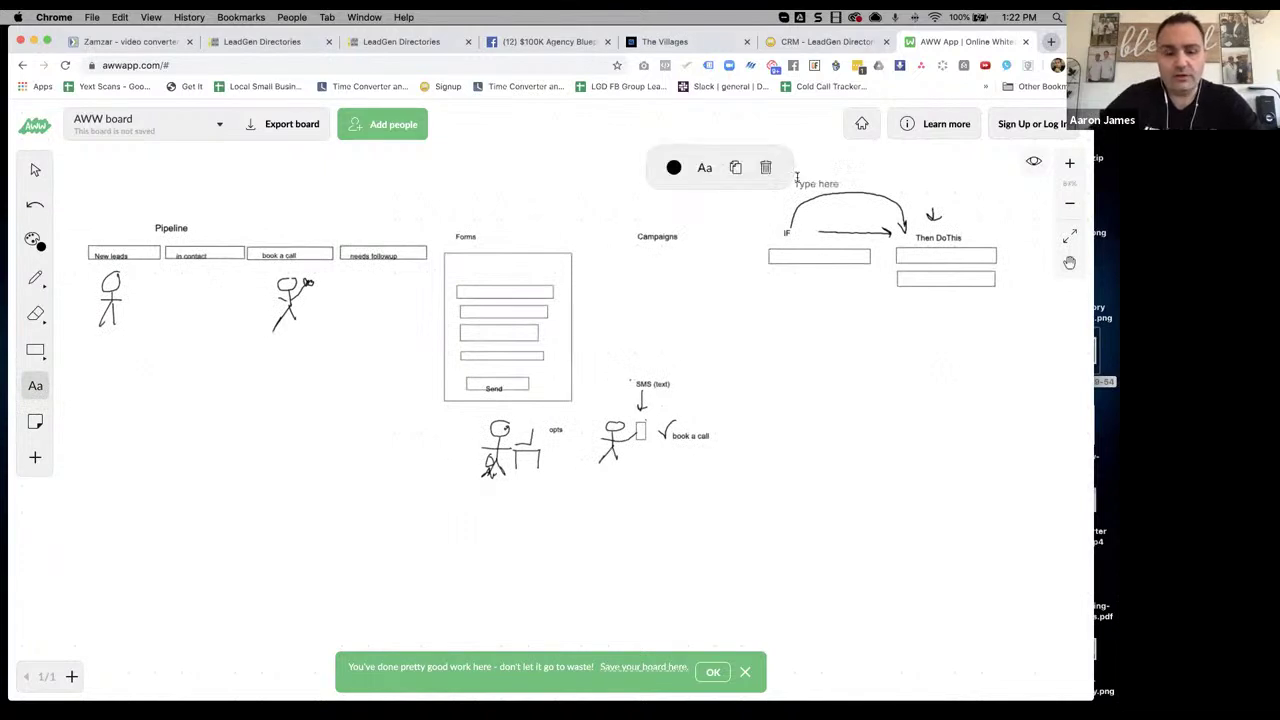
text(Triggers)
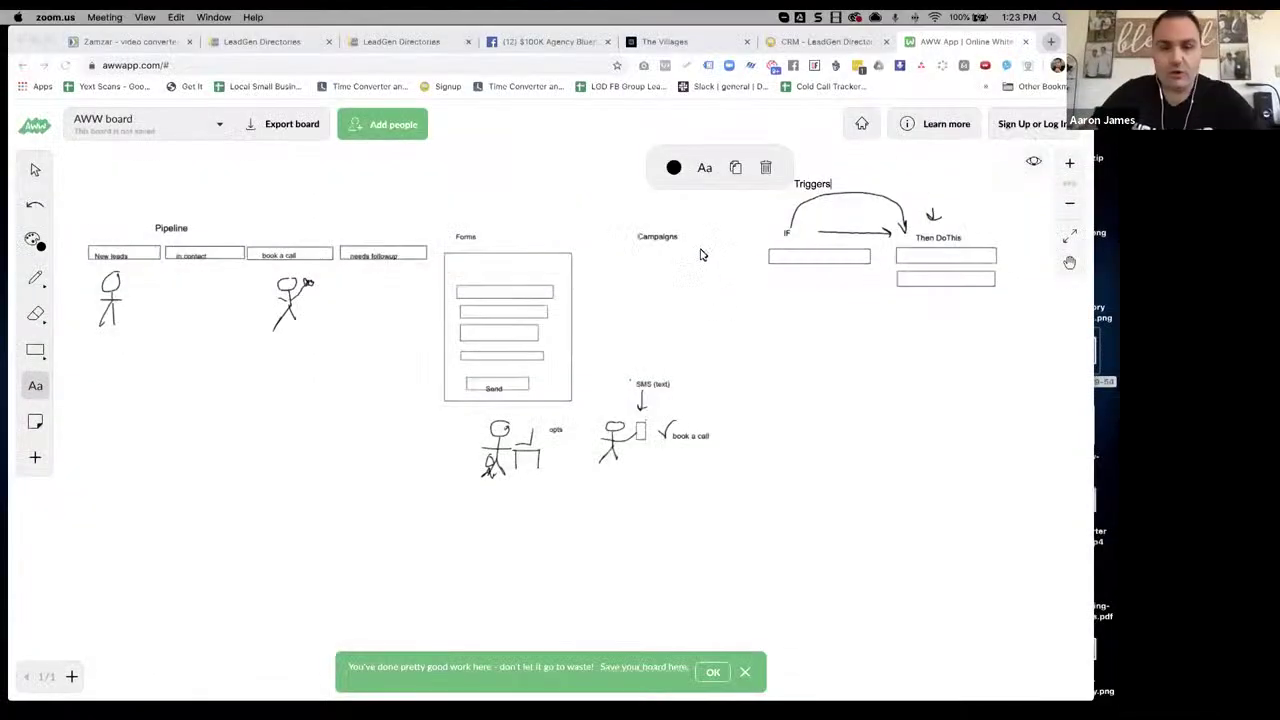
click(695, 235)
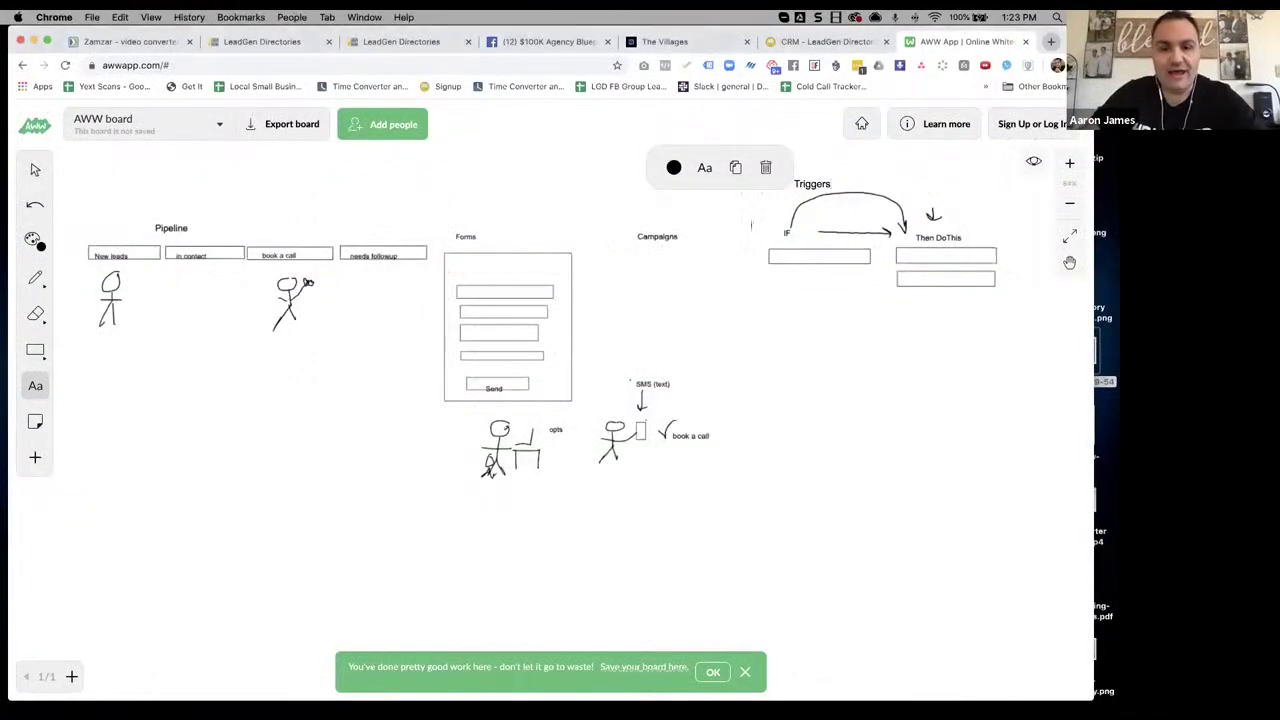
Delete the "Campaigns" heading above the SMS sketch and the "Triggers" heading above the if-then diagram
click(660, 256)
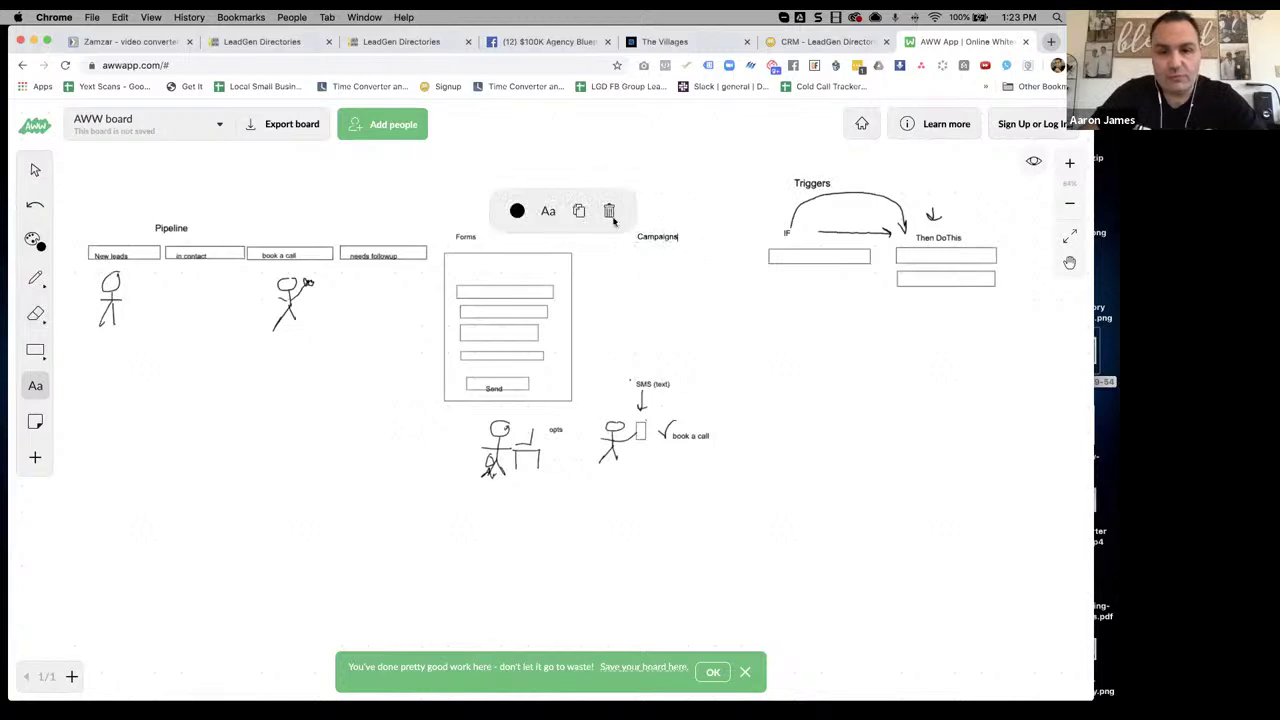
click(608, 210)
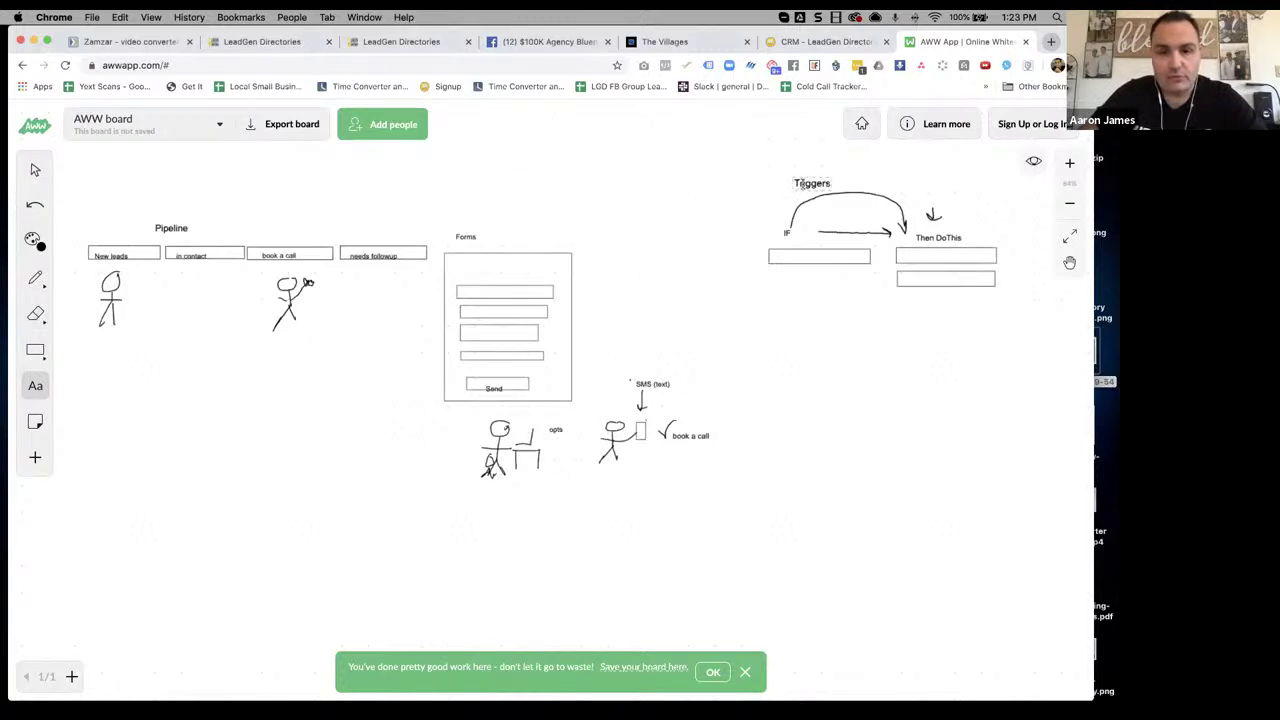
click(810, 184)
click(766, 164)
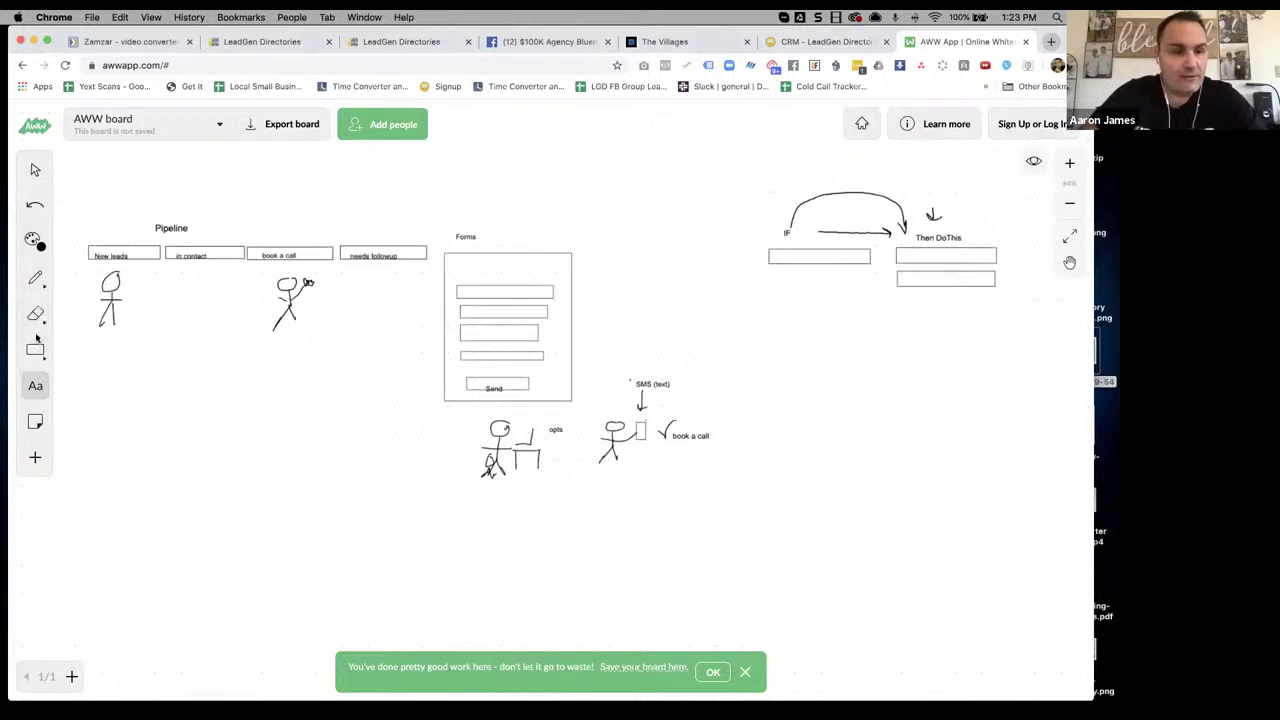
Add the heading "Campaigns" above the curved arrow of the "IF" and "Then DoThis" diagram
click(811, 174)
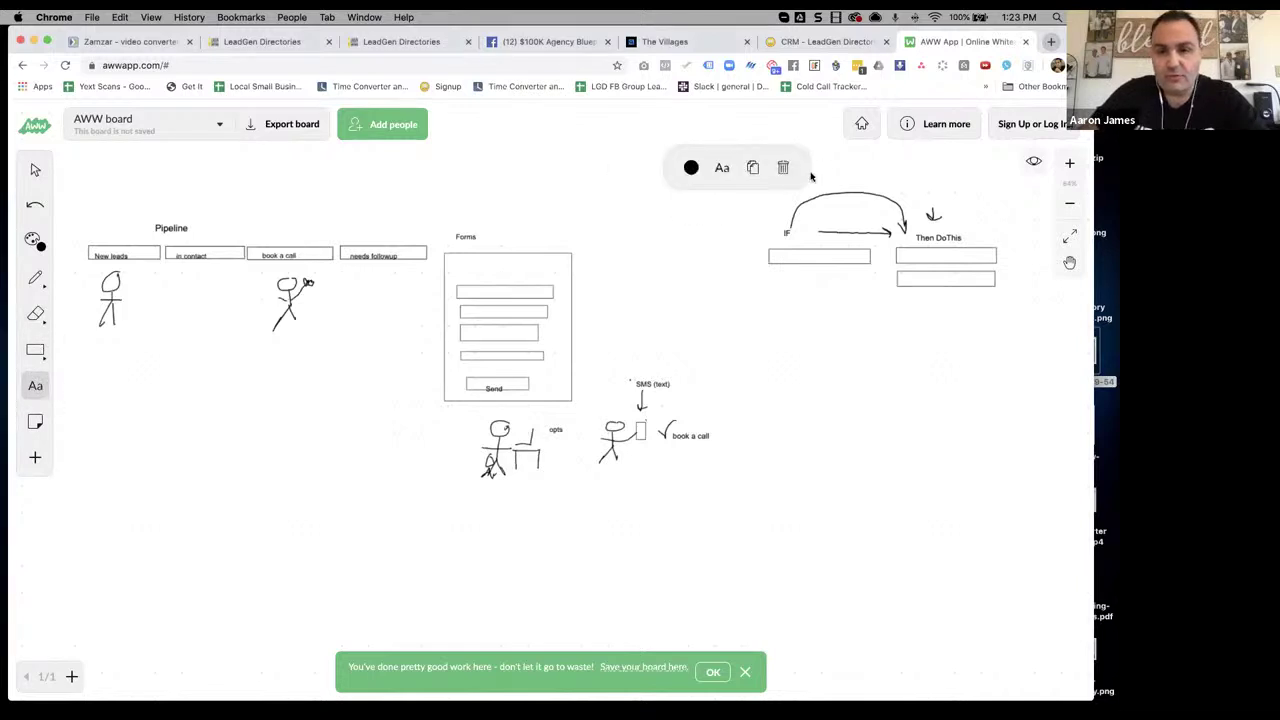
scroll(831, 172, down, 1)
click(827, 179)
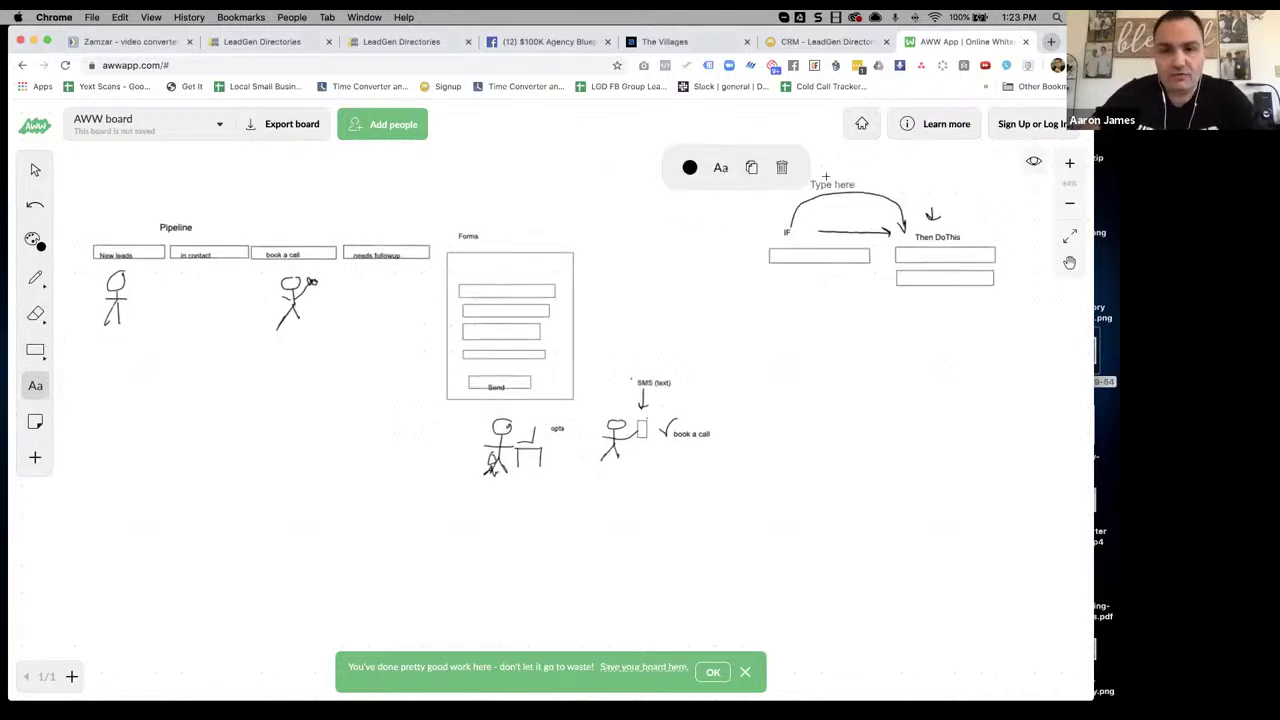
text(Campaigns)
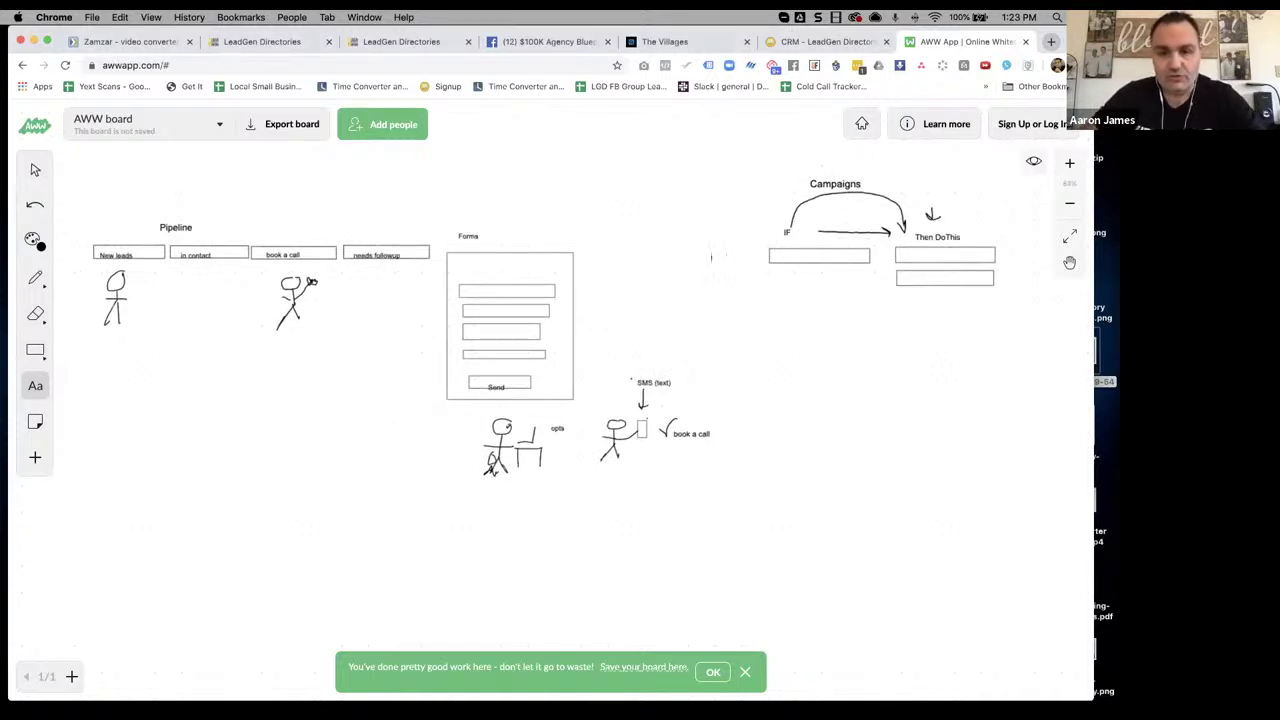
key(Escape)
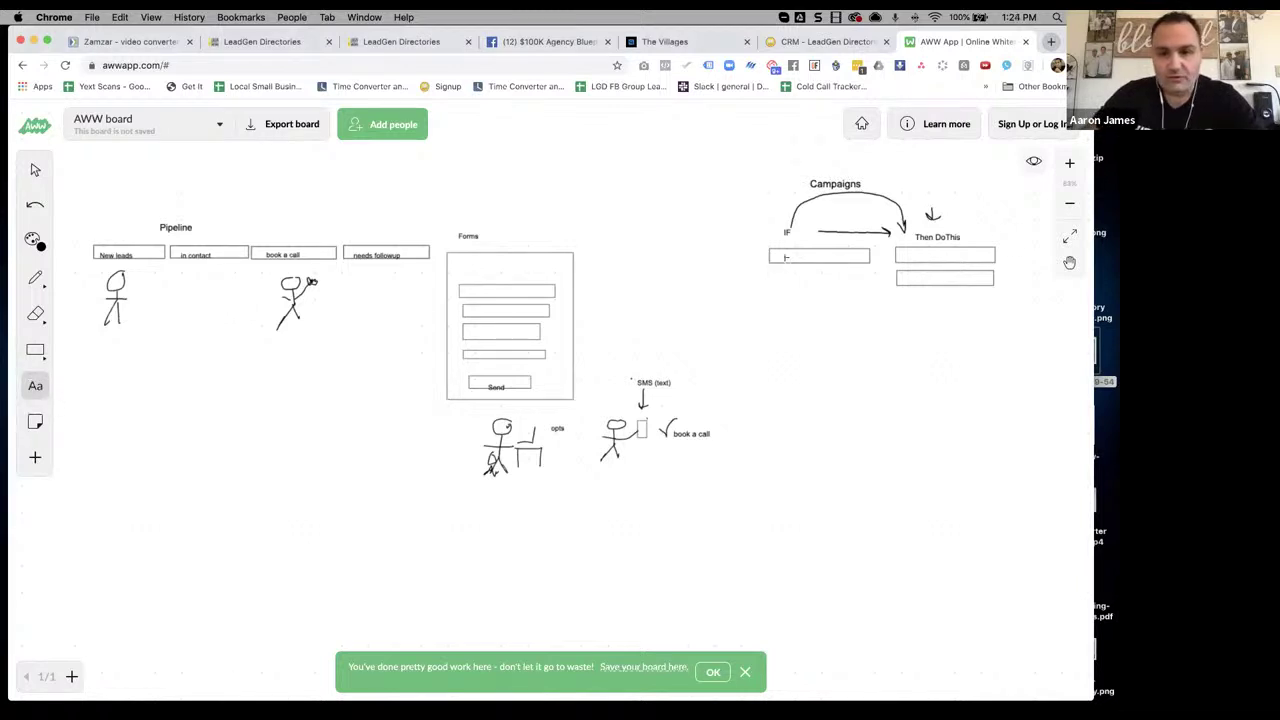
Label the box under "IF" with the text "conditions"
click(785, 257)
text(conditions)
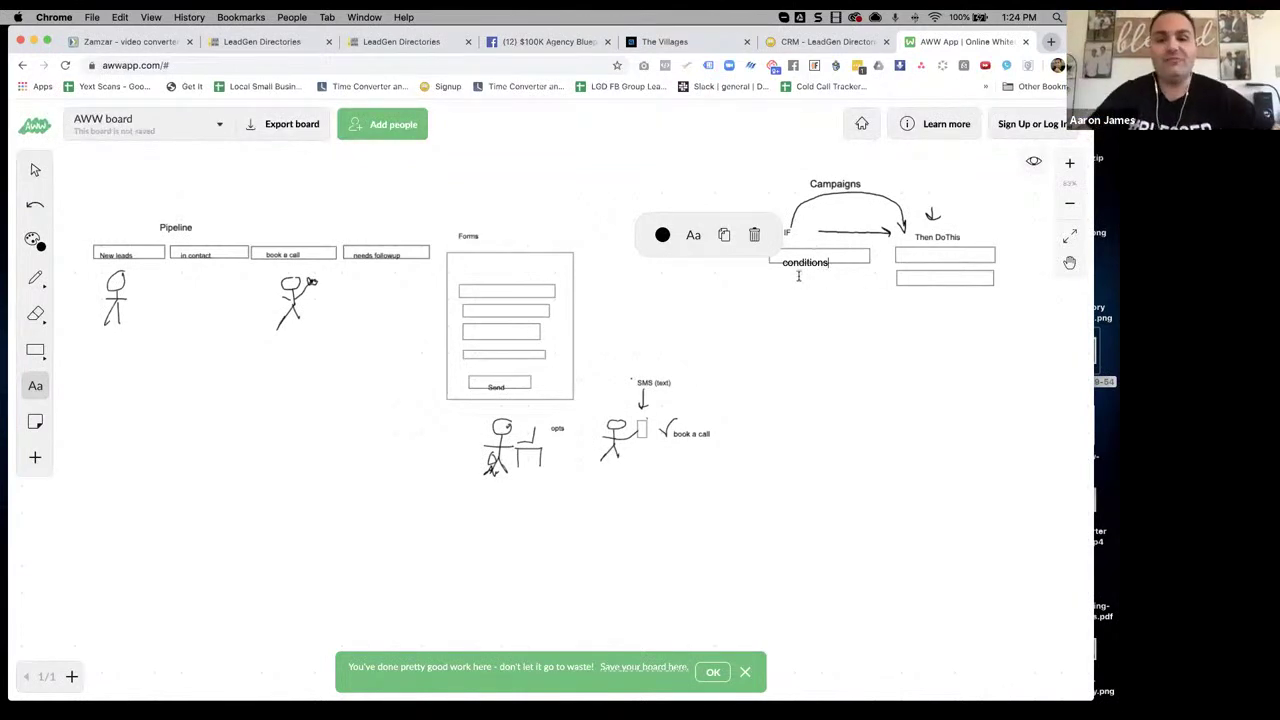
click(676, 170)
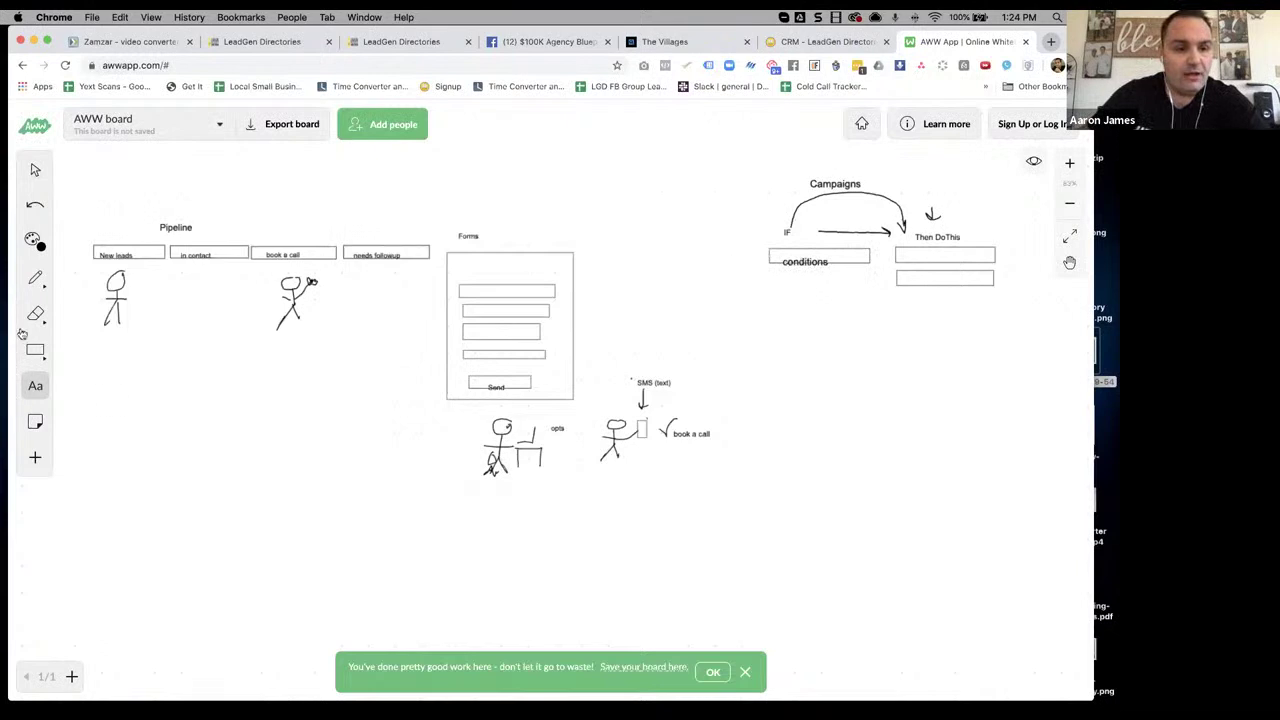
Add the heading "Trigger" in the empty space between the Forms sketch and the Campaigns diagram
click(638, 217)
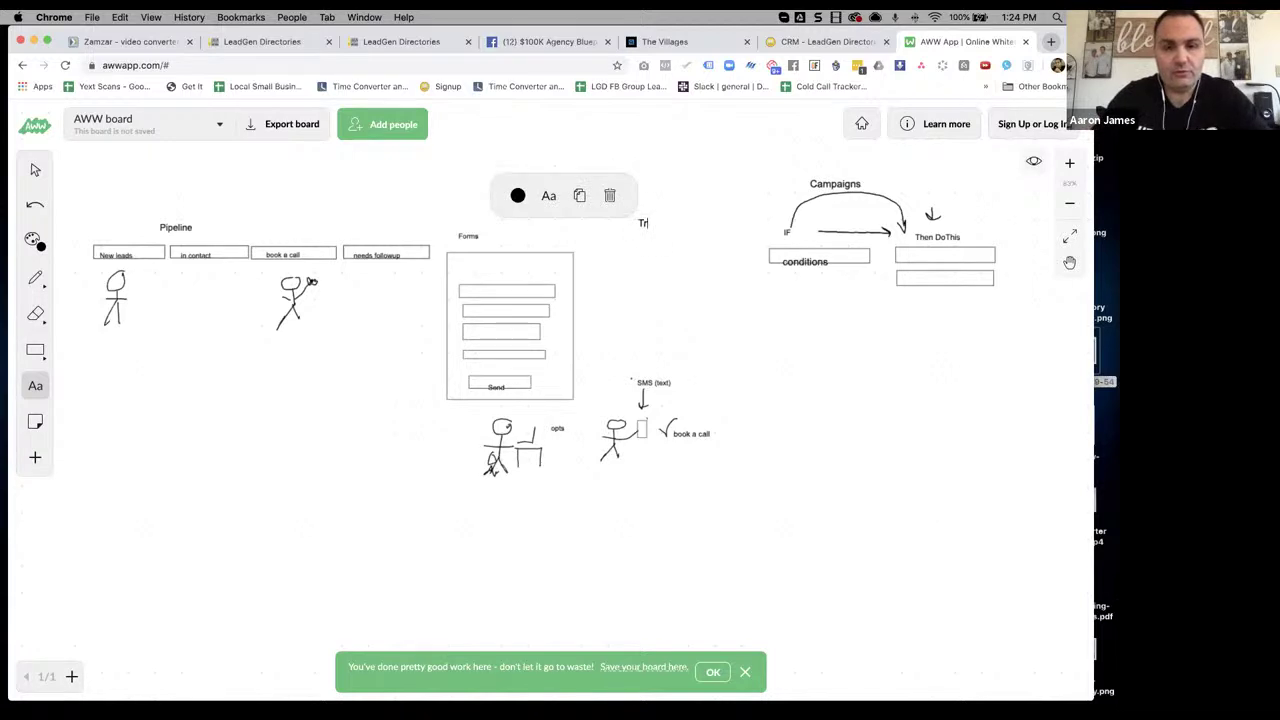
text(Trigger)
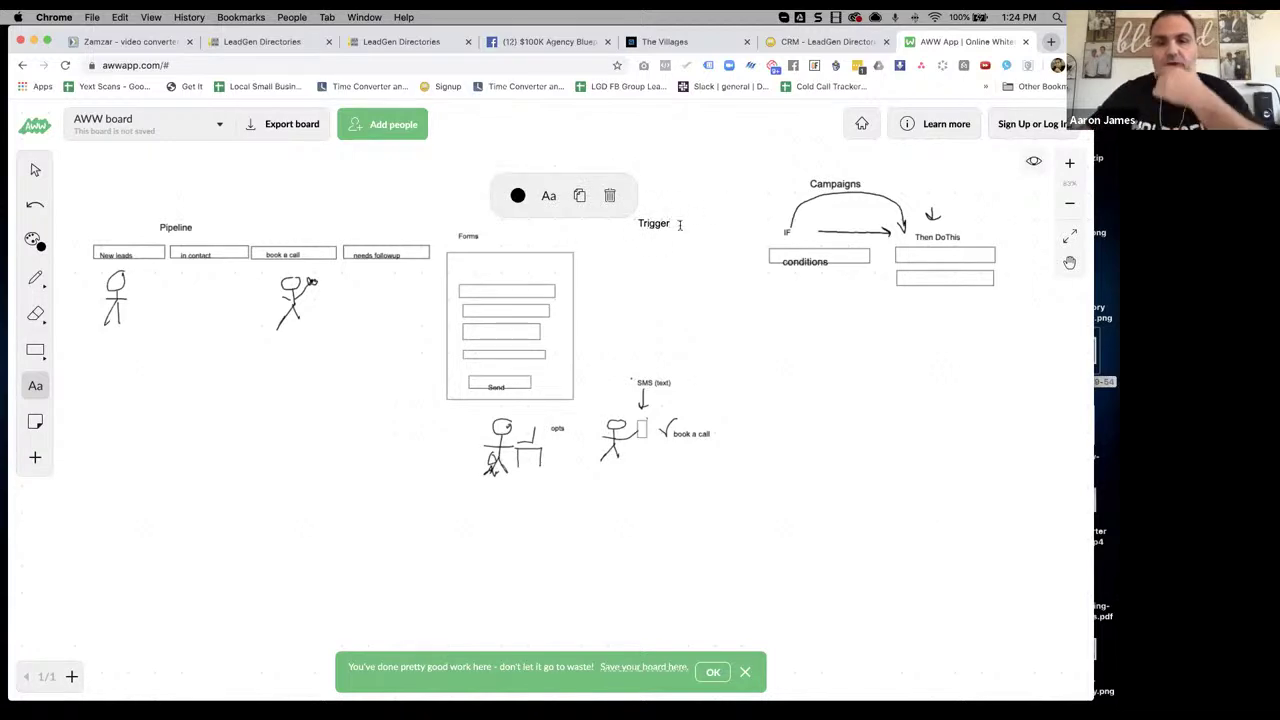
scroll(675, 219, down, 1)
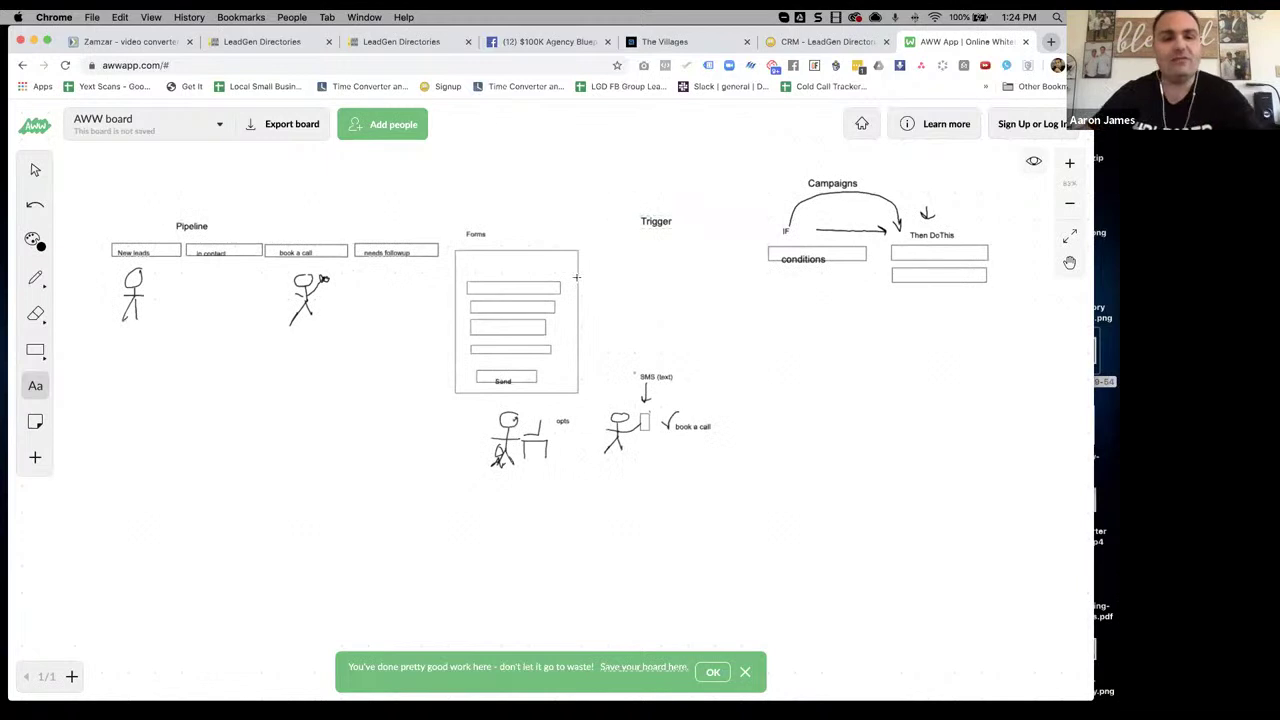
click(400, 42)
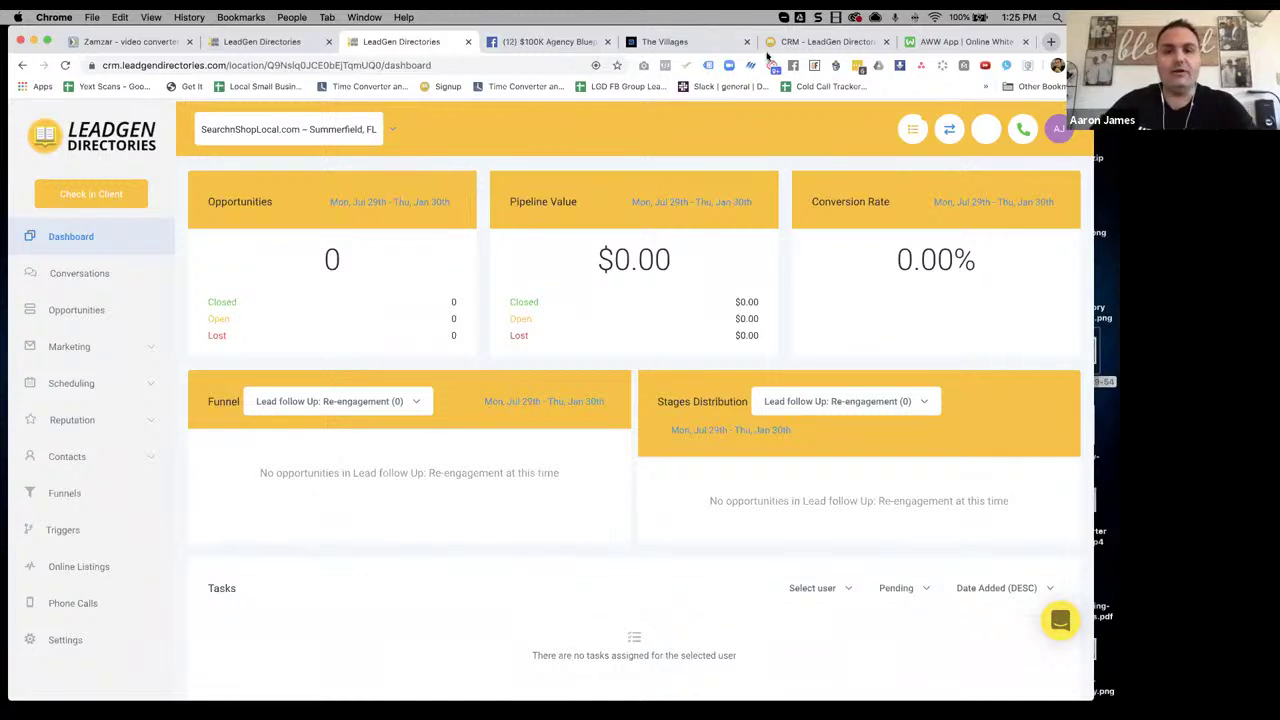
click(963, 45)
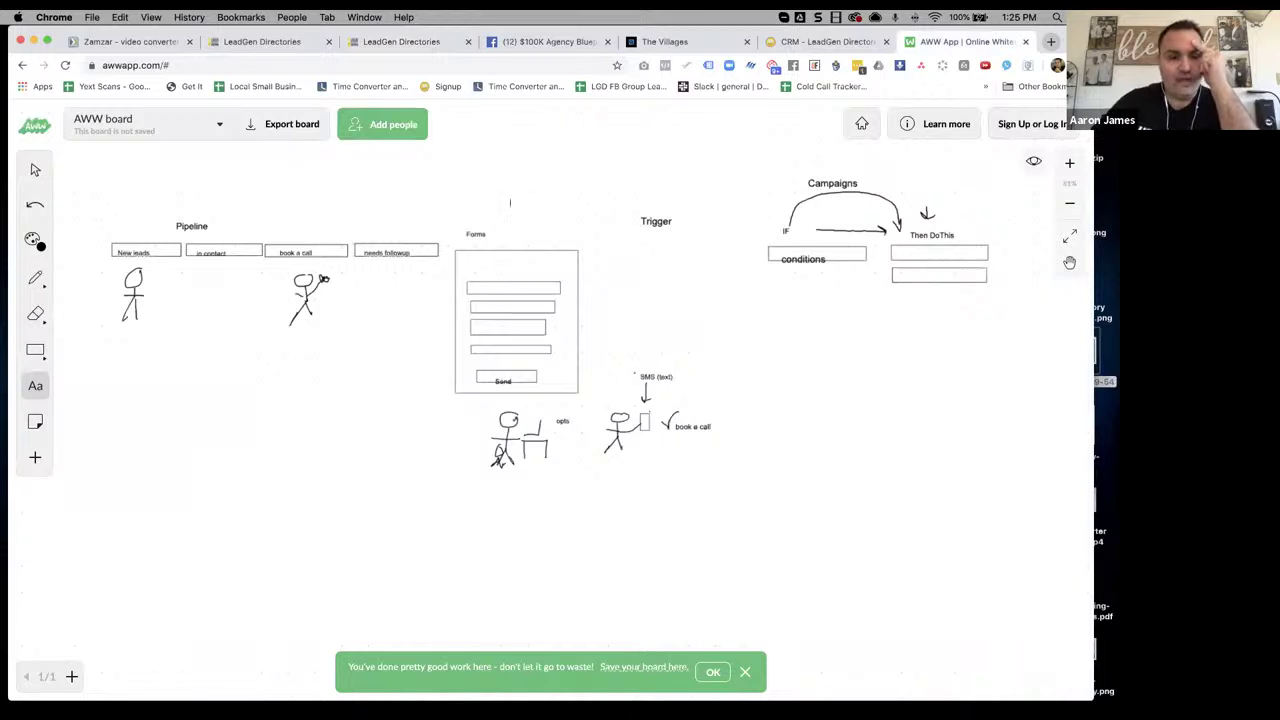
scroll(438, 390, up, 5)
scroll(554, 420, down, 5)
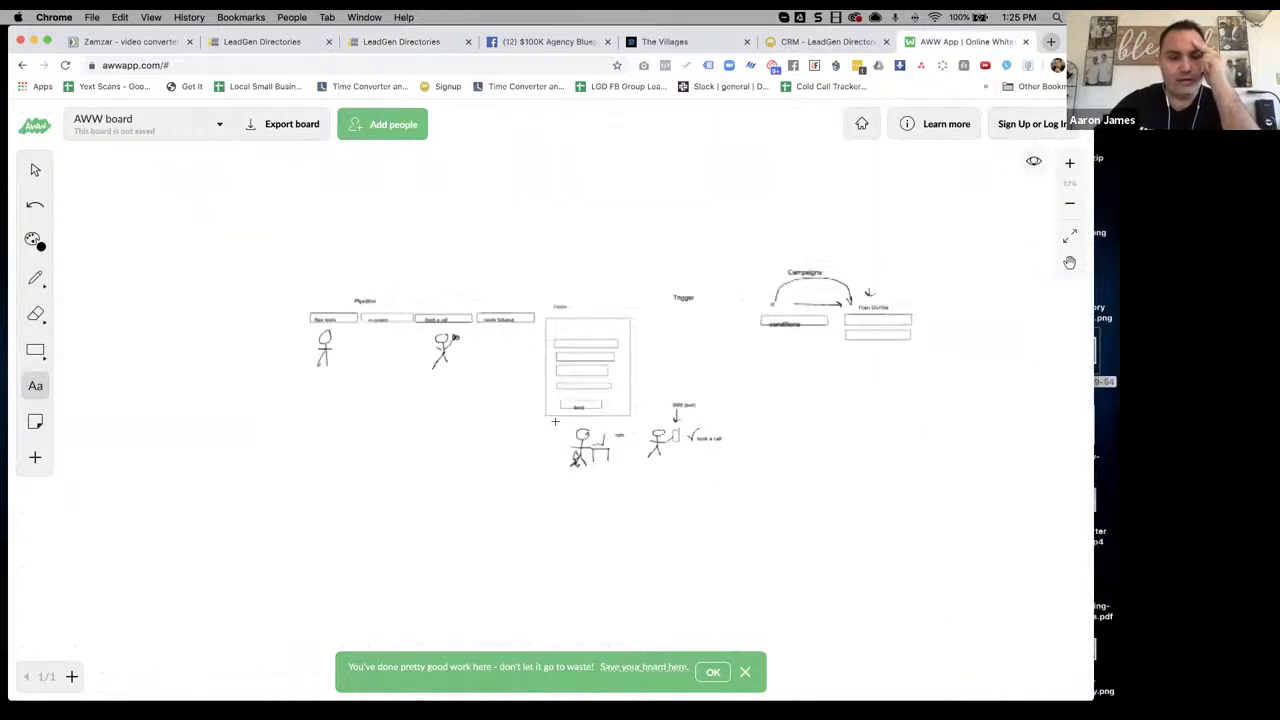
click(1069, 262)
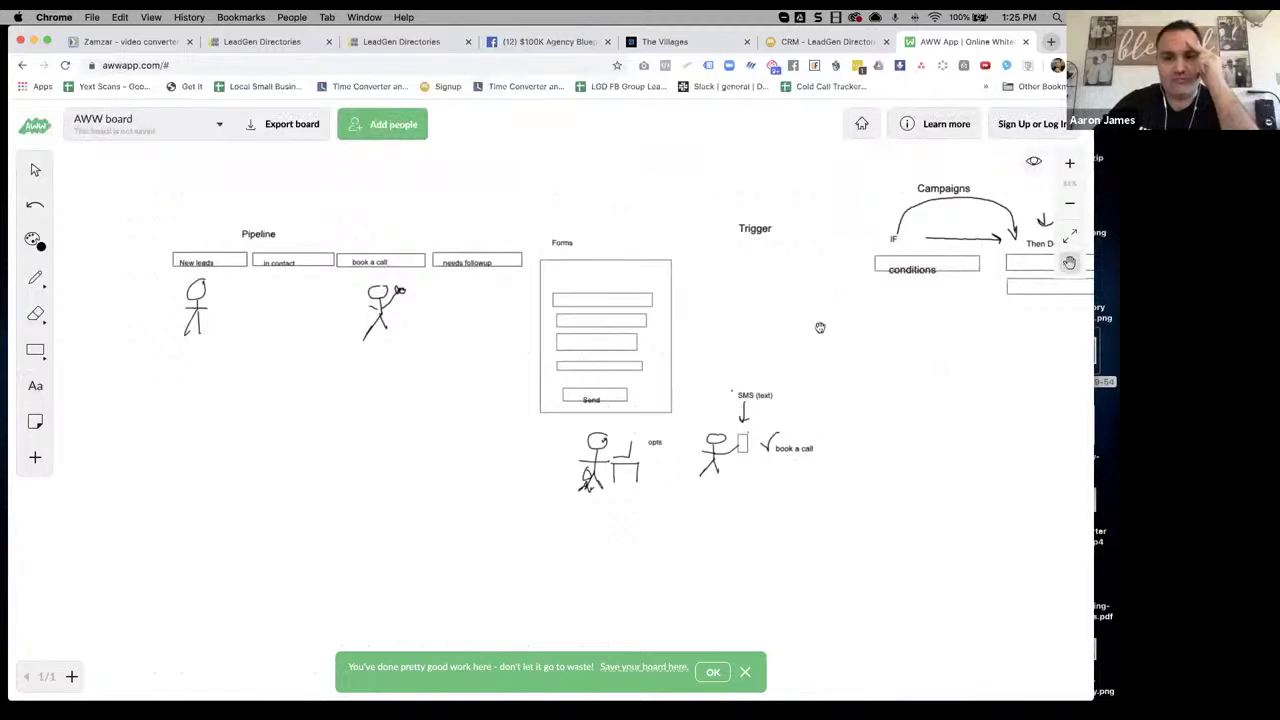
drag(818, 328, 740, 328)
scroll(723, 323, down, 2)
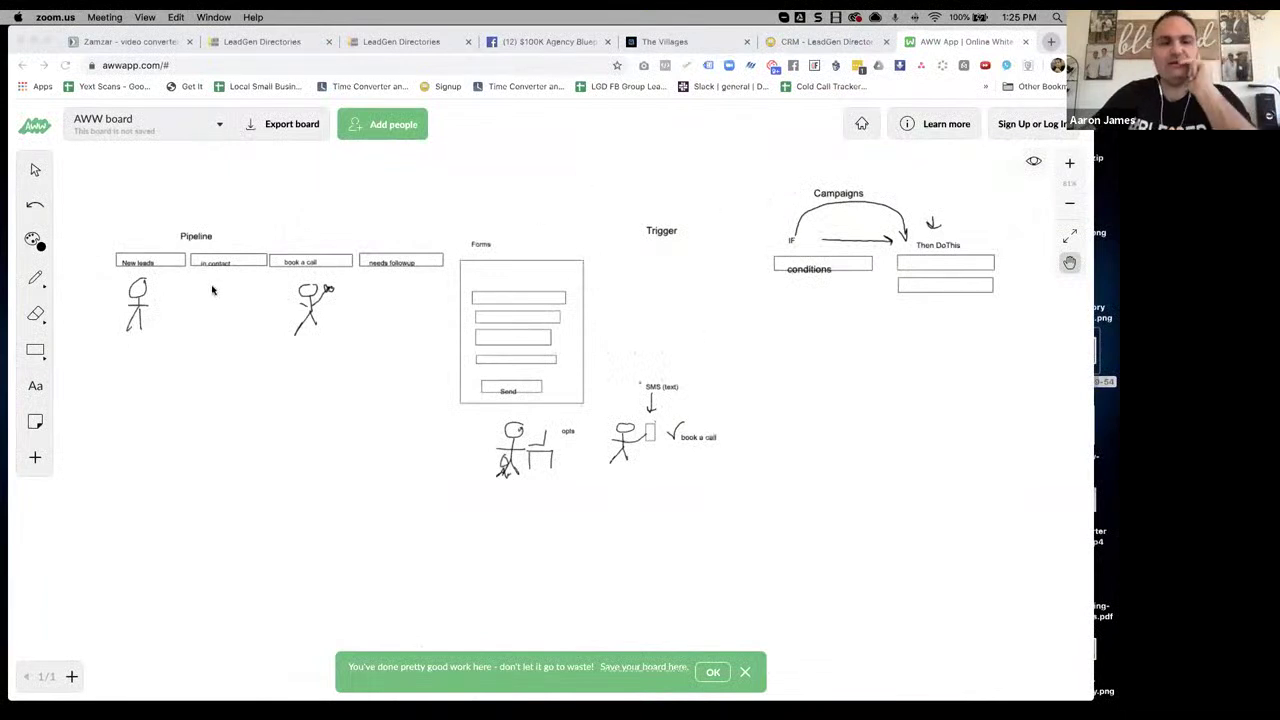
Switch to the LeadGen Directories CRM and open the opportunities board of the SearchnShopLocal.com account
click(395, 44)
click(398, 43)
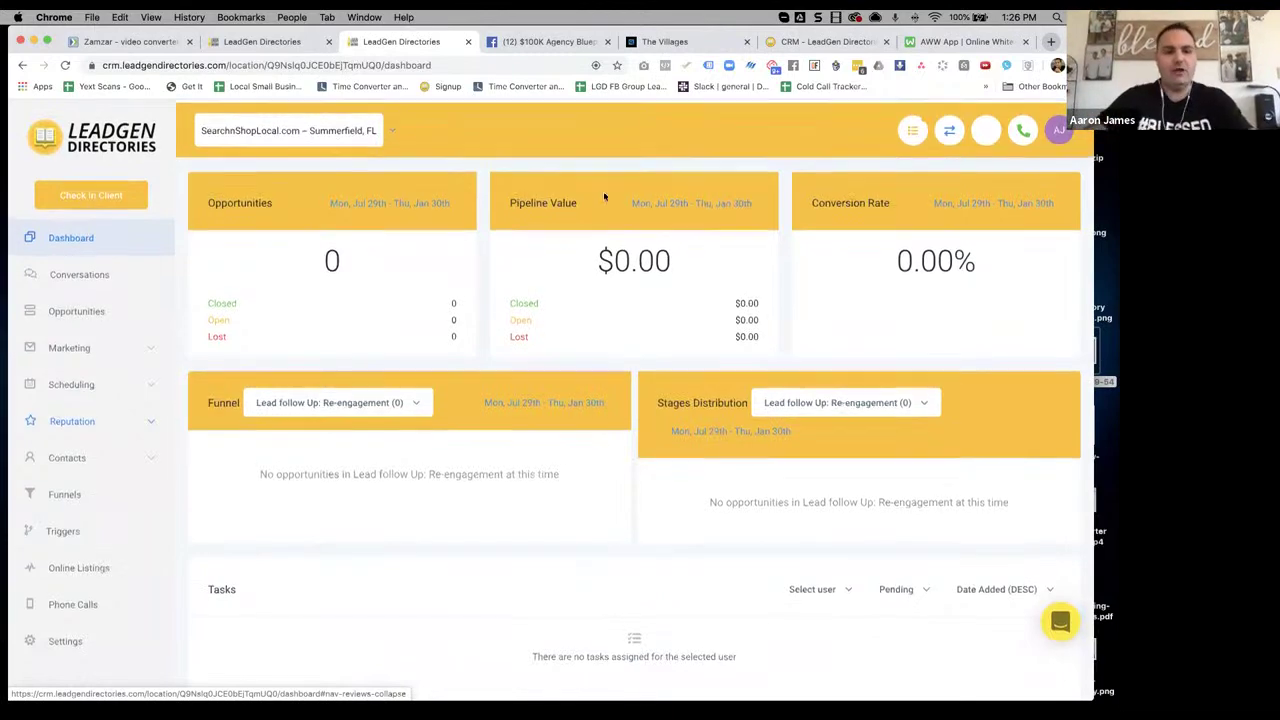
scroll(560, 280, down, 3)
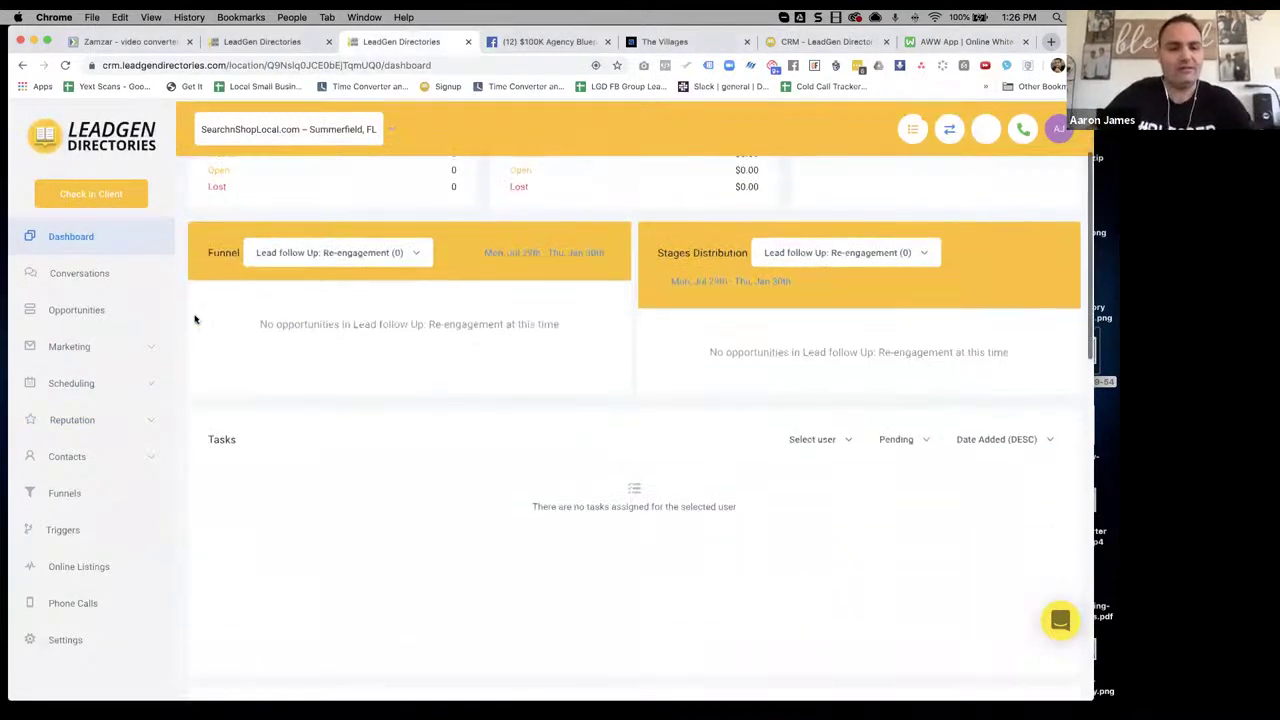
scroll(194, 317, up, 3)
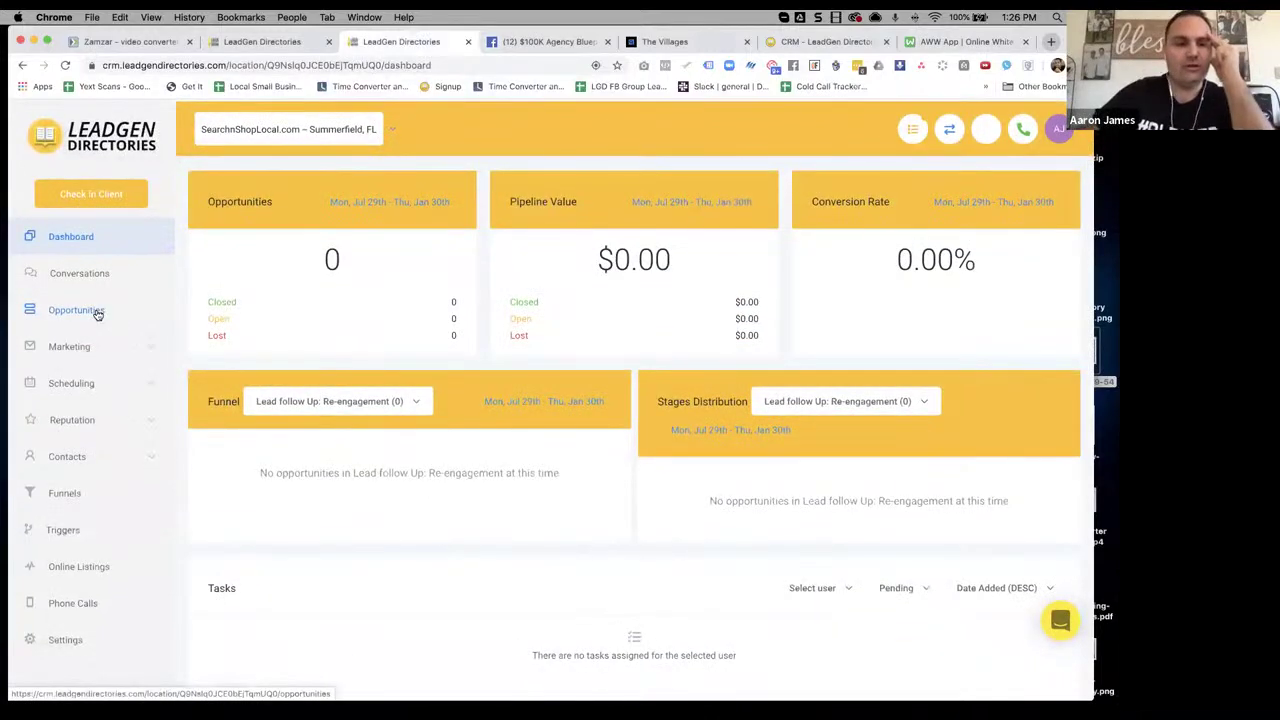
click(97, 313)
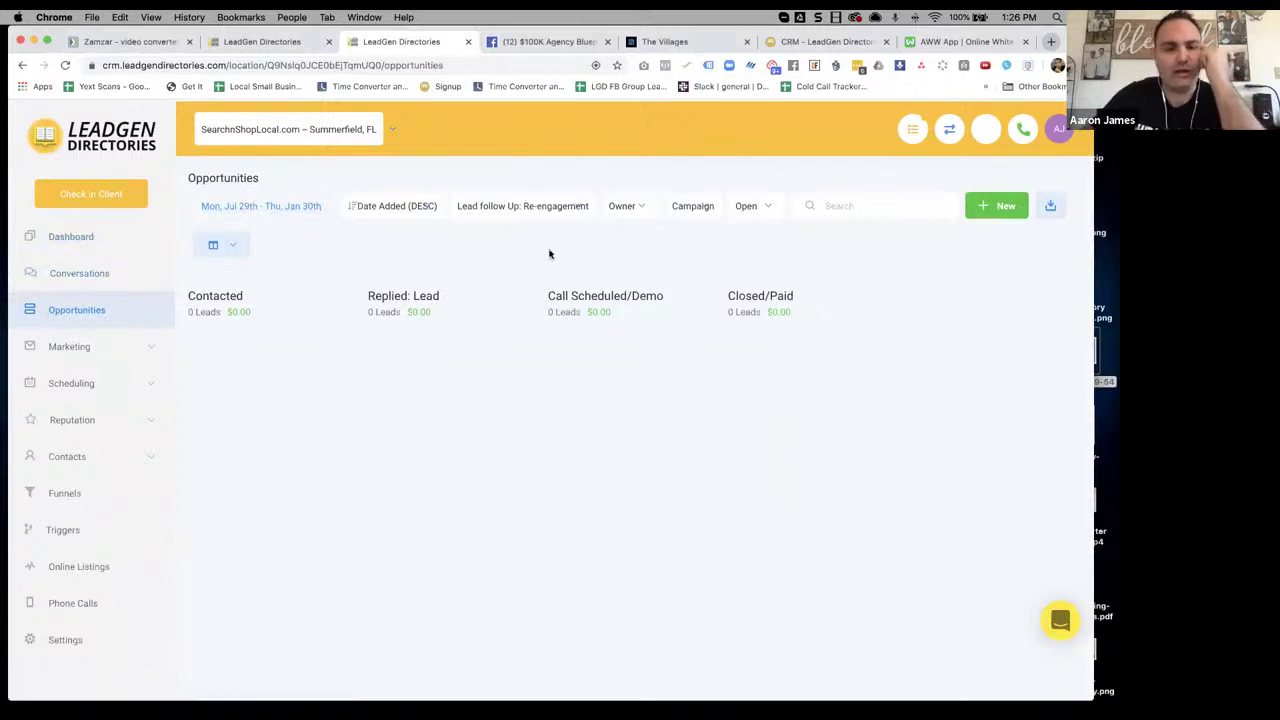
Compare the stages of the "New Listing Flow" and "Lead follow Up: Re-engagement" pipelines and look through the opportunity status filter options
click(575, 210)
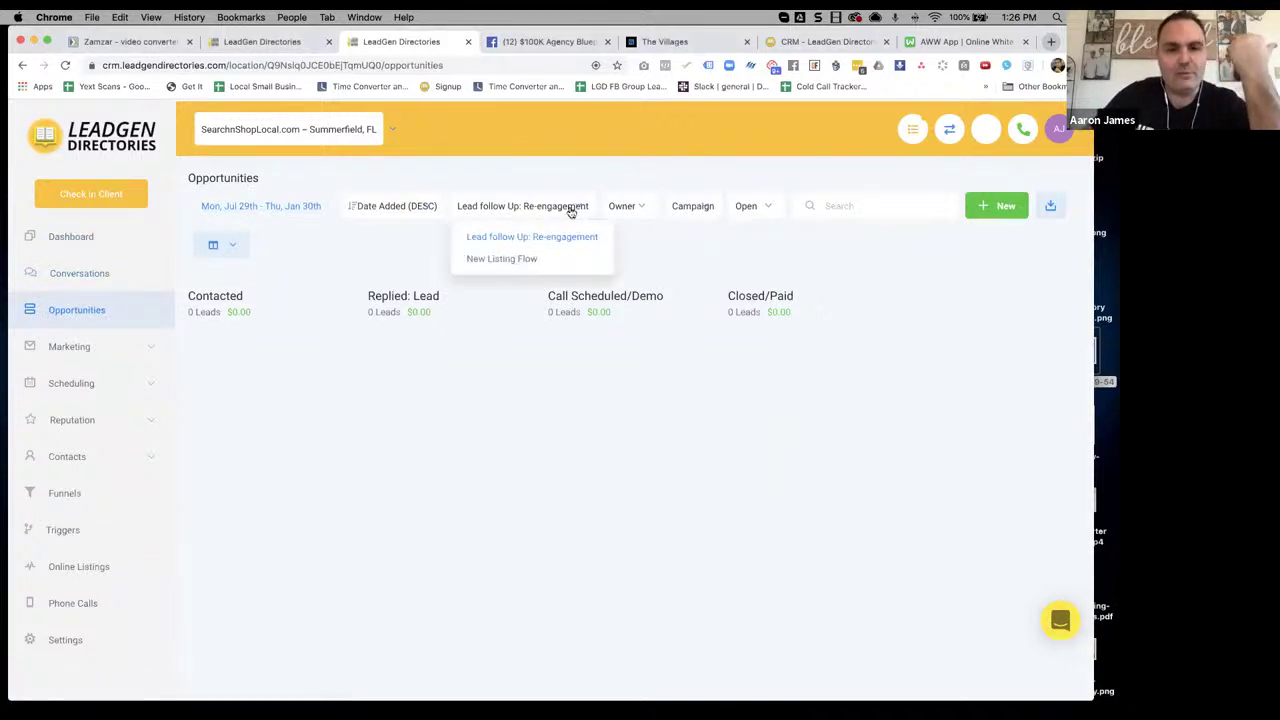
click(539, 257)
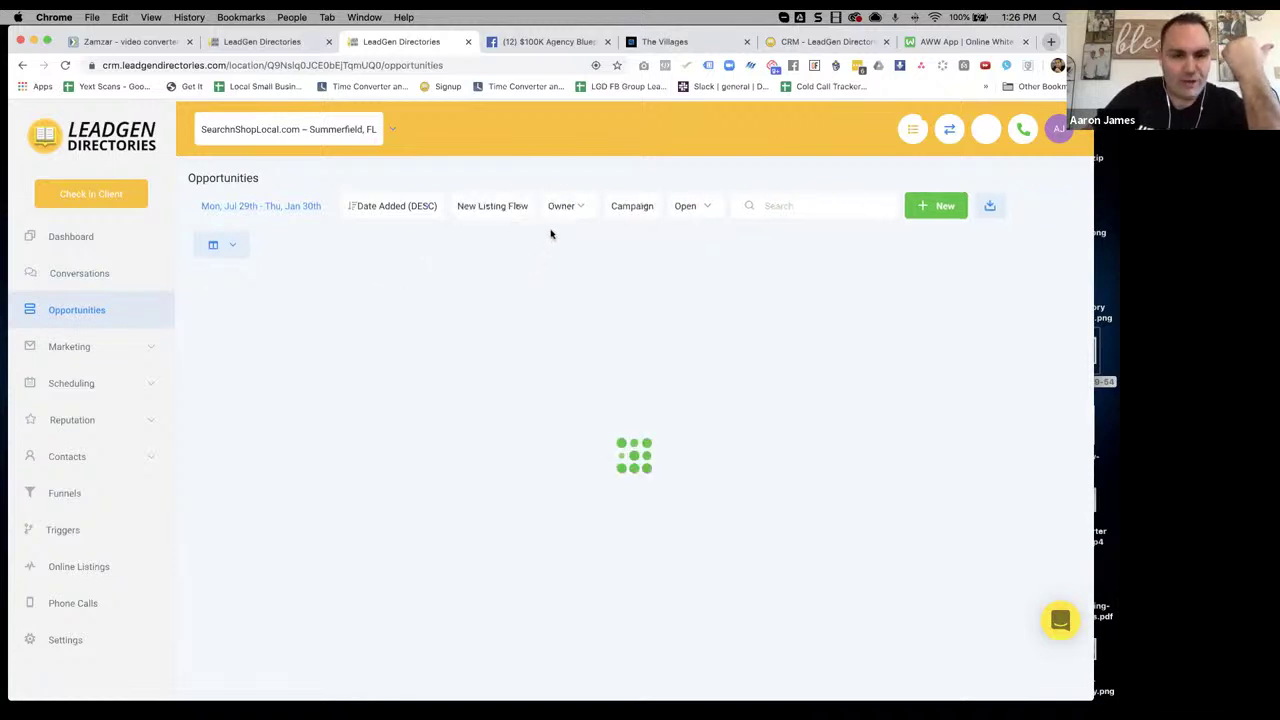
click(530, 213)
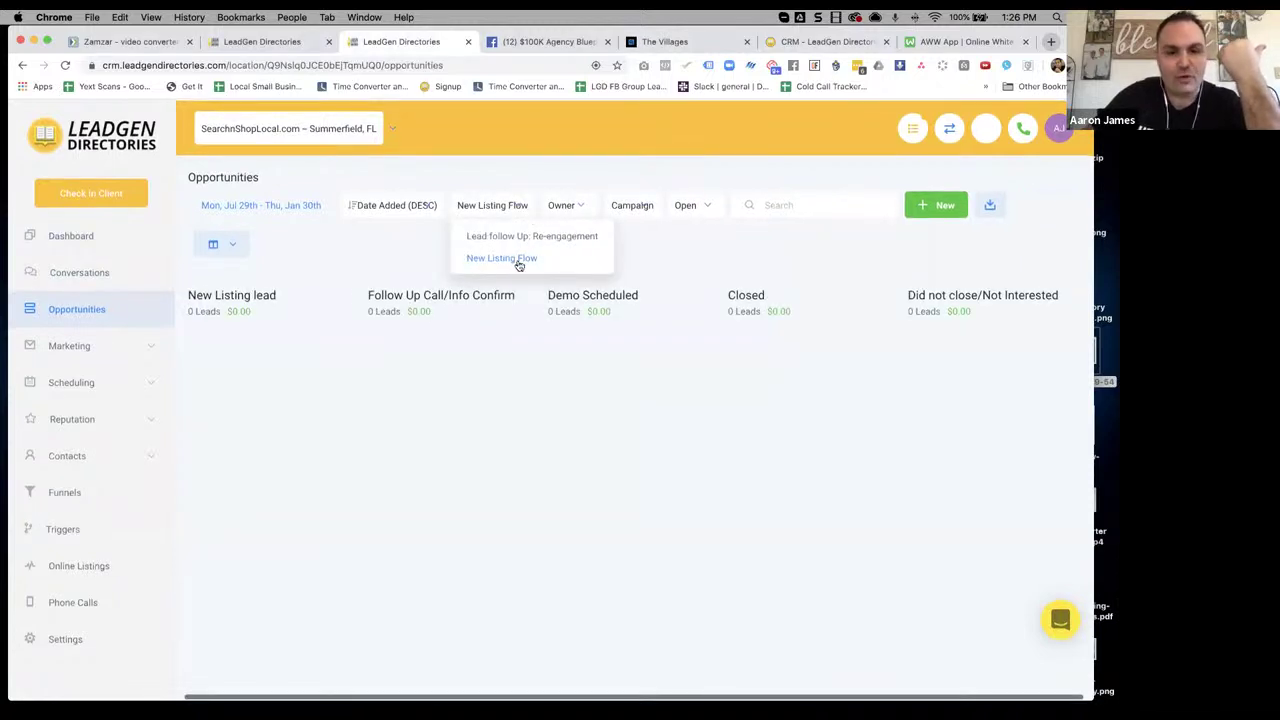
click(527, 259)
click(518, 208)
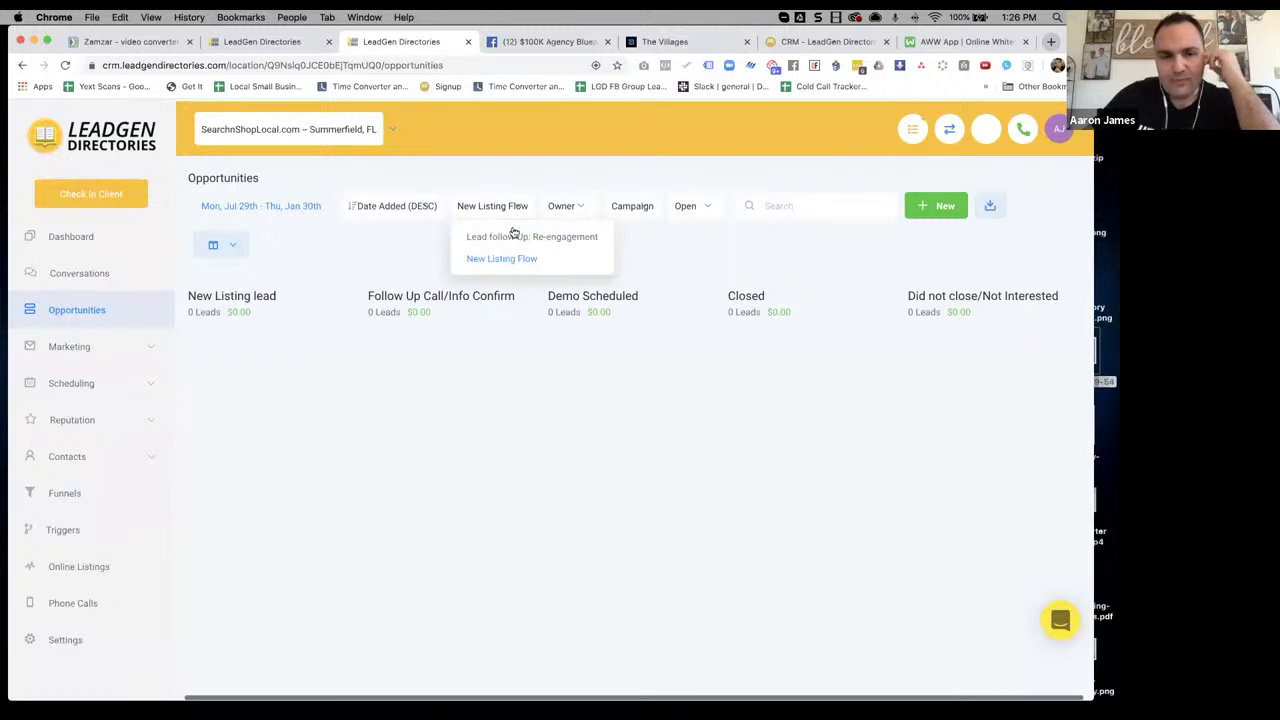
click(517, 235)
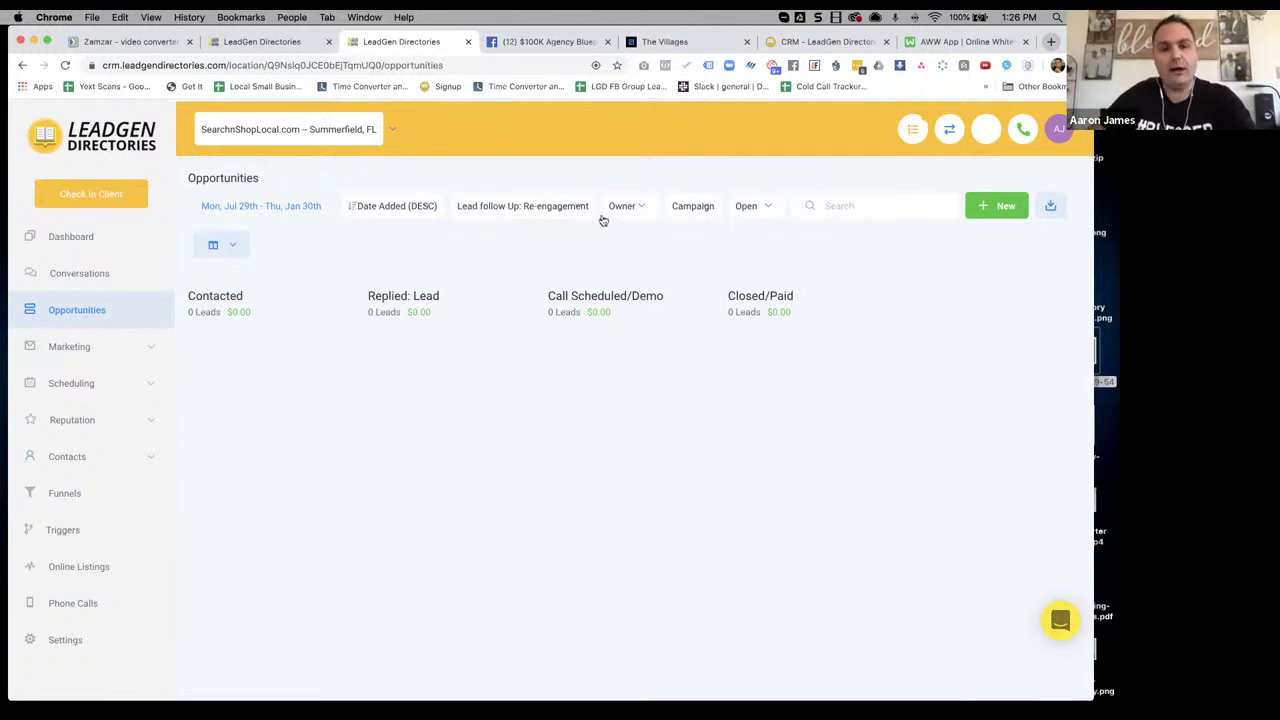
click(766, 208)
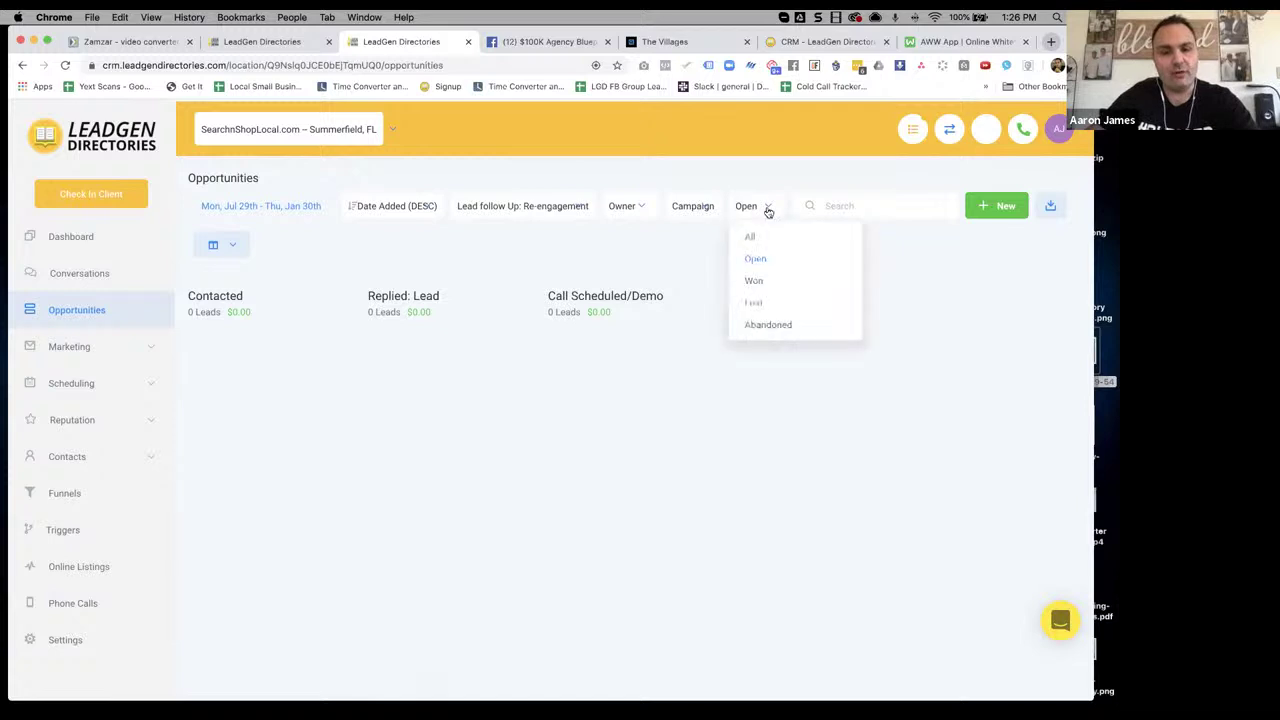
click(575, 228)
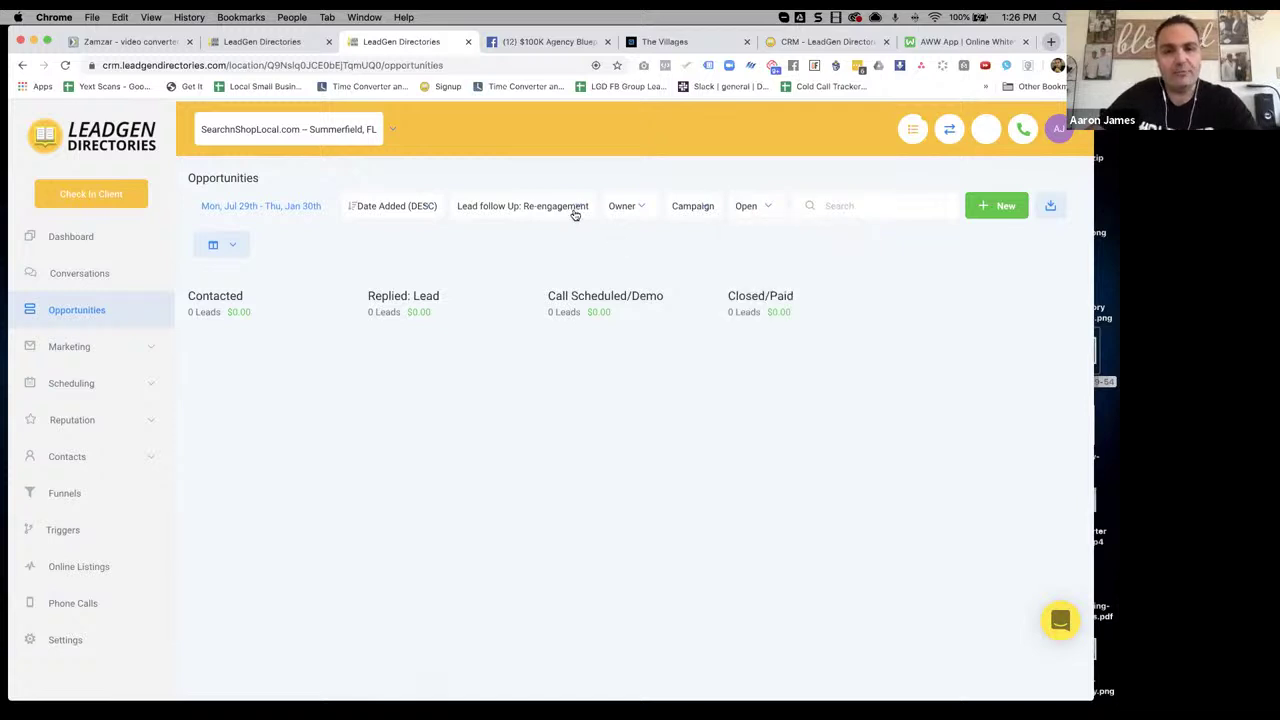
click(575, 209)
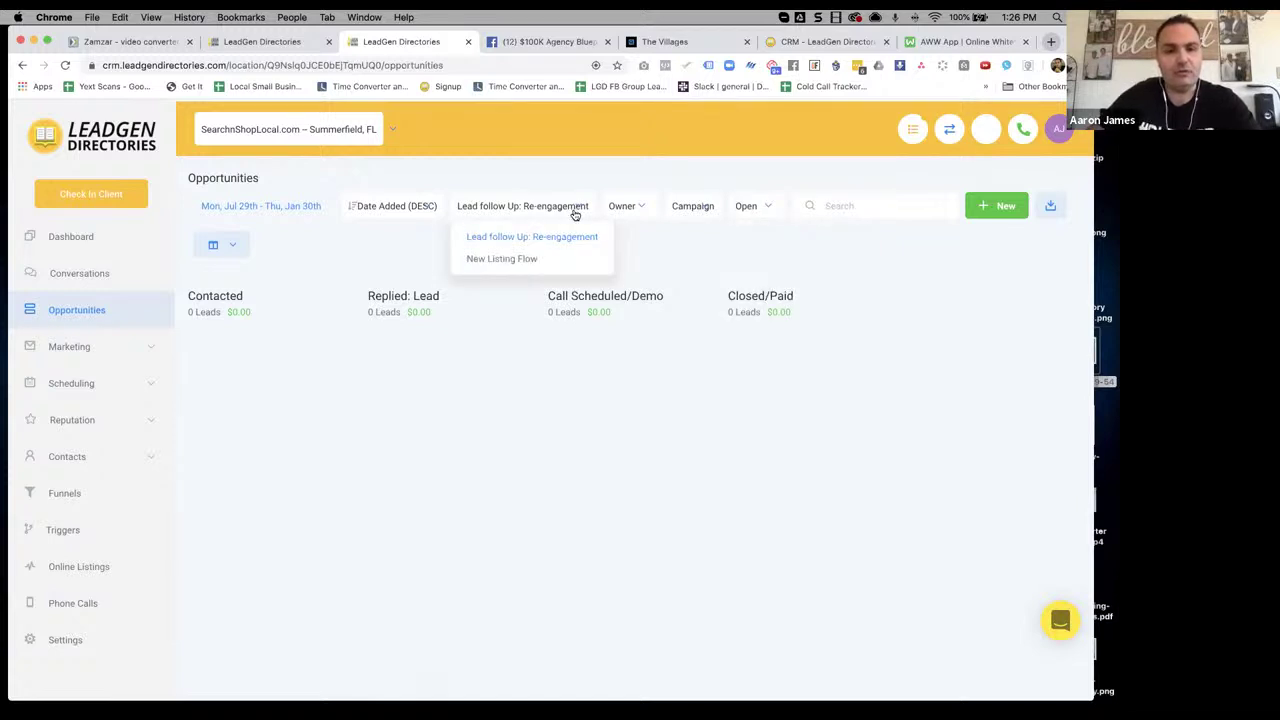
click(575, 214)
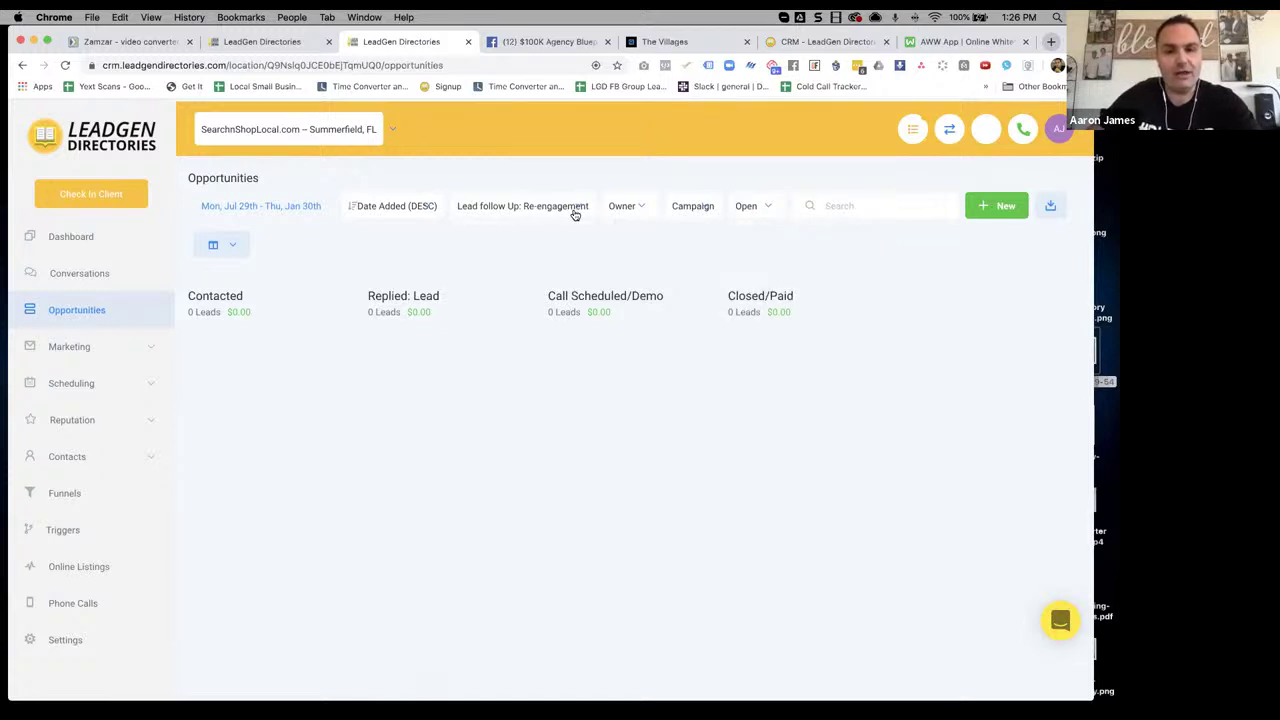
Delete the "Lead follow Up: Re-engagement" pipeline in the account's pipeline settings
click(74, 641)
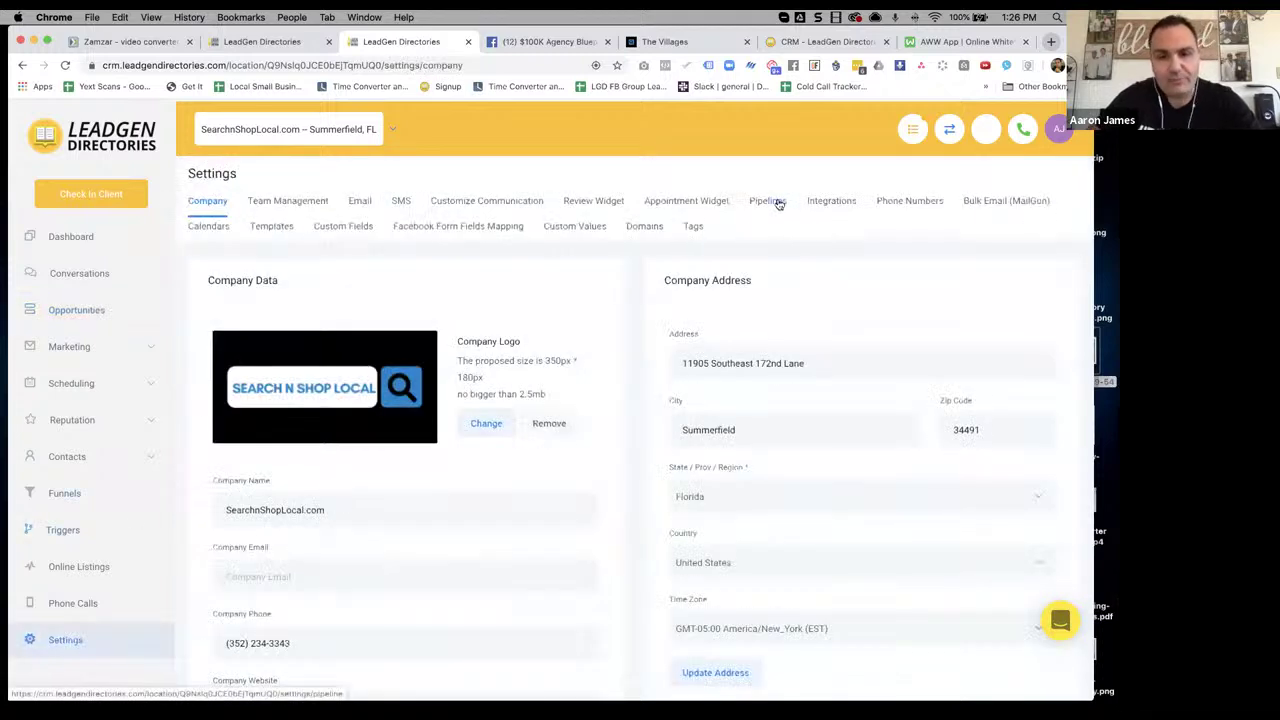
click(779, 204)
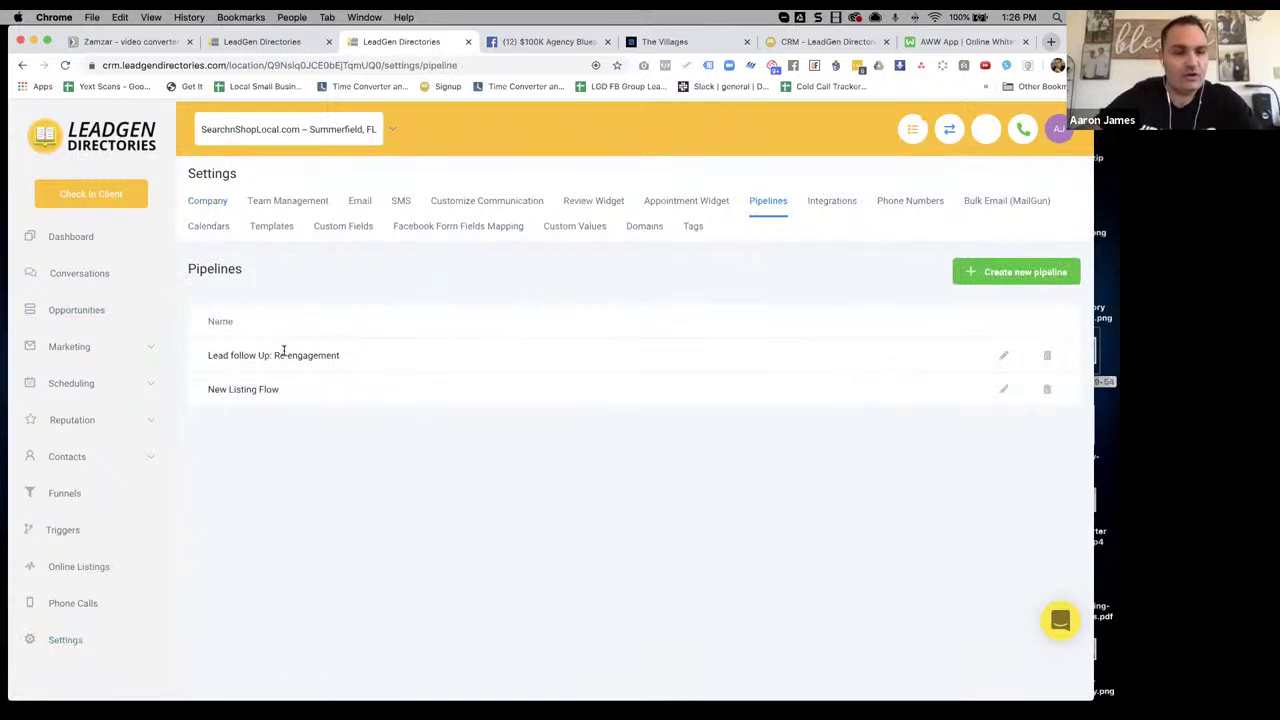
click(1048, 357)
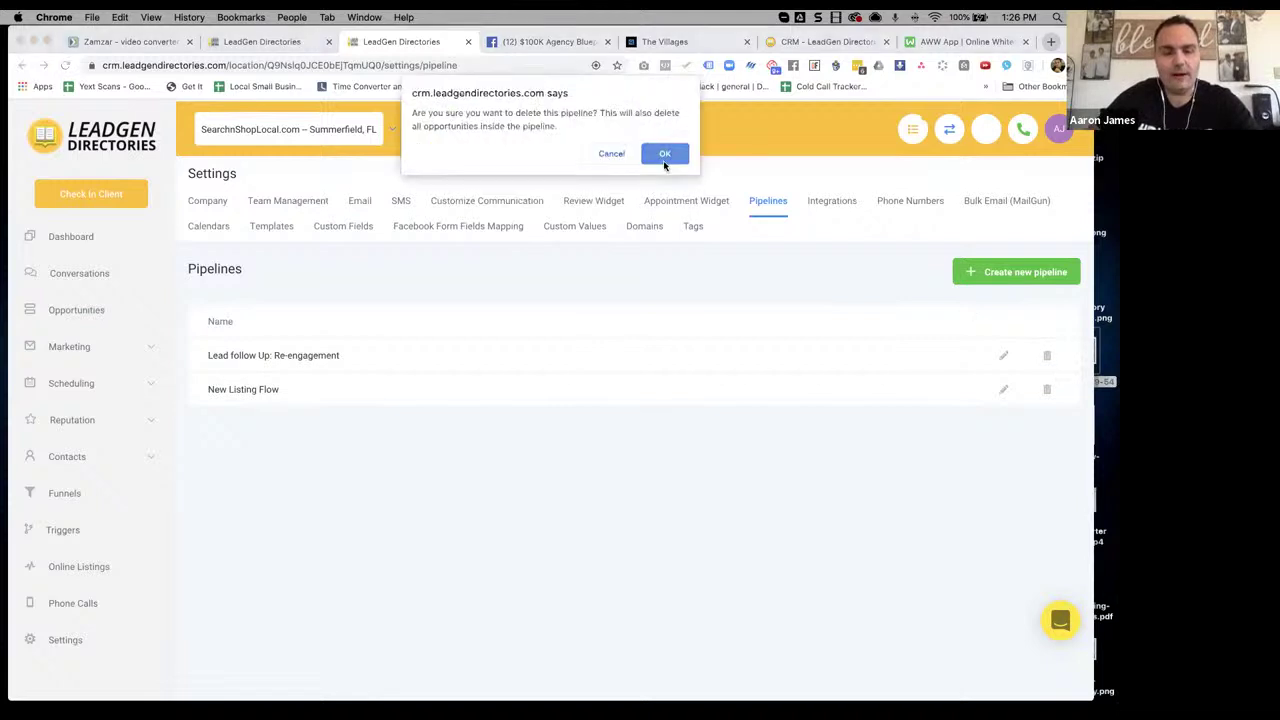
click(665, 154)
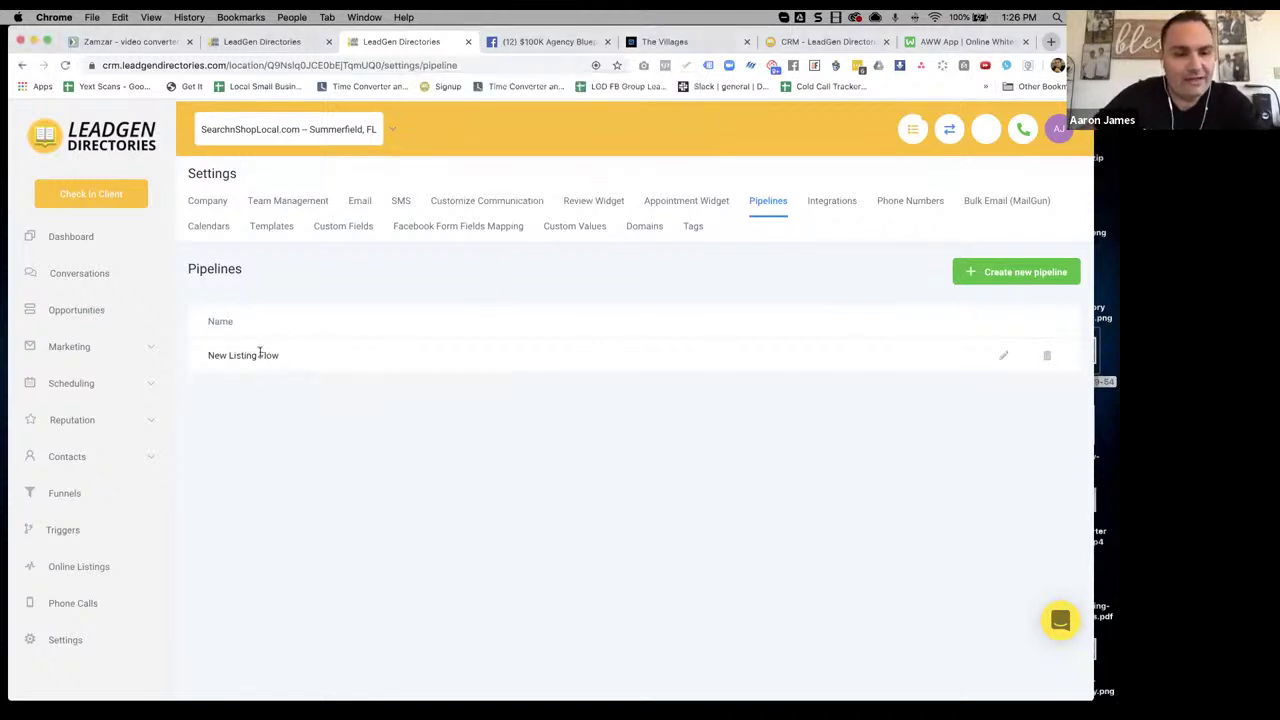
Rename the first two stages of the "New Listing Flow" pipeline as "New lead" and "In Contact"
click(1003, 357)
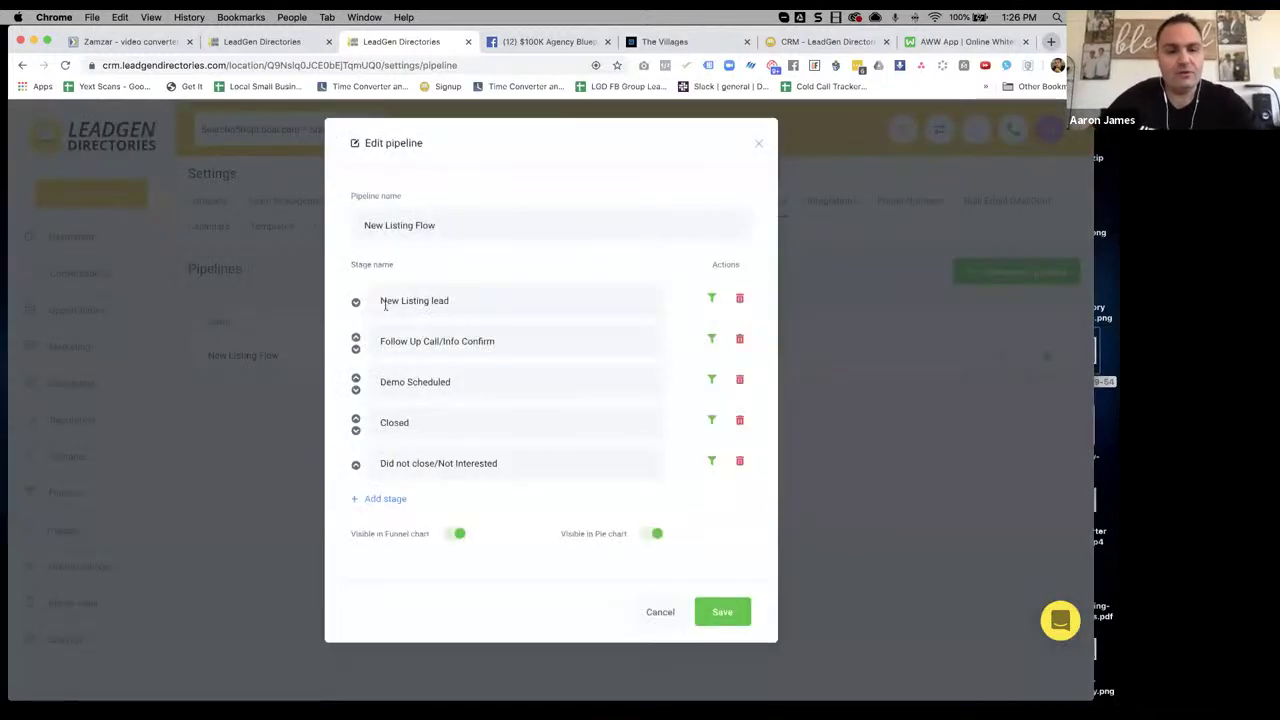
double_click(415, 300)
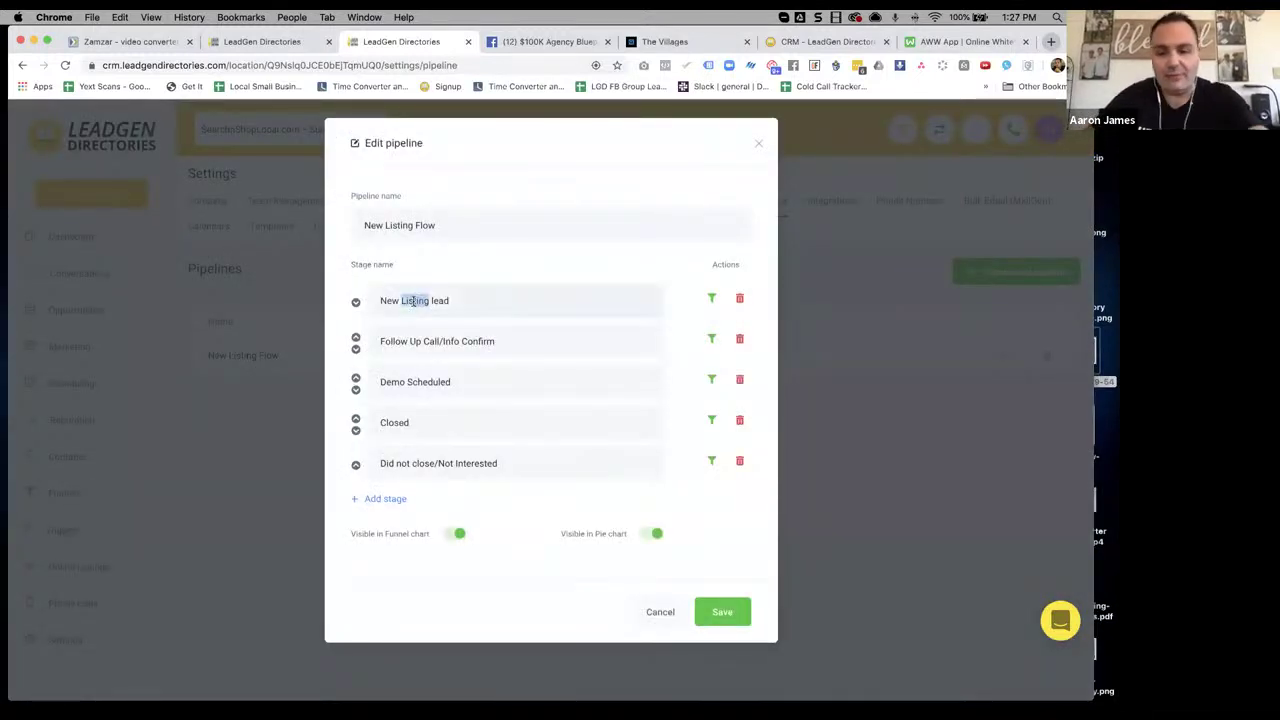
key(BackSpace)
drag(505, 342, 364, 342)
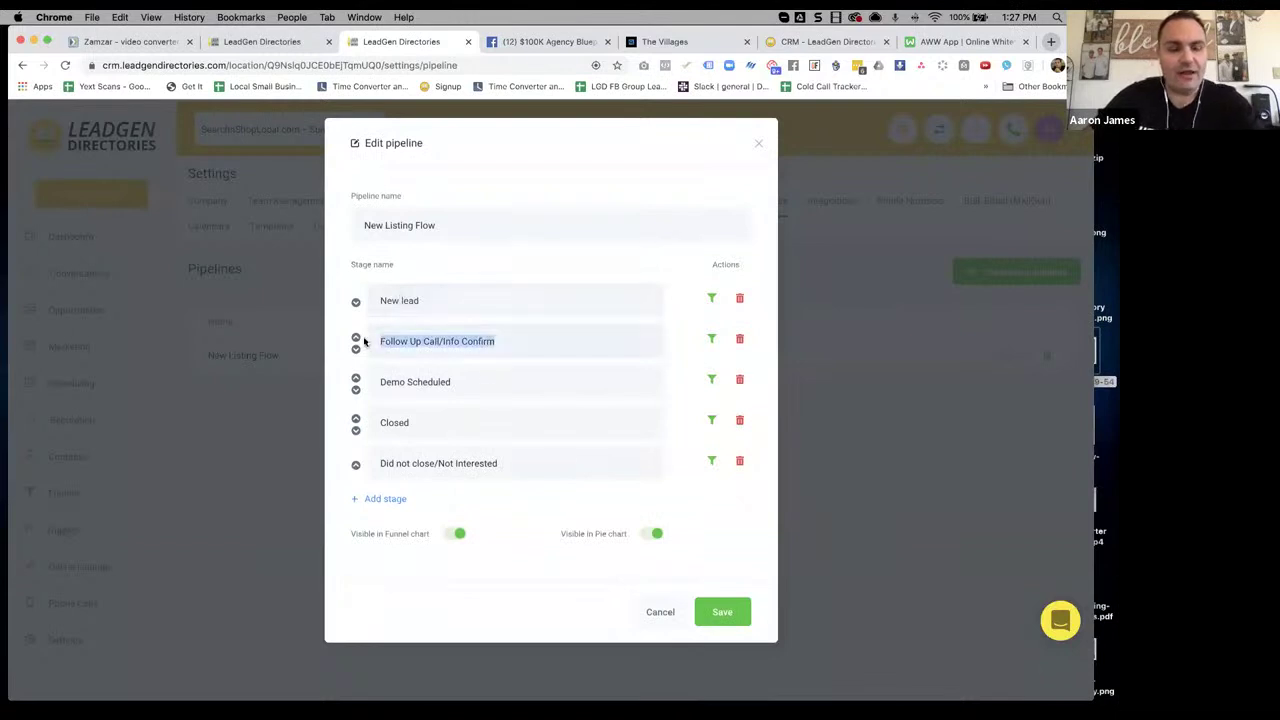
key(BackSpace)
text(In )
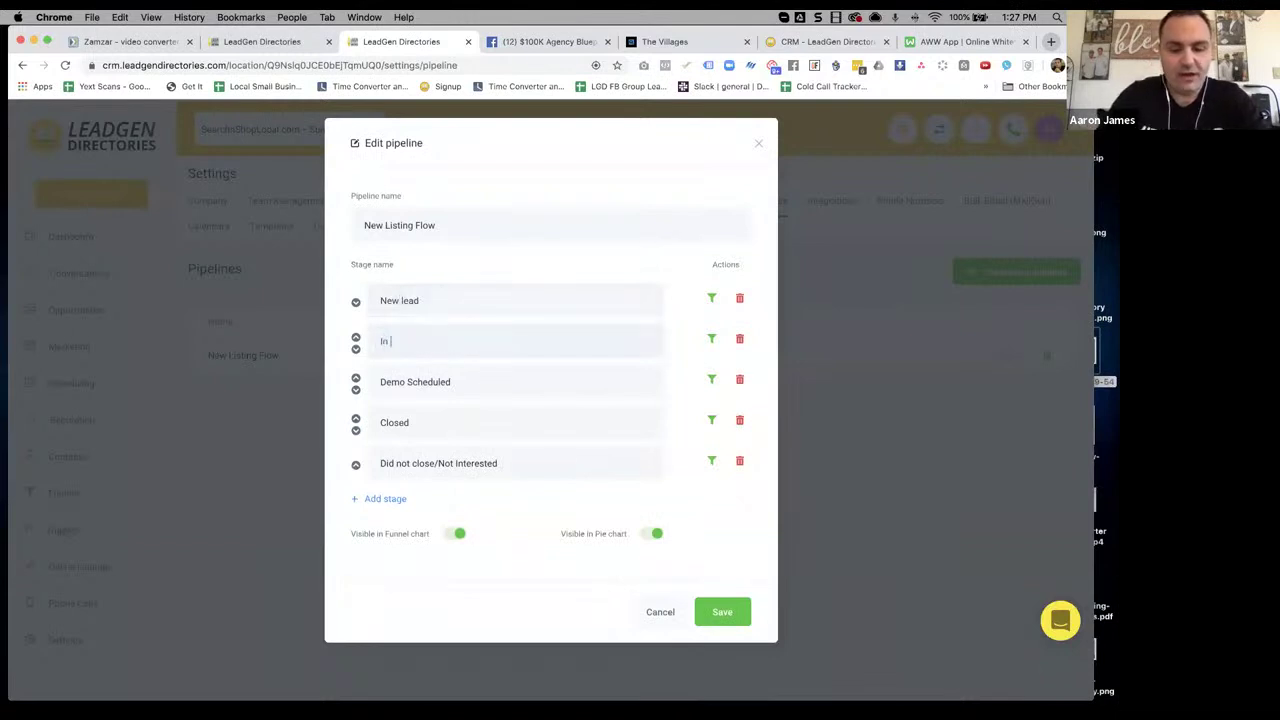
text(Contact)
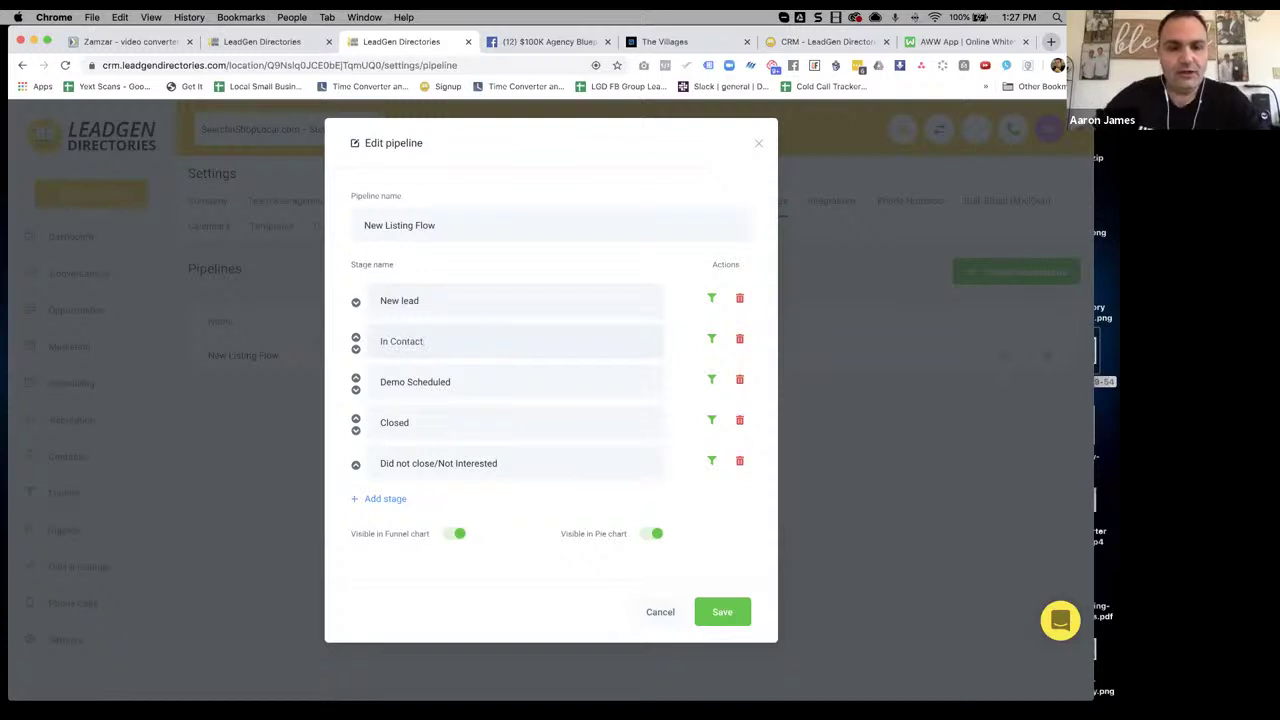
Rename the third and fourth stages as "Booked a Call" and "Needs Followup", then save the pipeline and view it on the opportunities board
drag(456, 384, 372, 384)
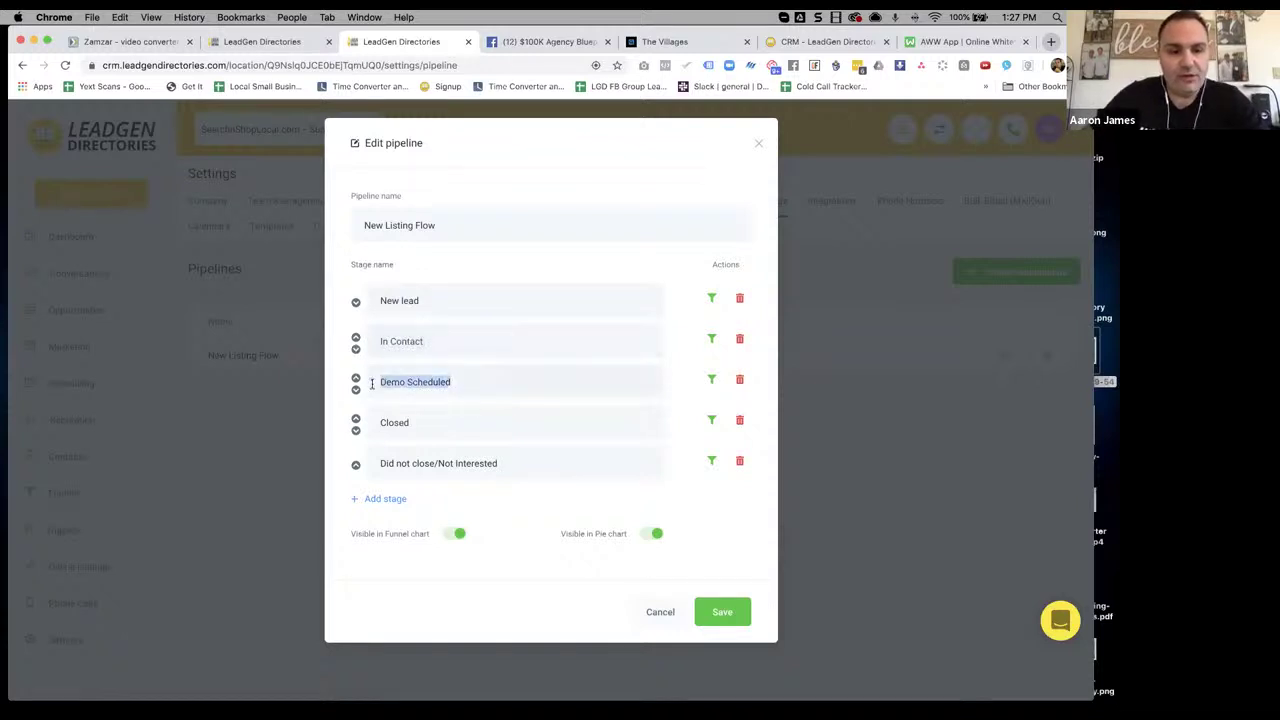
text(Booked a Call)
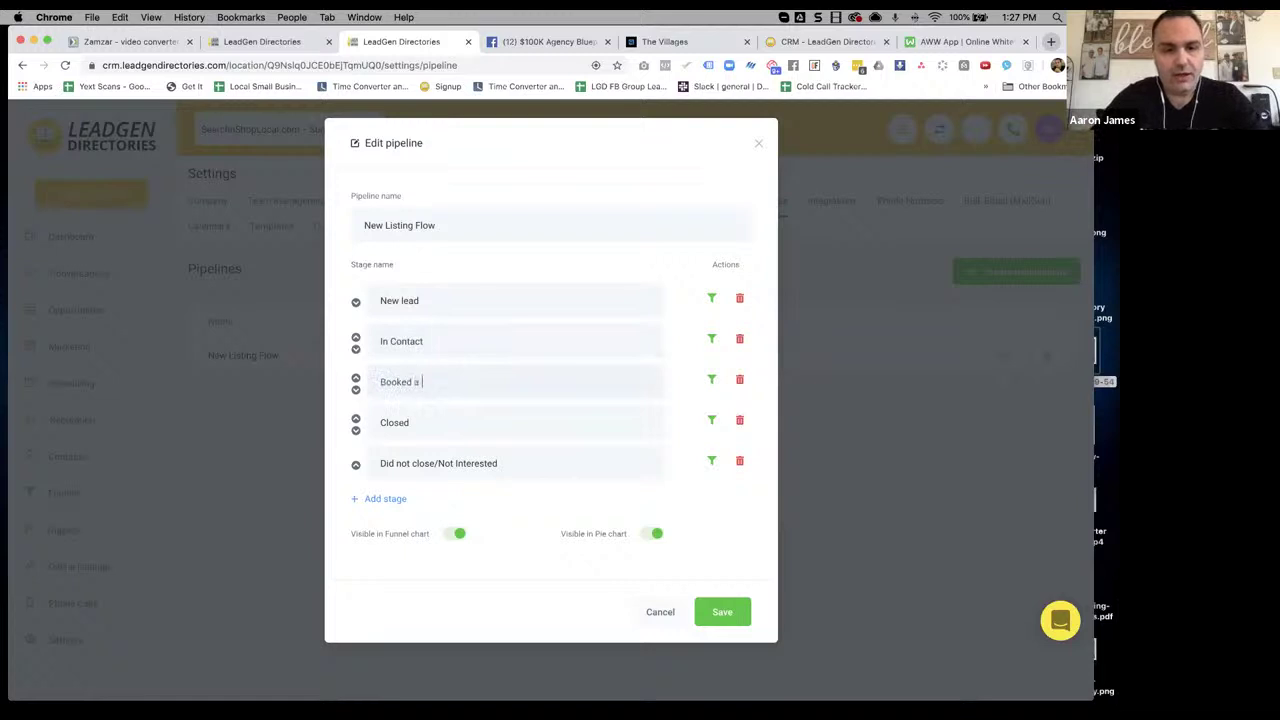
double_click(390, 425)
text(Needs Followup)
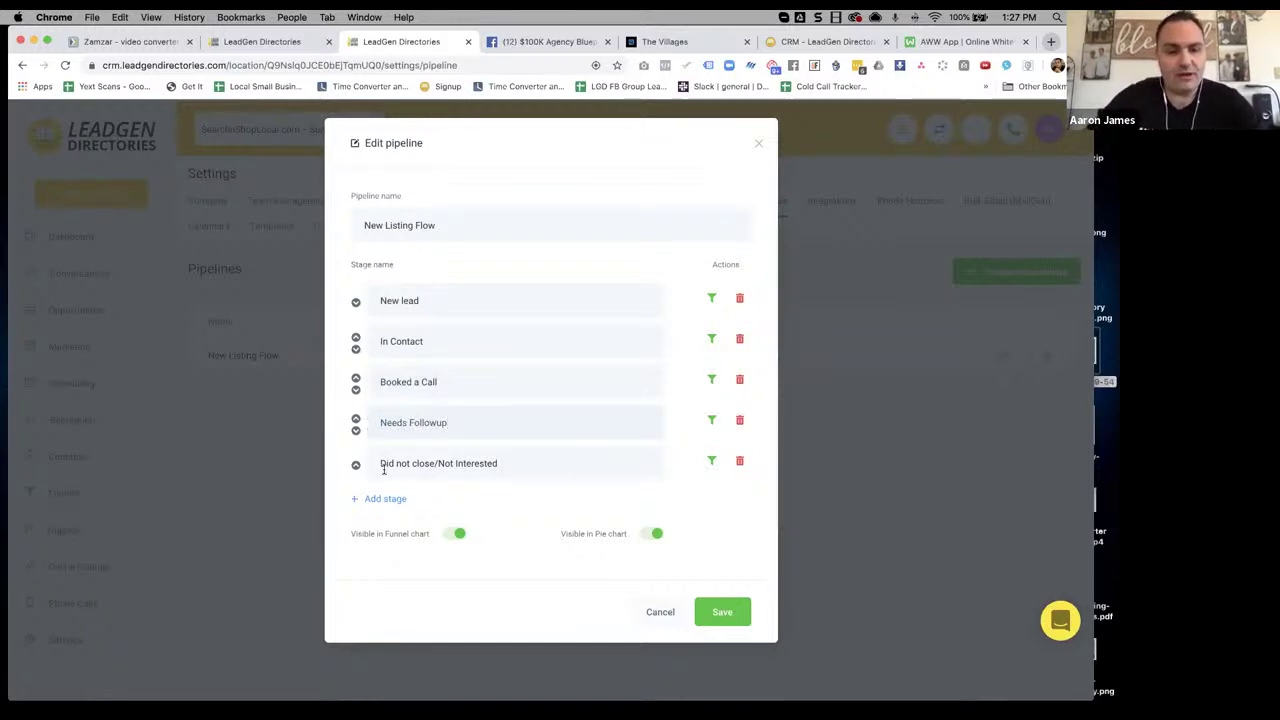
click(724, 620)
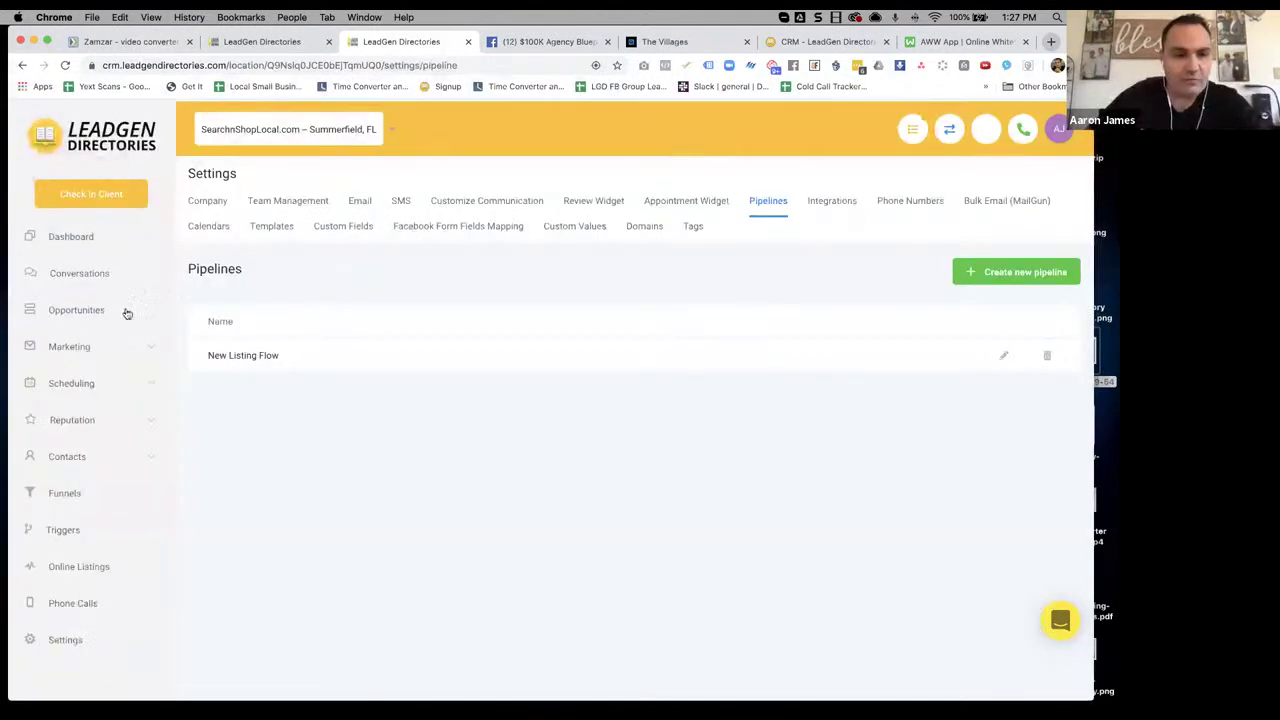
click(101, 313)
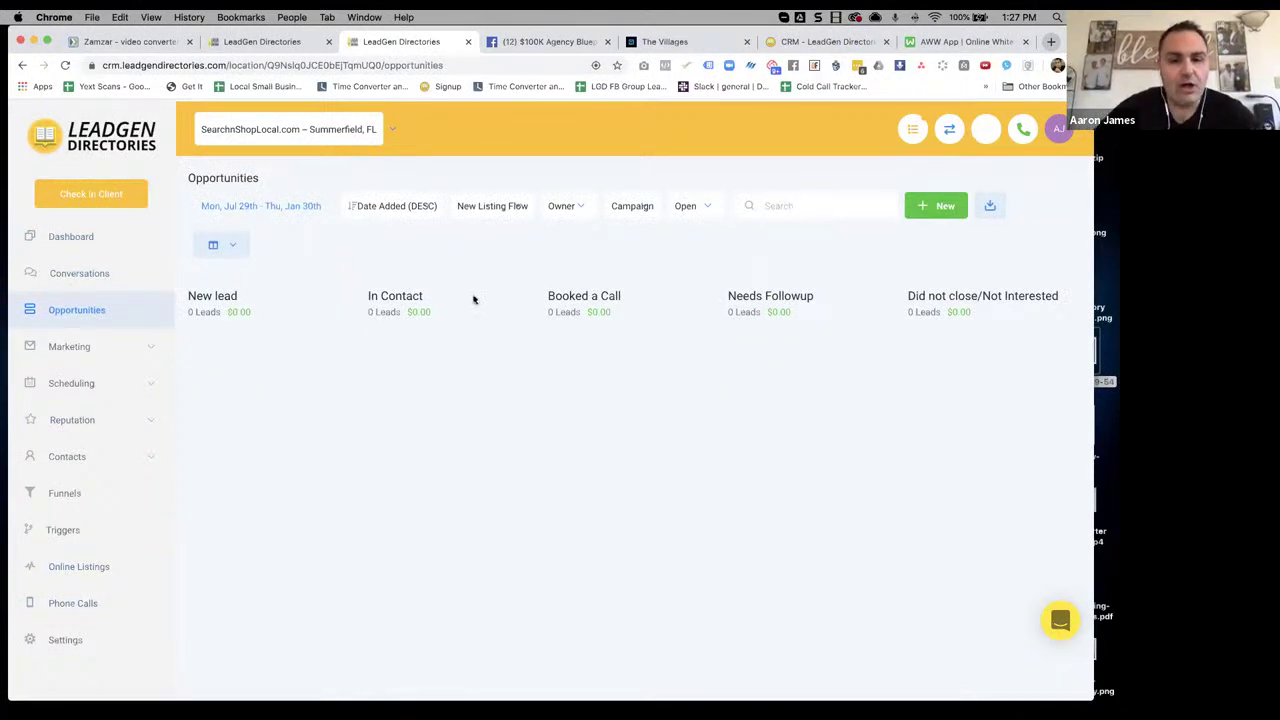
Move the AWW whiteboard page next to the LeadGen Directories page in the browser, view the diagram and return to the opportunities board
scroll(535, 300, down, 1)
scroll(780, 290, up, 1)
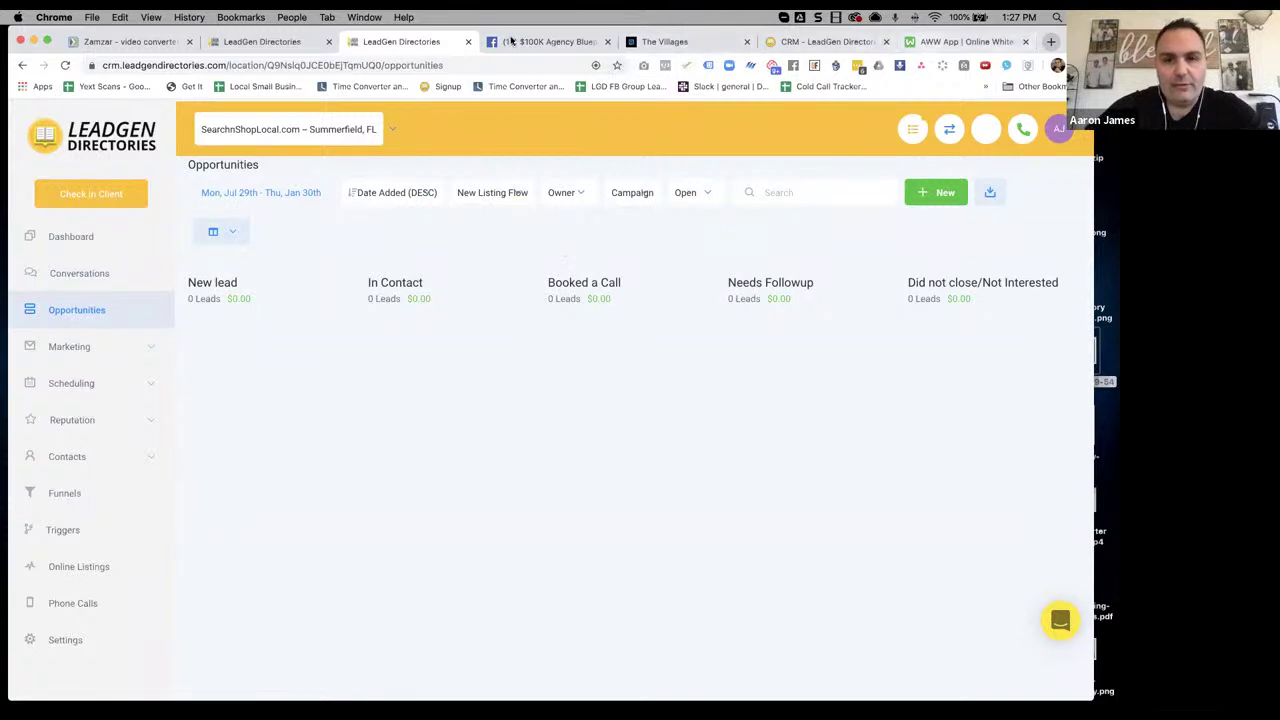
drag(925, 41, 515, 41)
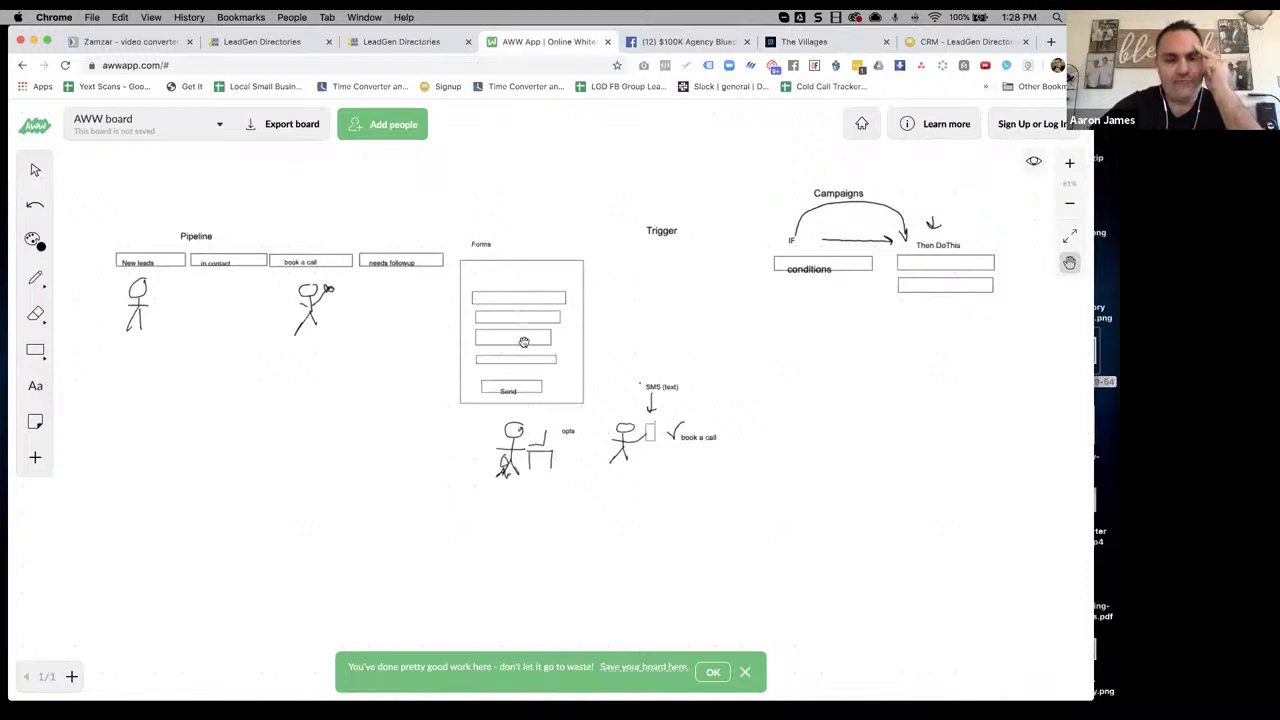
click(408, 44)
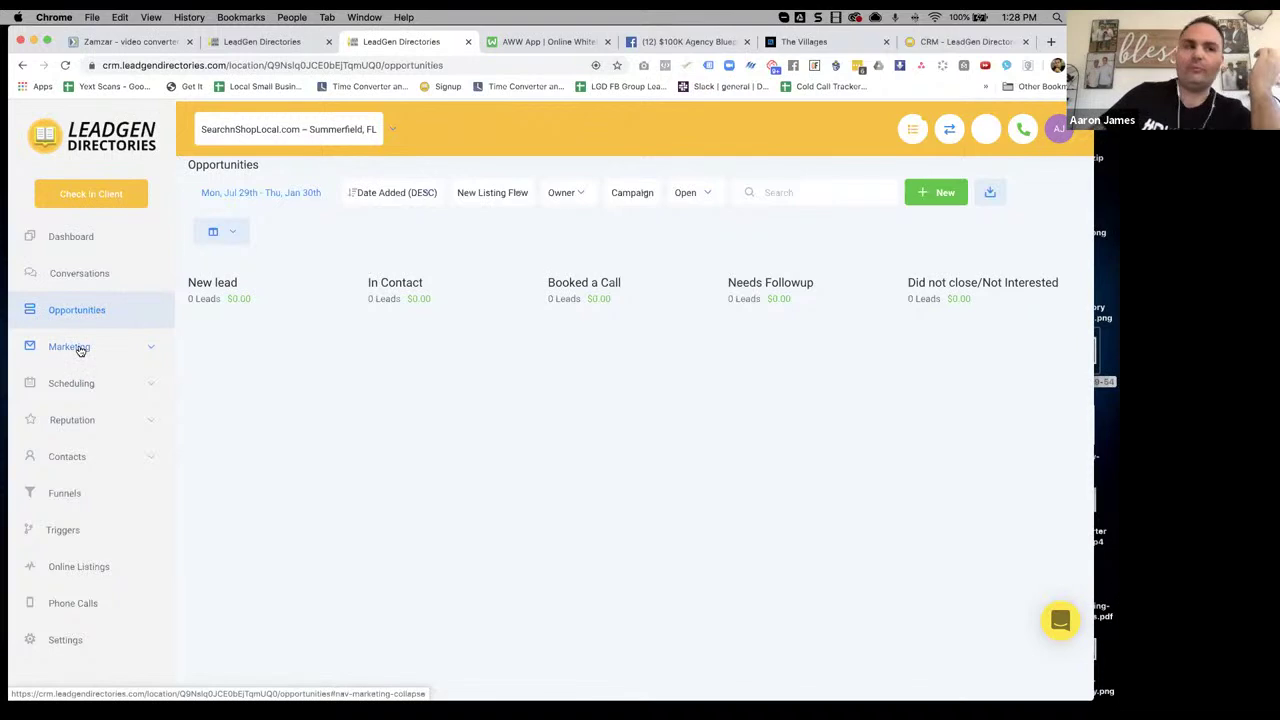
Open the "Search N Shop Local Free Listing" form in the form builder and review its fields
click(80, 350)
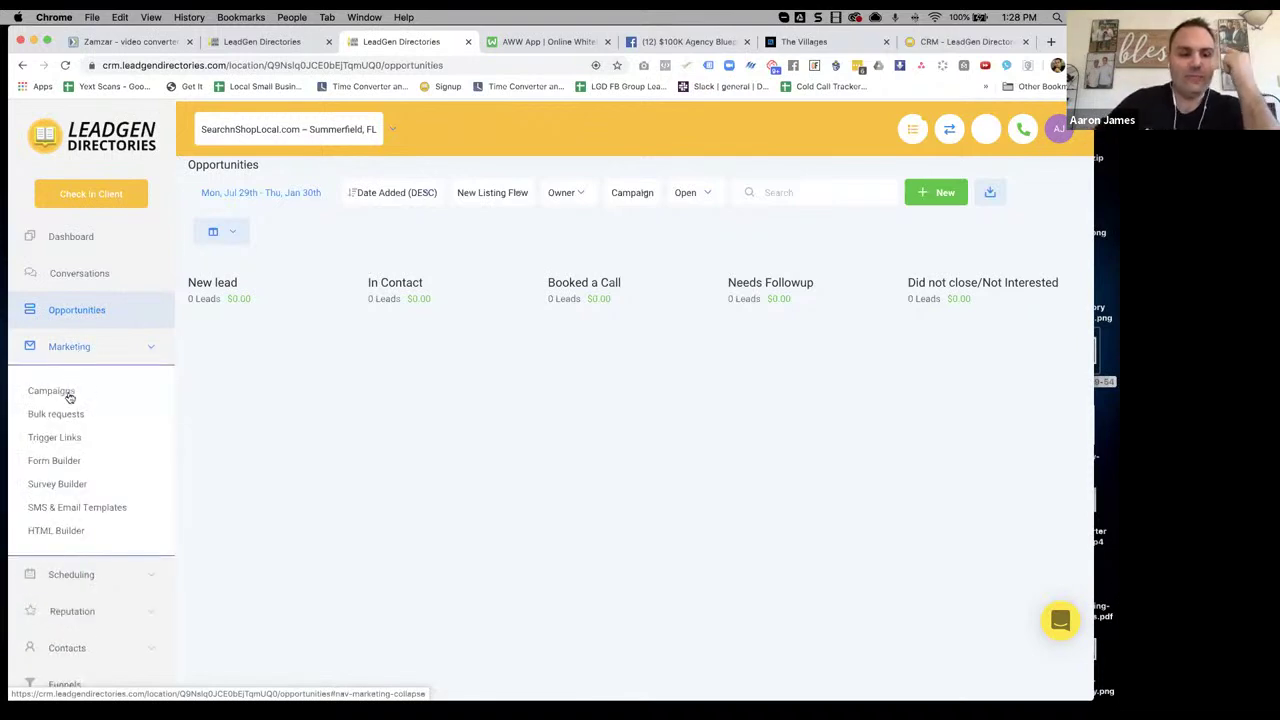
click(60, 463)
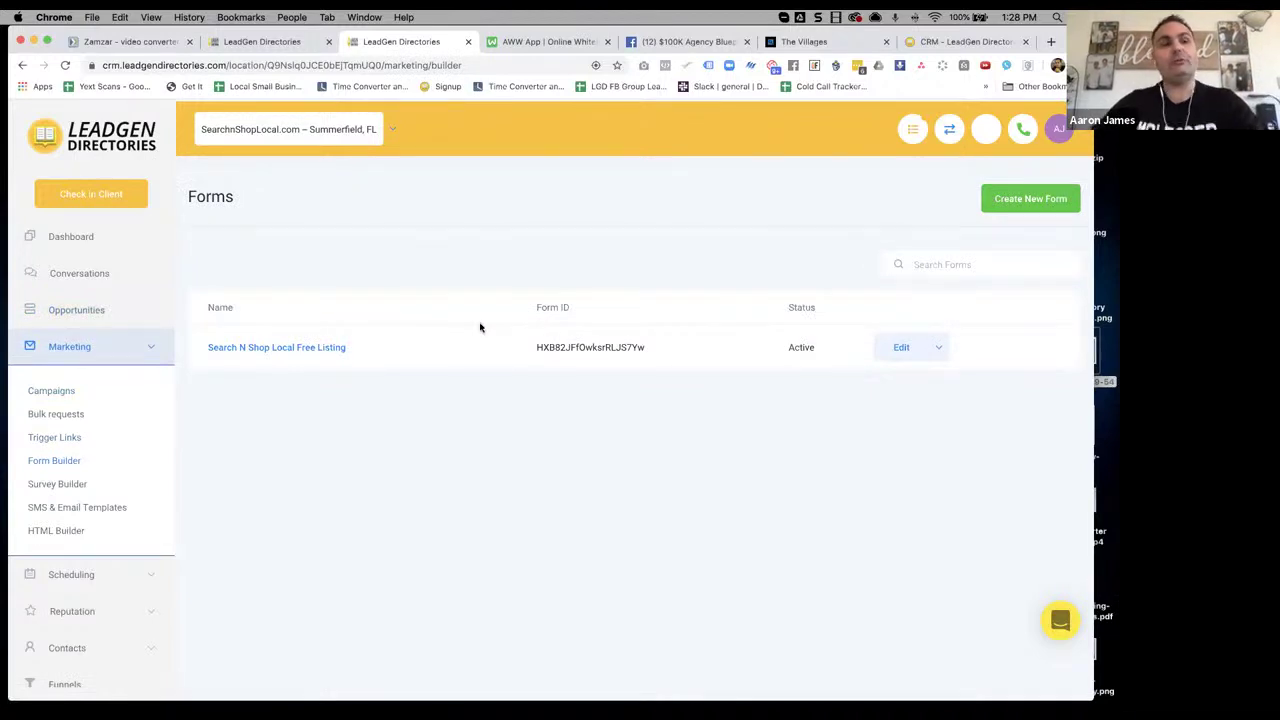
click(902, 346)
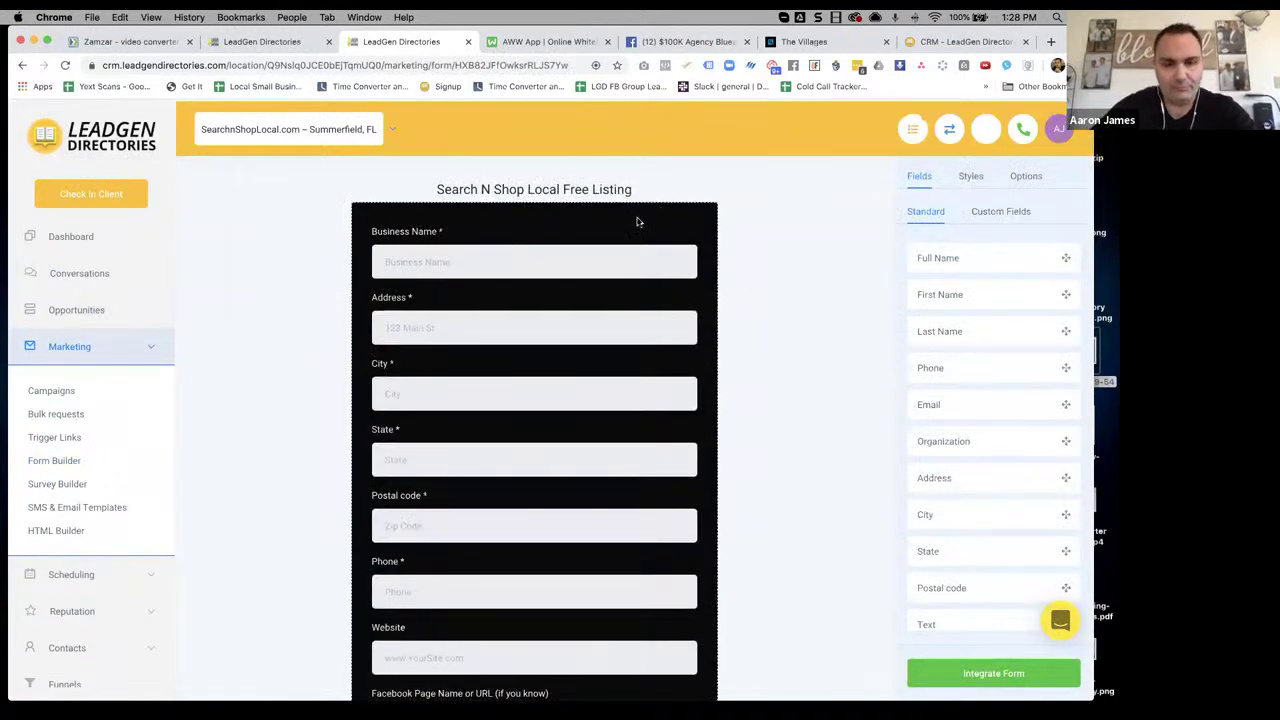
scroll(629, 237, down, 2)
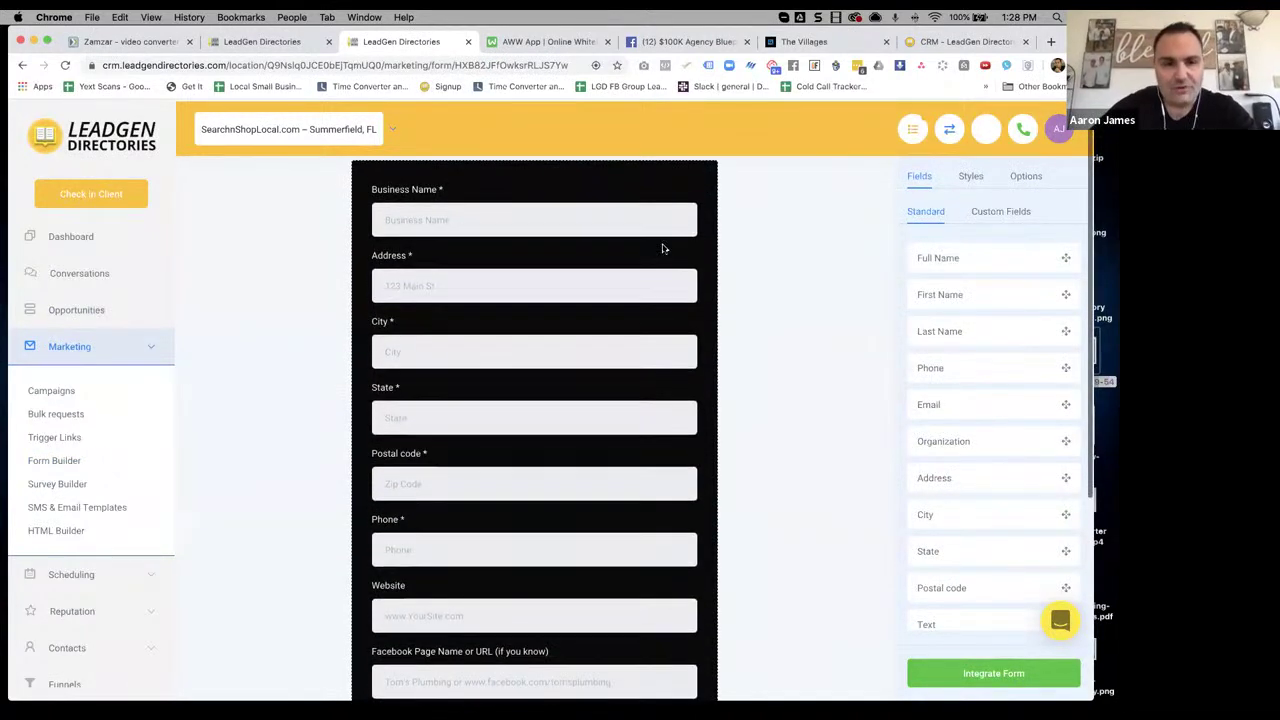
scroll(640, 390, down, 5)
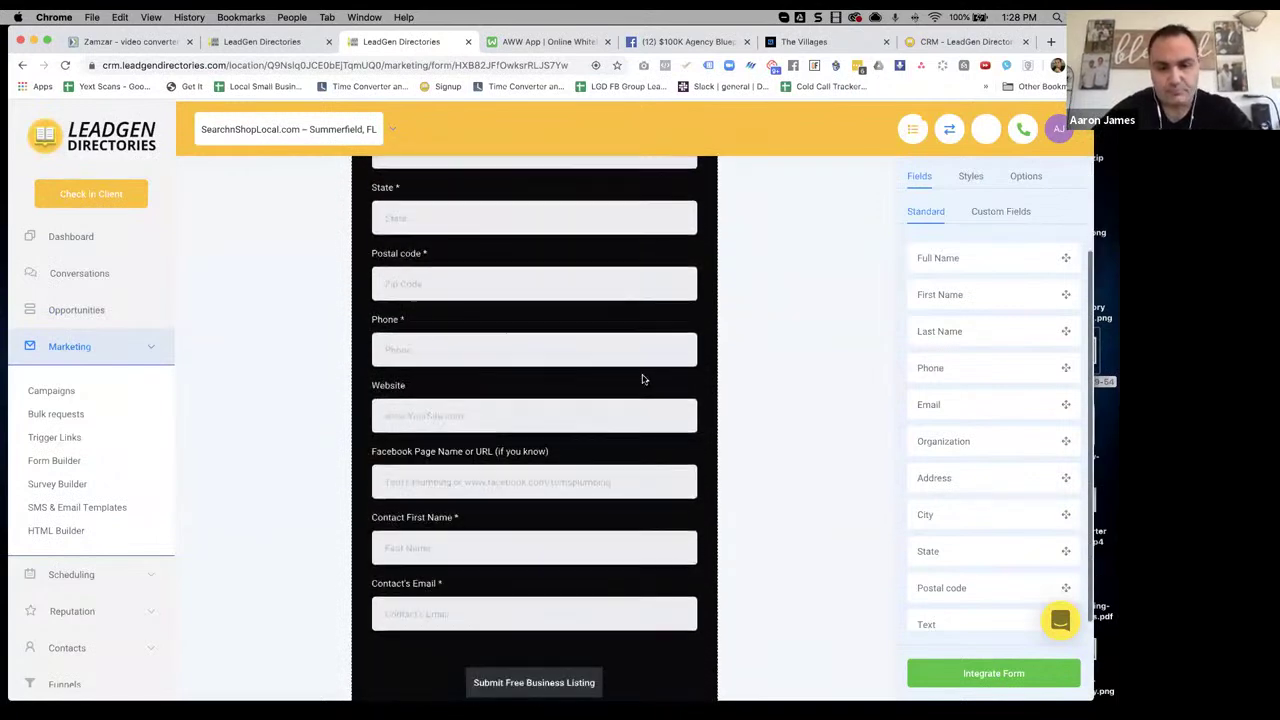
scroll(648, 378, up, 2)
scroll(648, 378, up, 3)
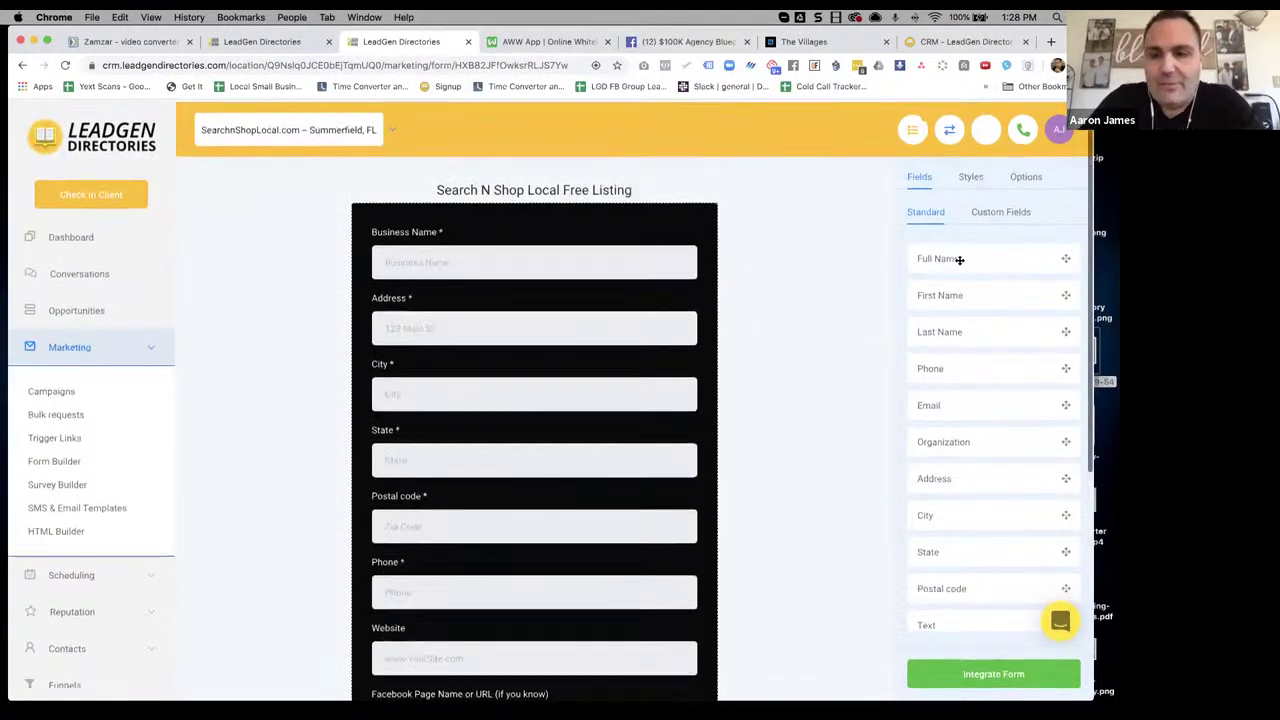
Look through the form's On Submit options, keep Open URL selected, and inspect the full redirect address
click(1028, 178)
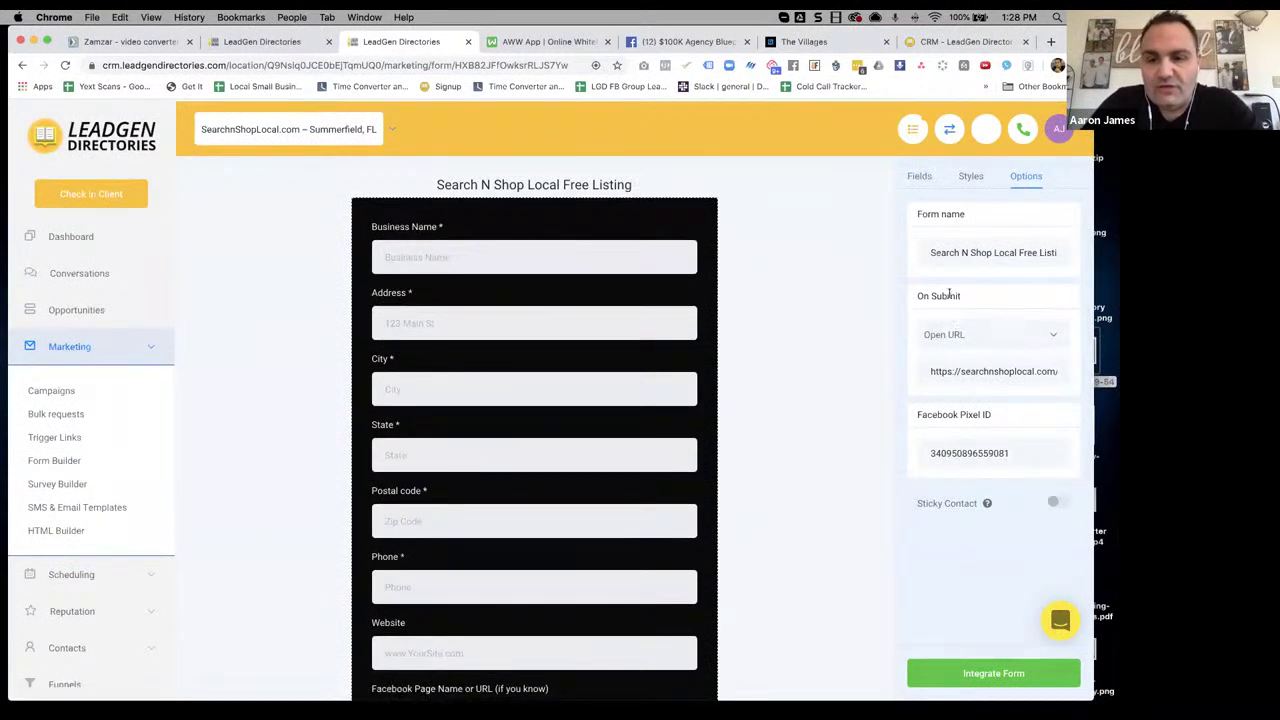
click(1053, 338)
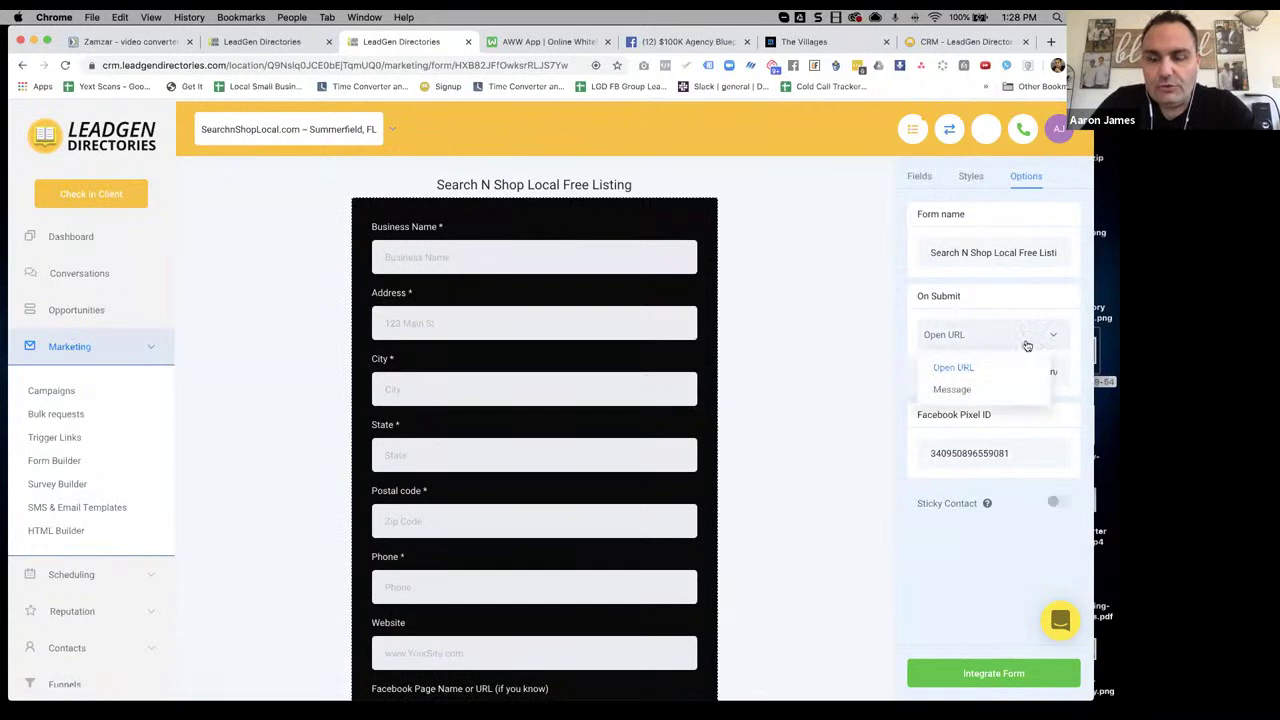
click(975, 365)
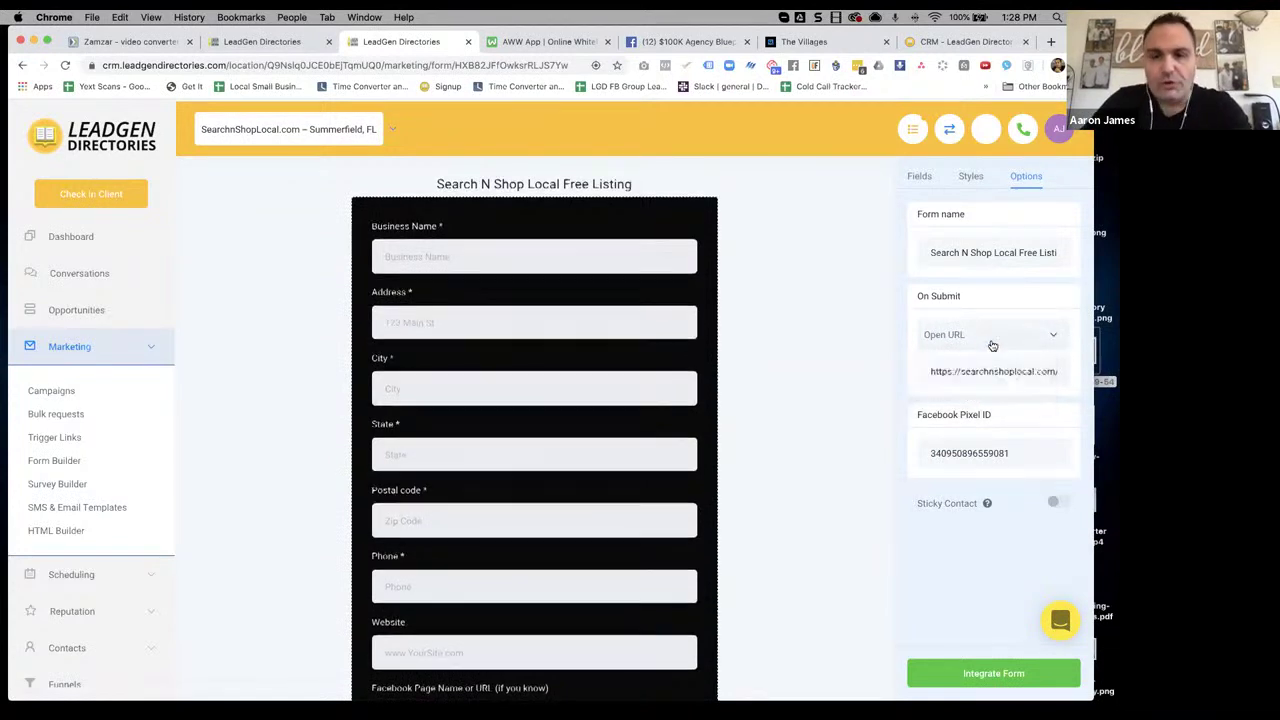
drag(988, 372, 1058, 372)
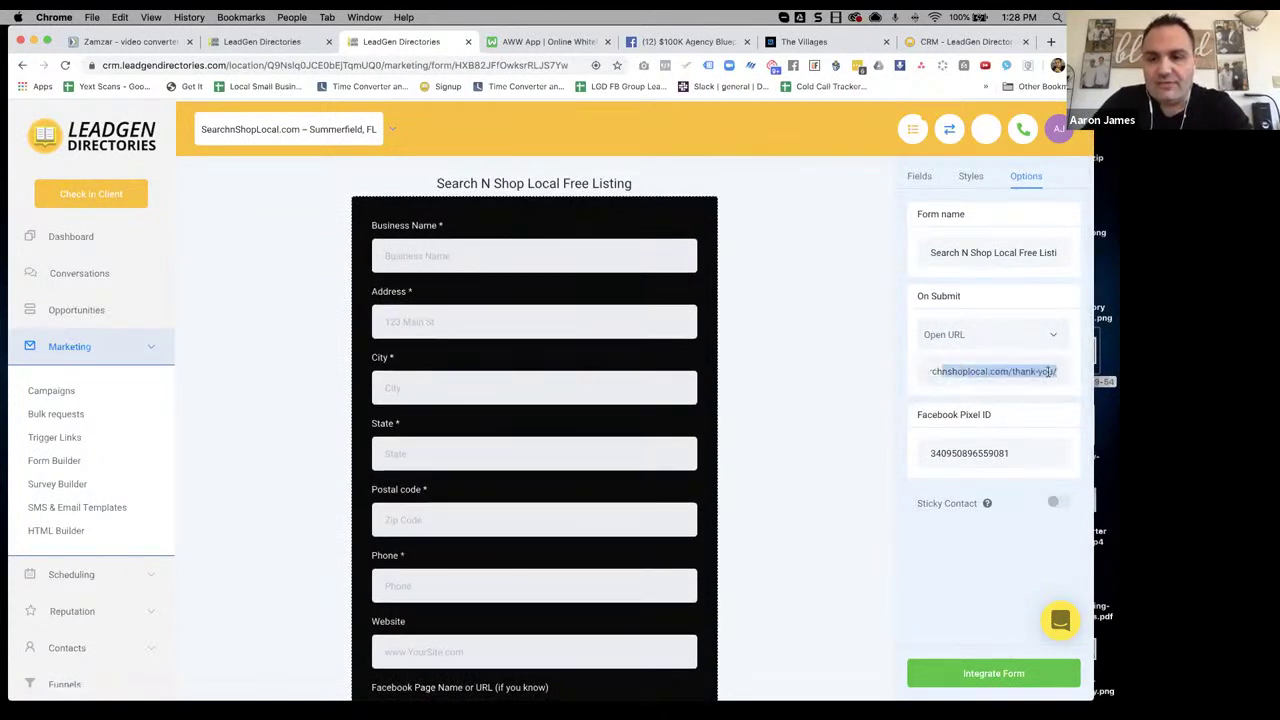
Load the form's redirect address searchnshoplocal.com/thank-you/ on a new browser page and close the extra CRM page
triple_click(1043, 372)
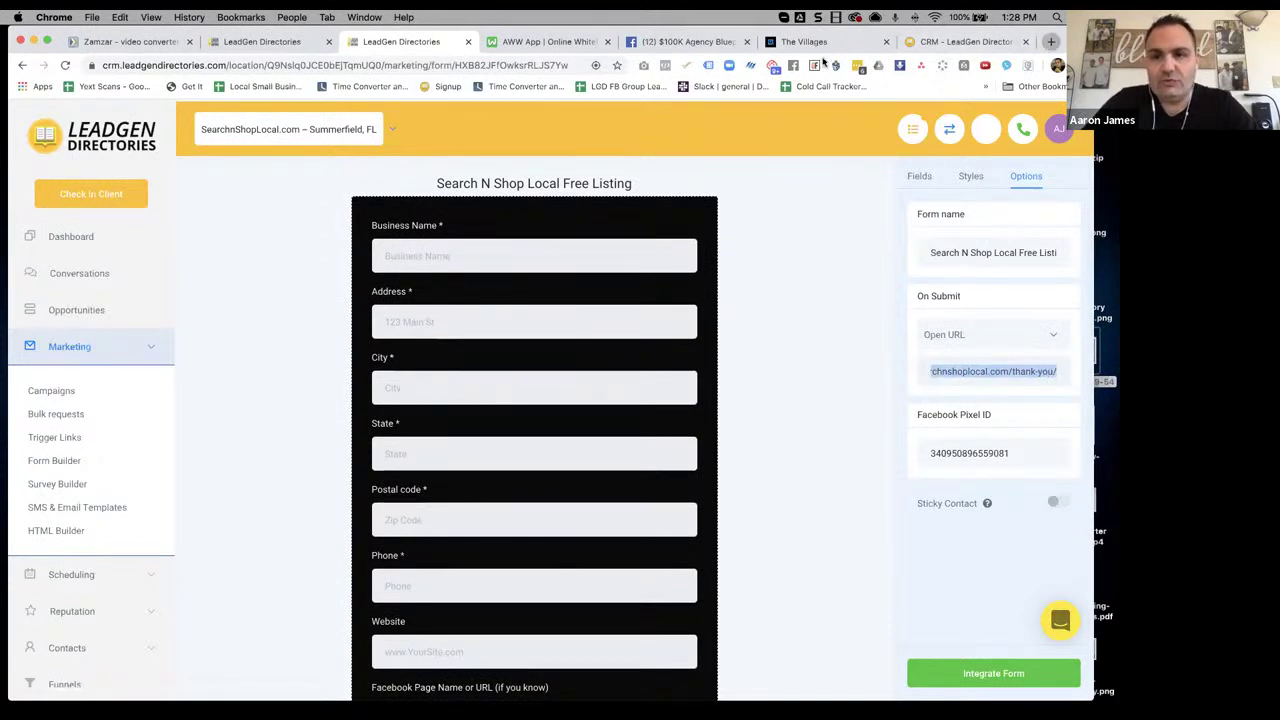
click(1050, 41)
text(searchnshoplocal.com/thank-you/)
key(Return)
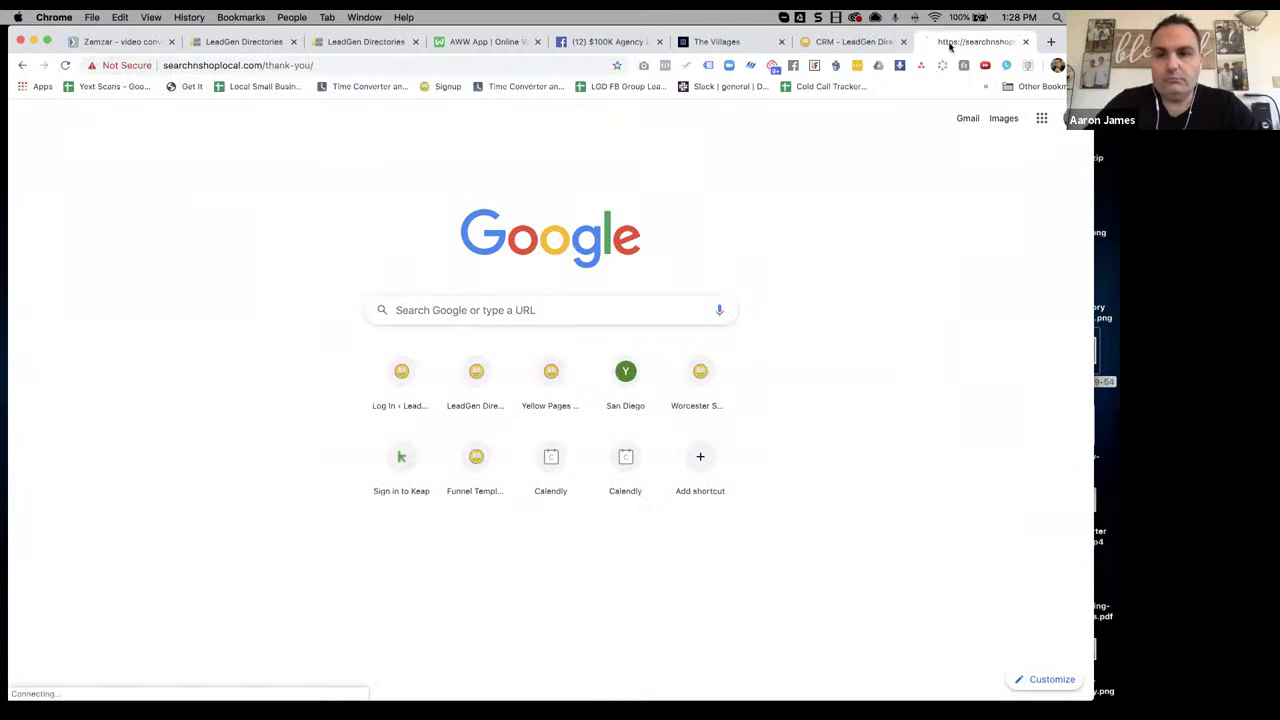
click(903, 42)
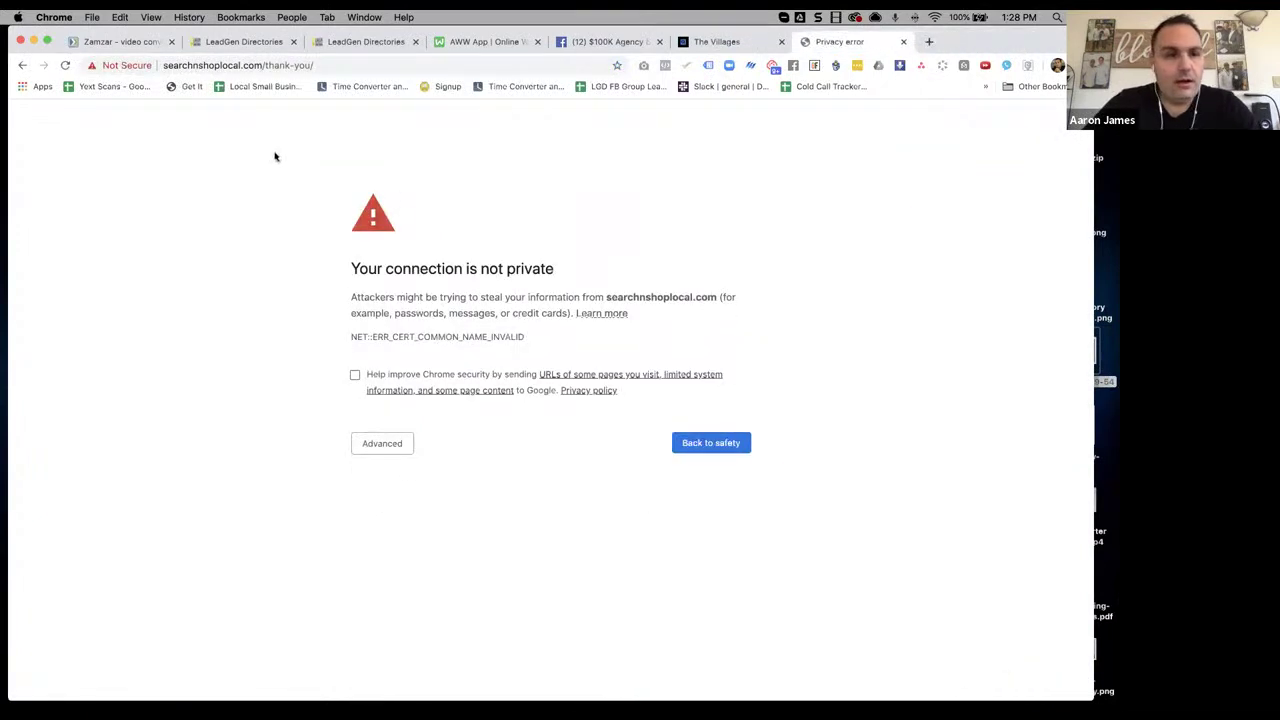
Reload the thank-you page using the www version of its address
click(167, 65)
click(166, 65)
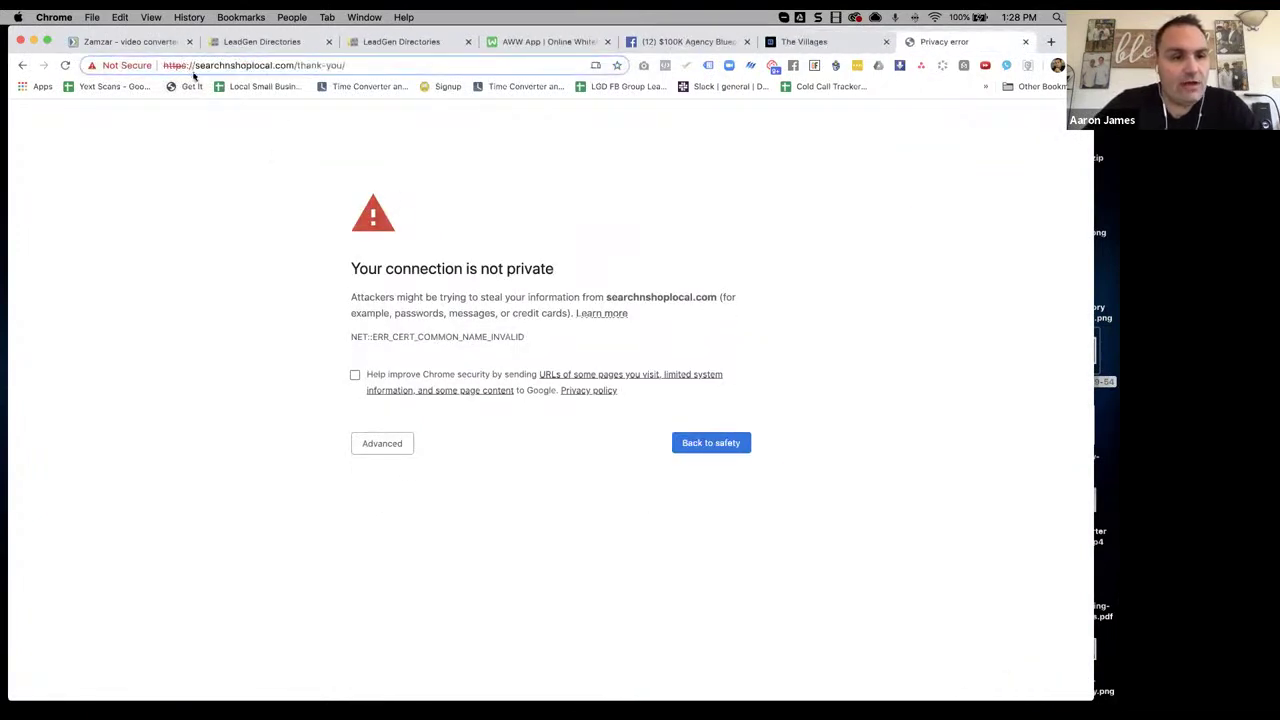
key(Return)
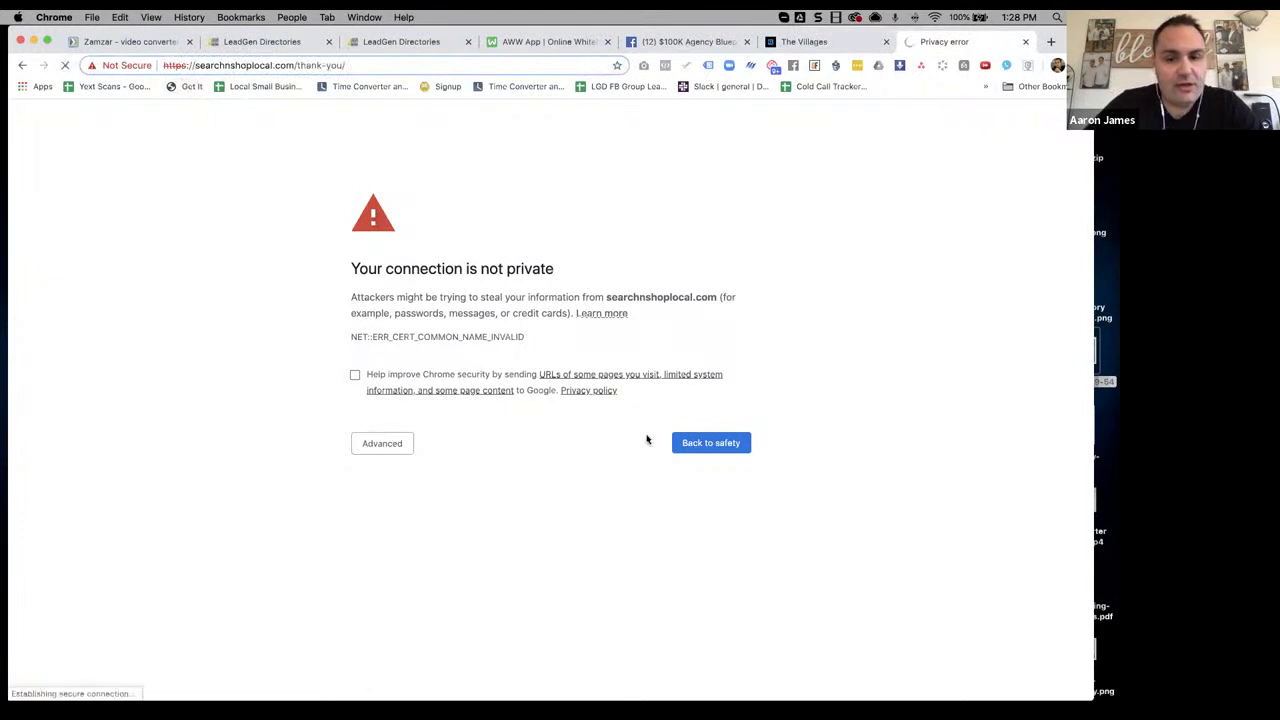
click(390, 448)
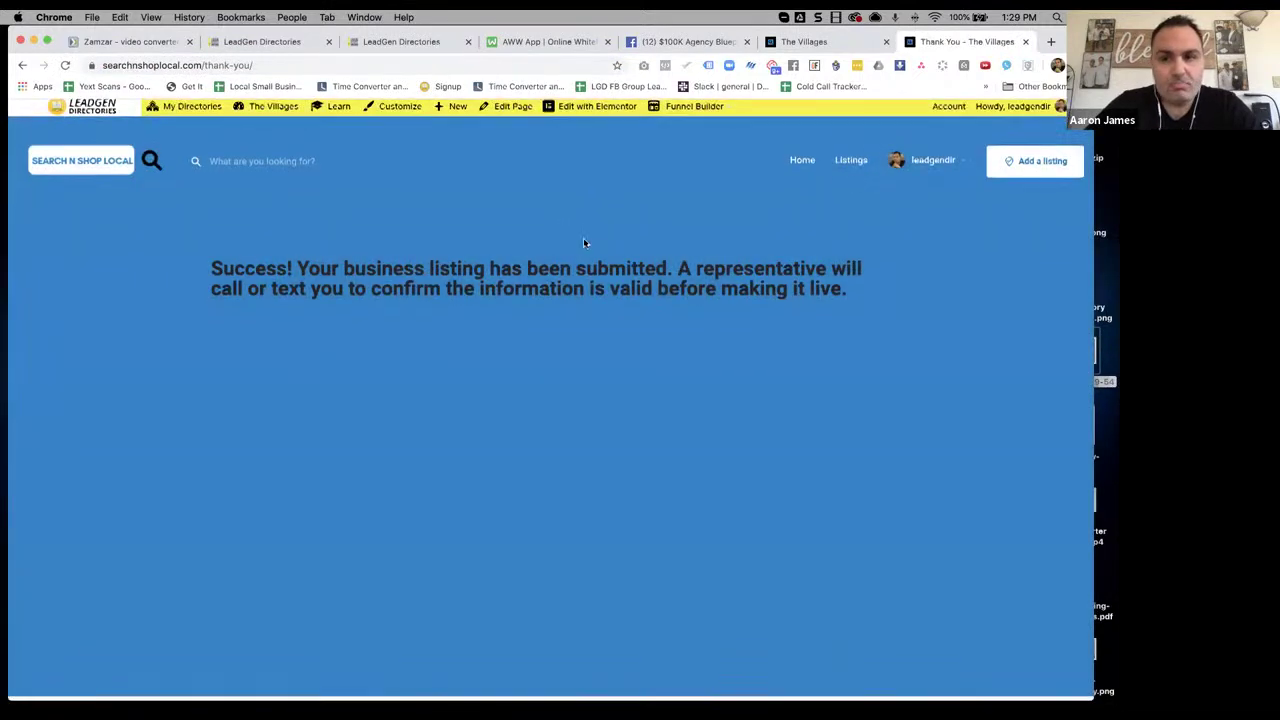
Read through the submission message on the thank-you page, highlighting the parts about texting and confirming the information
drag(207, 273, 855, 297)
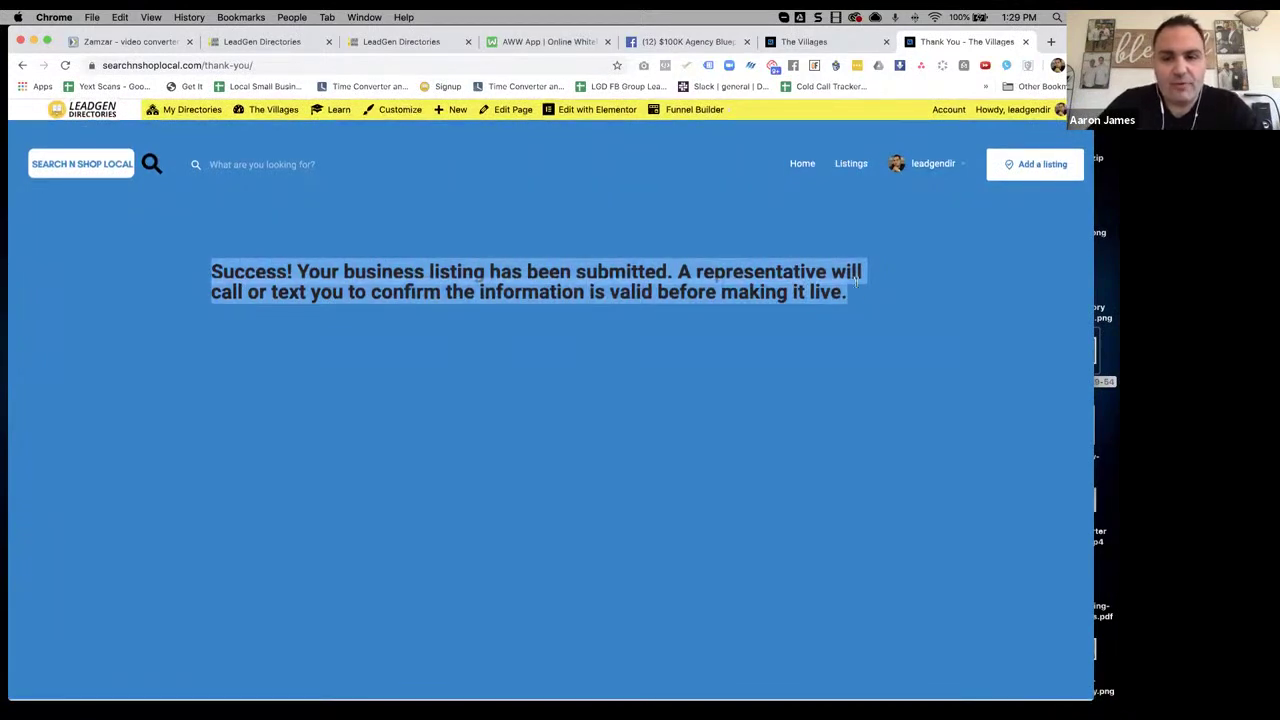
click(274, 299)
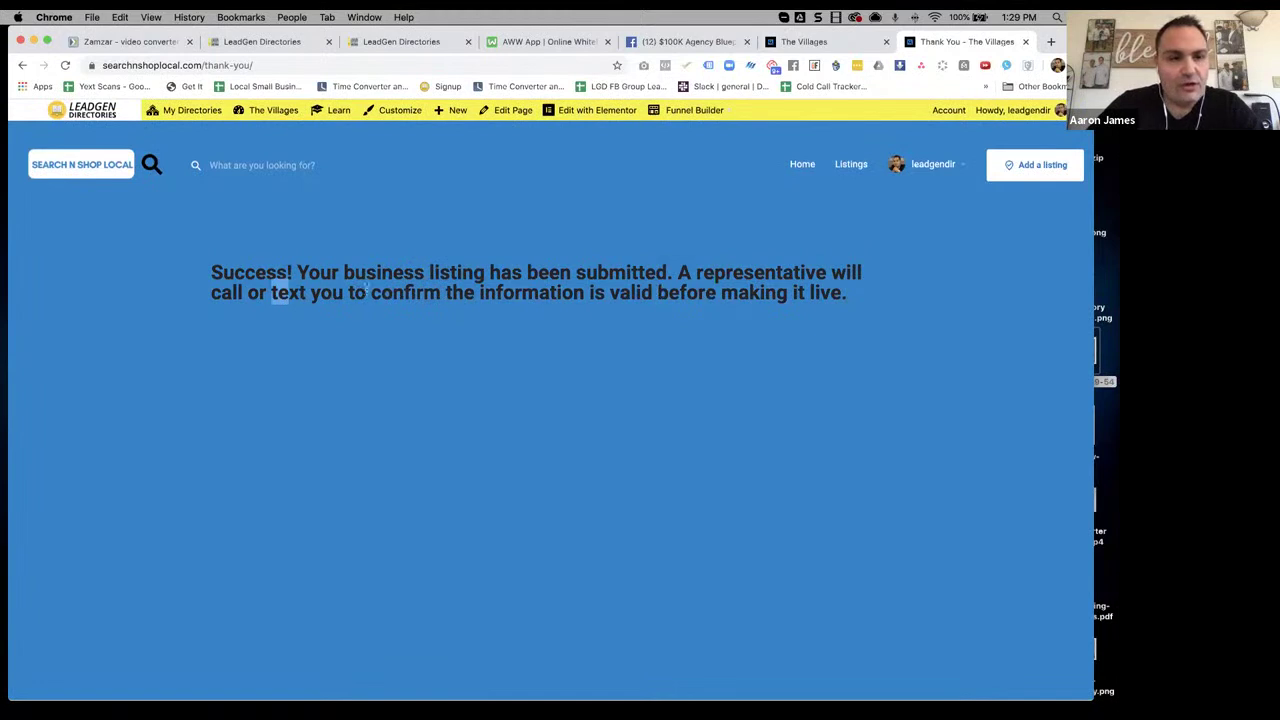
drag(374, 290, 905, 288)
click(527, 45)
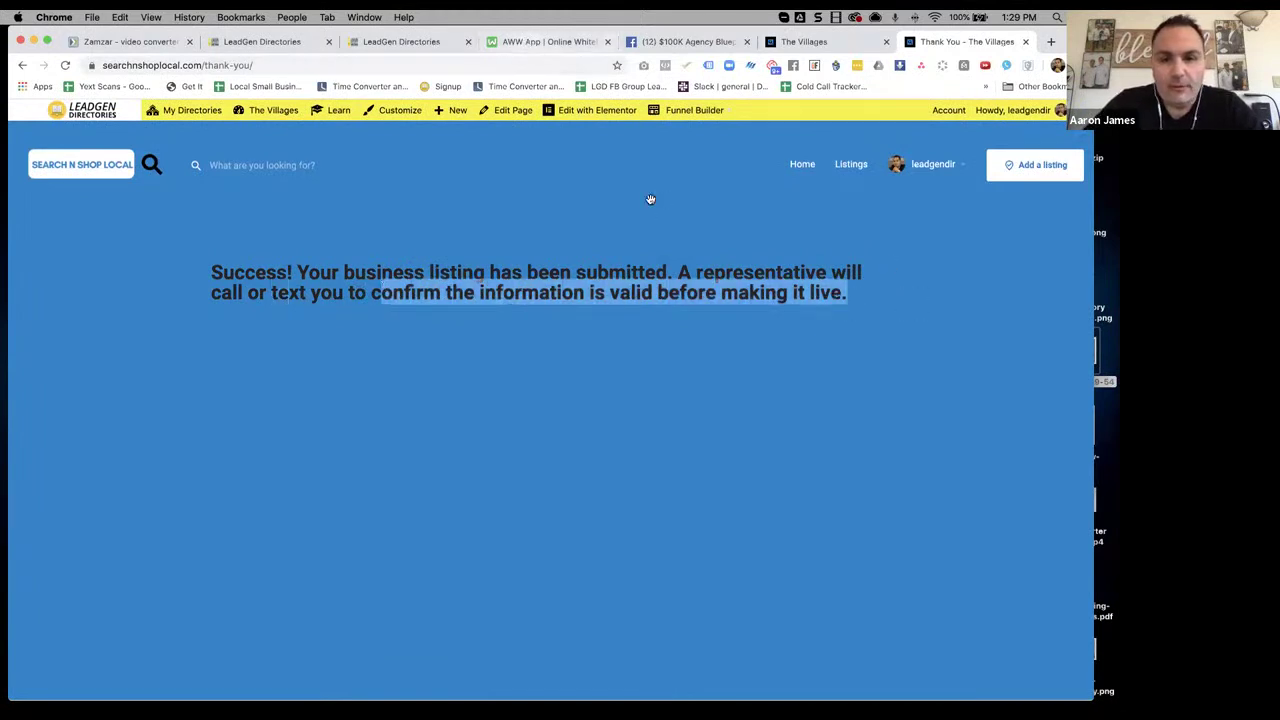
click(410, 43)
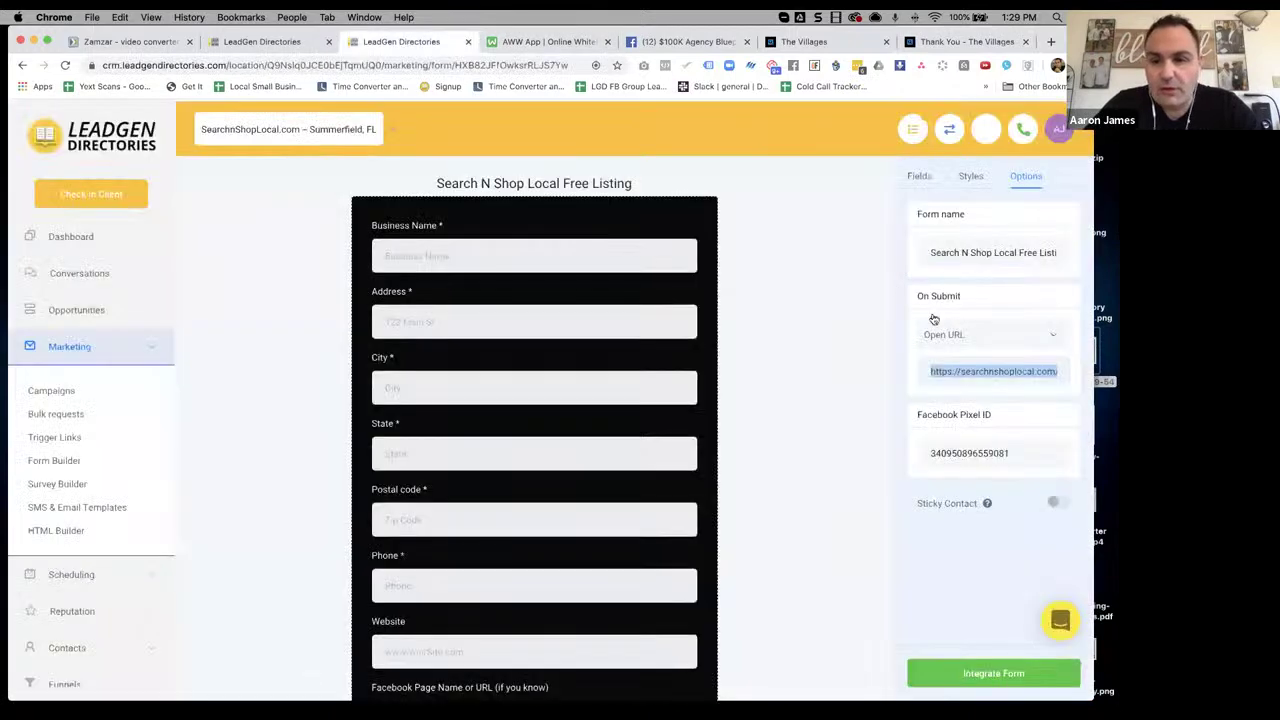
click(965, 42)
click(207, 65)
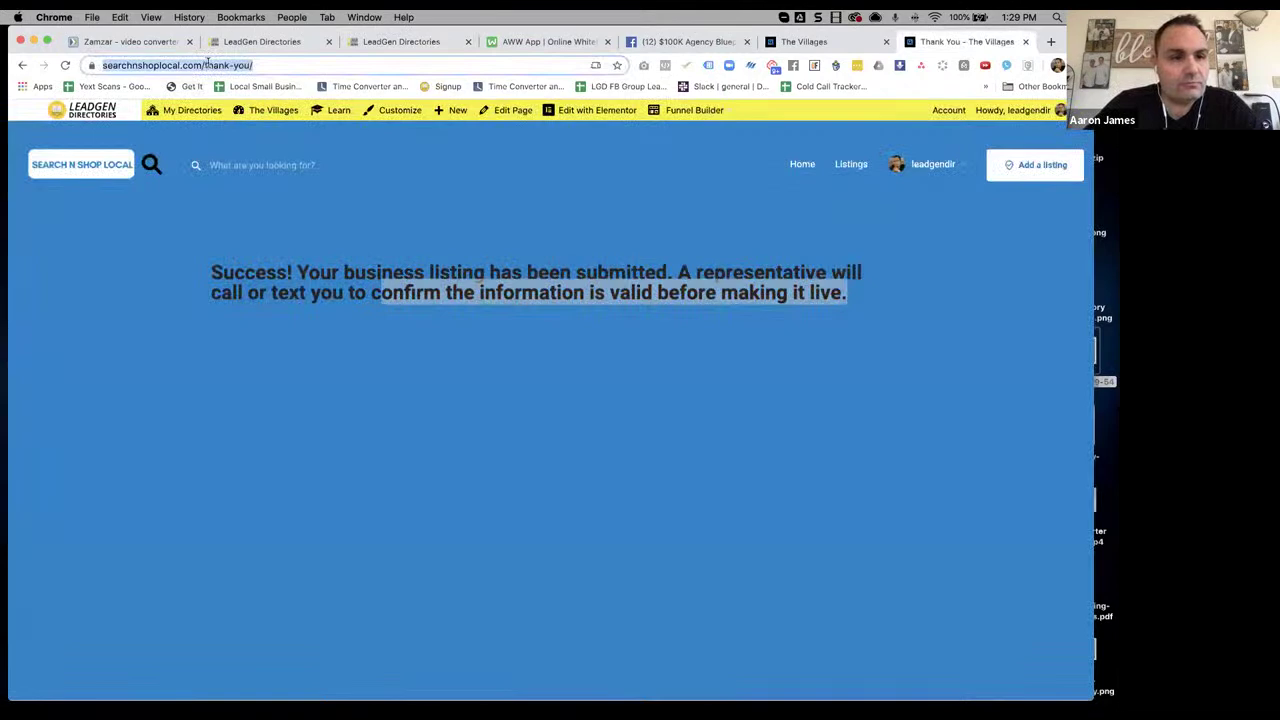
click(207, 65)
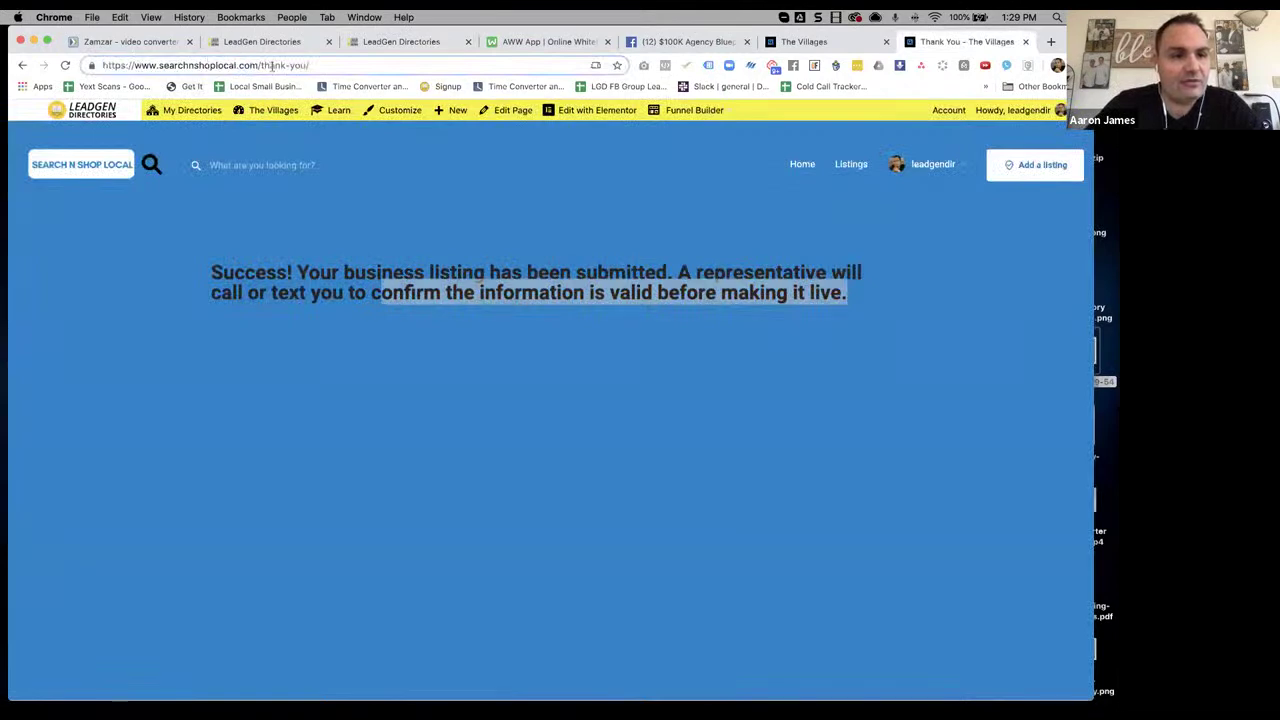
click(440, 46)
drag(962, 371, 958, 368)
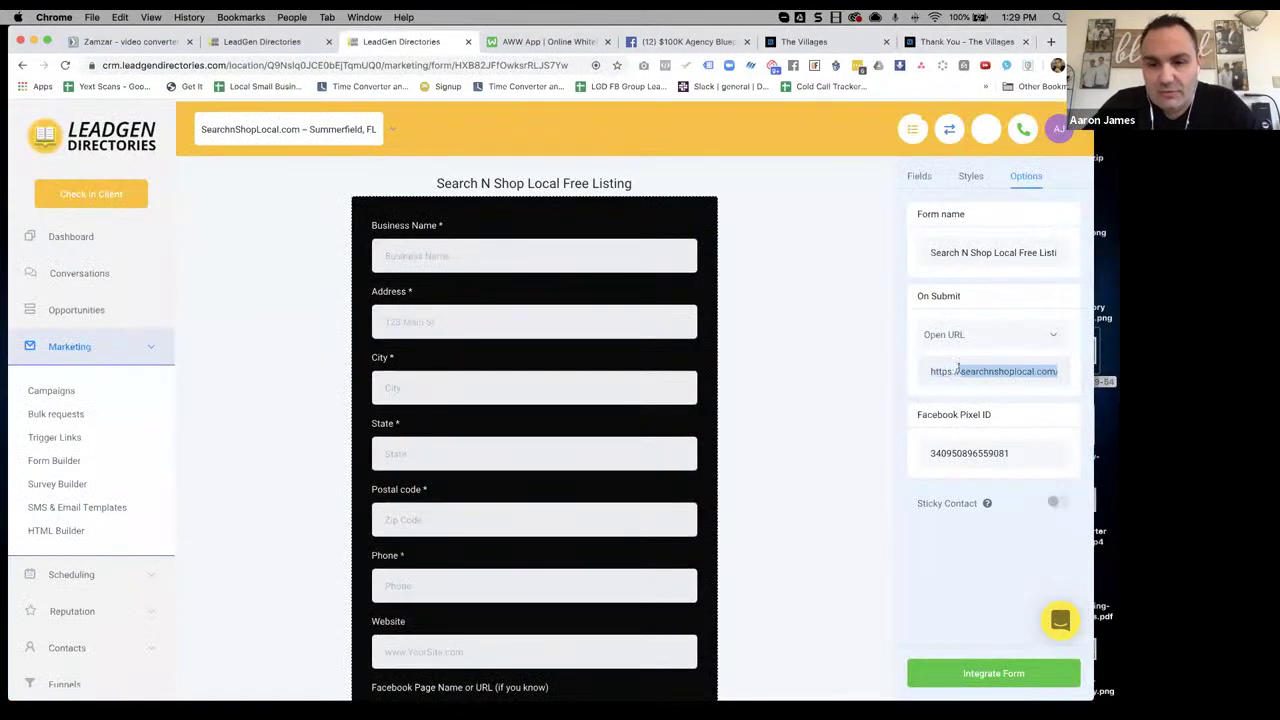
click(962, 371)
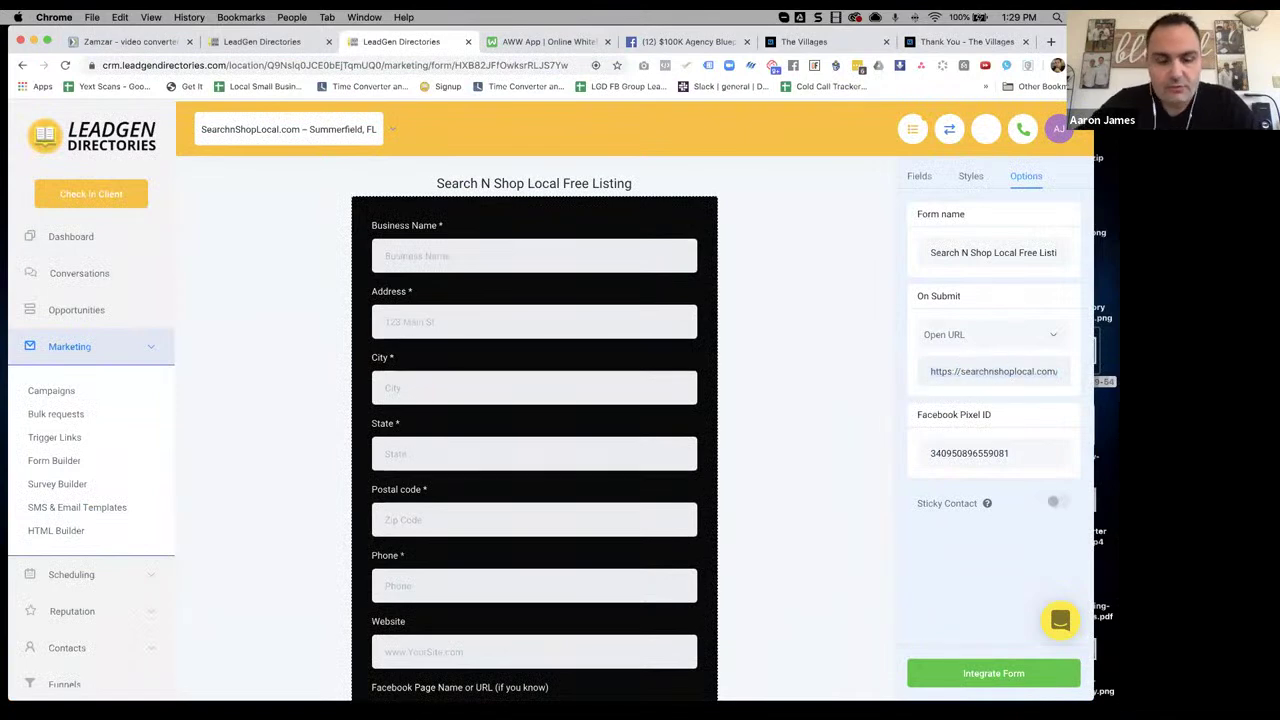
text(www.)
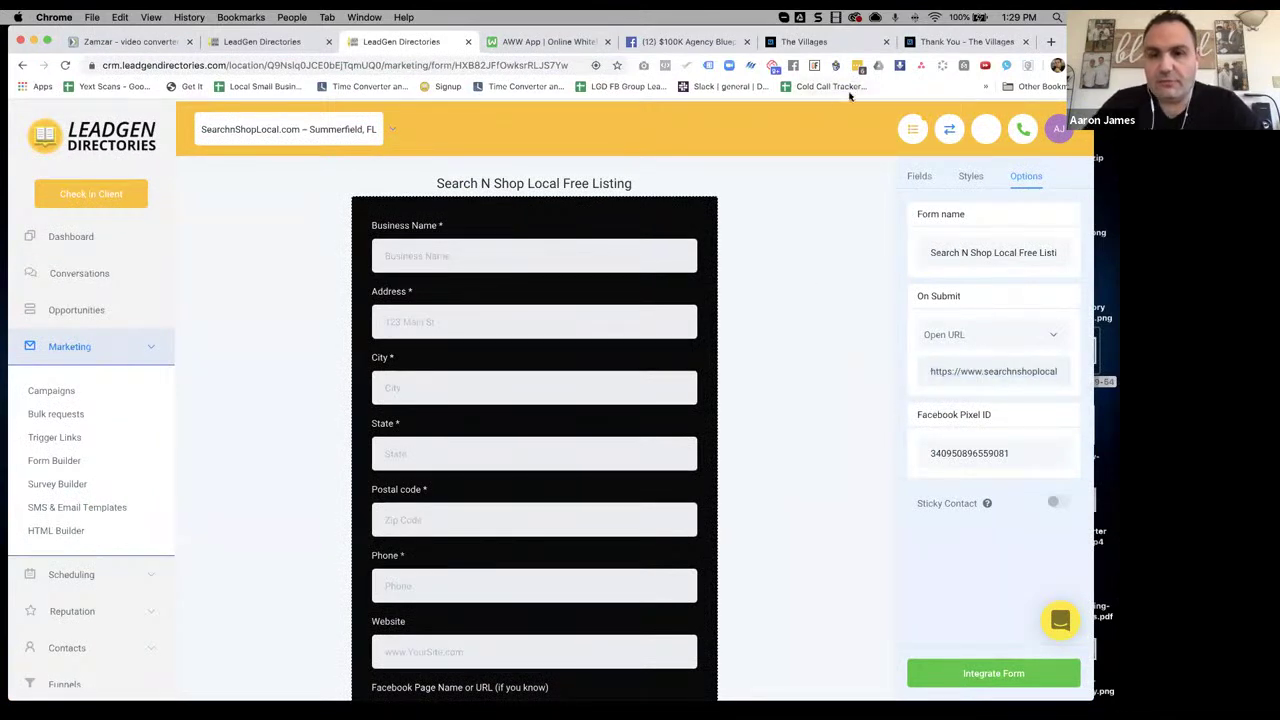
Return to the thank-you page and go over the whole success message once more
click(930, 41)
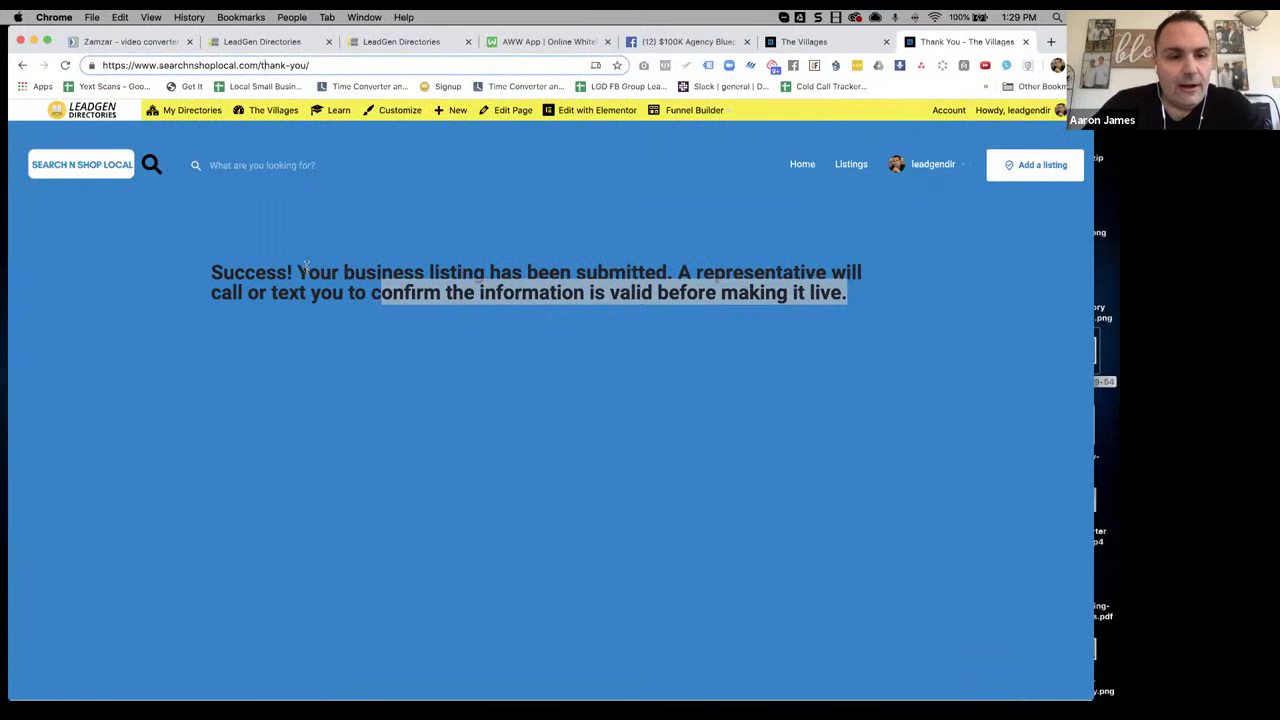
click(237, 277)
drag(210, 272, 850, 294)
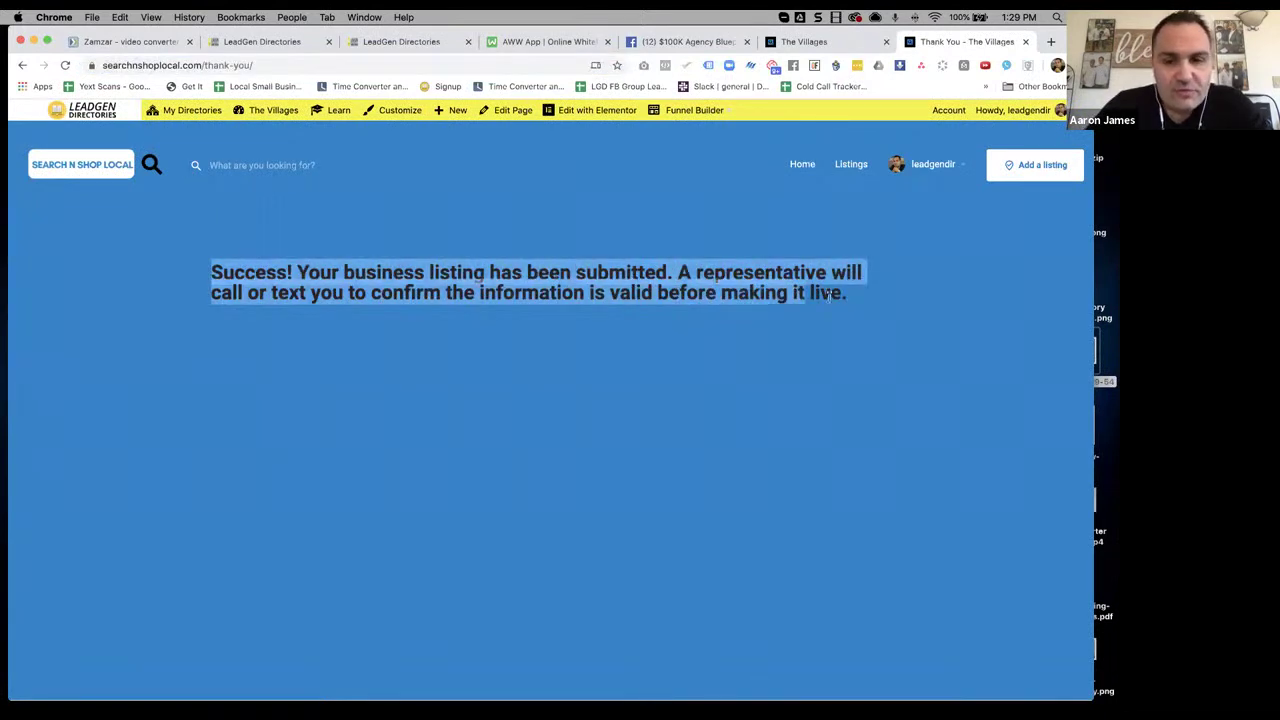
click(514, 322)
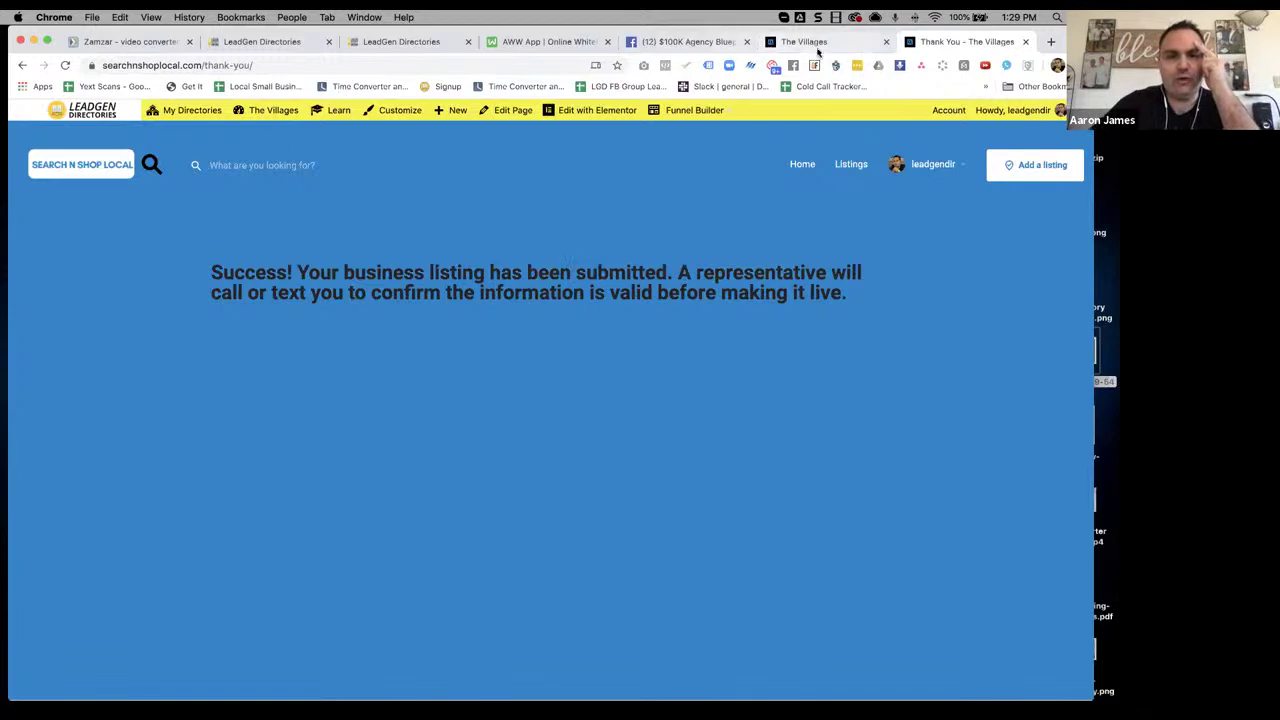
Copy the iframe embed code of the Search N Shop Local Free Listing form, and save and exit the form
click(440, 48)
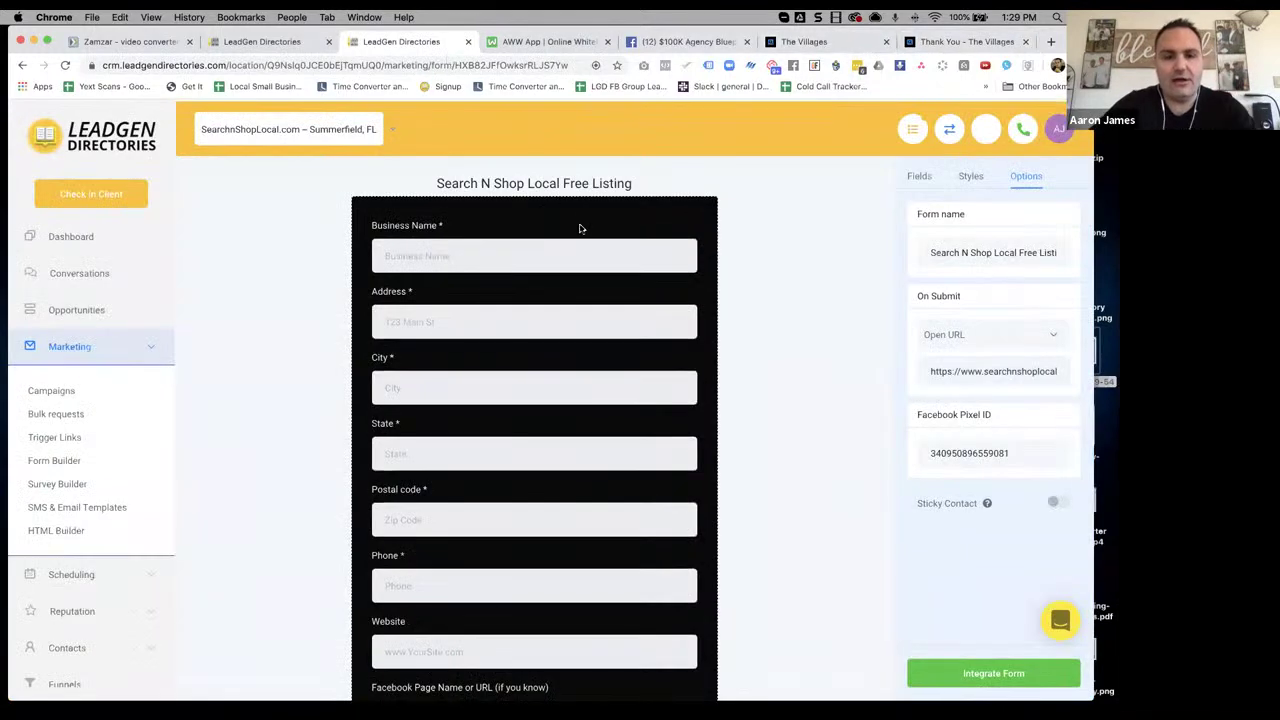
scroll(580, 229, down, 3)
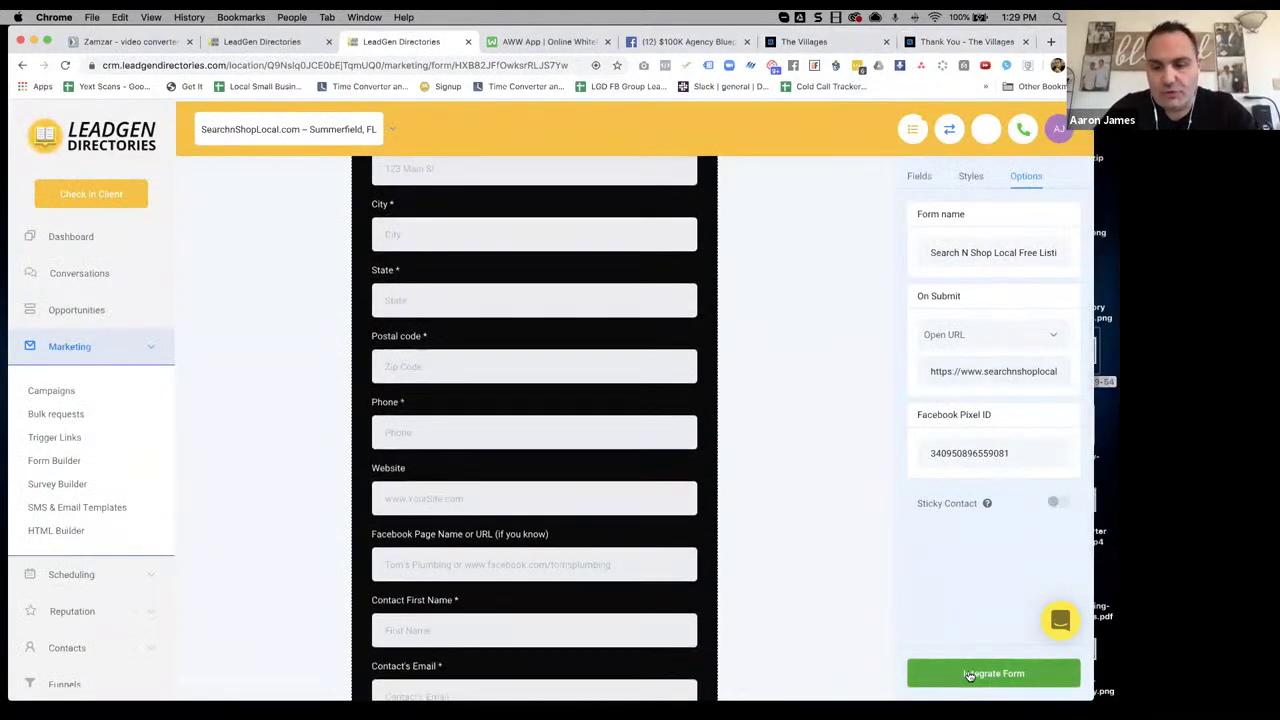
click(968, 676)
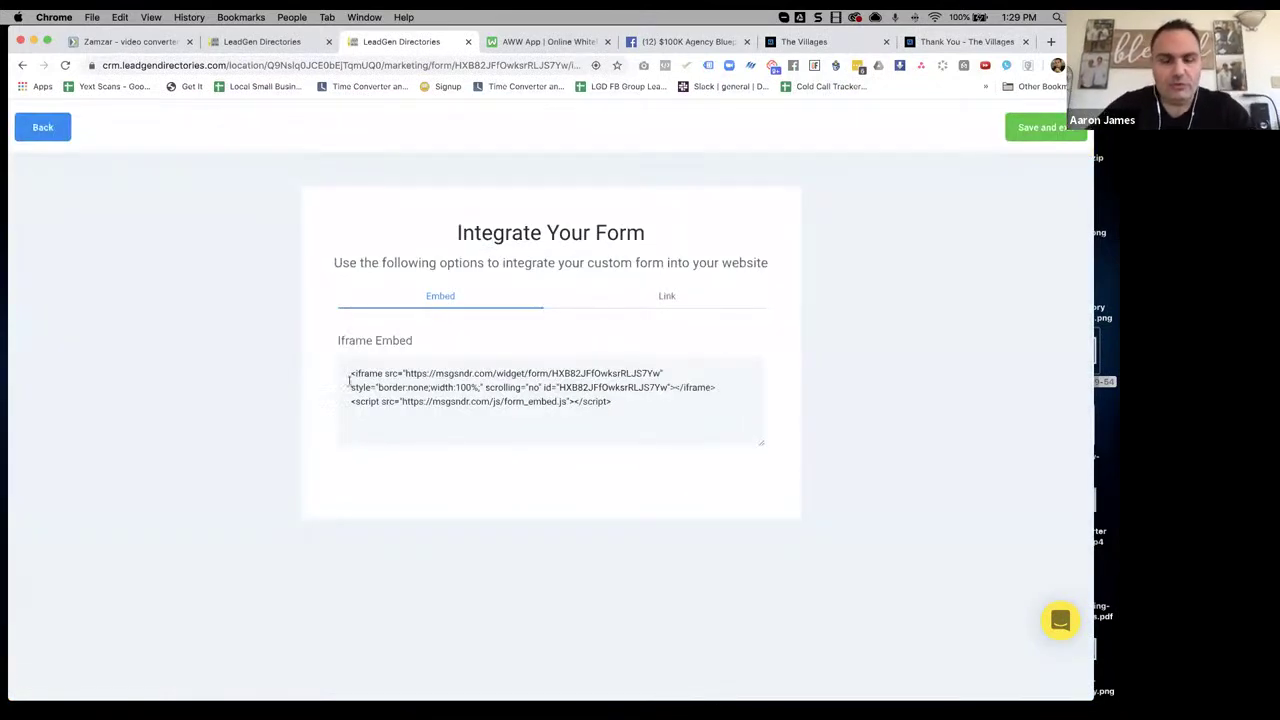
drag(635, 399, 349, 372)
right_click(400, 383)
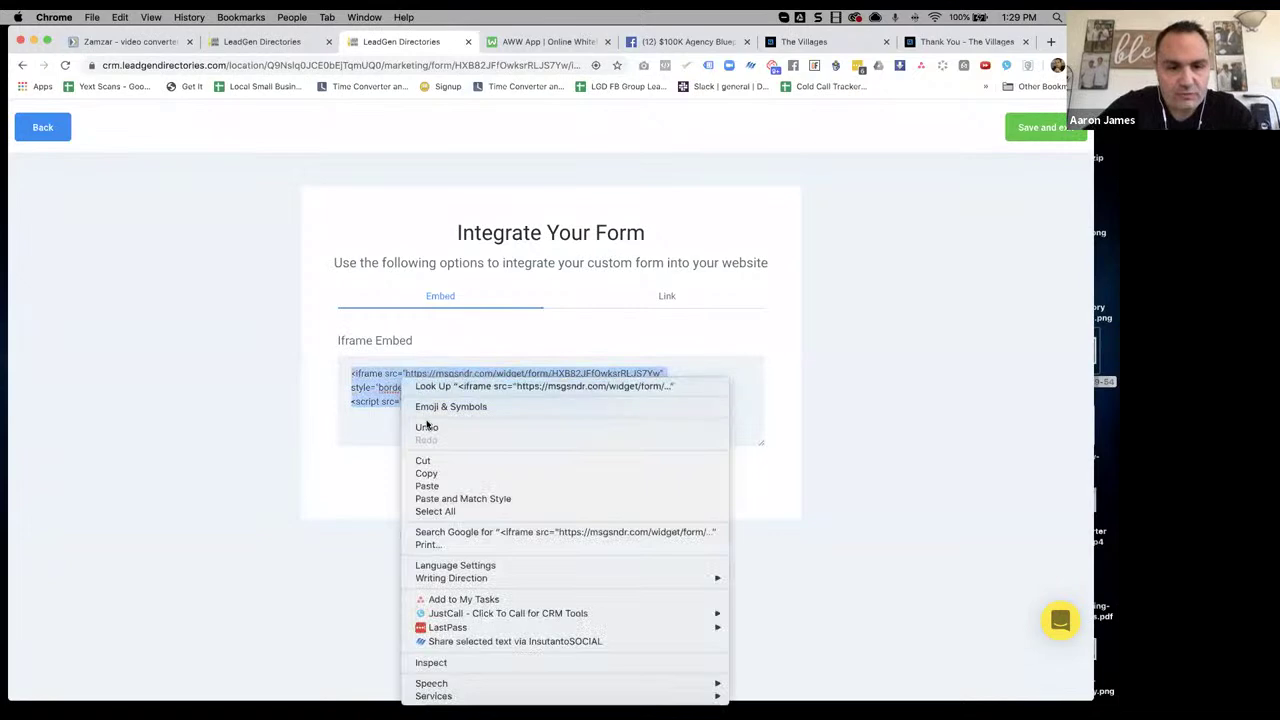
click(425, 471)
click(1040, 132)
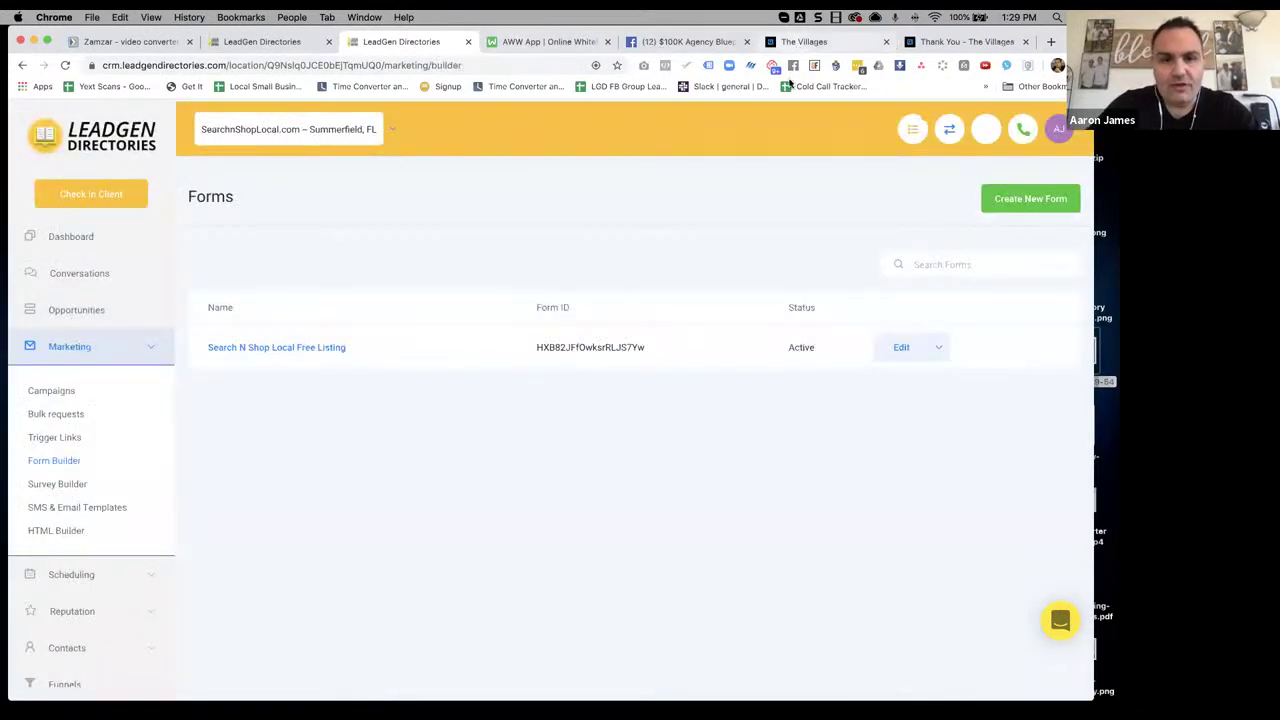
Create a new page titled "Get Free Listing AJ" on The Villages directory site and publish it
click(804, 41)
mouse_move(456, 117)
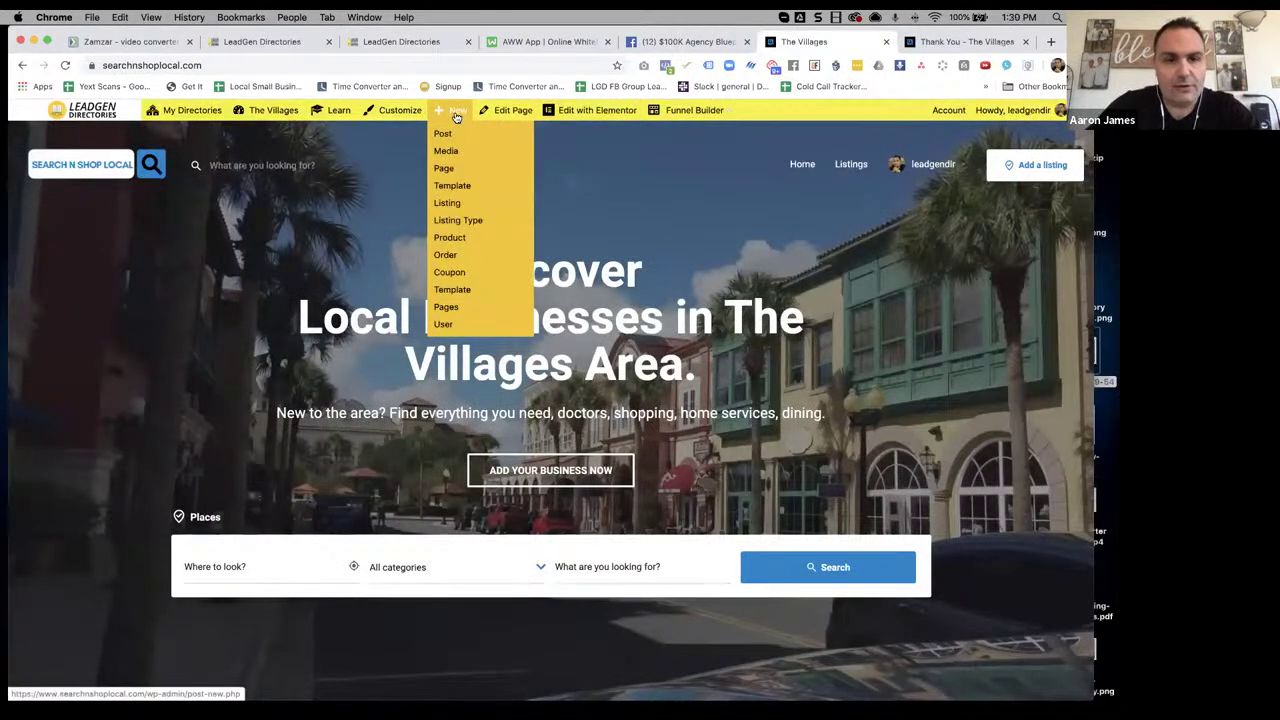
click(444, 170)
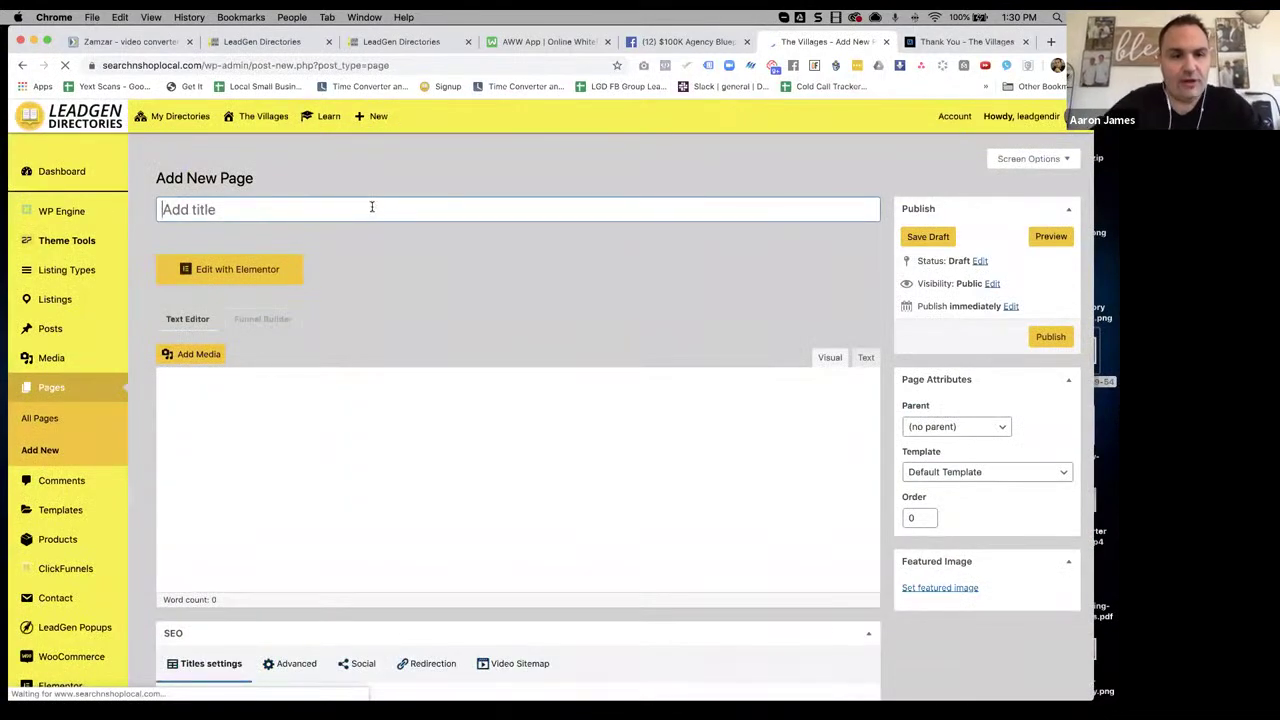
text(Get Free Listing AJ)
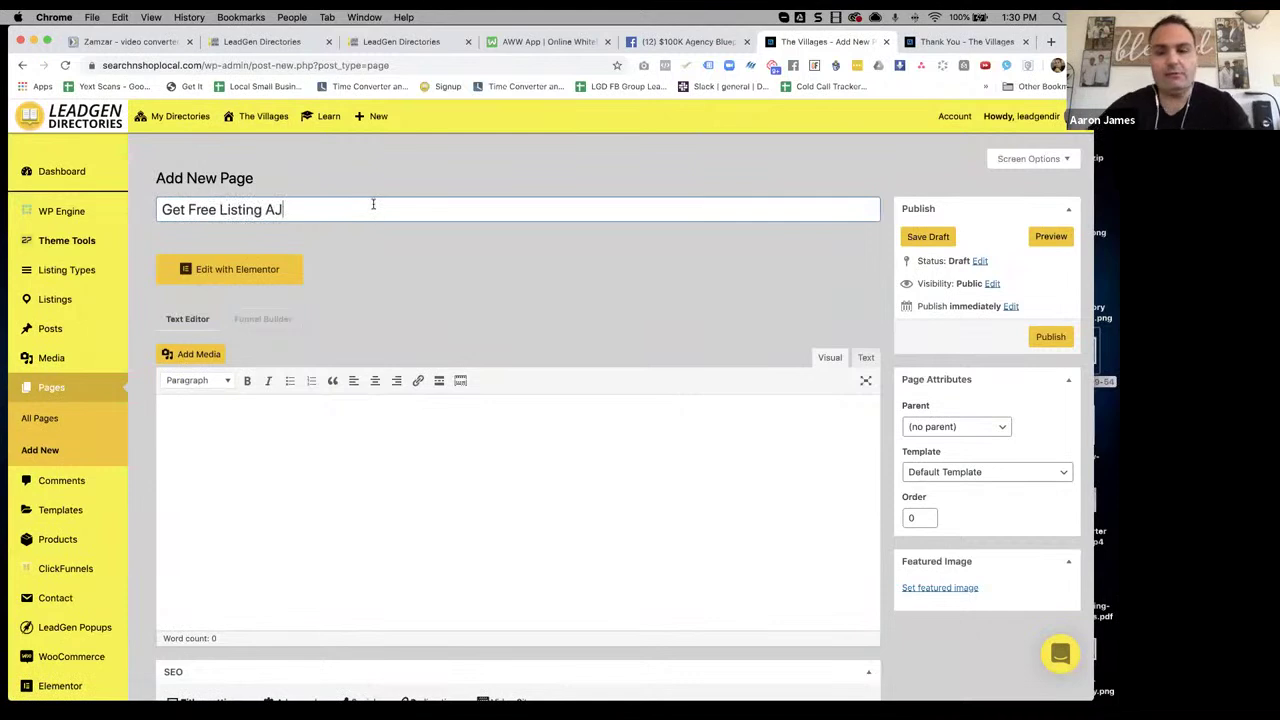
click(717, 263)
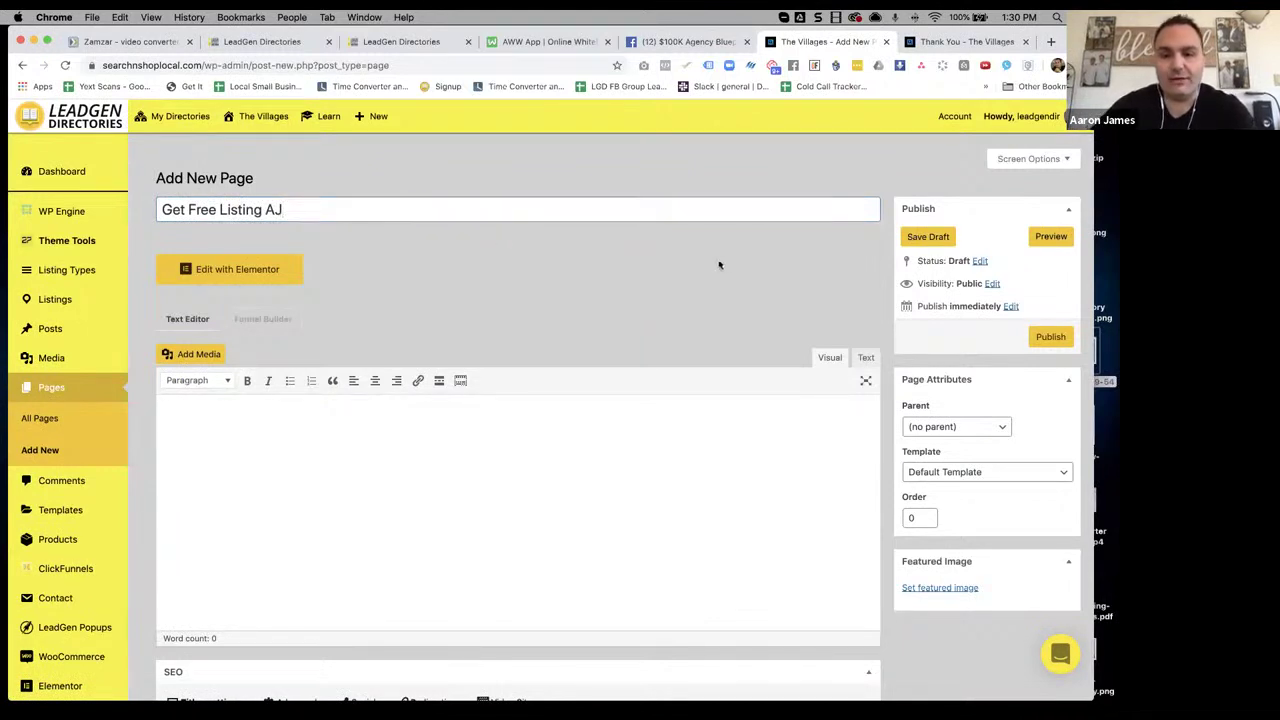
click(1046, 340)
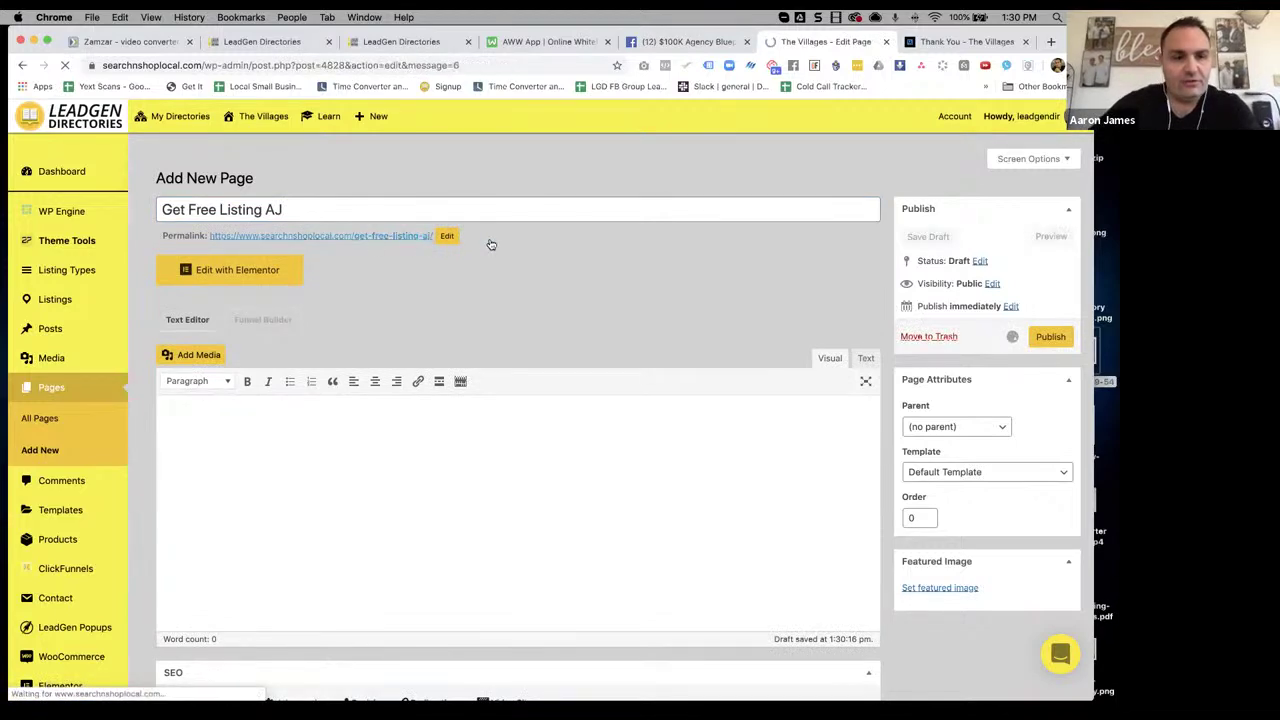
Open the new page in the Funnel Builder and apply the "Is Your Business Getting Found?" free listing template
scroll(312, 330, down, 1)
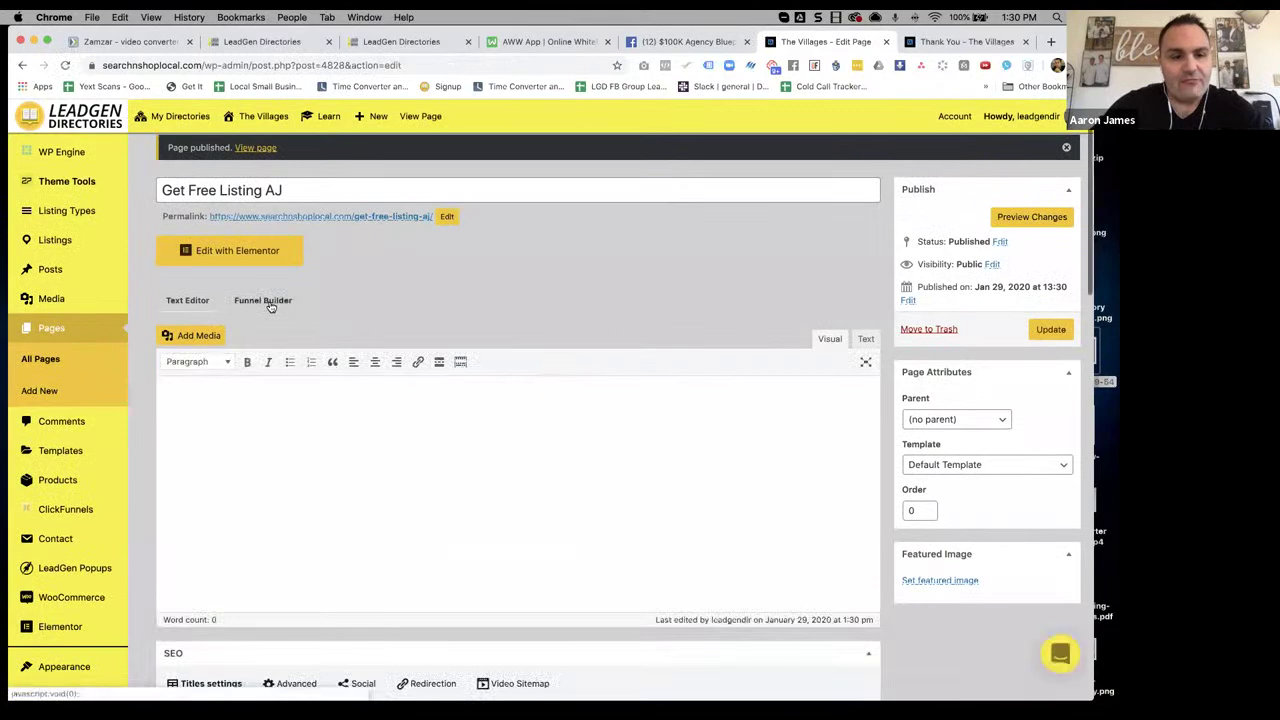
click(269, 305)
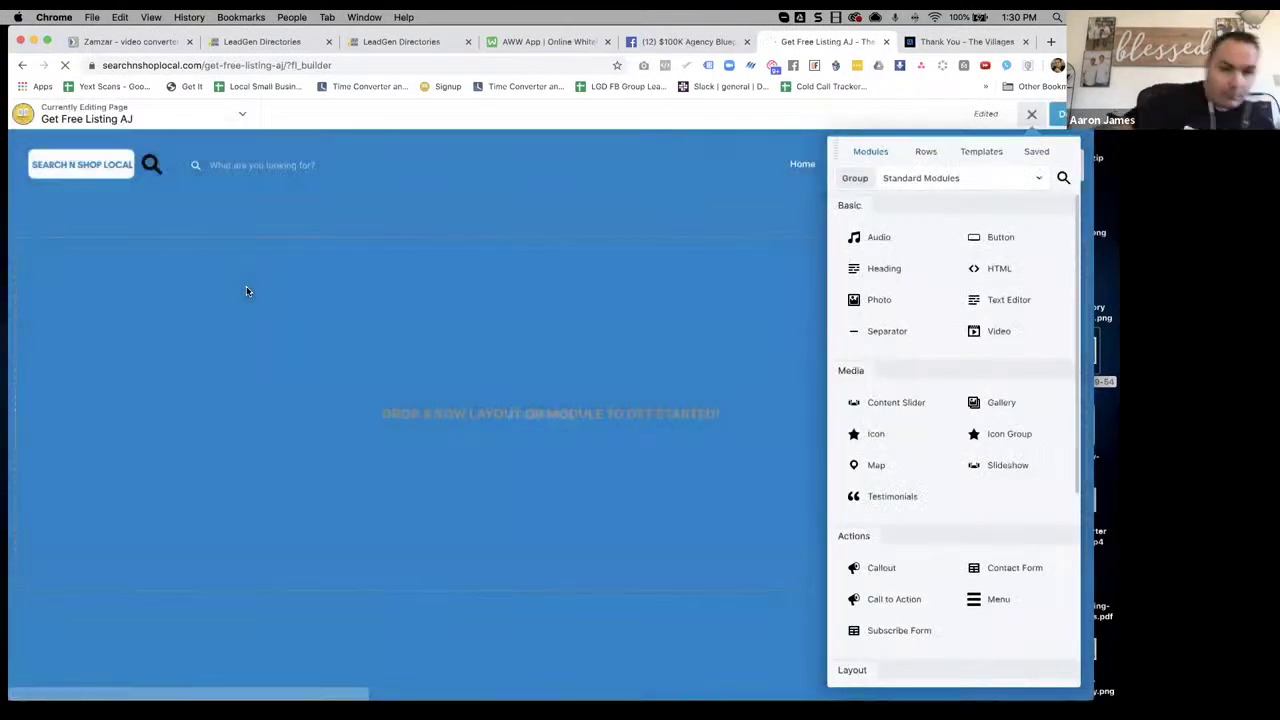
click(985, 153)
click(967, 285)
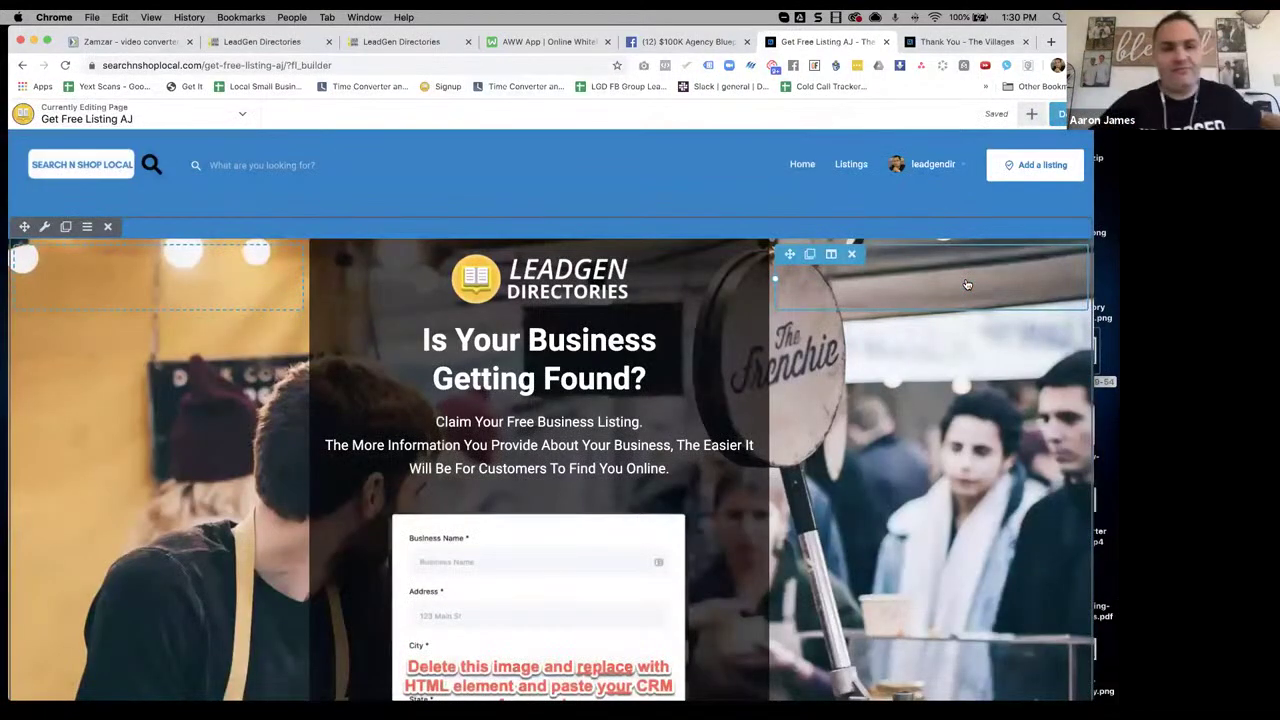
Add an HTML module above the placeholder form image, paste the copied form embed code into it and save
scroll(960, 285, down, 3)
scroll(956, 285, down, 5)
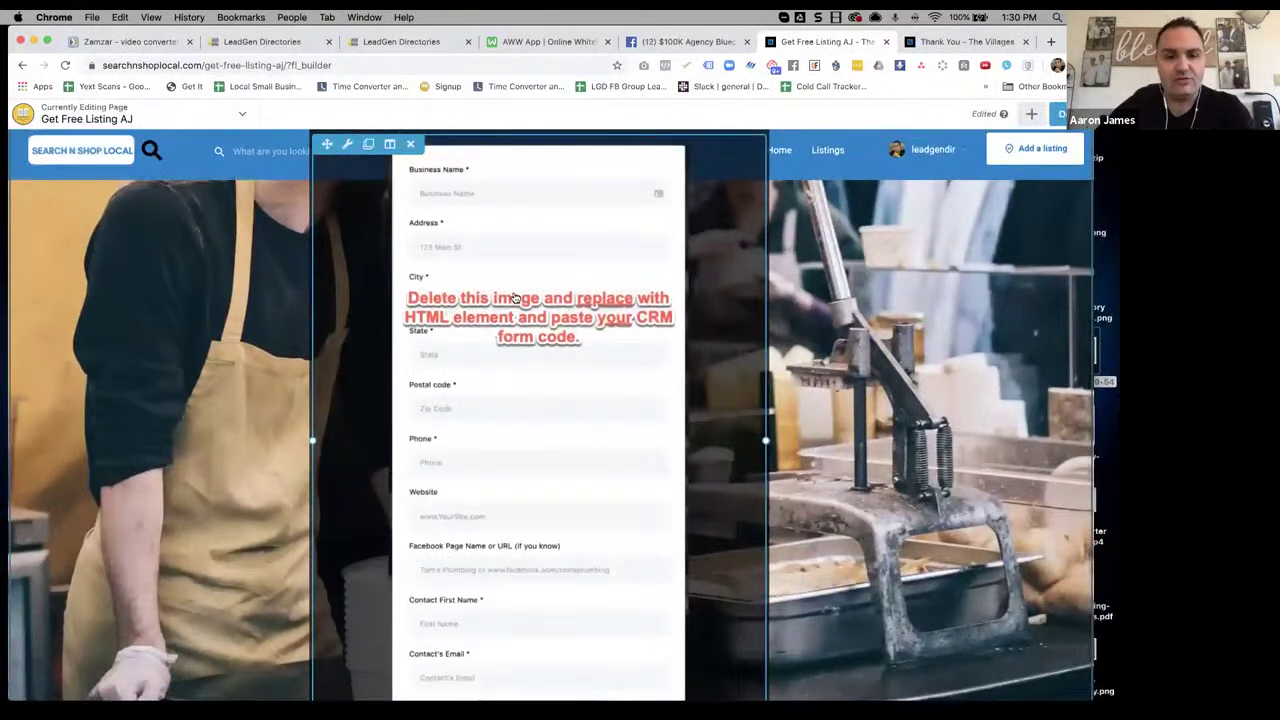
scroll(514, 298, up, 1)
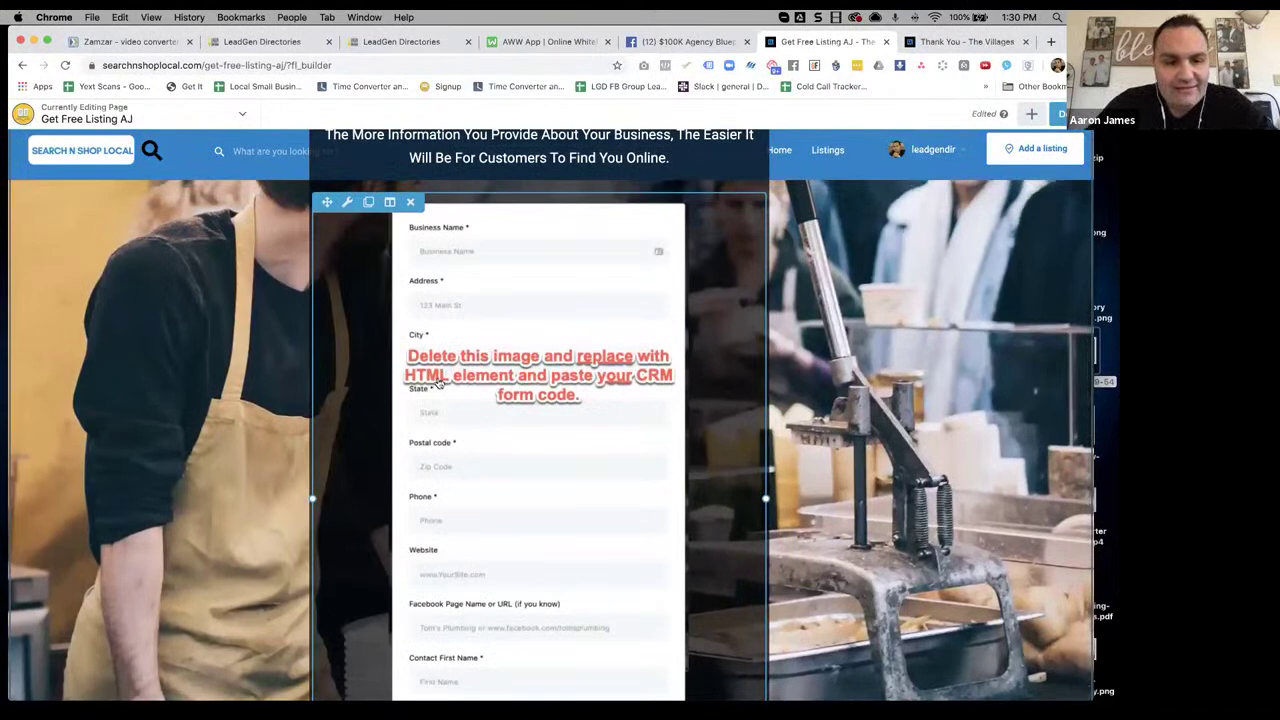
click(1030, 116)
click(862, 153)
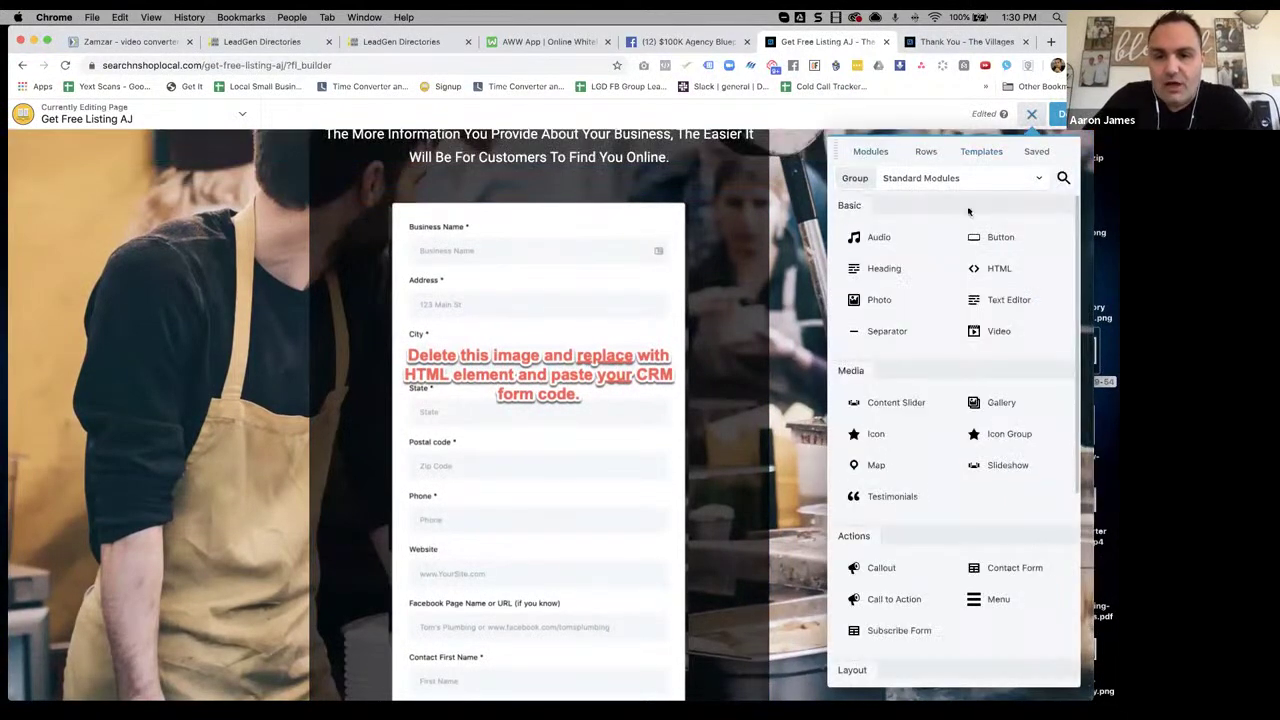
drag(990, 268, 473, 241)
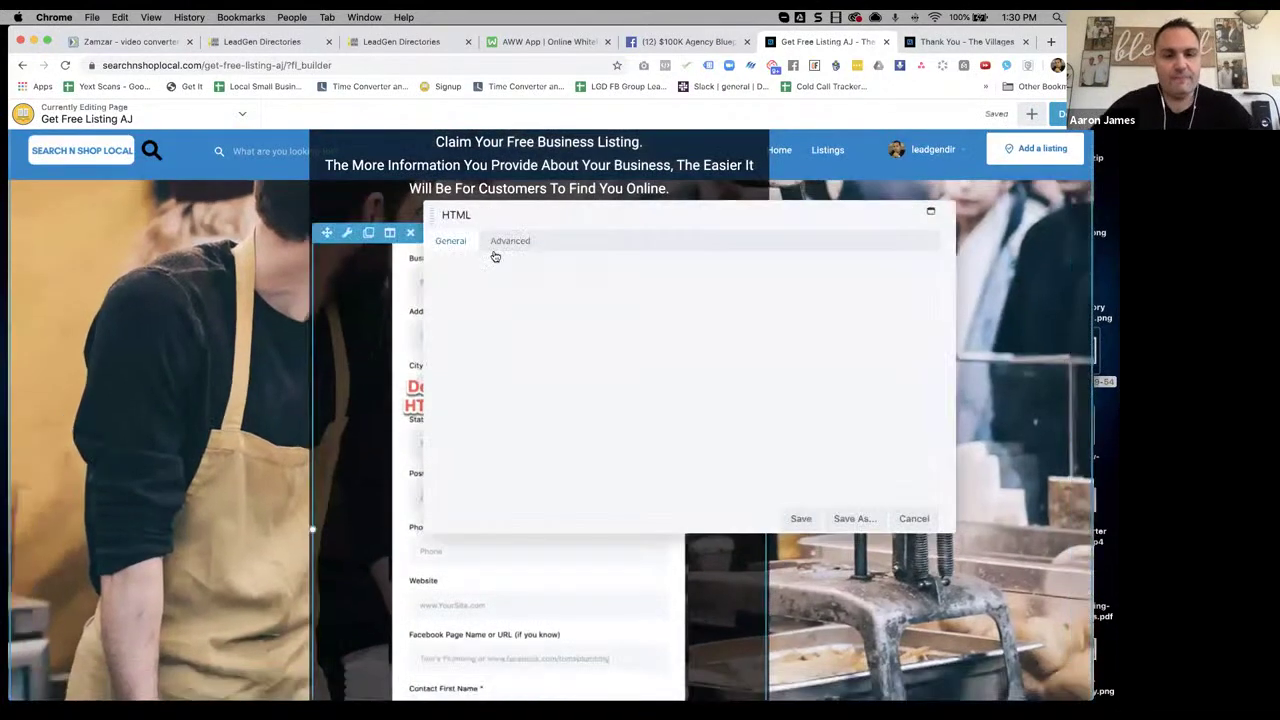
key(ctrl+v)
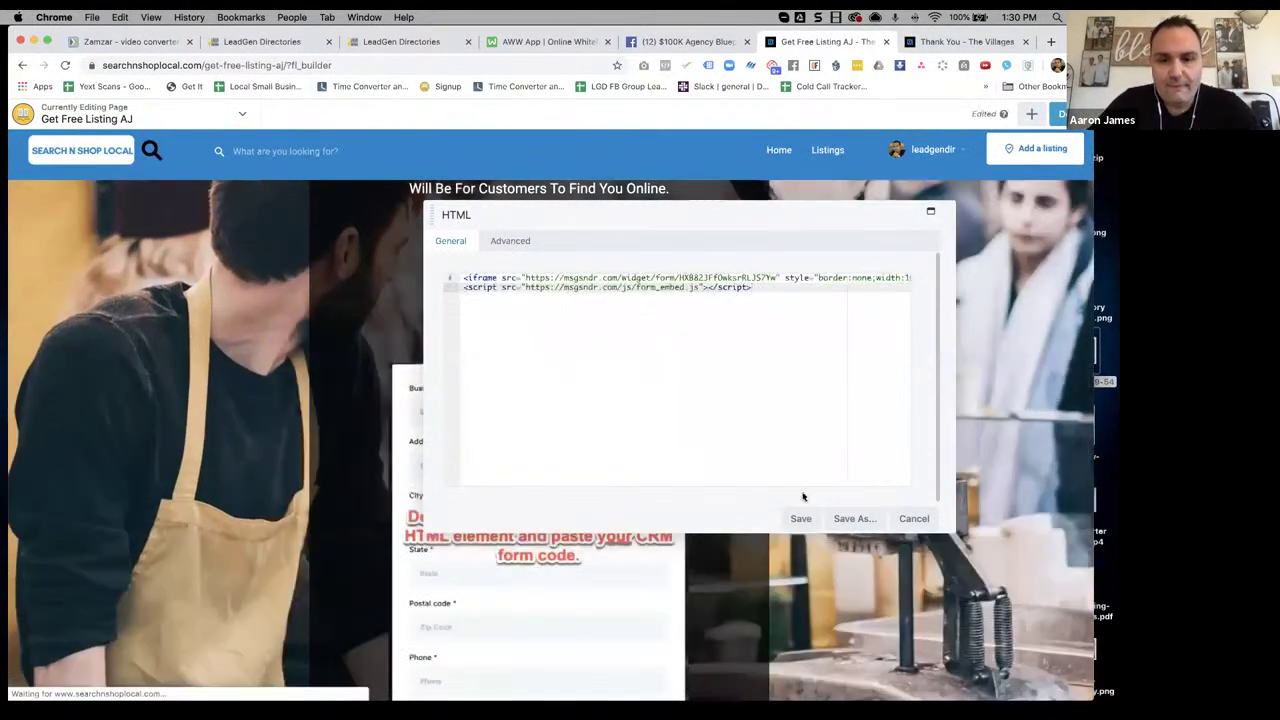
click(801, 518)
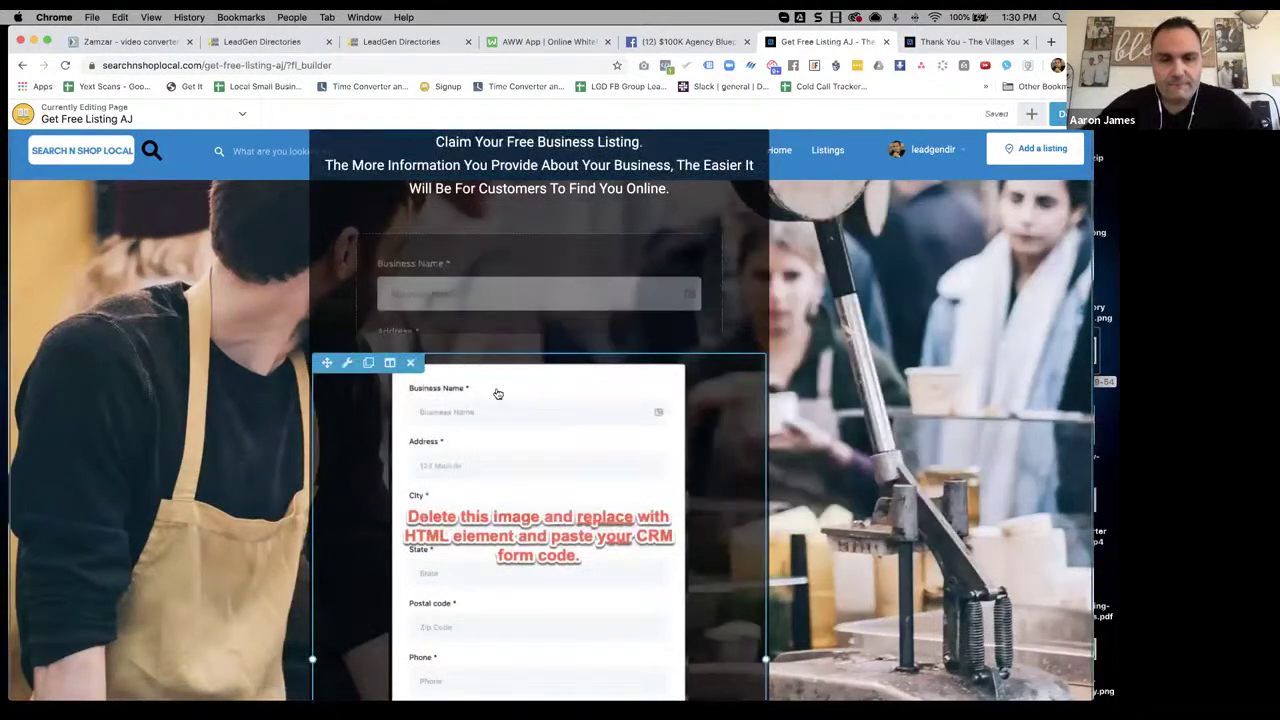
Delete the placeholder form image beneath the embedded CRM form
scroll(460, 340, down, 8)
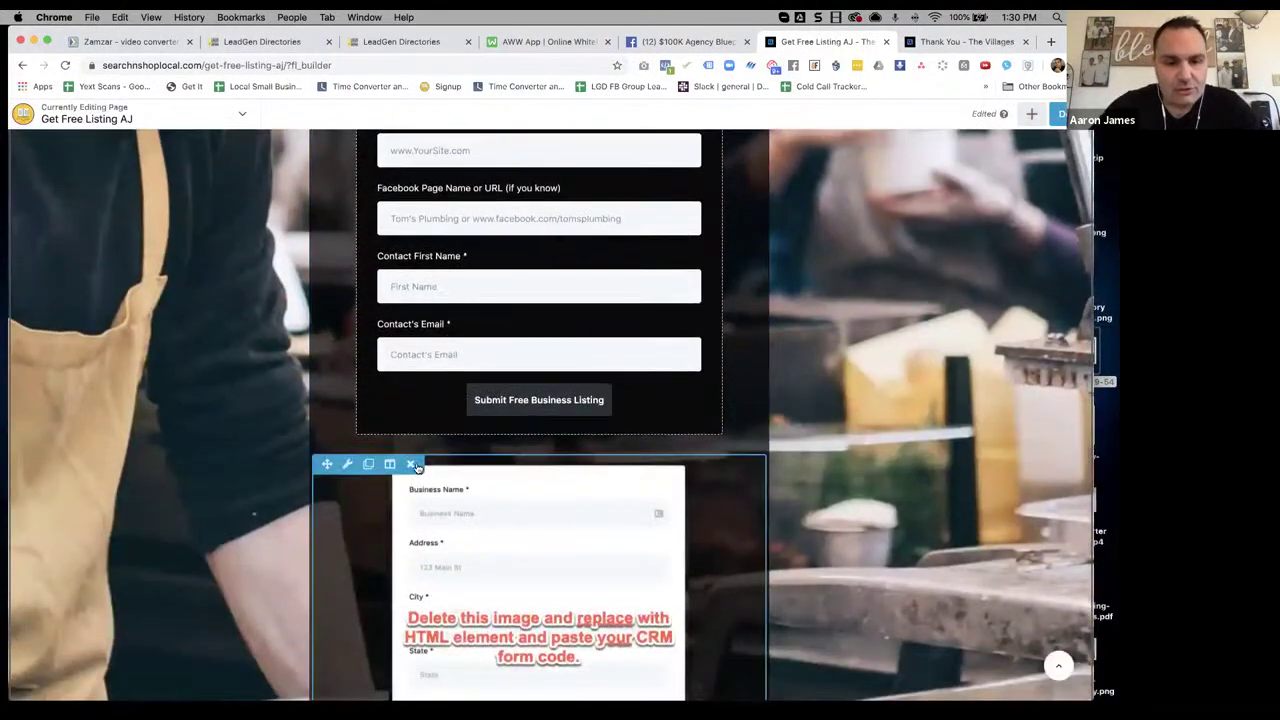
click(418, 467)
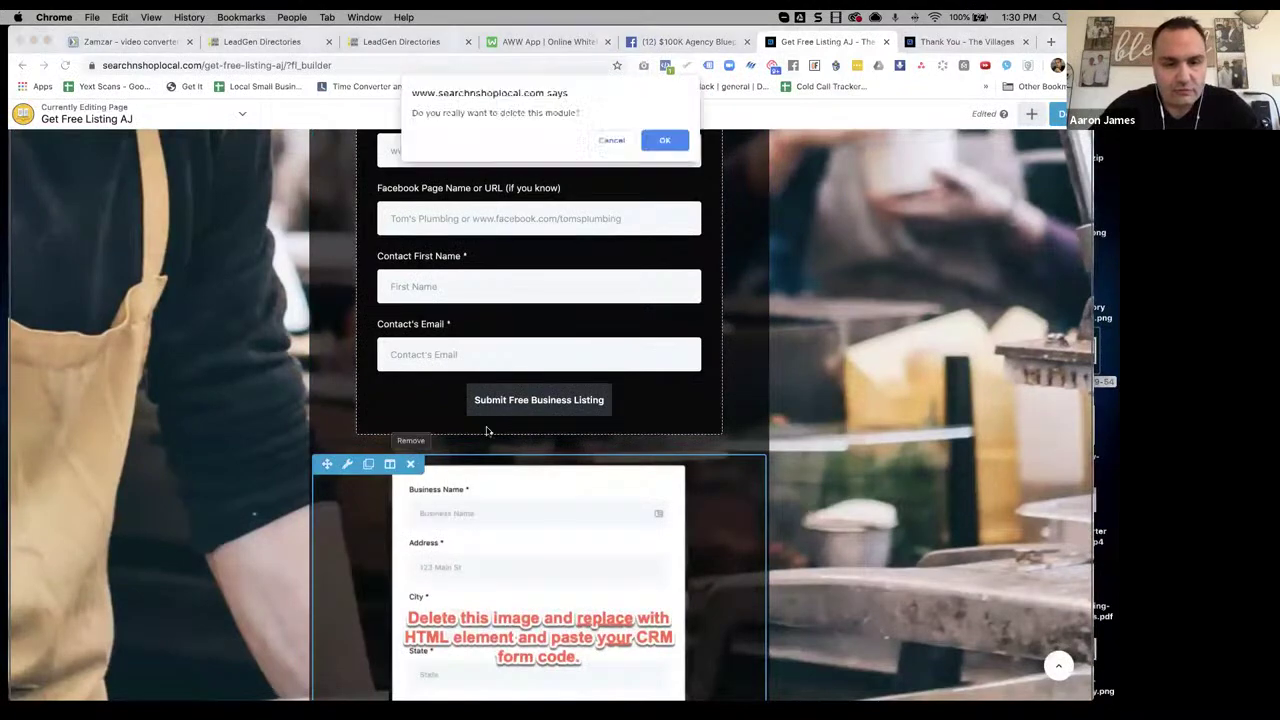
click(659, 141)
Finish editing the Get Free Listing AJ page and publish the changes
scroll(819, 288, up, 5)
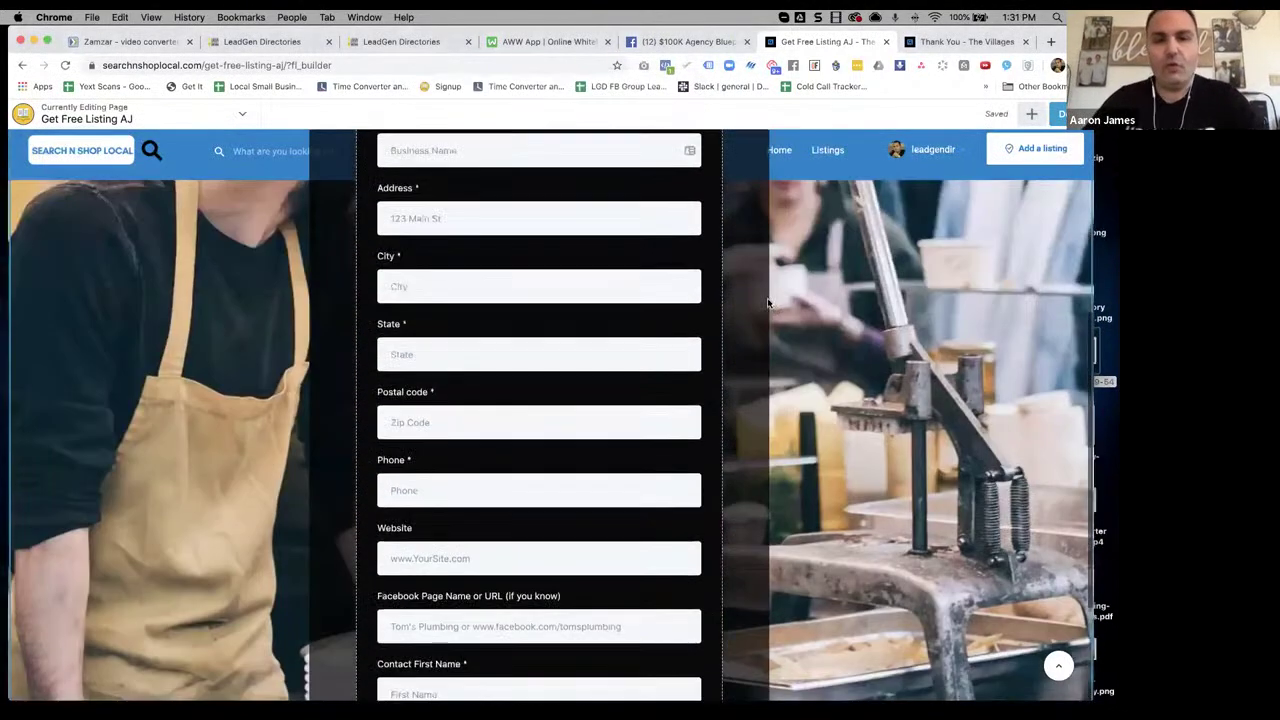
scroll(819, 288, up, 3)
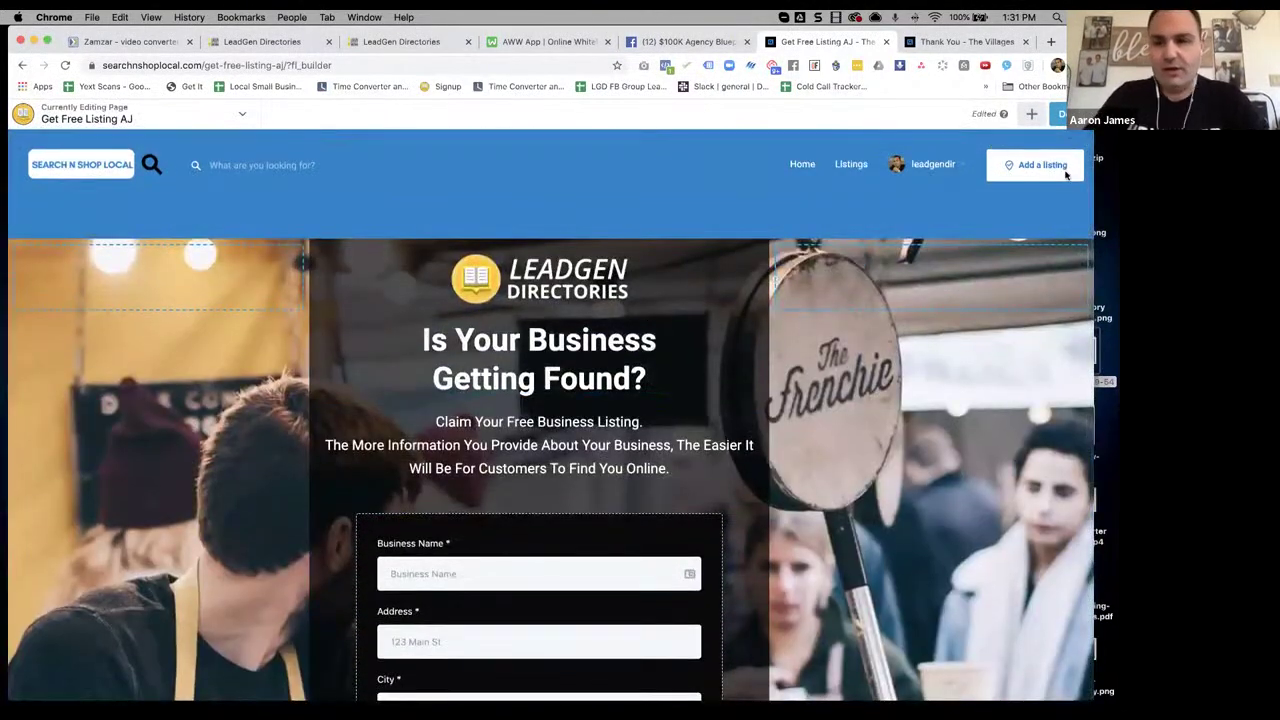
click(1062, 113)
click(1012, 112)
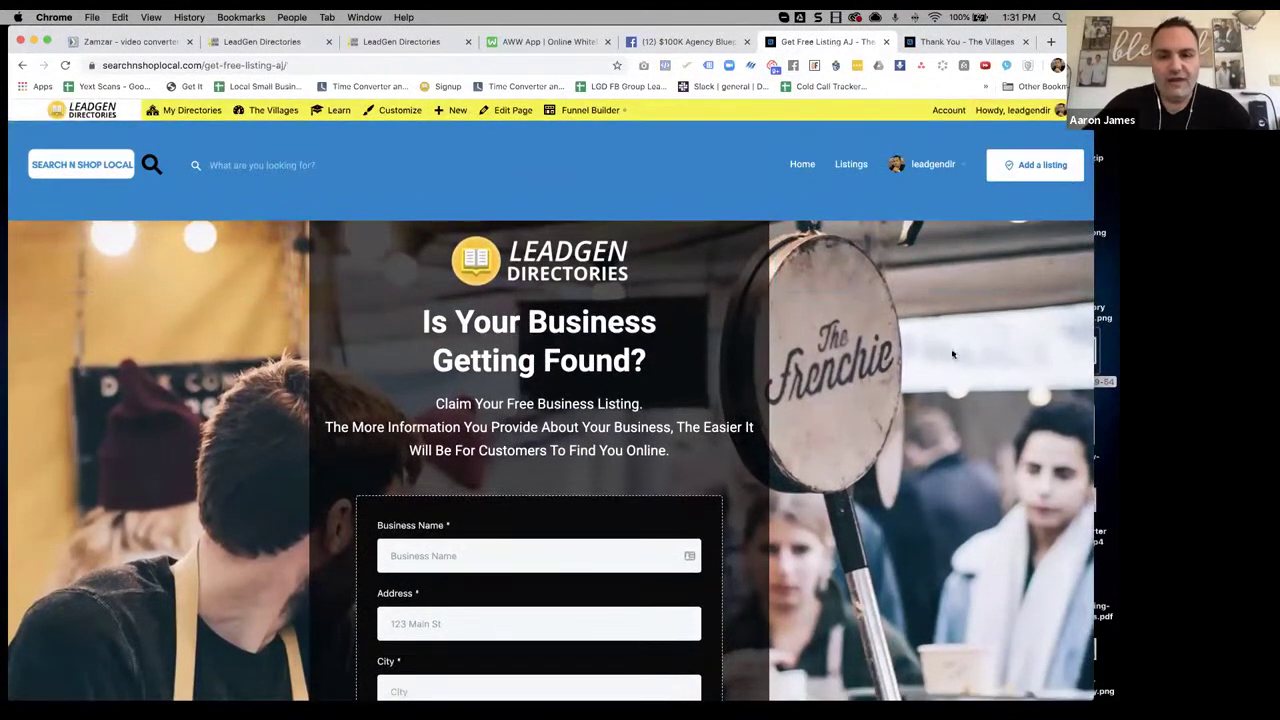
Review the published listing page with its embedded form and highlight the page's address
scroll(942, 340, down, 8)
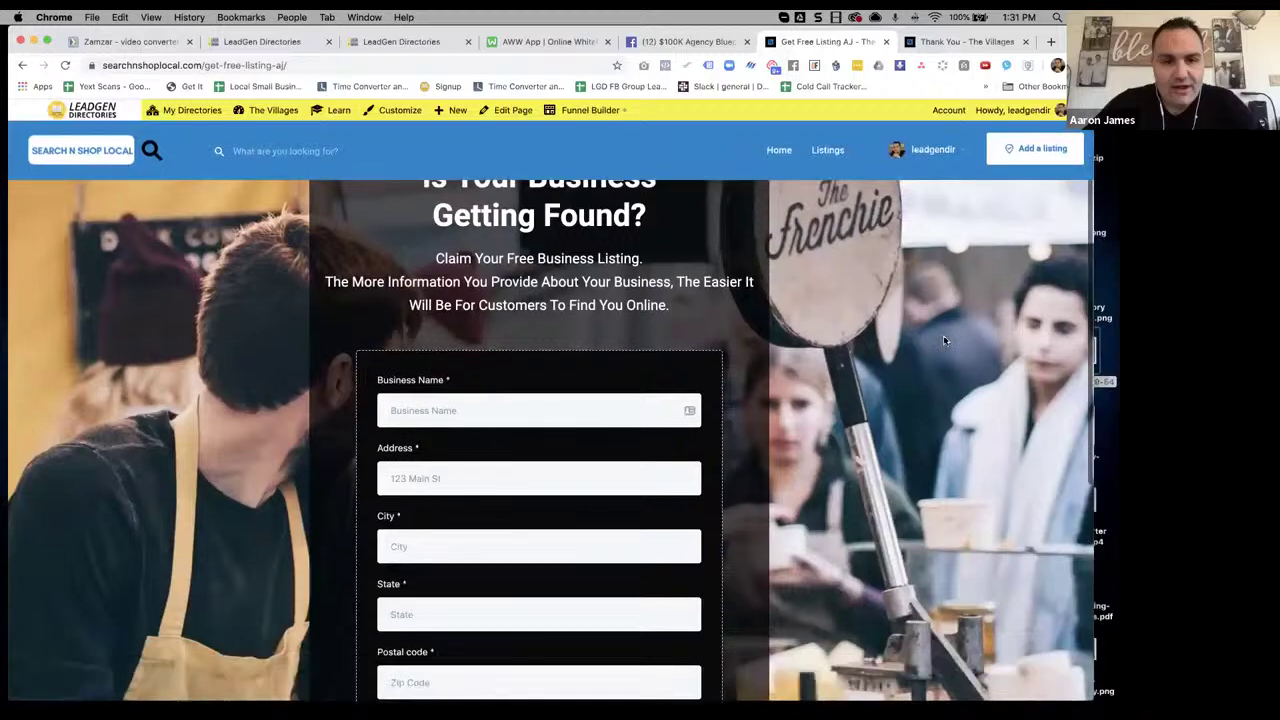
scroll(910, 313, down, 3)
scroll(910, 313, up, 12)
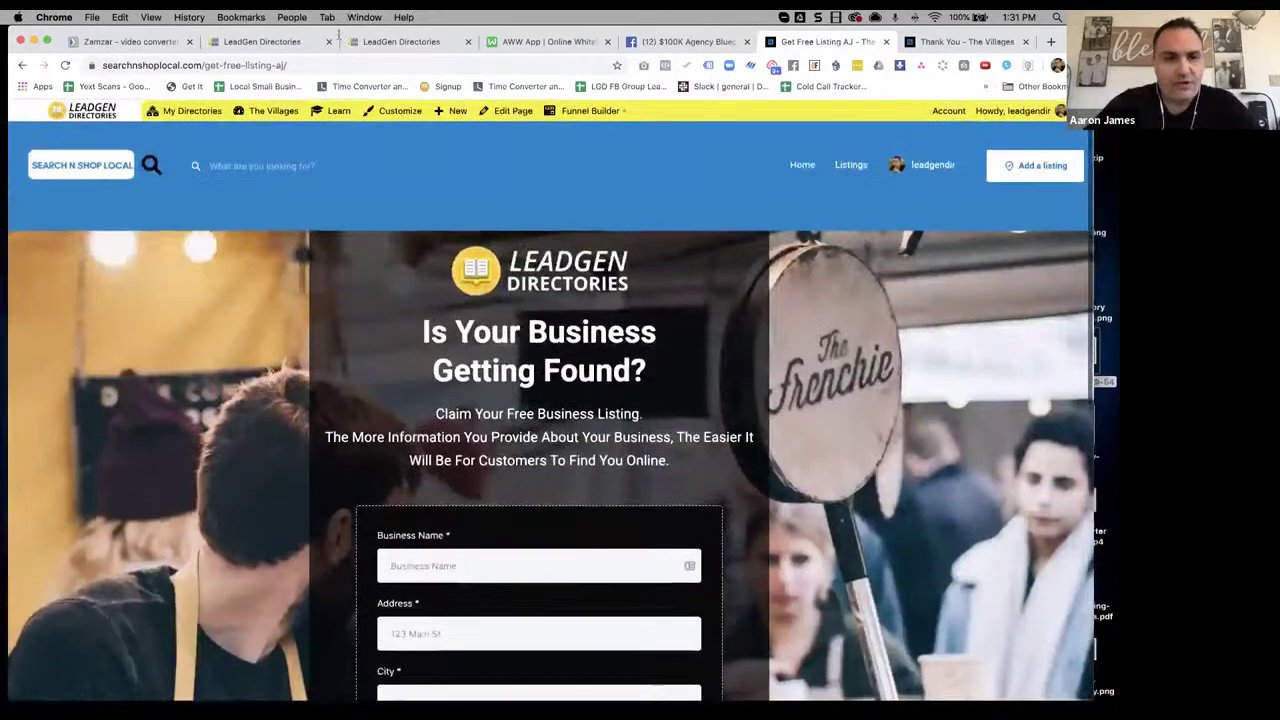
click(306, 66)
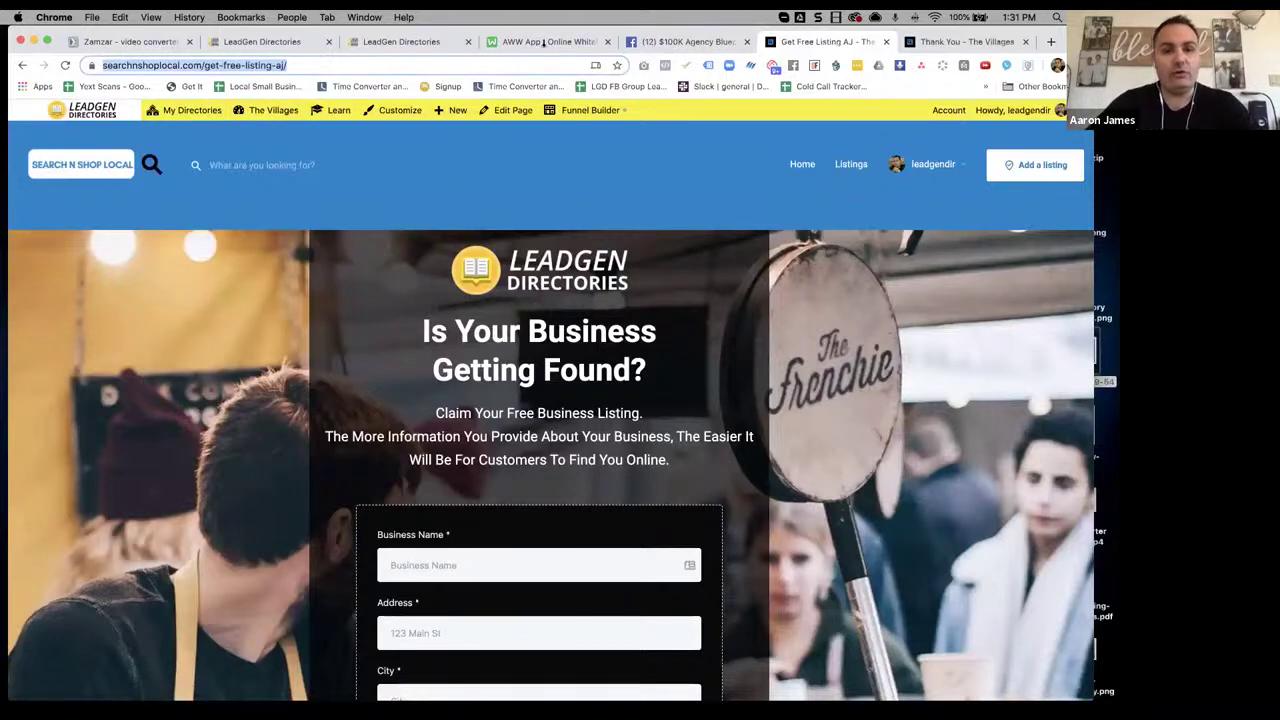
Go over the Forms part of the AWW whiteboard diagram alongside the thank-you page
click(510, 43)
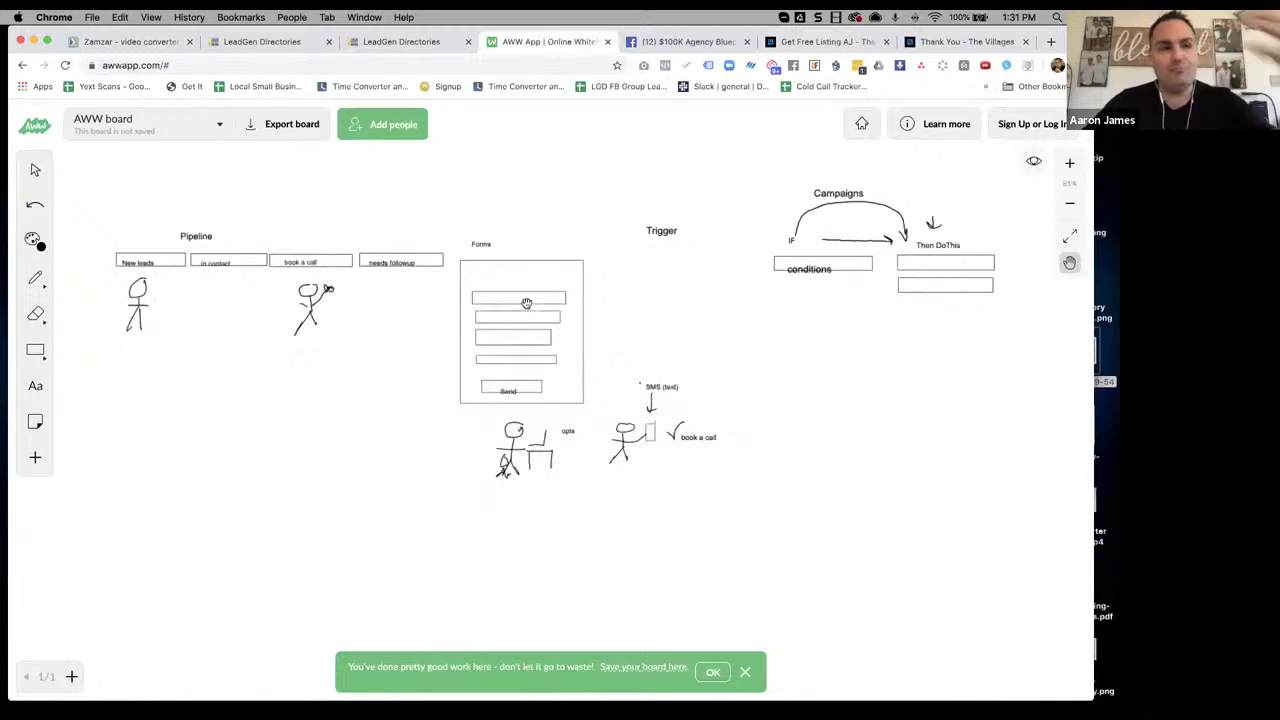
click(958, 41)
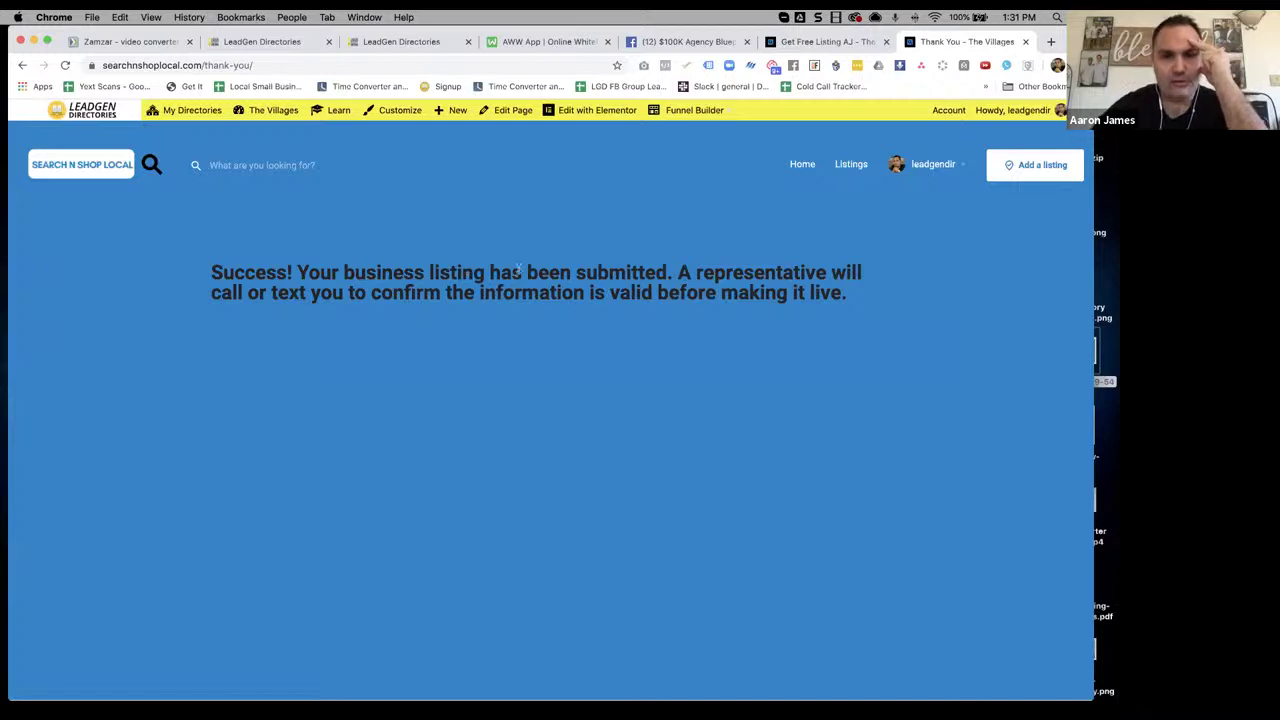
click(530, 42)
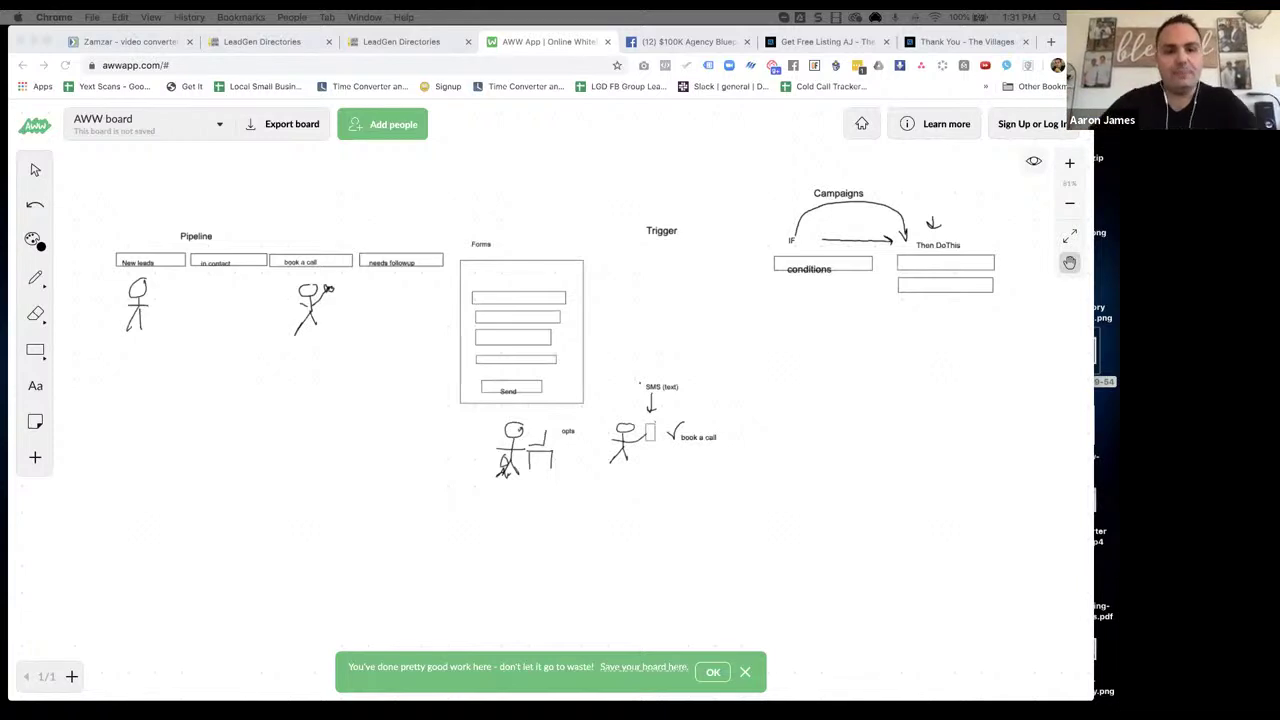
View the CRM's campaigns and trigger rules, and return to the AWW whiteboard diagram
click(406, 42)
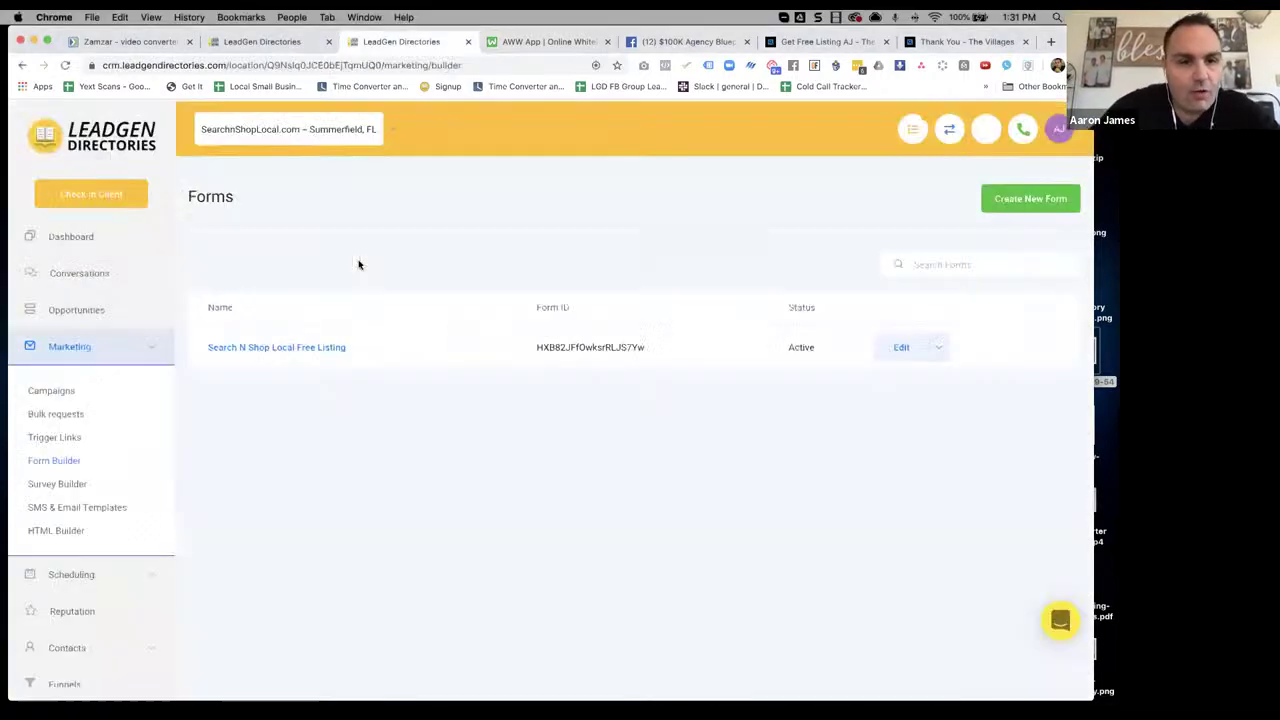
click(51, 391)
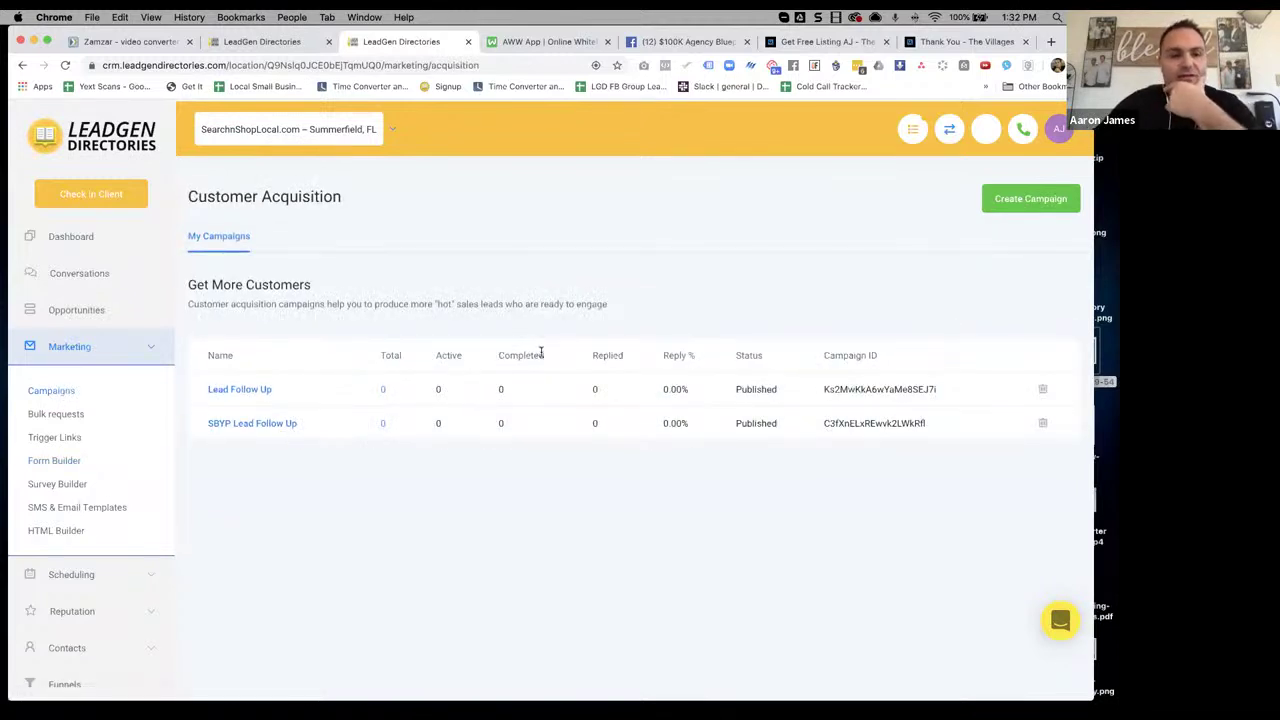
scroll(151, 550, down, 3)
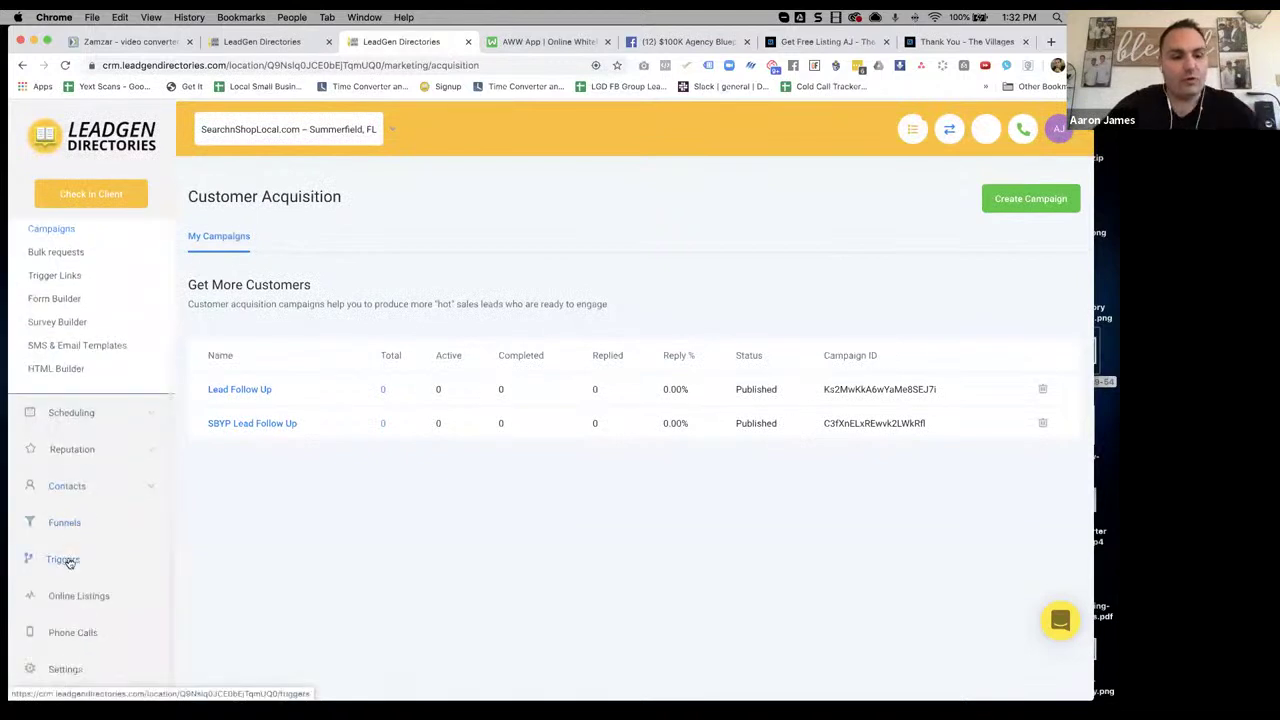
click(63, 560)
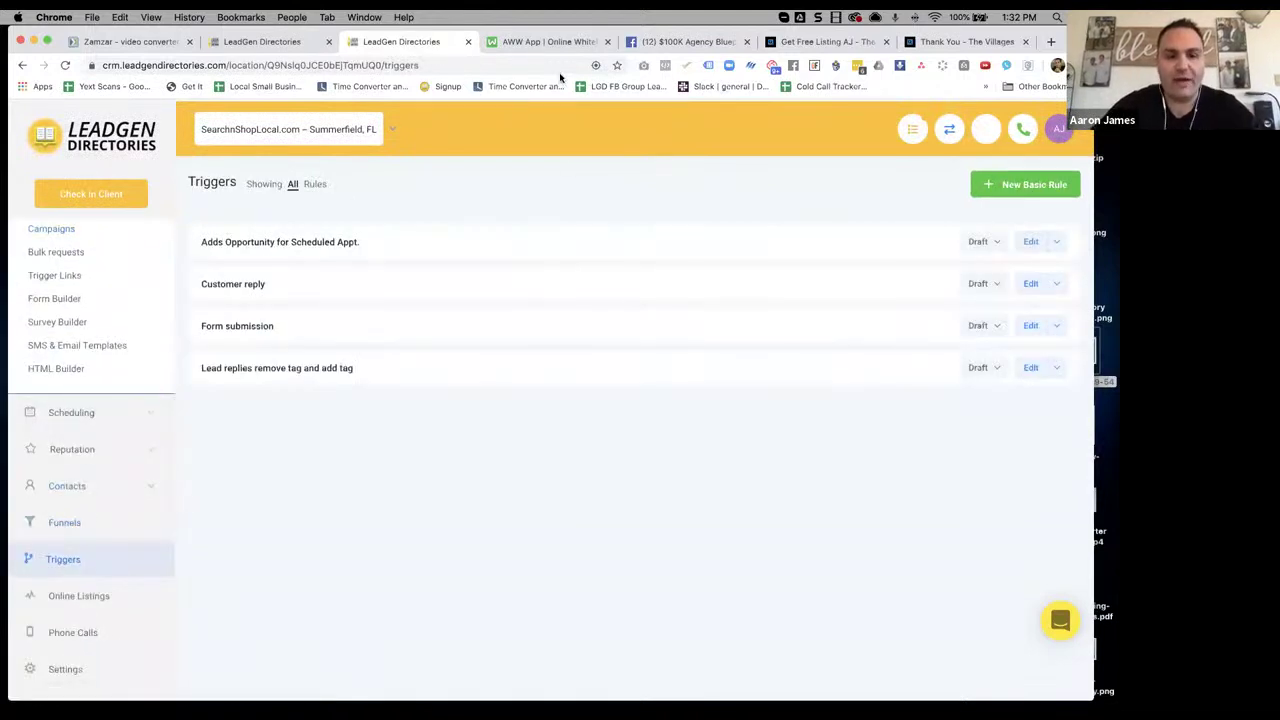
click(557, 41)
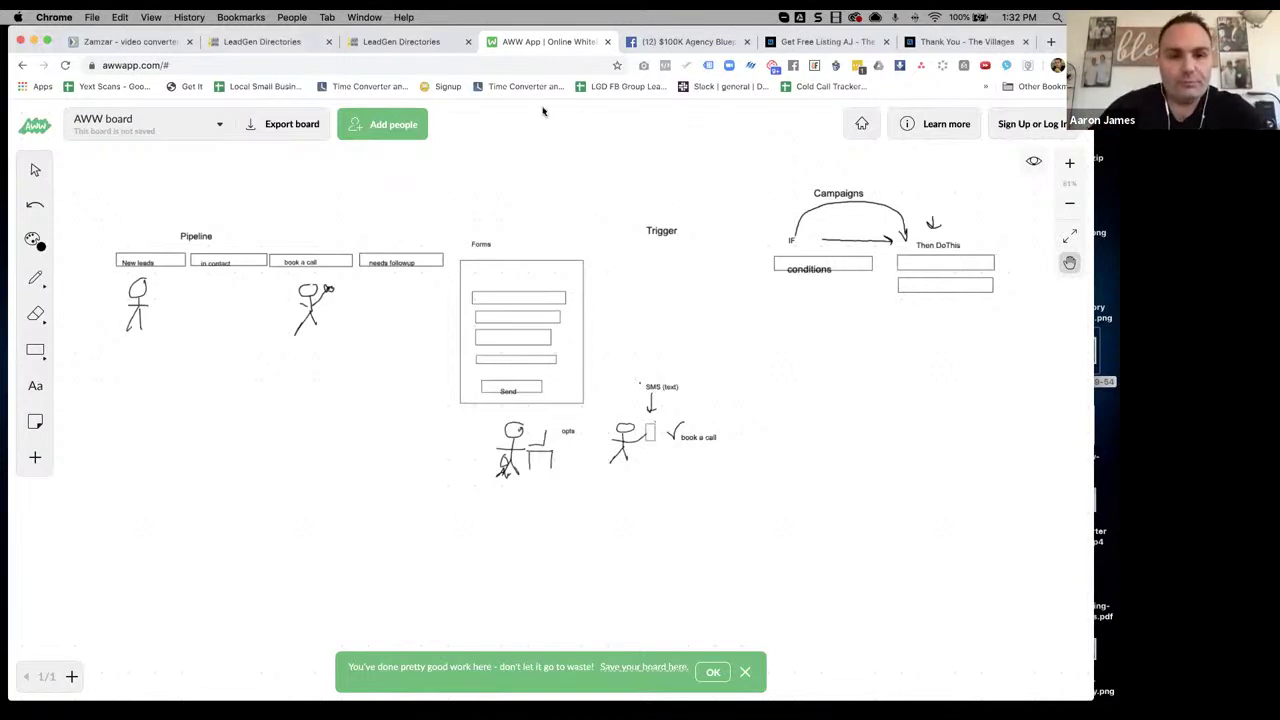
Start a new basic rule in the LeadGen Directories triggers and highlight the question about what should trigger it
click(426, 42)
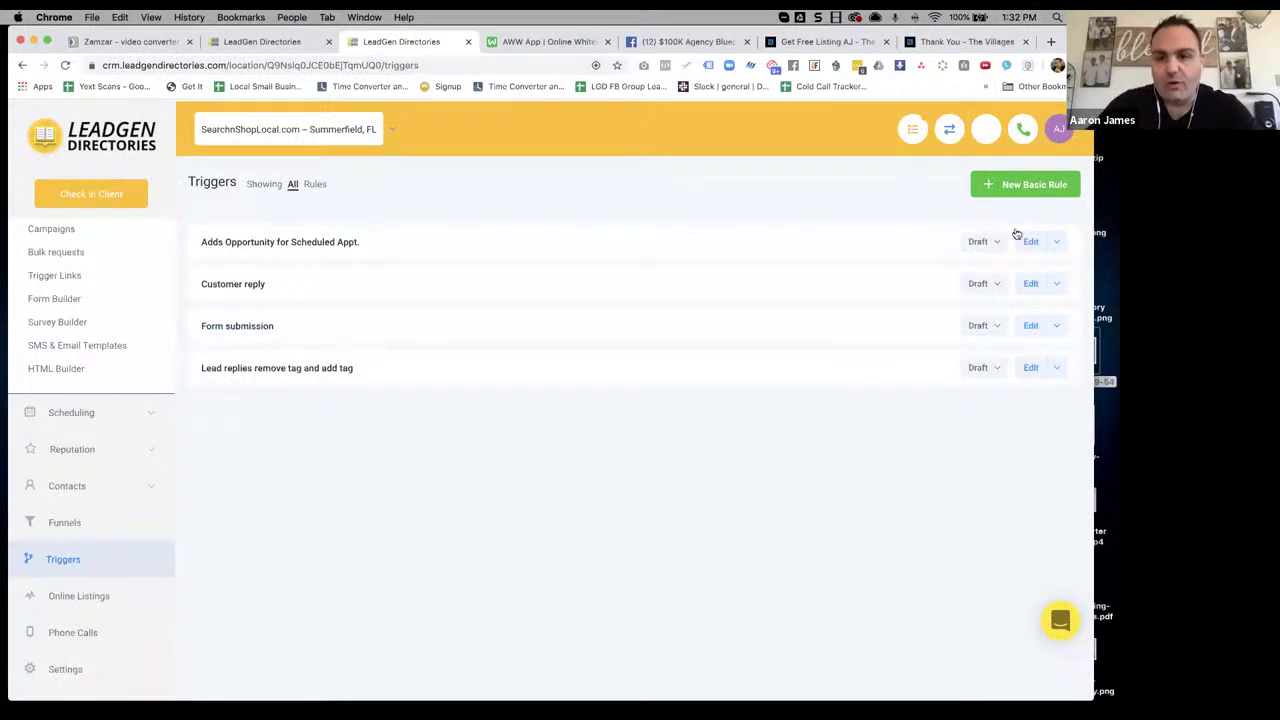
click(1032, 190)
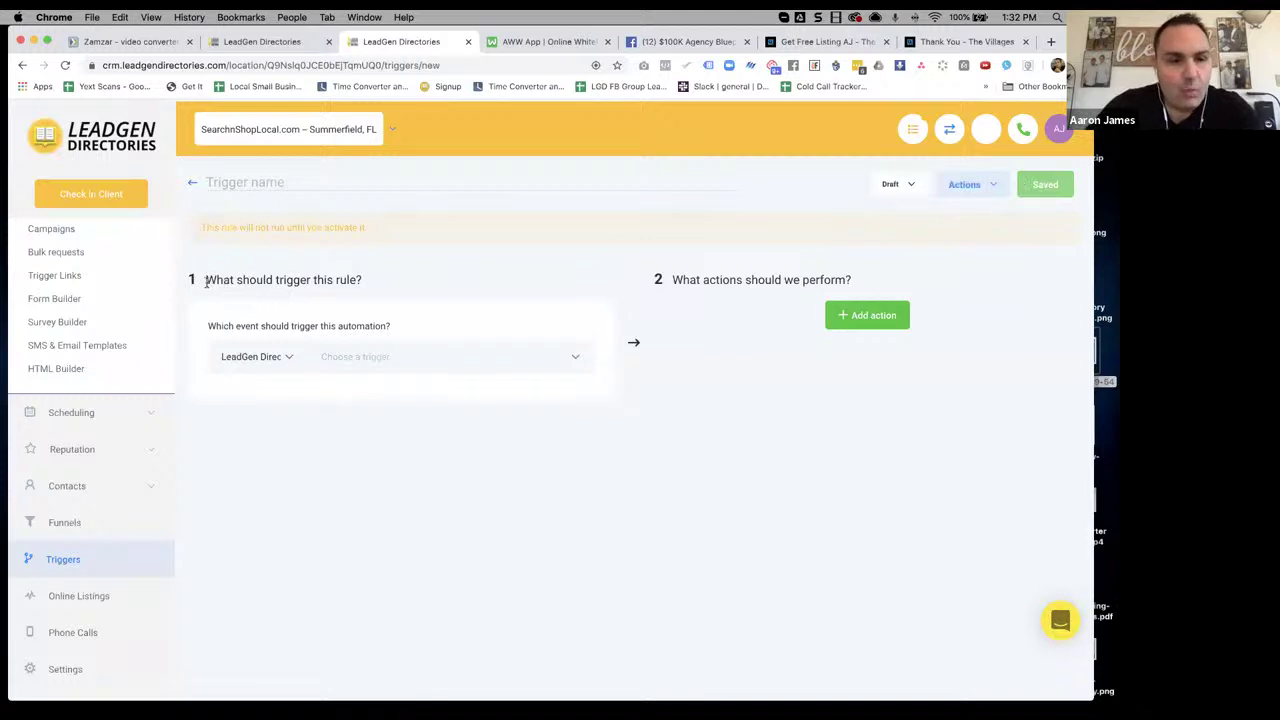
drag(206, 283, 523, 283)
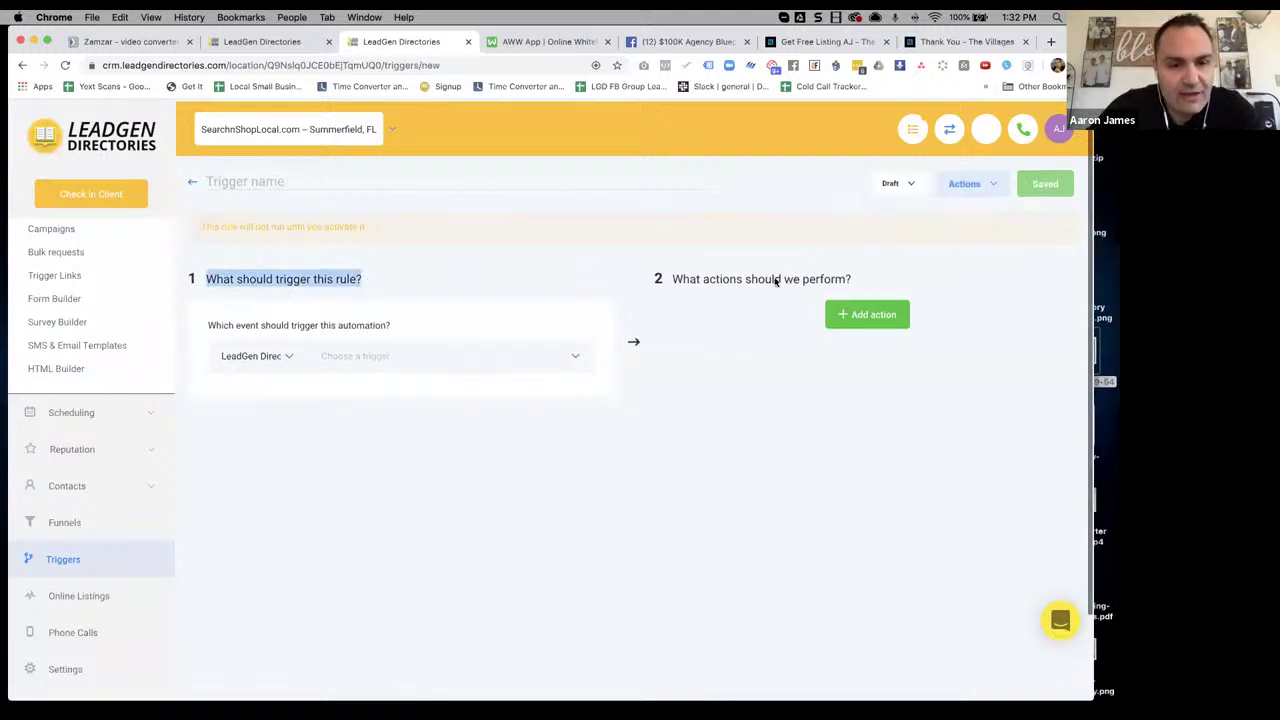
Switch to the AWW whiteboard and draw a thick freehand arrow from the Trigger label to the Campaigns label
click(545, 41)
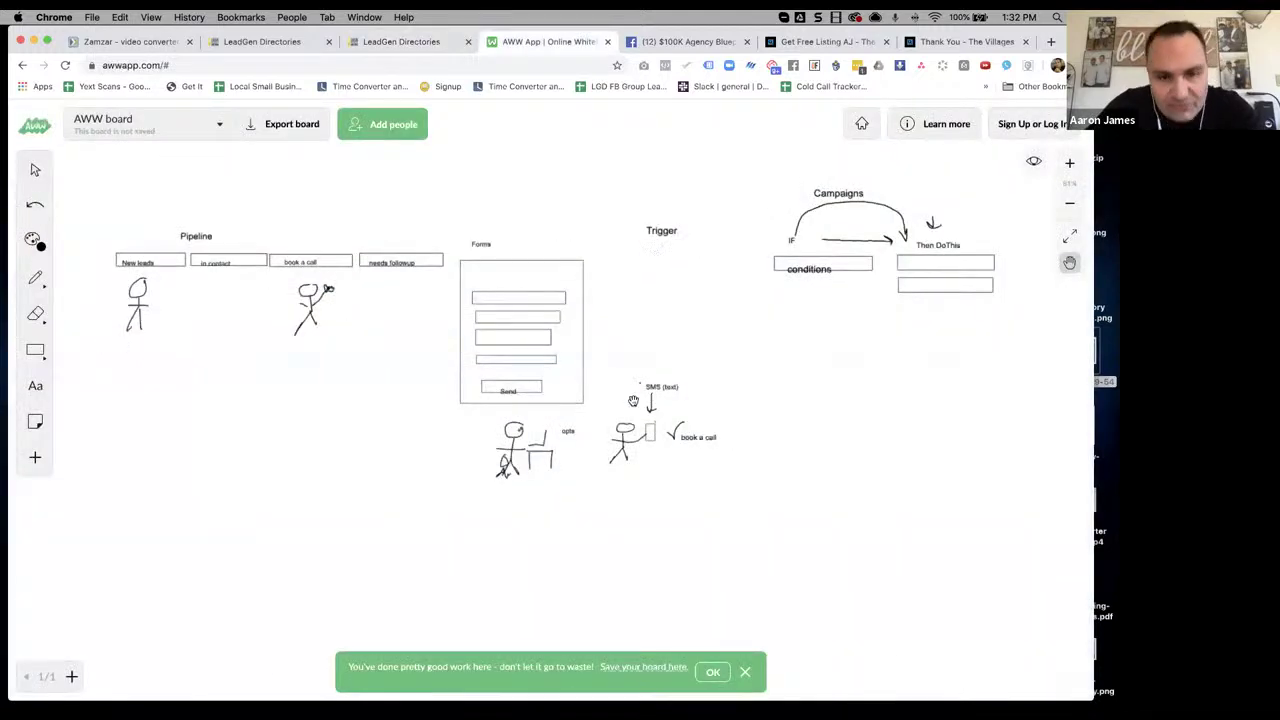
click(35, 278)
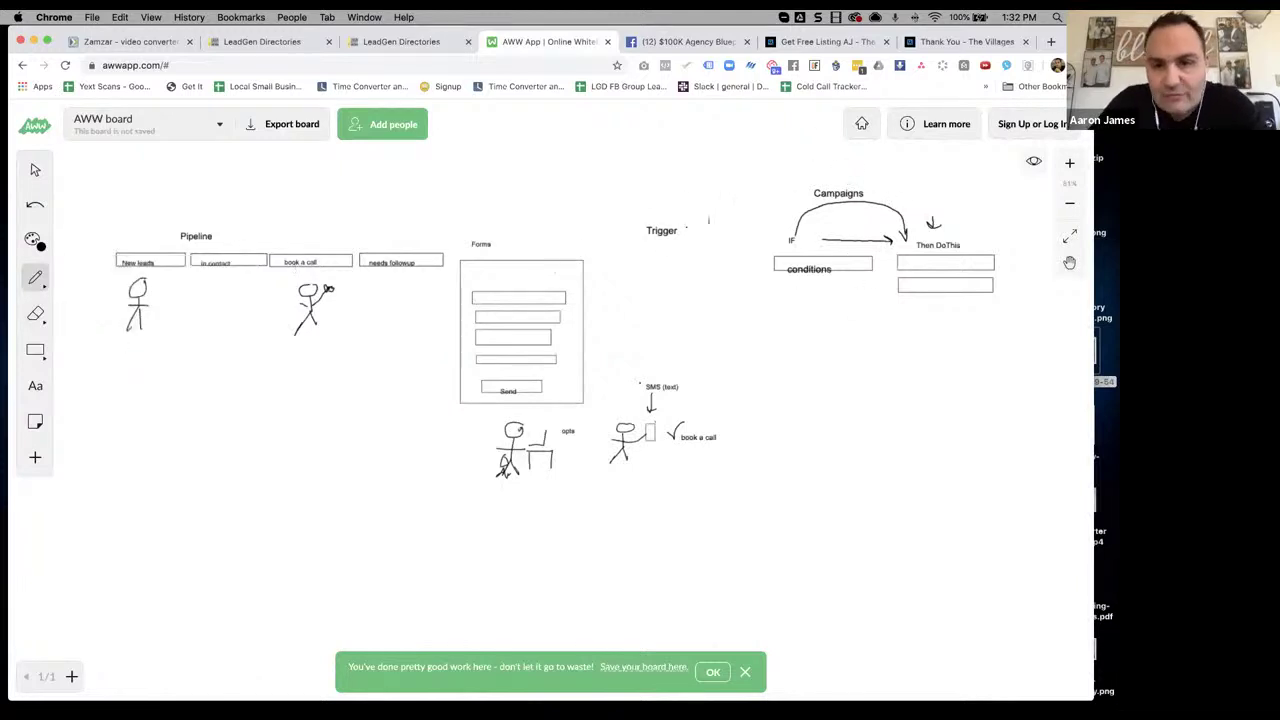
mouse_move(686, 228)
mouse_down()
mouse_move(778, 190)
mouse_move(790, 197)
mouse_move(779, 207)
mouse_up()
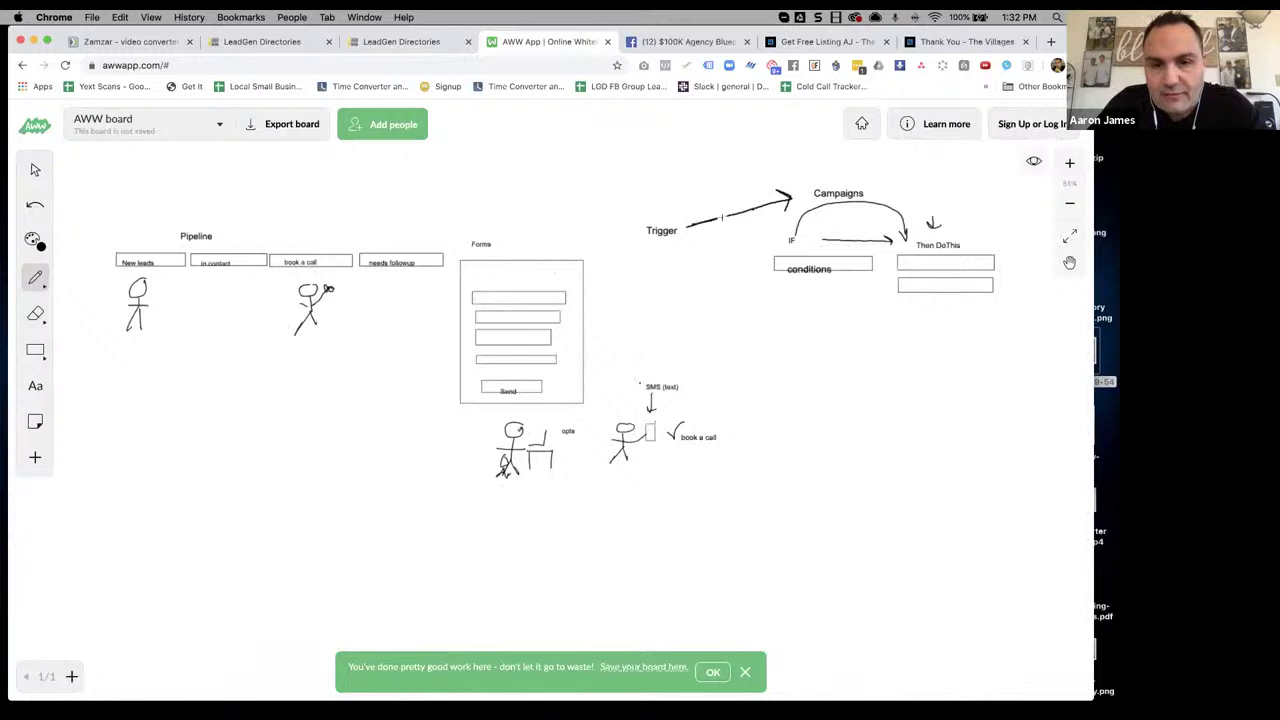
mouse_move(721, 217)
mouse_down()
mouse_move(695, 224)
mouse_move(785, 193)
mouse_move(788, 207)
mouse_move(792, 190)
mouse_up()
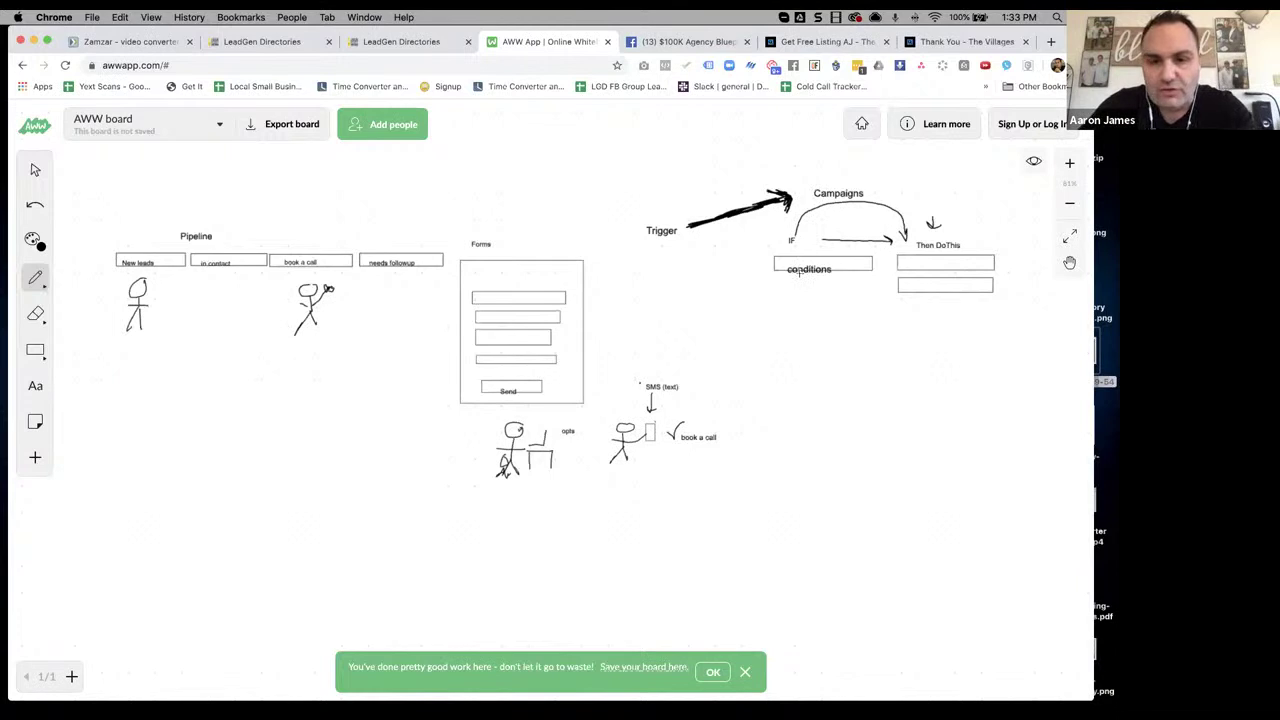
Return to the new rule in LeadGen Directories and set its trigger event to Form Submitted
click(401, 41)
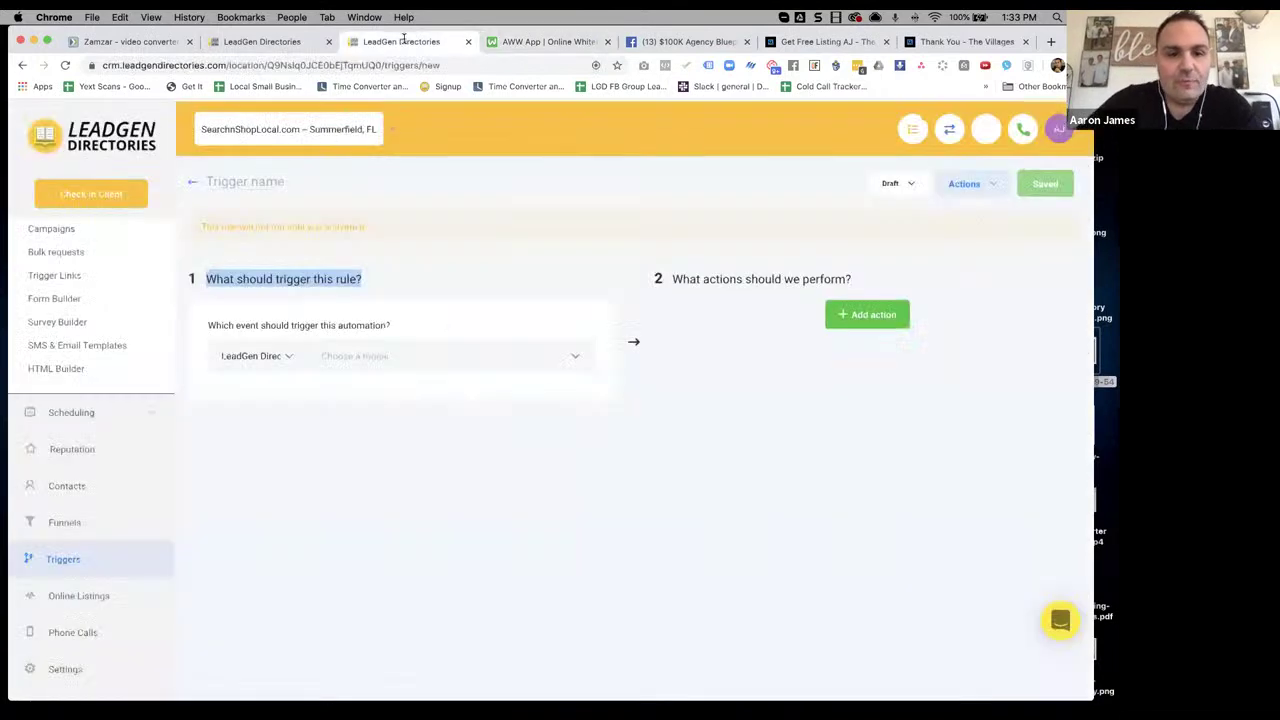
click(541, 363)
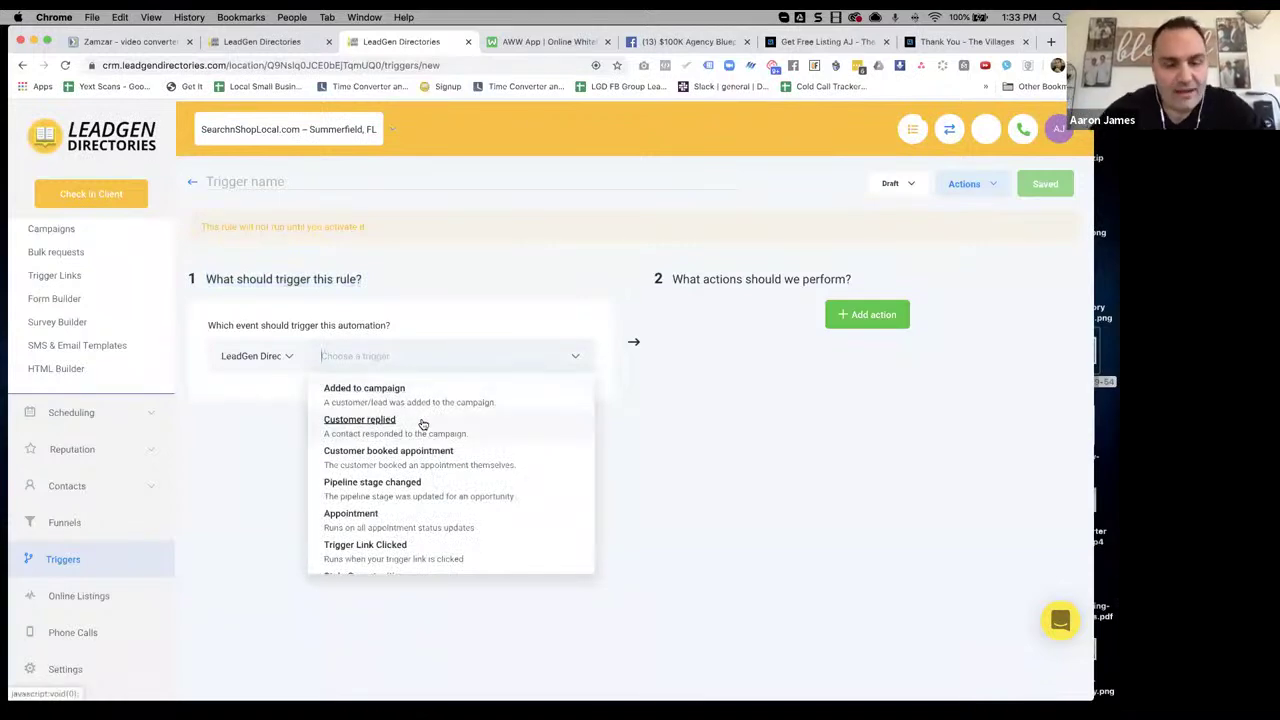
scroll(423, 425, down, 1)
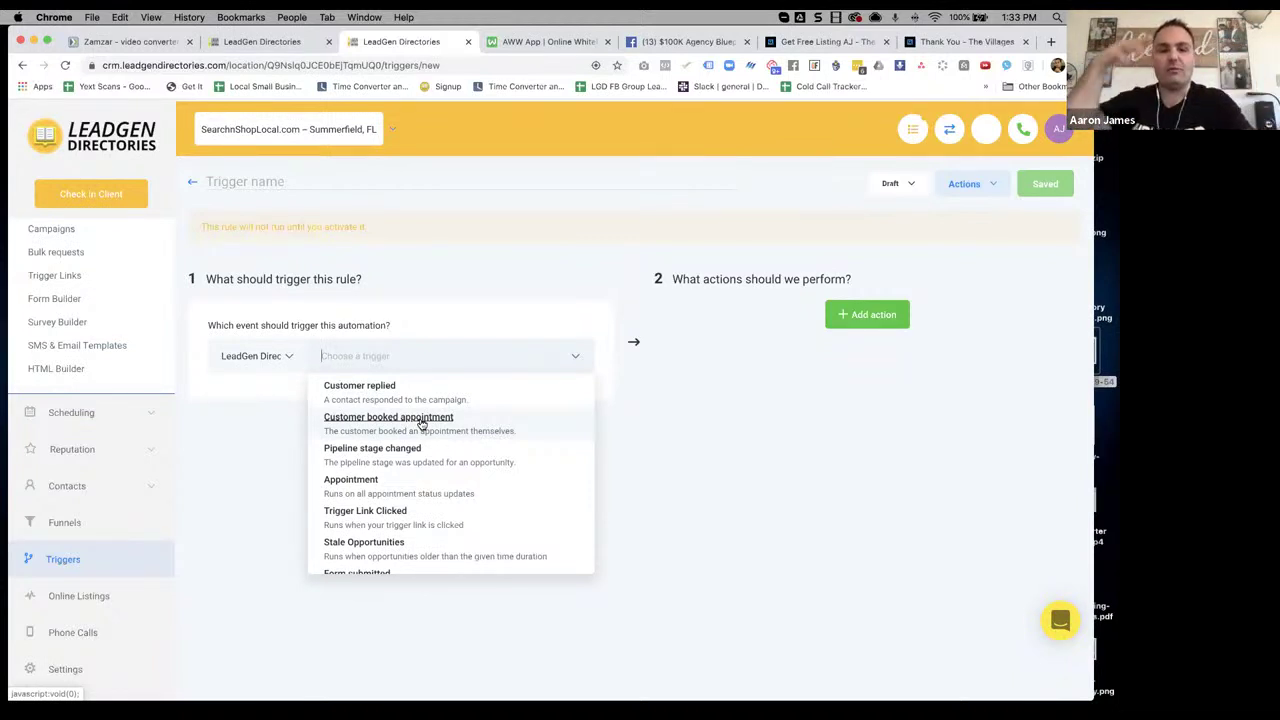
scroll(457, 421, down, 2)
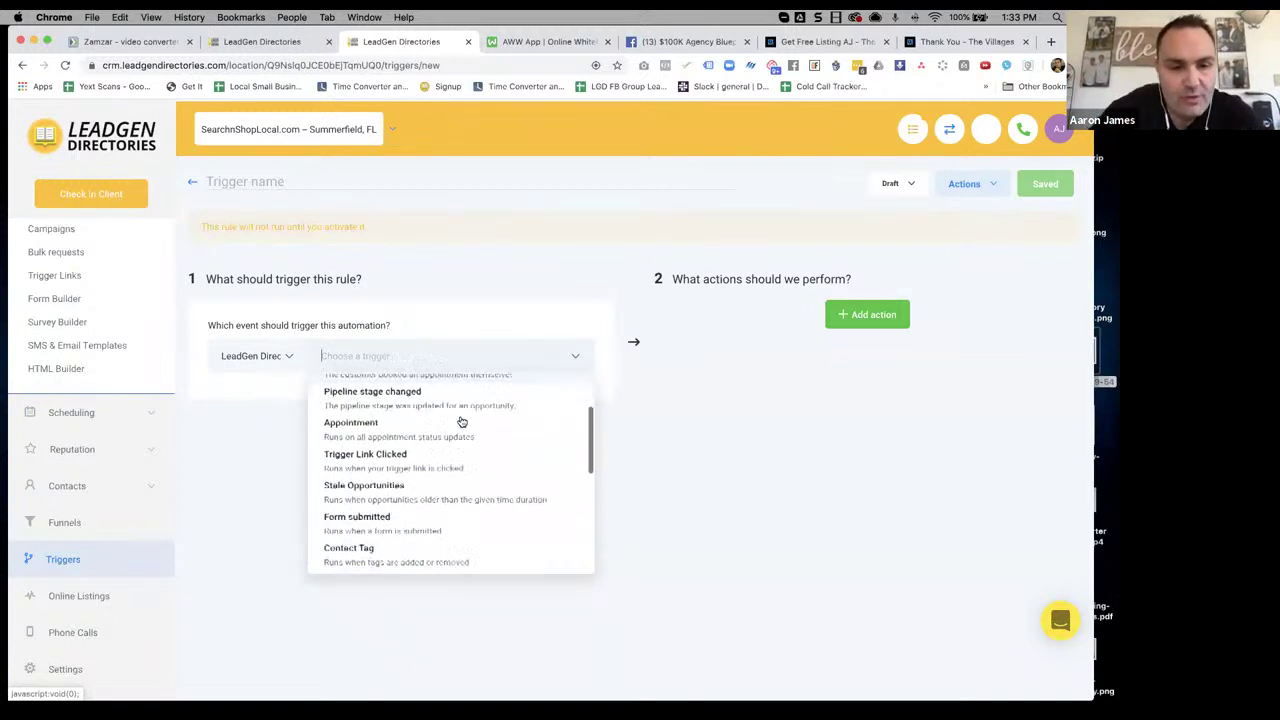
scroll(462, 421, down, 2)
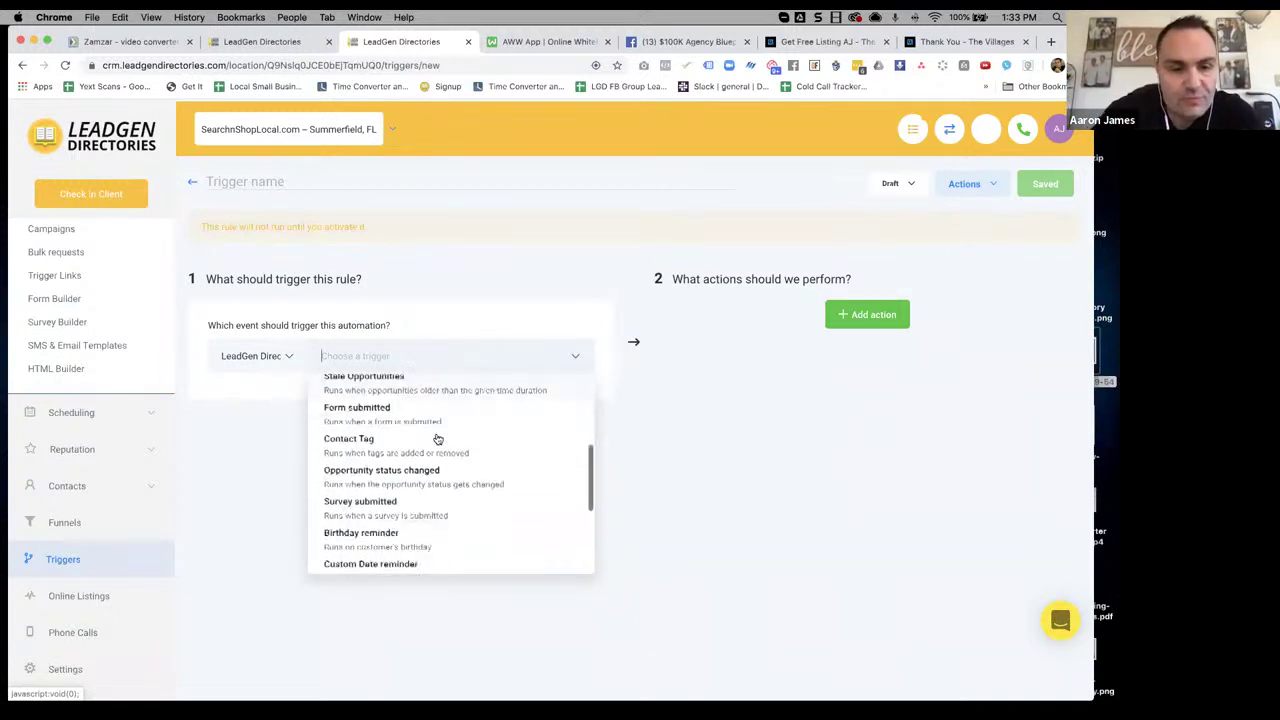
click(380, 401)
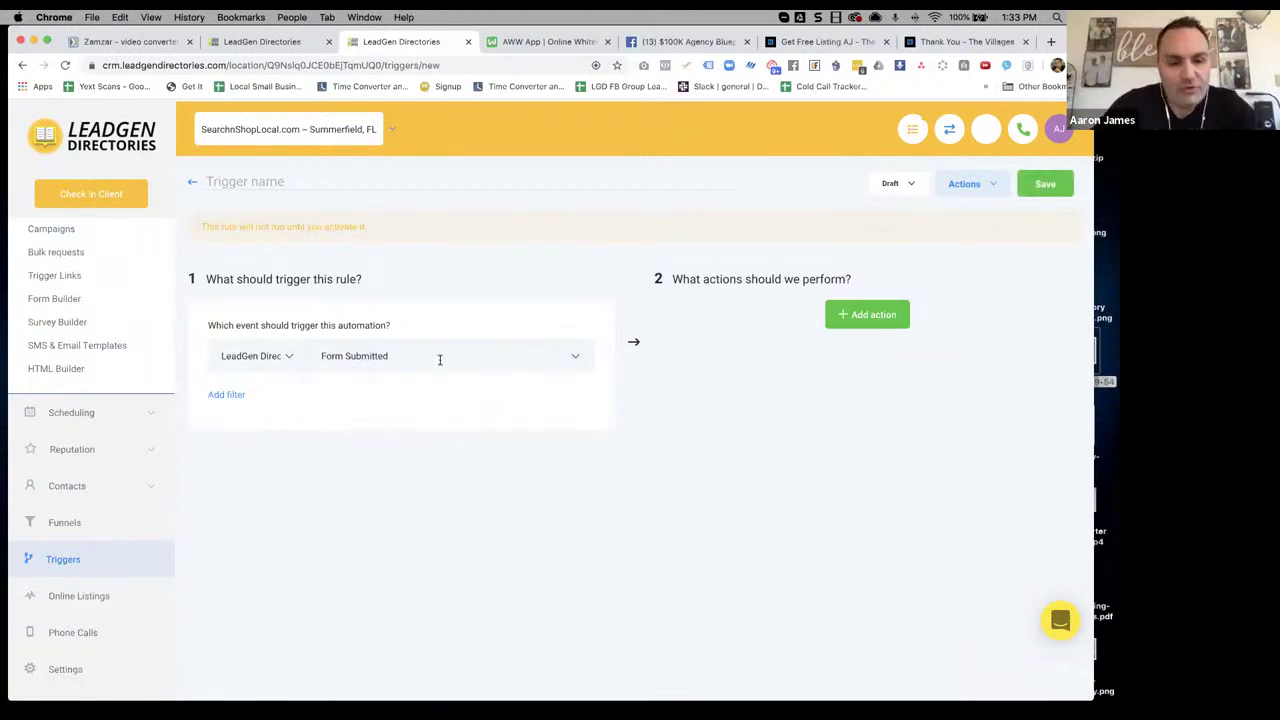
Add a filter to the rule so that Form Is Search N Shop Local Free Listing
click(228, 395)
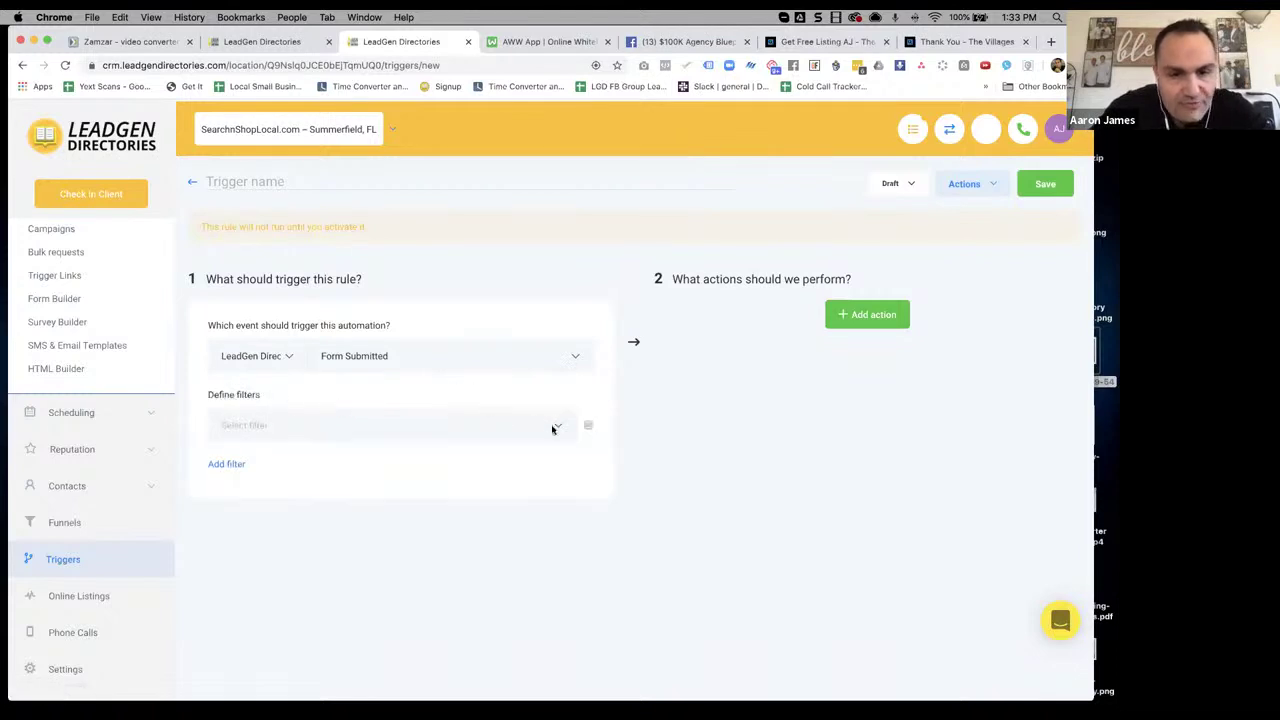
click(500, 423)
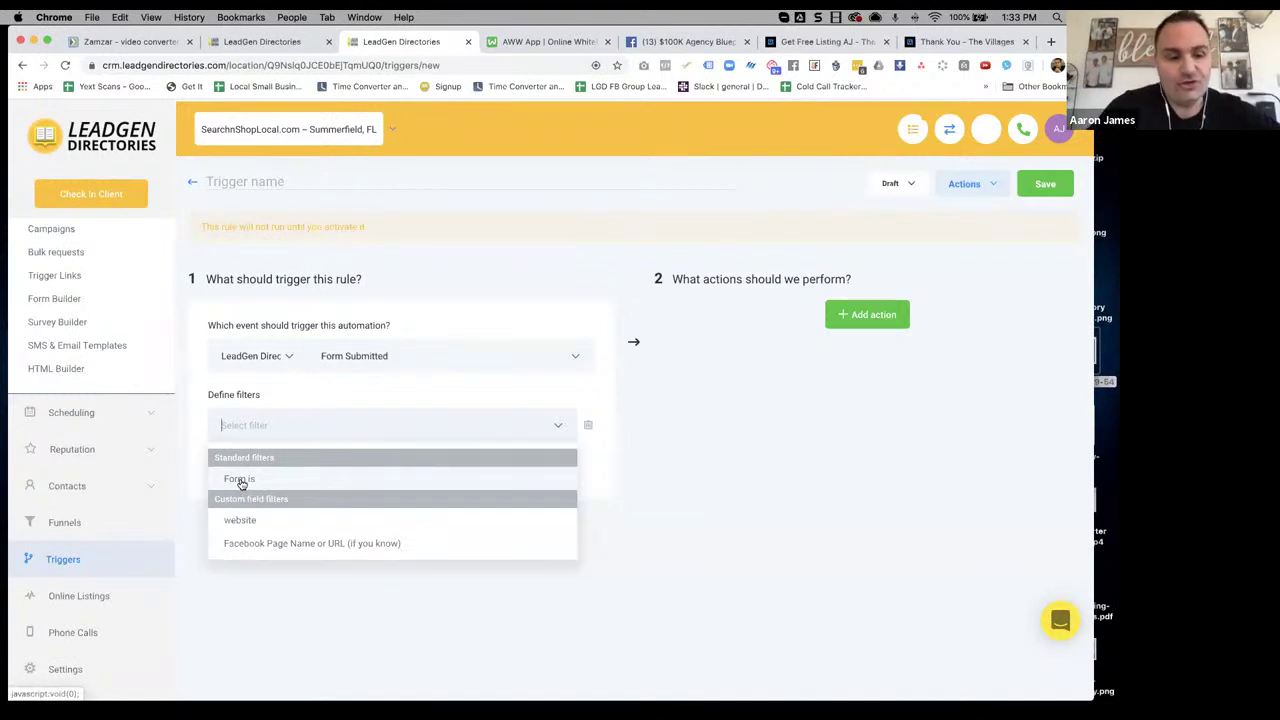
click(241, 483)
click(483, 429)
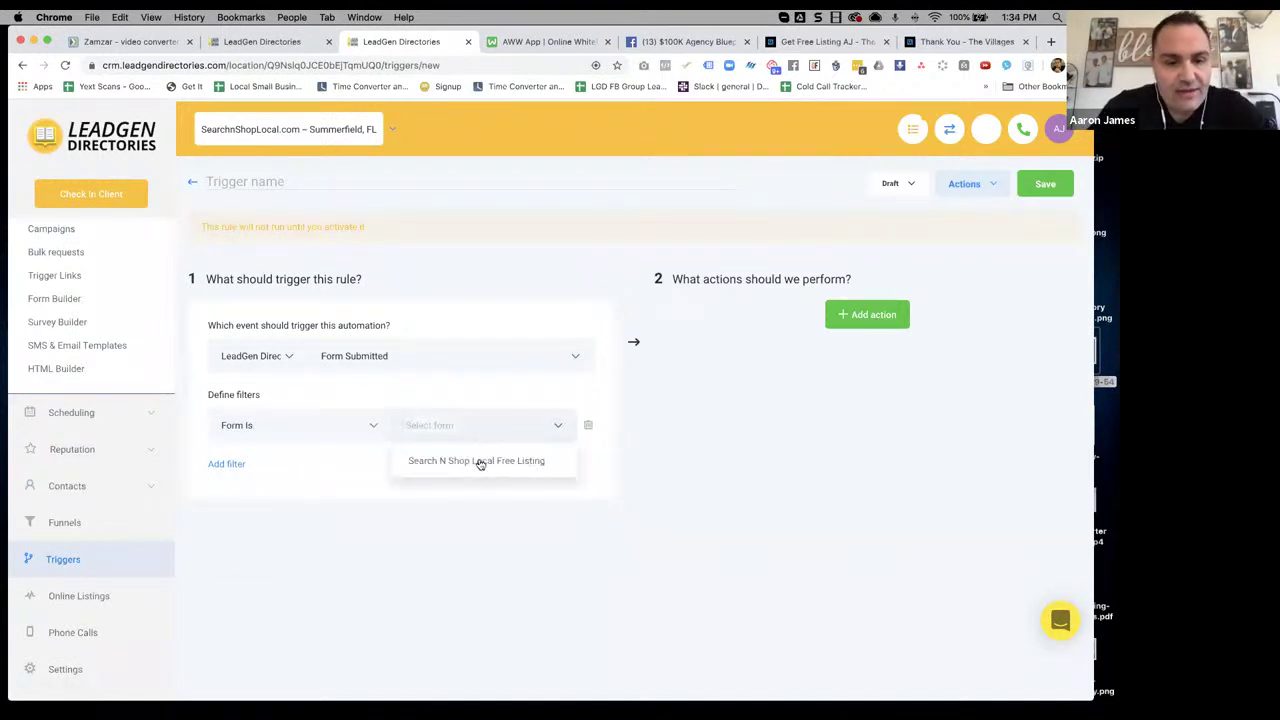
click(478, 462)
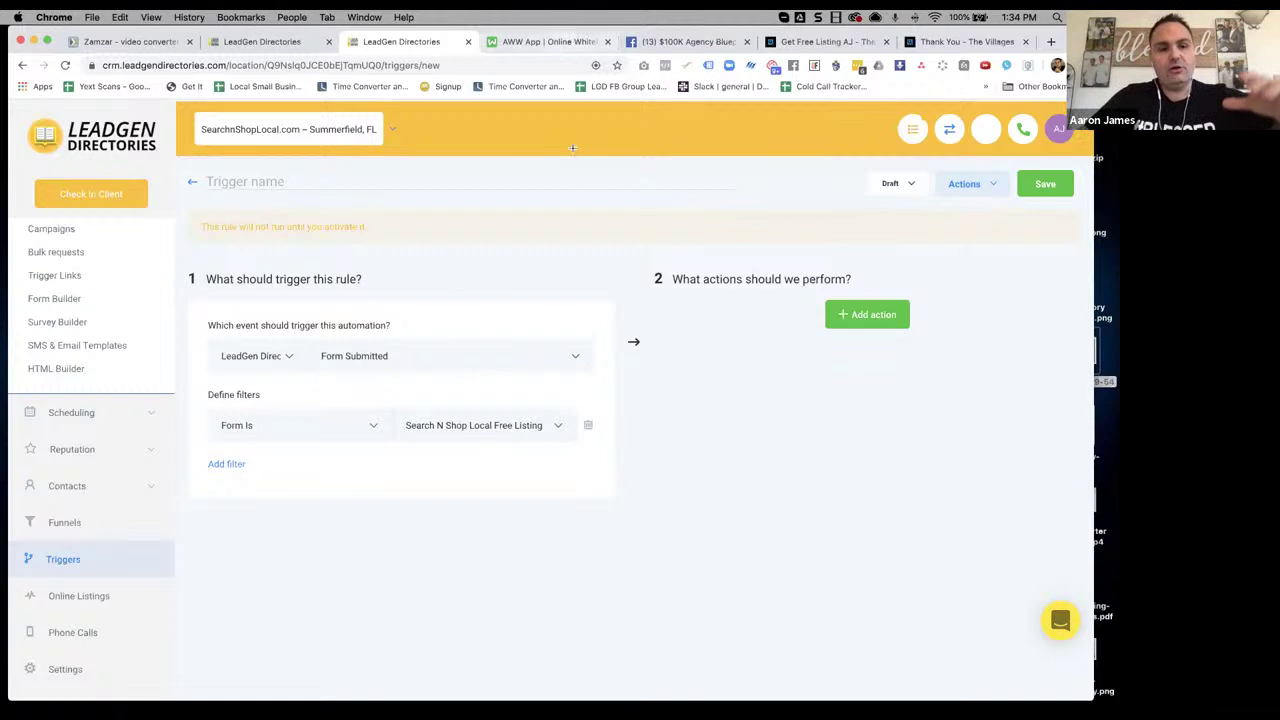
On the AWW whiteboard, draw an arrow pointing down at the Forms diagram and another from Forms to Trigger
click(548, 41)
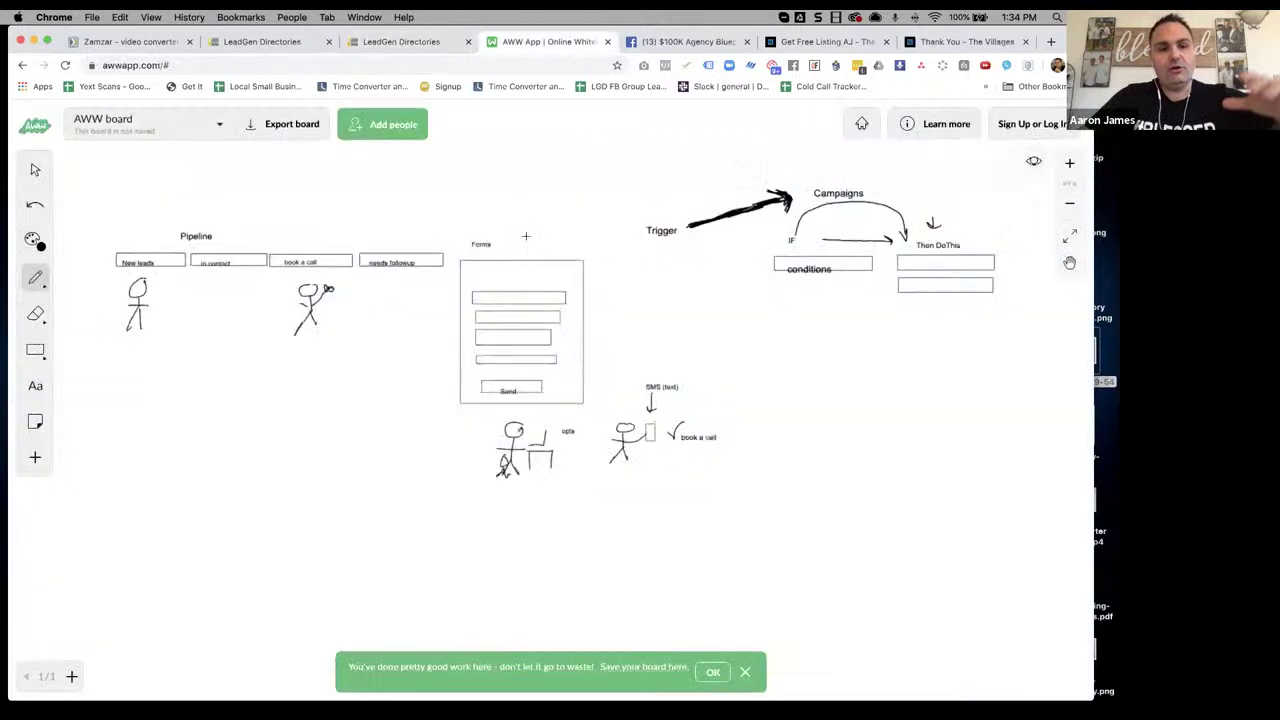
click(35, 278)
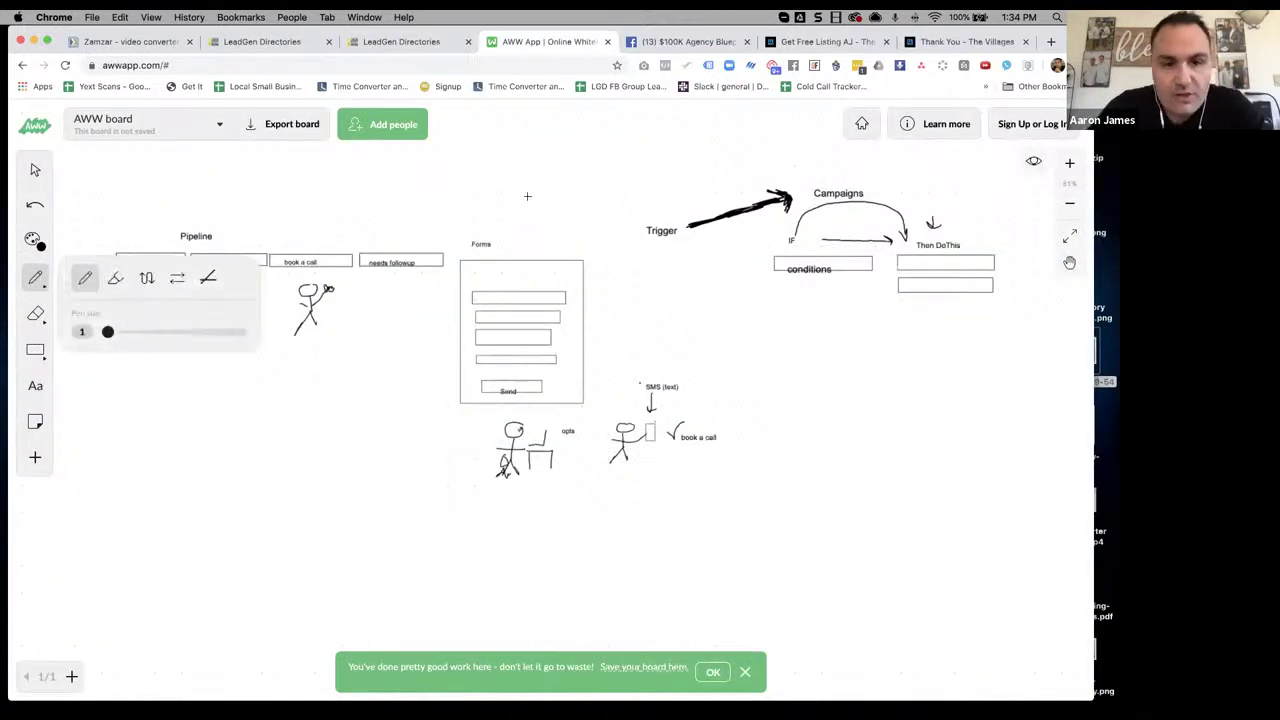
drag(527, 196, 529, 242)
drag(521, 228, 557, 222)
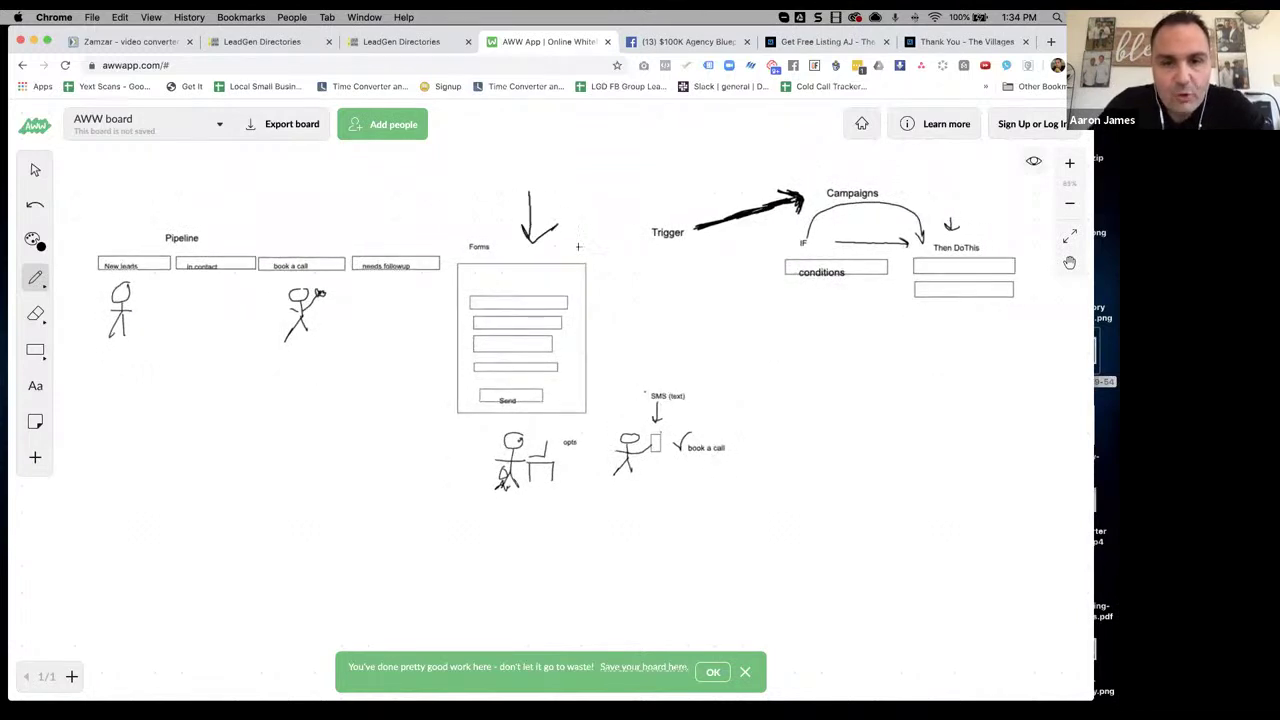
mouse_move(573, 248)
mouse_down()
mouse_move(637, 237)
mouse_move(630, 249)
mouse_up()
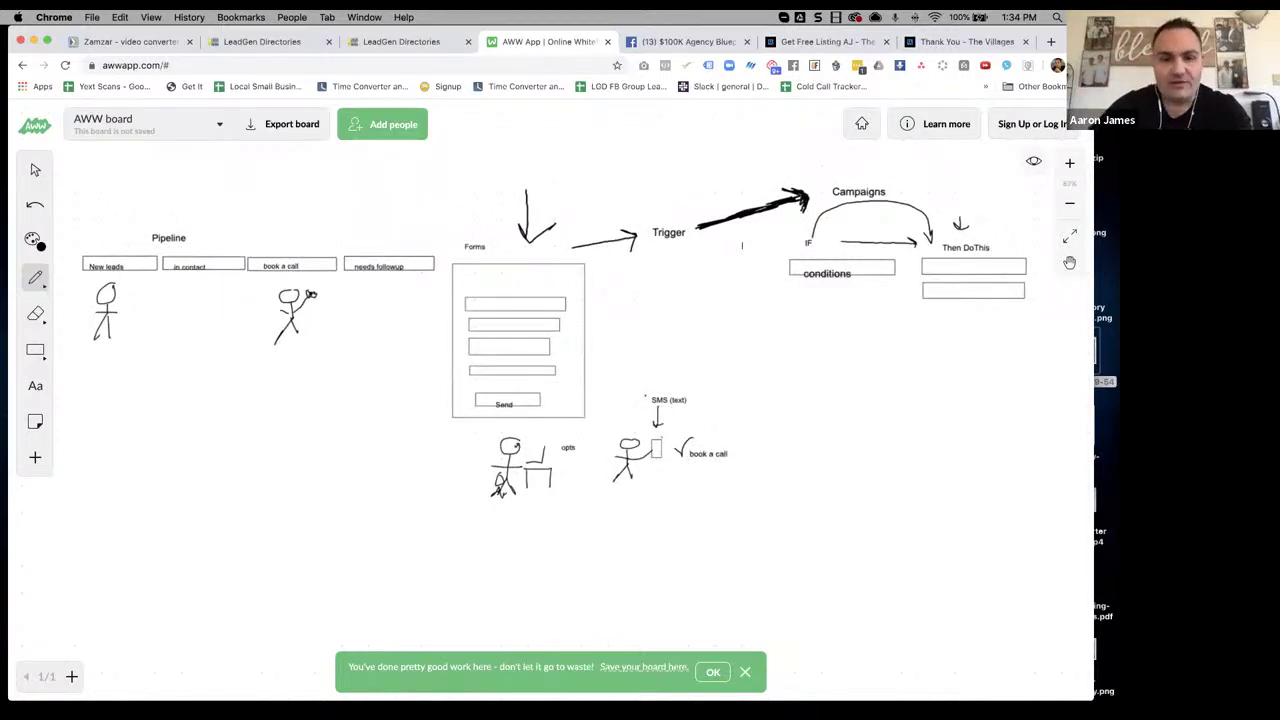
Back in the LeadGen Directories rule, add an Add To Campaign action using the SBYP Lead Follow Up campaign
click(401, 41)
drag(700, 279, 850, 280)
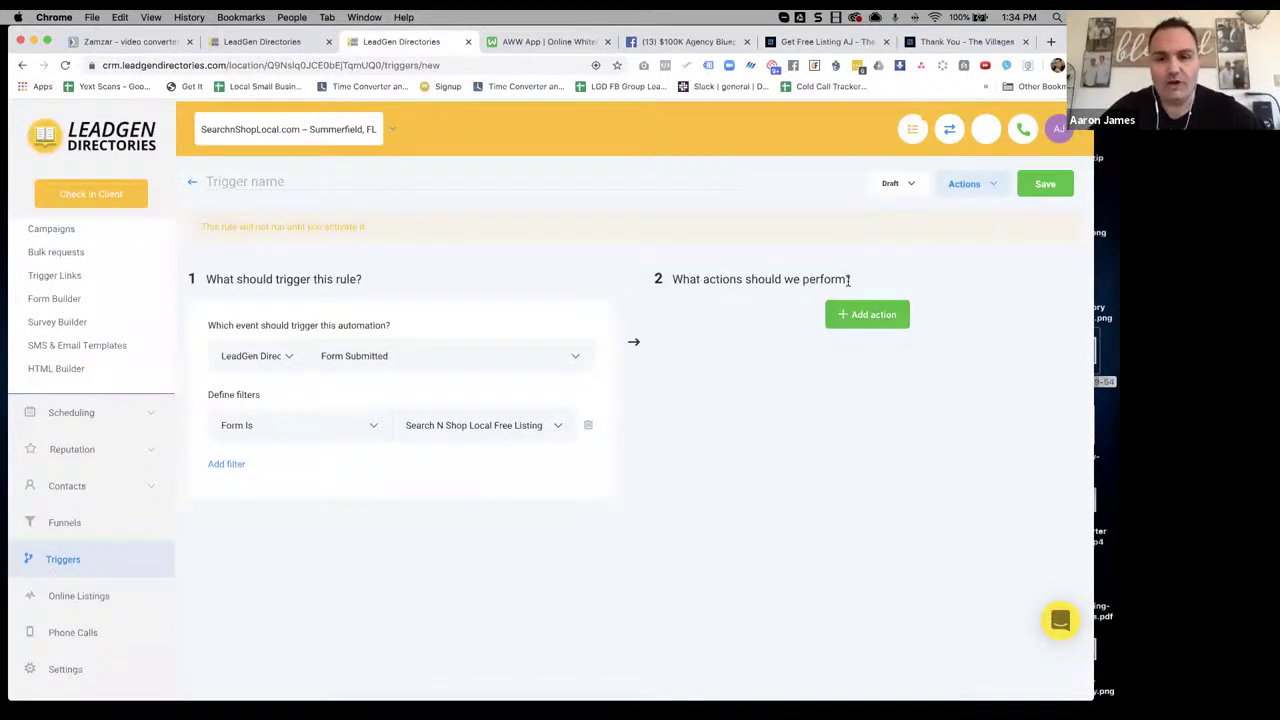
click(867, 314)
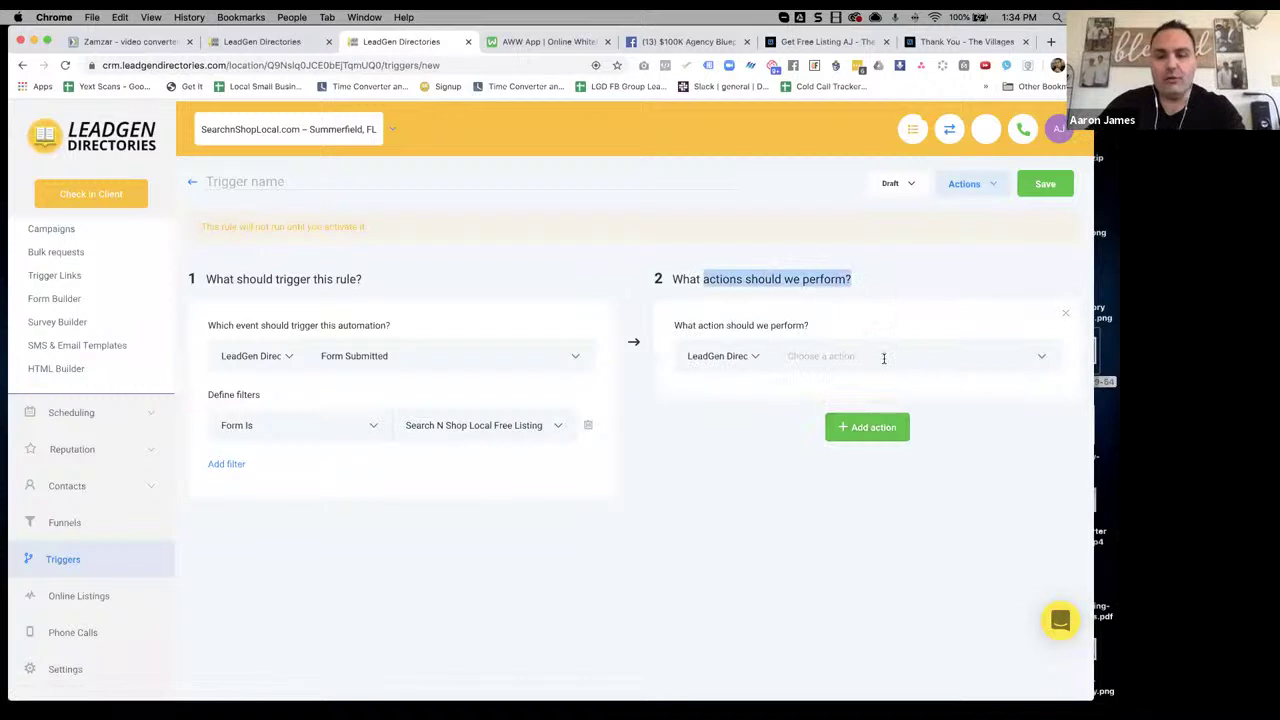
click(884, 357)
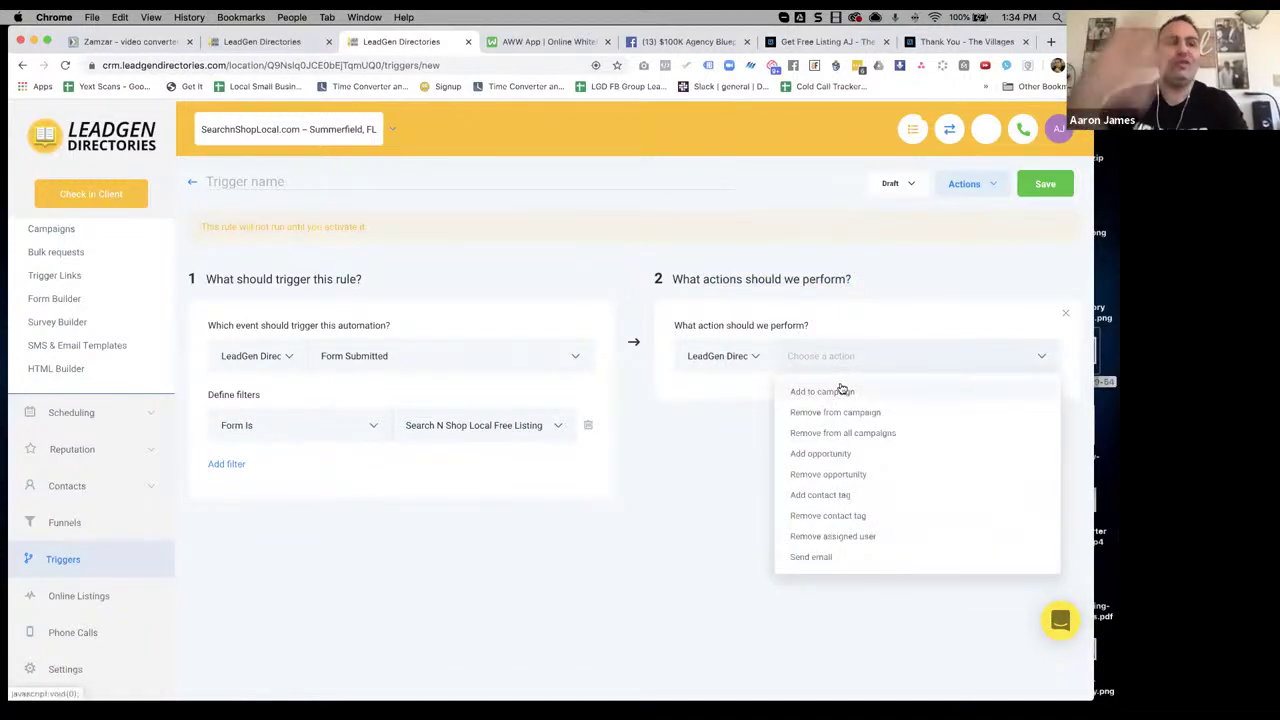
click(556, 44)
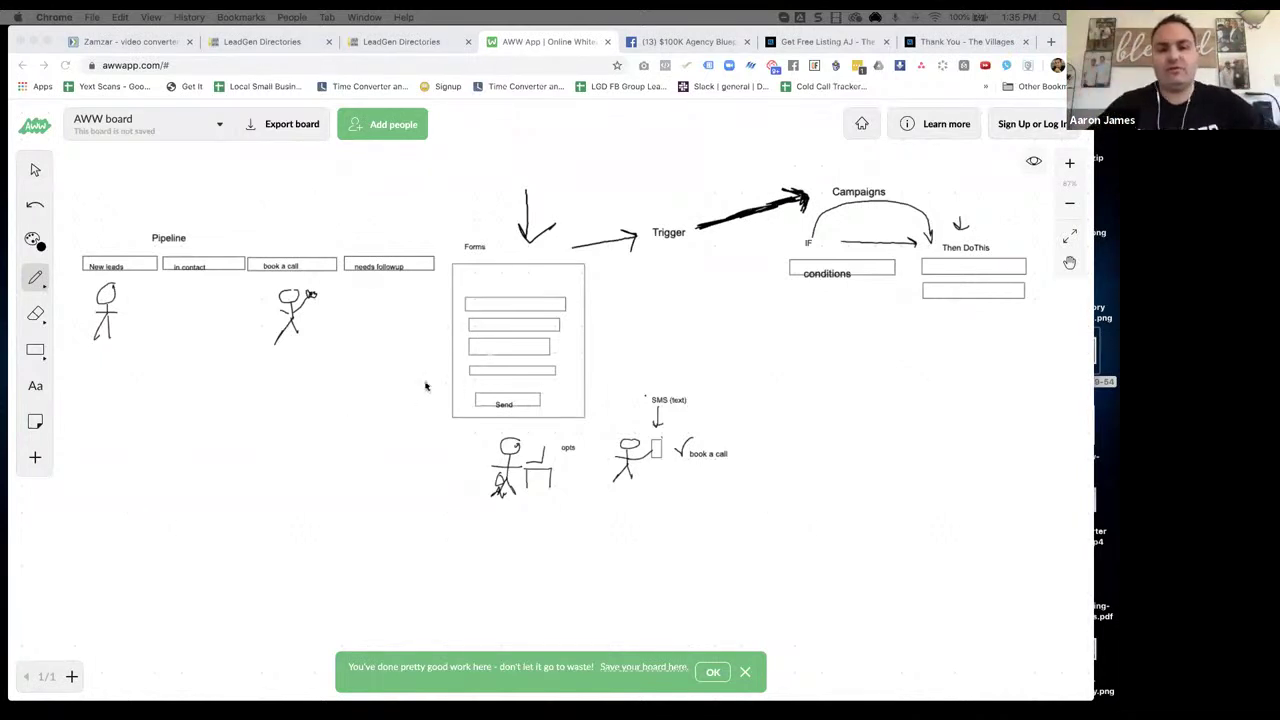
scroll(596, 275, up, 1)
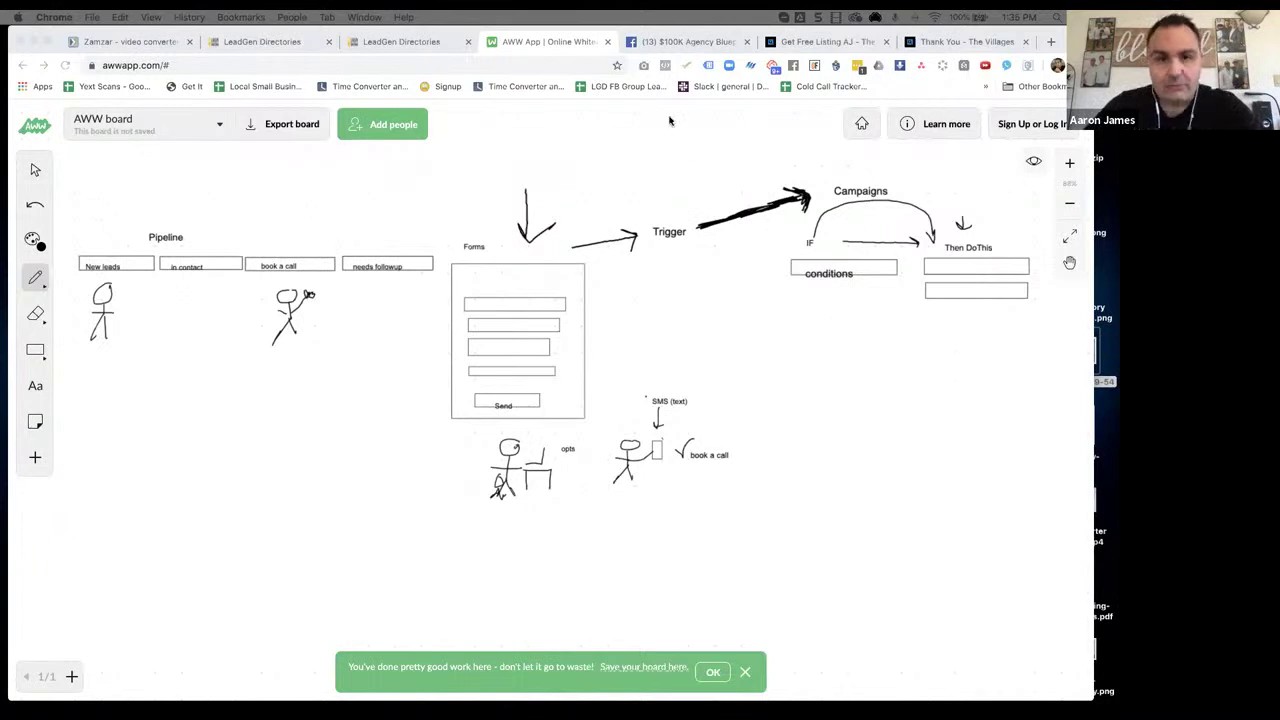
click(405, 42)
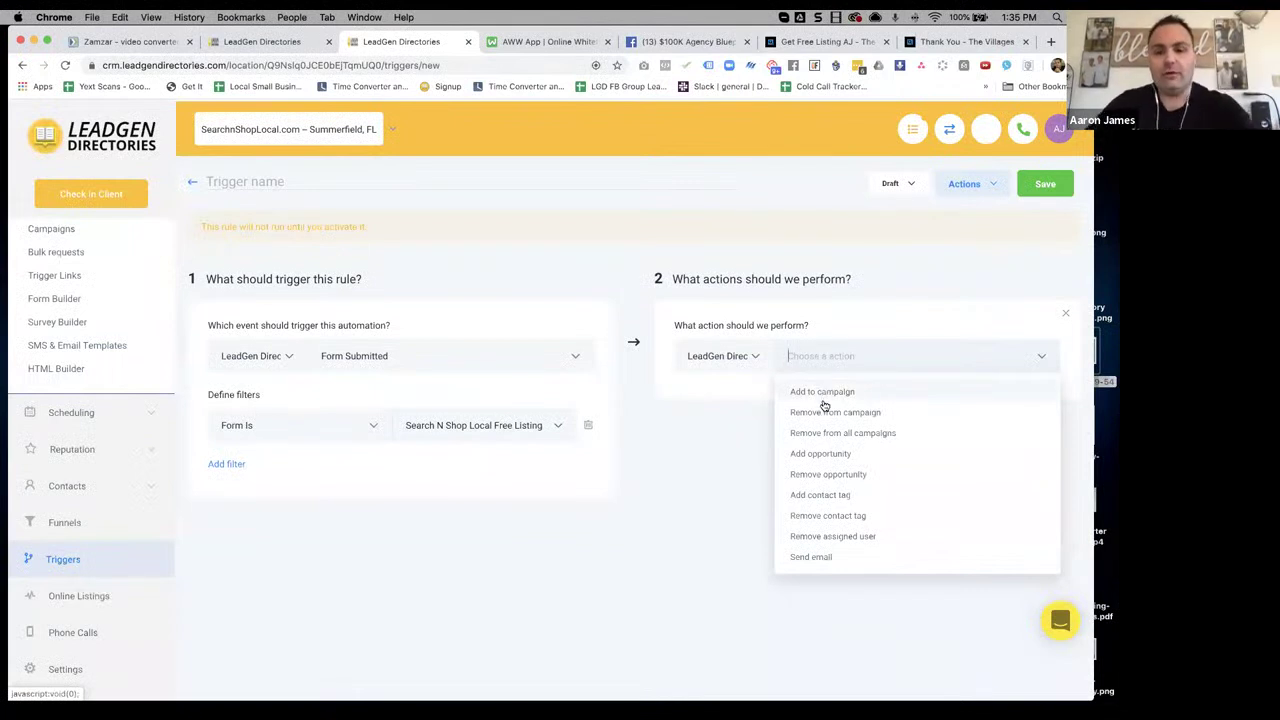
click(823, 391)
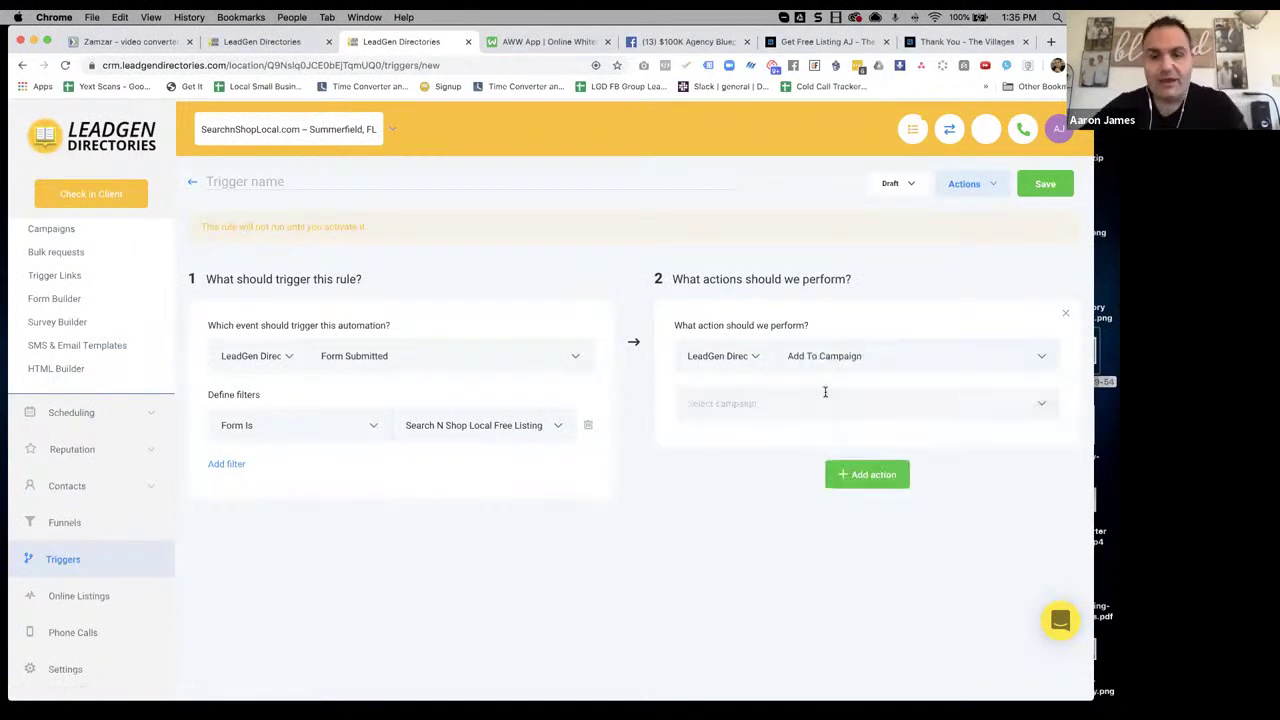
click(822, 400)
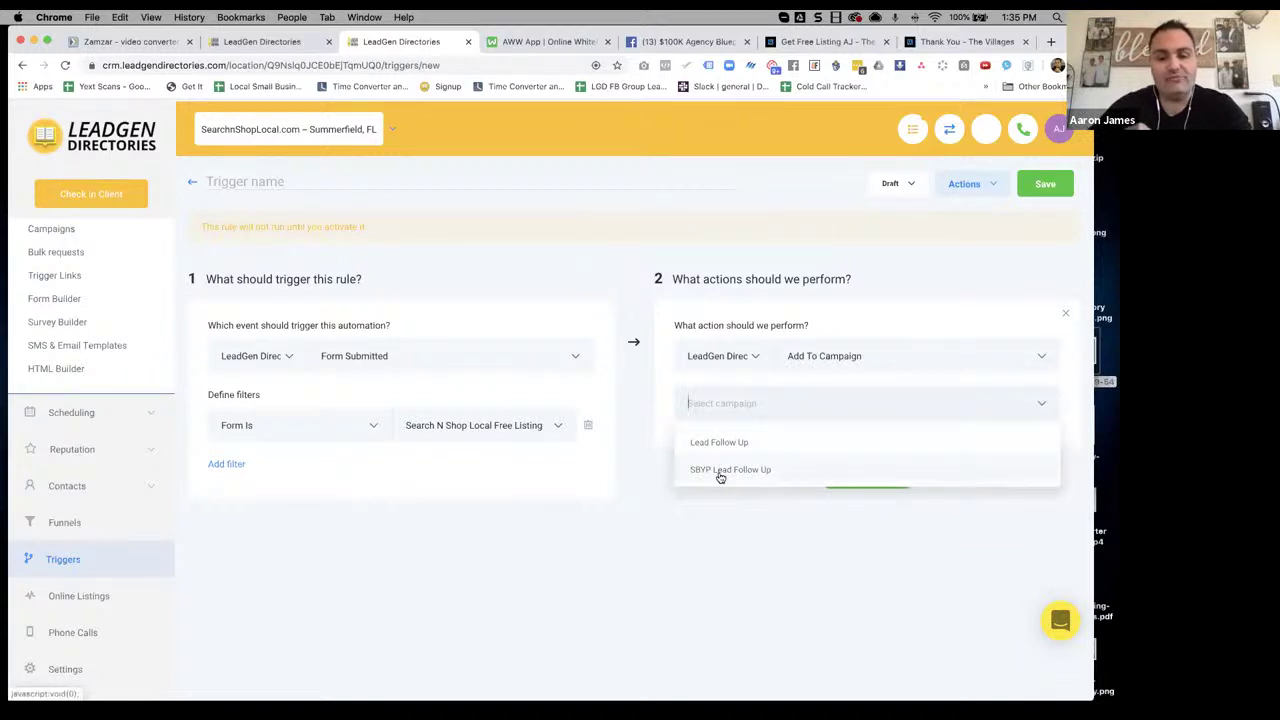
click(720, 470)
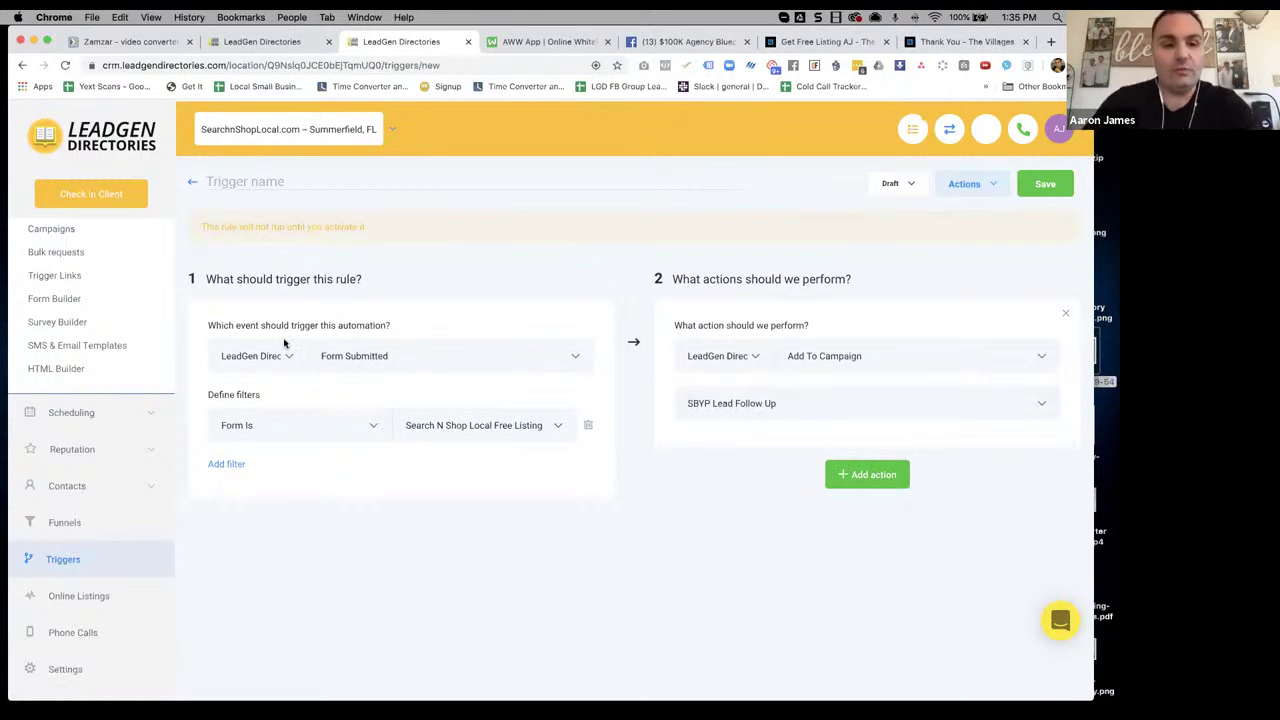
On the AWW whiteboard, write "send lead a SMSM" in the first box under Then DoThis
click(549, 42)
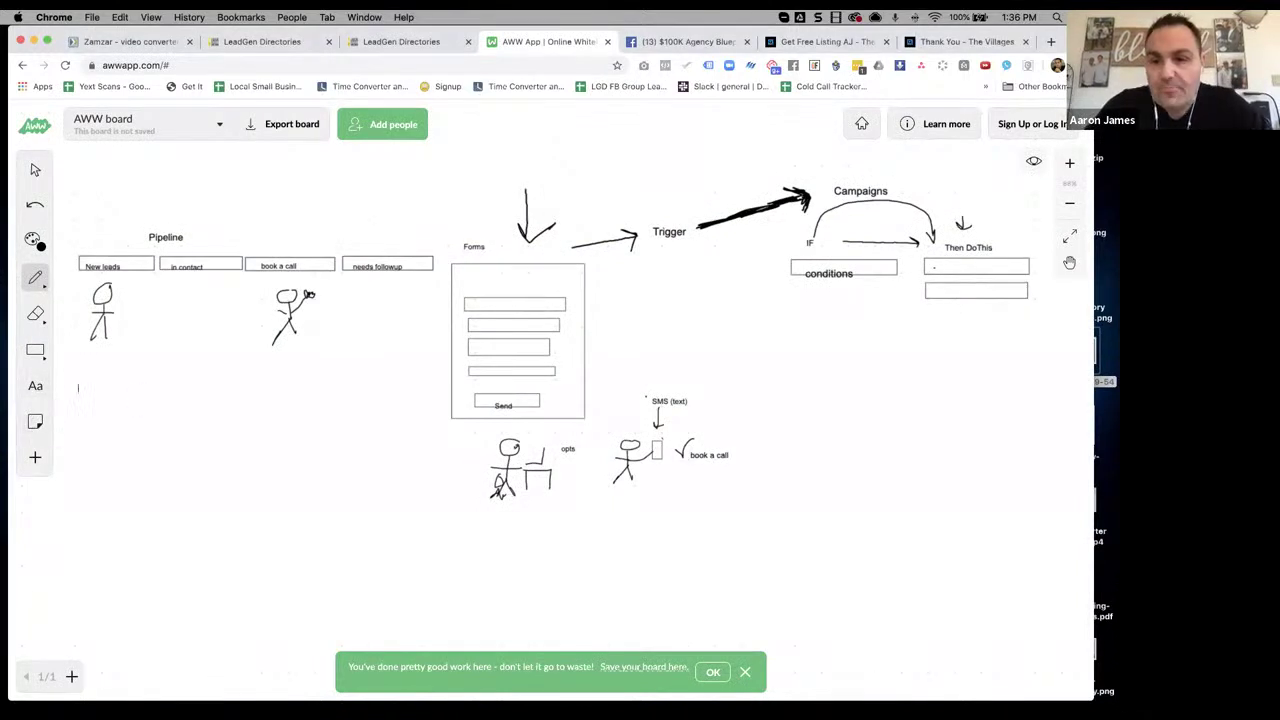
click(35, 386)
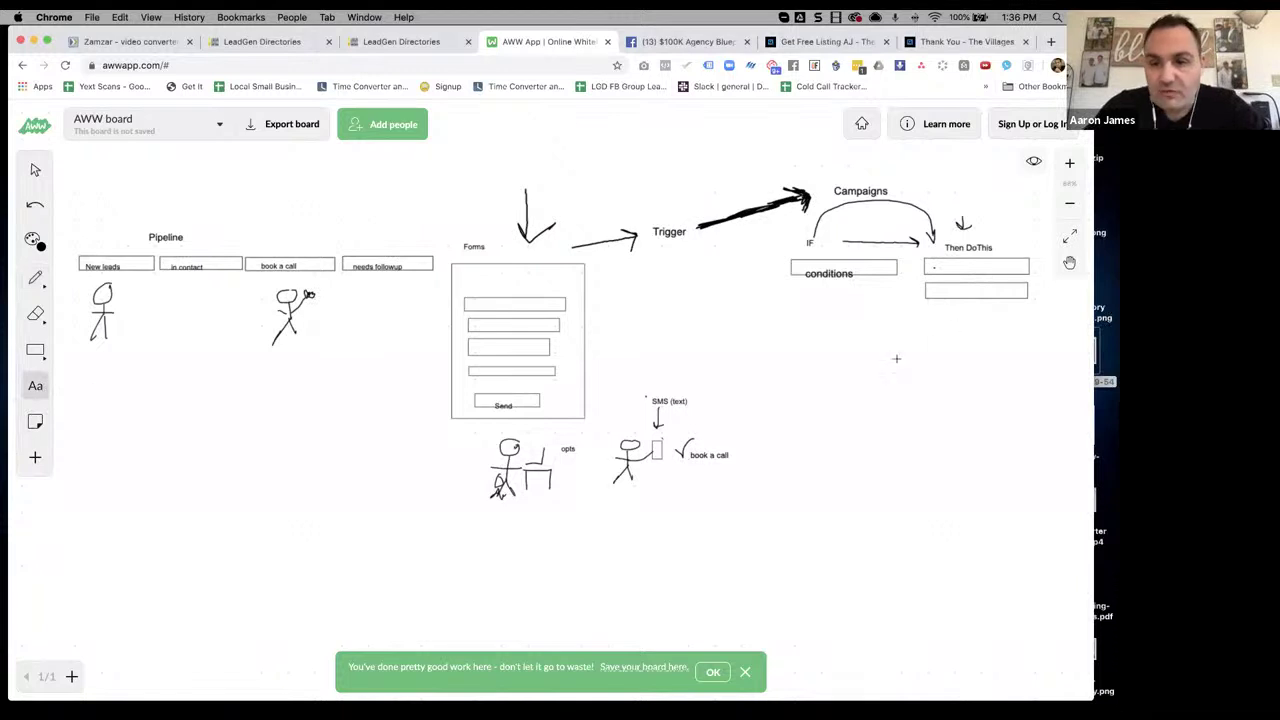
scroll(896, 358, up, 2)
key(h)
drag(831, 363, 617, 426)
key(t)
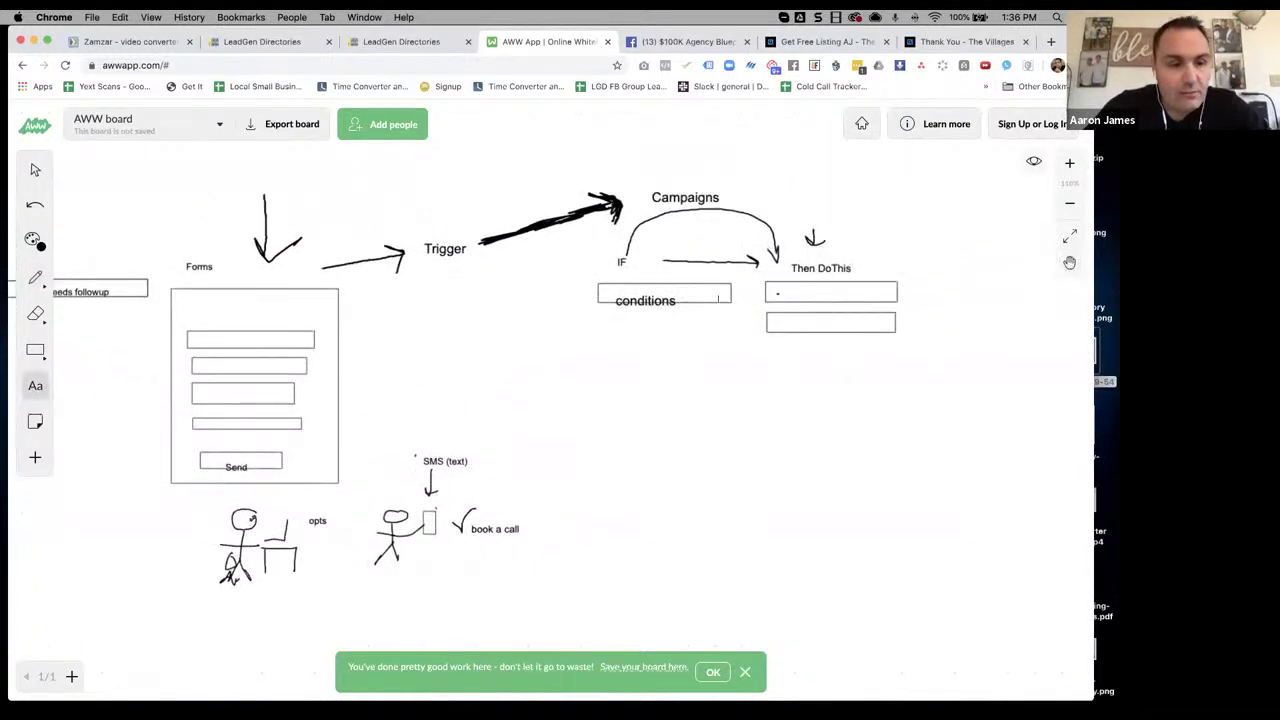
click(780, 292)
text(send lead )
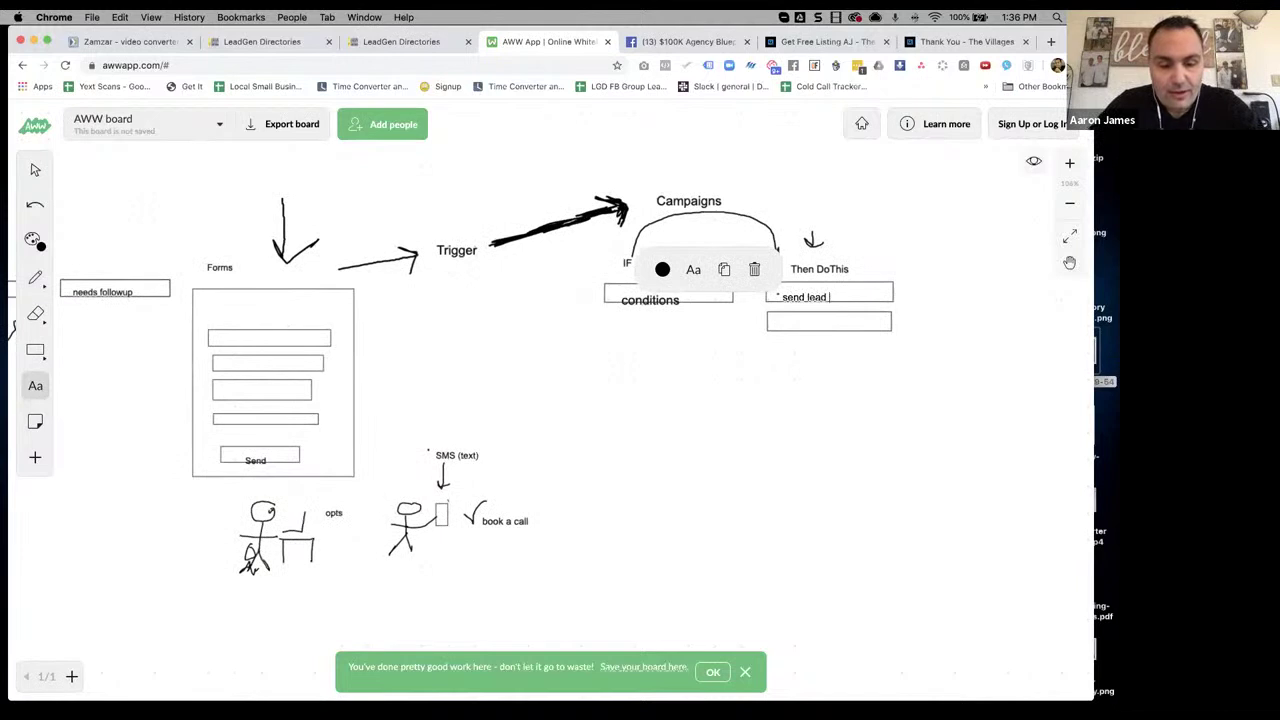
text(a SMSM)
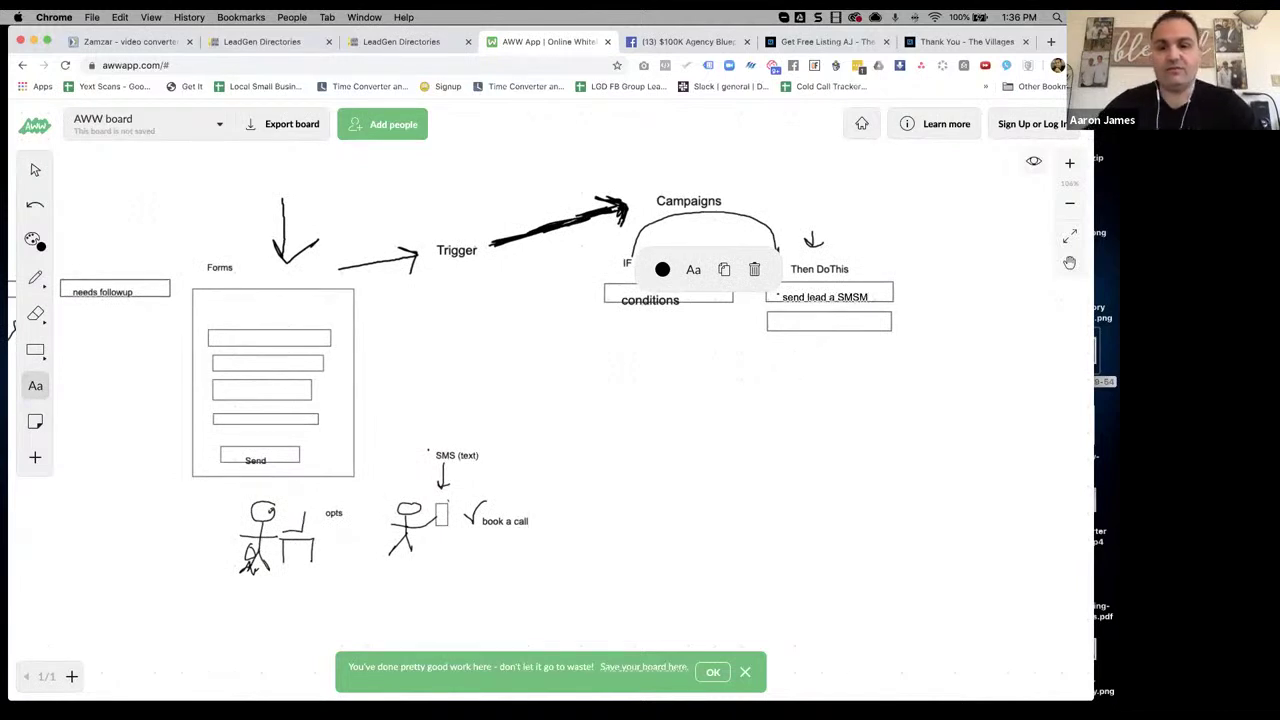
Correct the text in the first box under Then DoThis to read "send lead a SMS"
key(BackSpace)
key(BackSpace)
key(BackSpace)
text(SM)
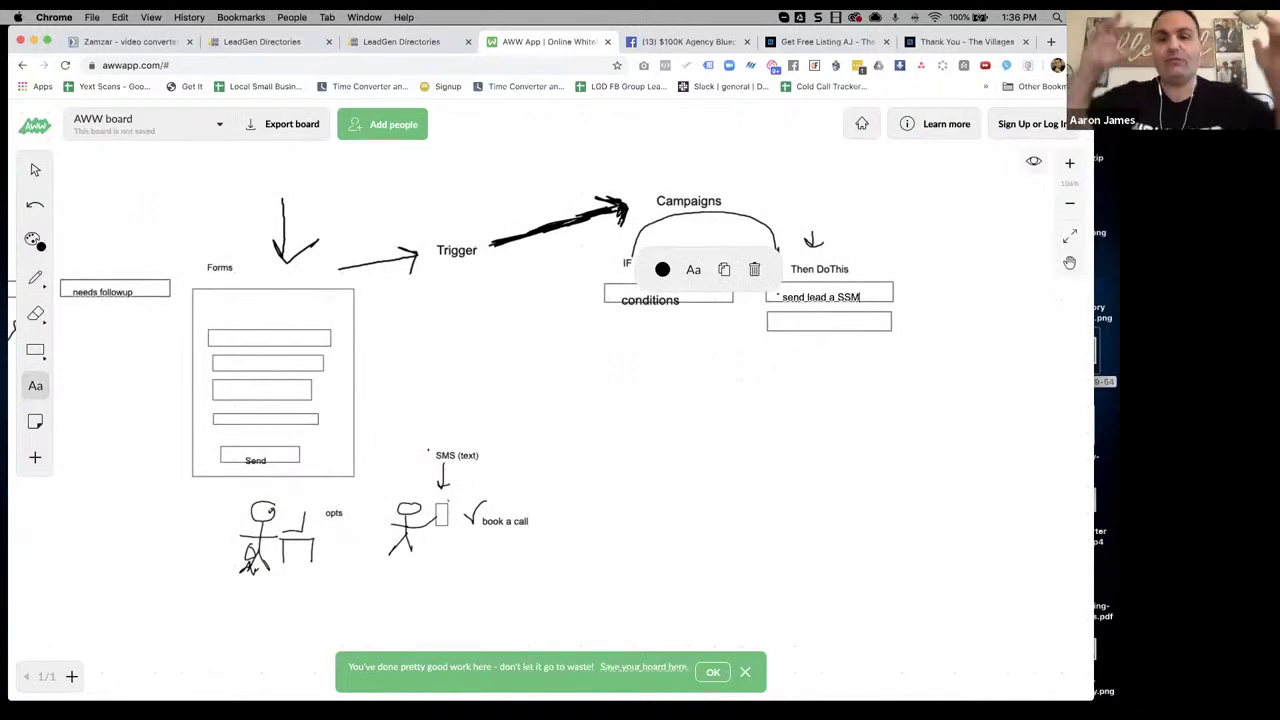
key(BackSpace)
key(BackSpace)
text(MS)
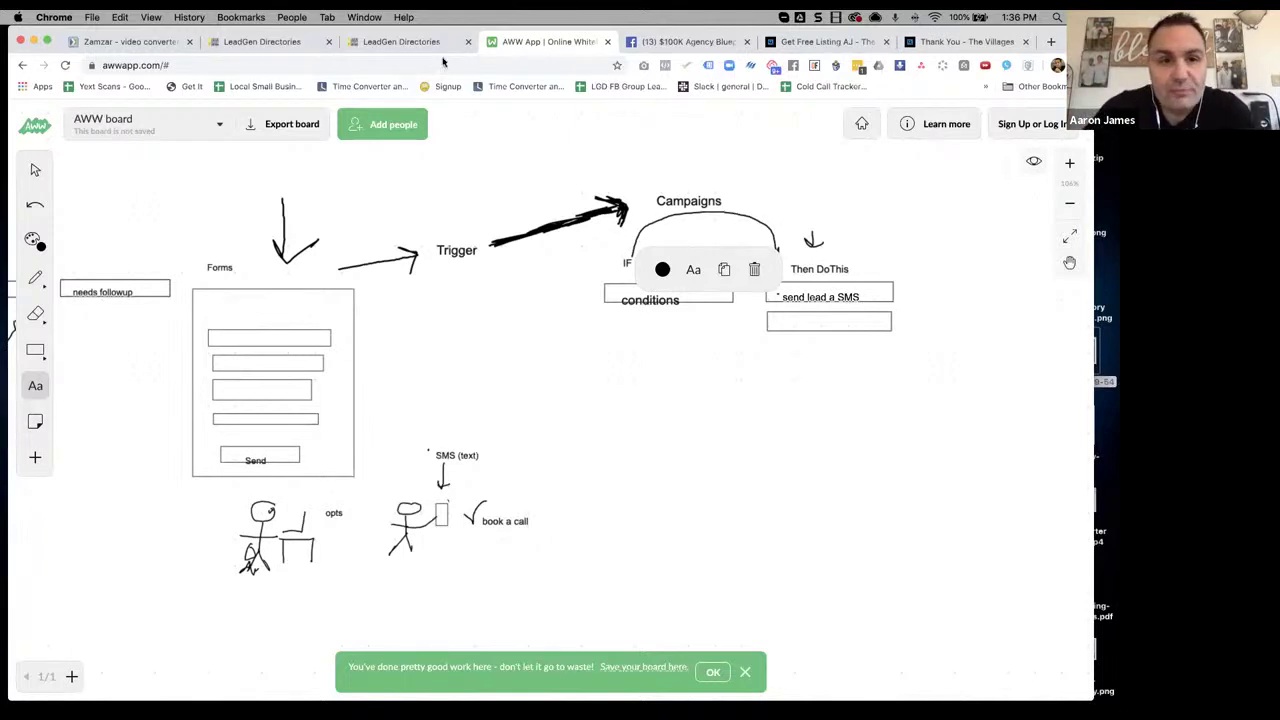
Switch to the LeadGen Directories rule, name it "AJ" and save it
click(425, 44)
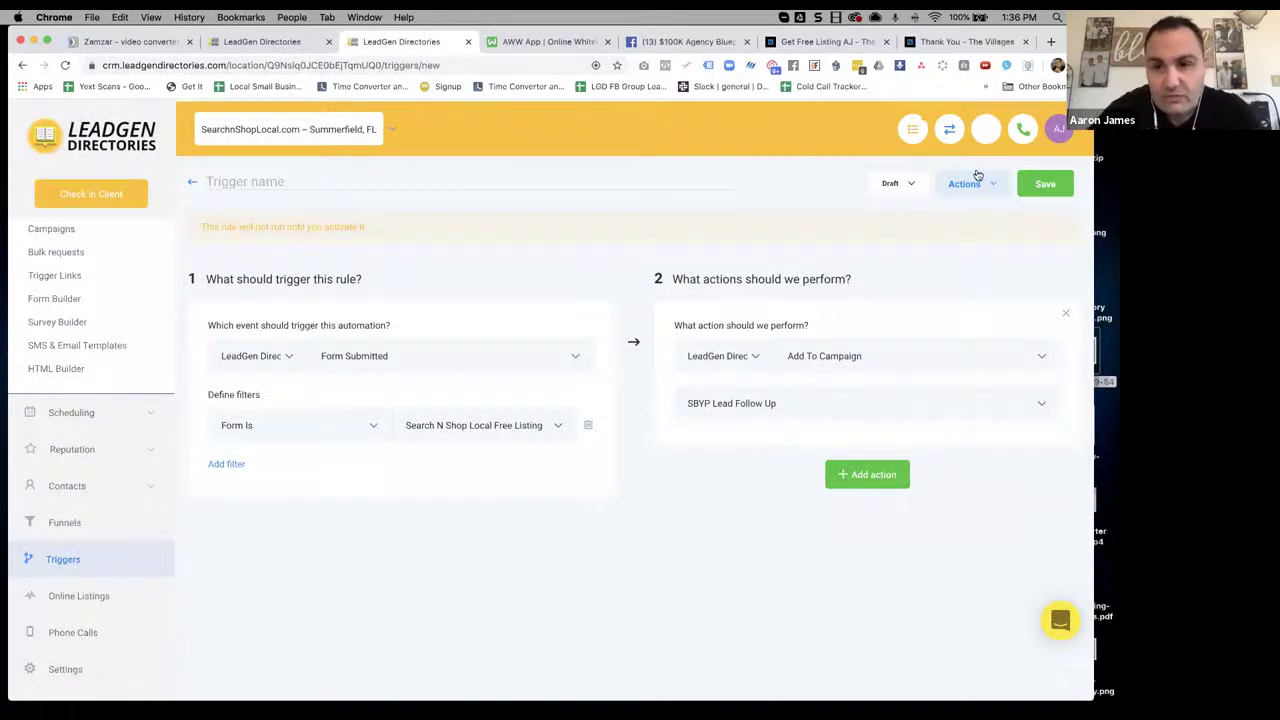
click(1040, 184)
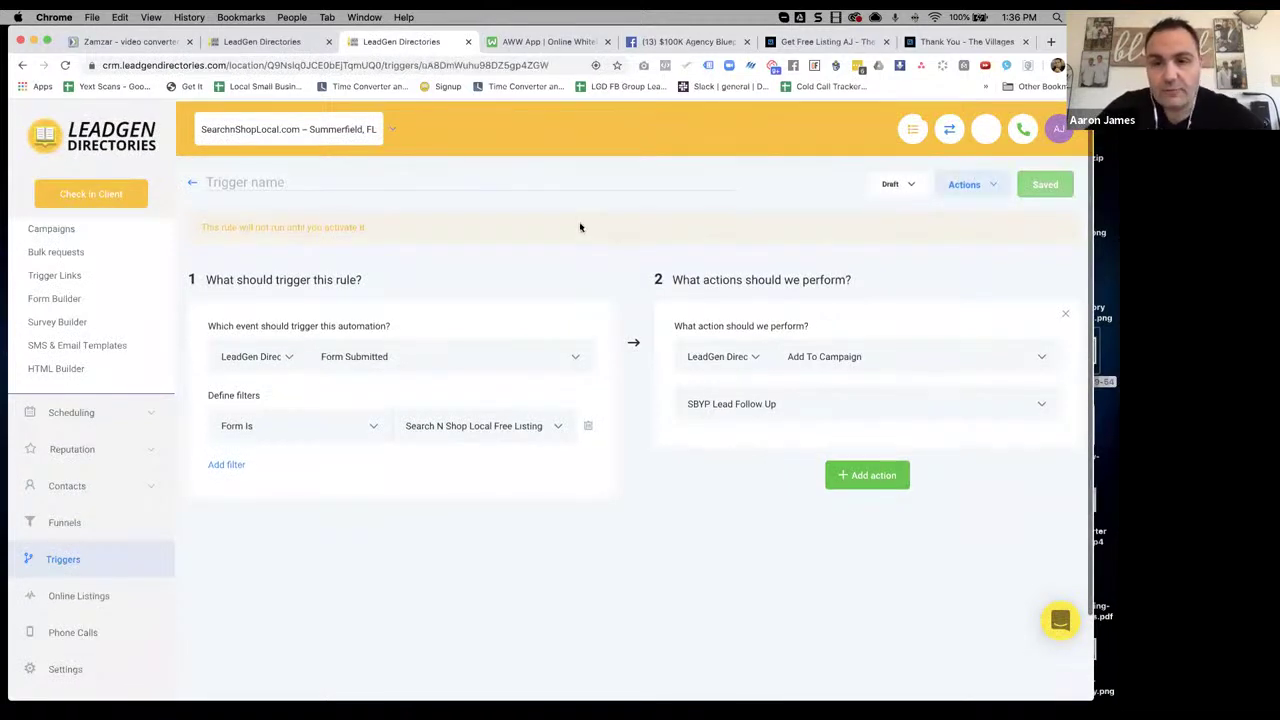
click(296, 181)
text(AJ)
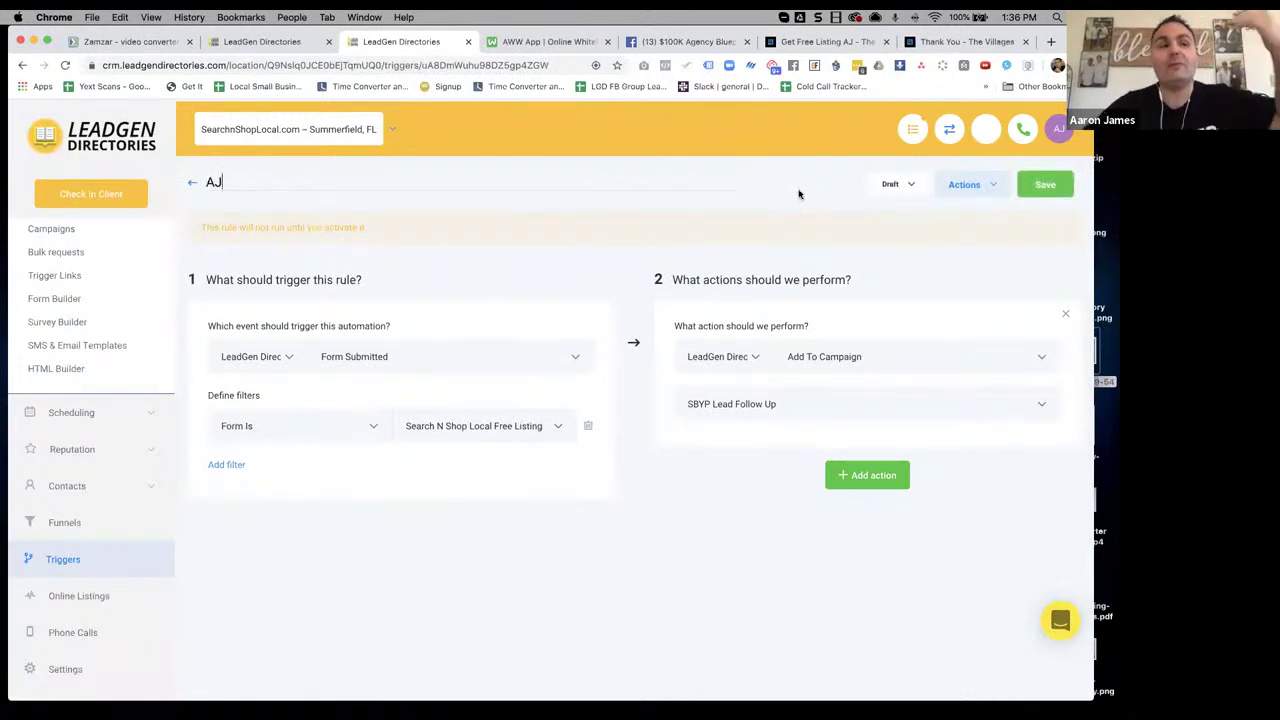
click(1045, 185)
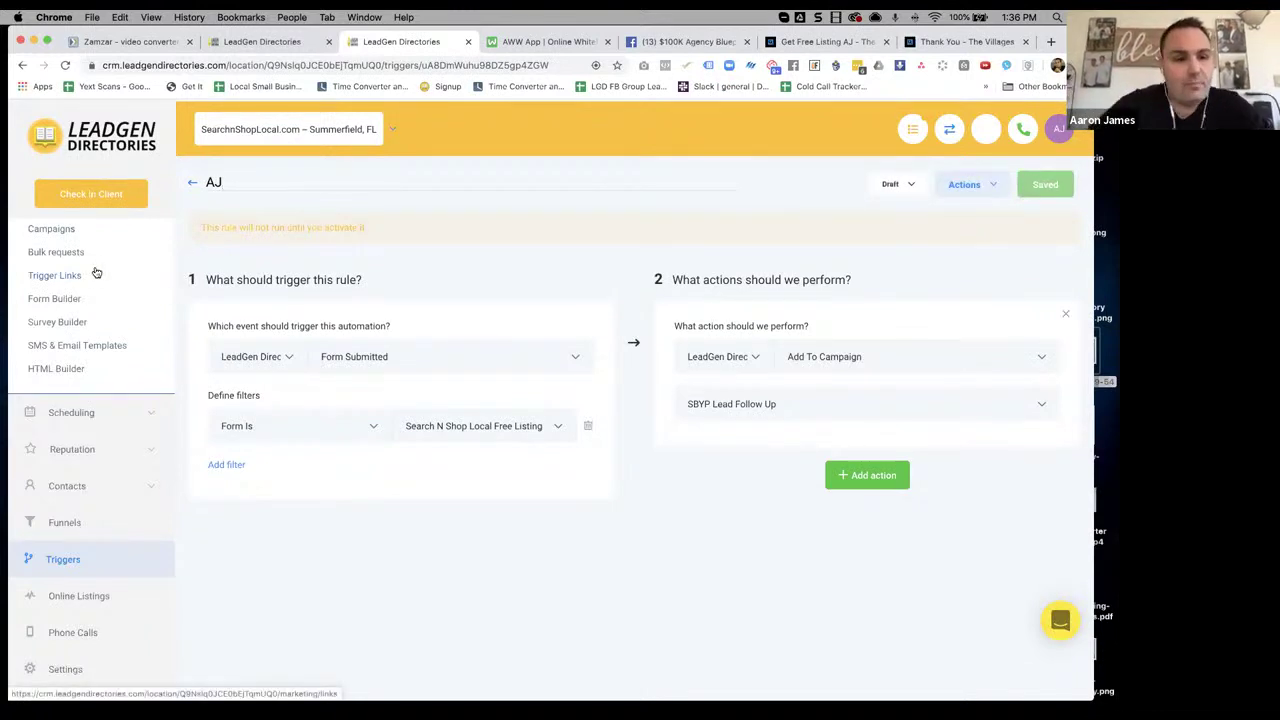
Open the SBYP Lead Follow Up campaign and examine the SMS 1 message and its trigger link without changing them
scroll(94, 274, up, 1)
click(55, 272)
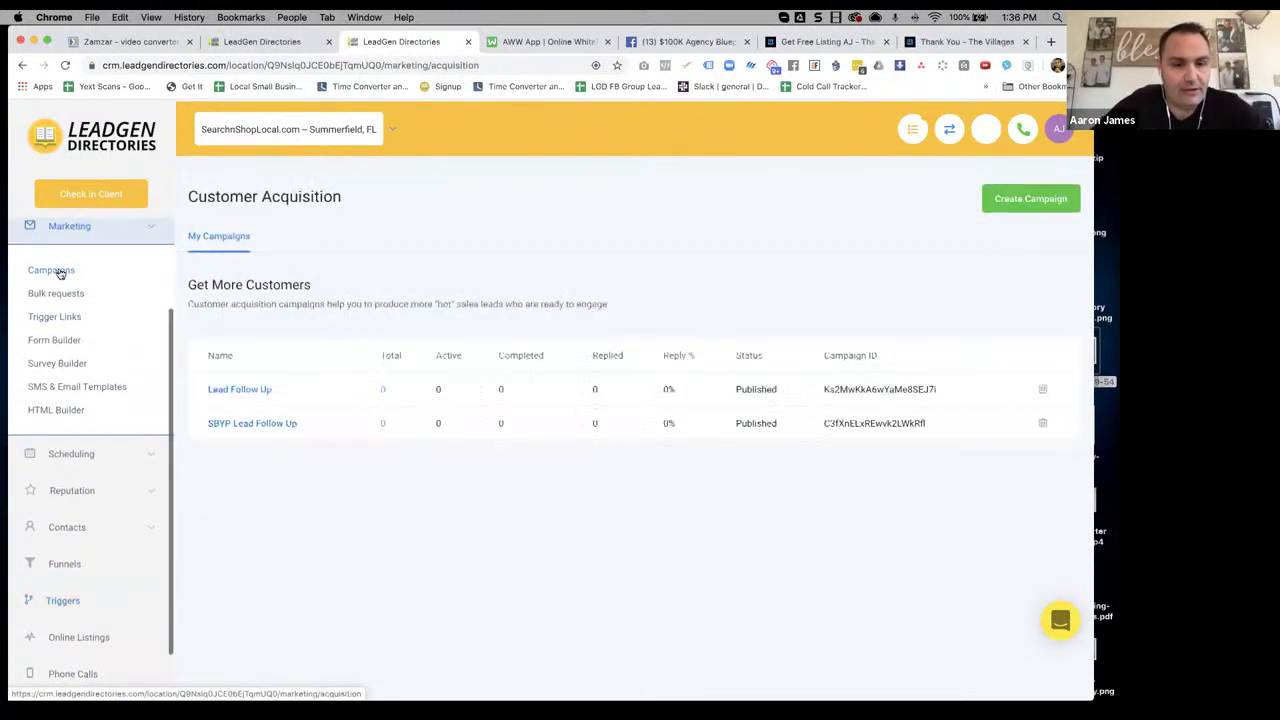
click(258, 425)
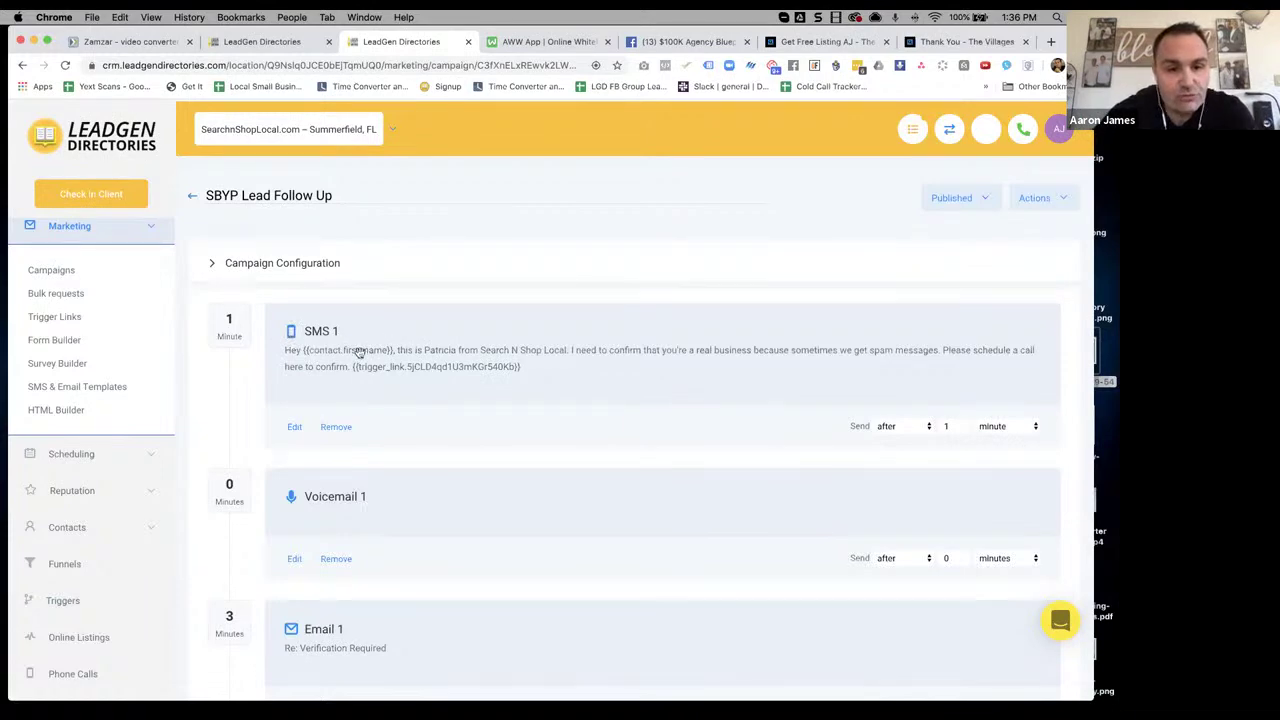
click(298, 428)
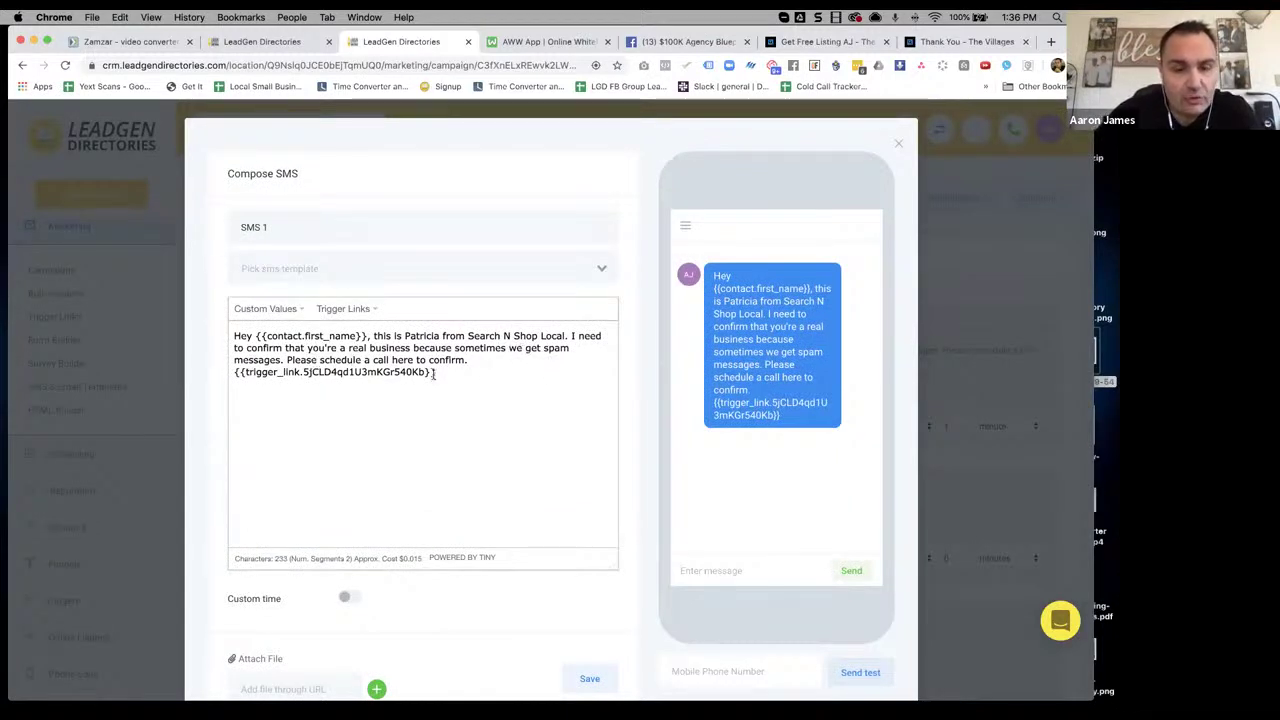
drag(435, 372, 234, 376)
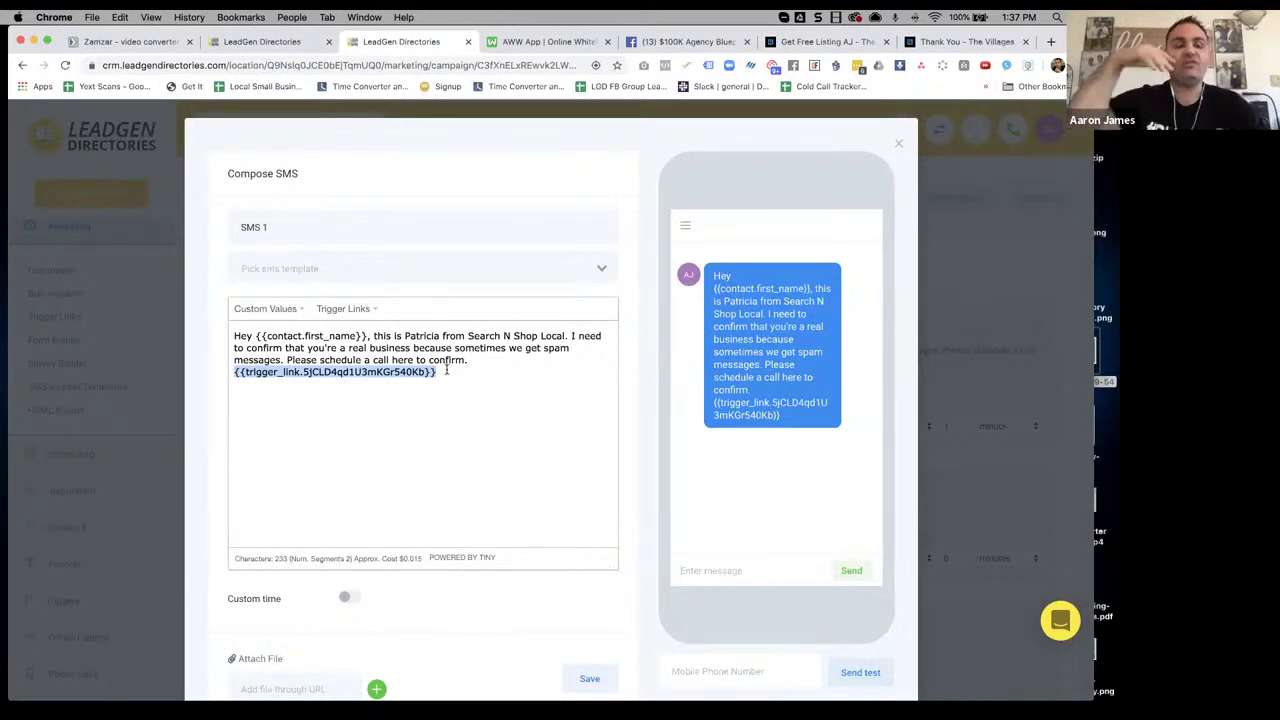
scroll(892, 163, down, 2)
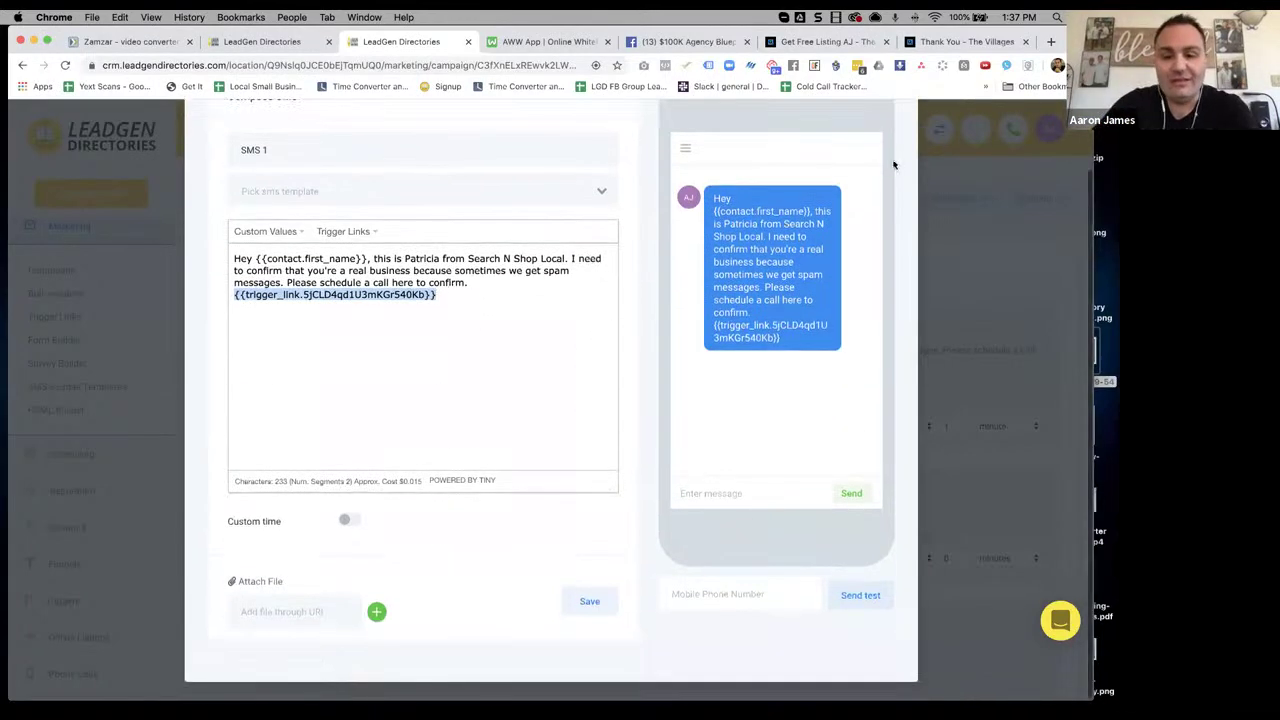
click(946, 264)
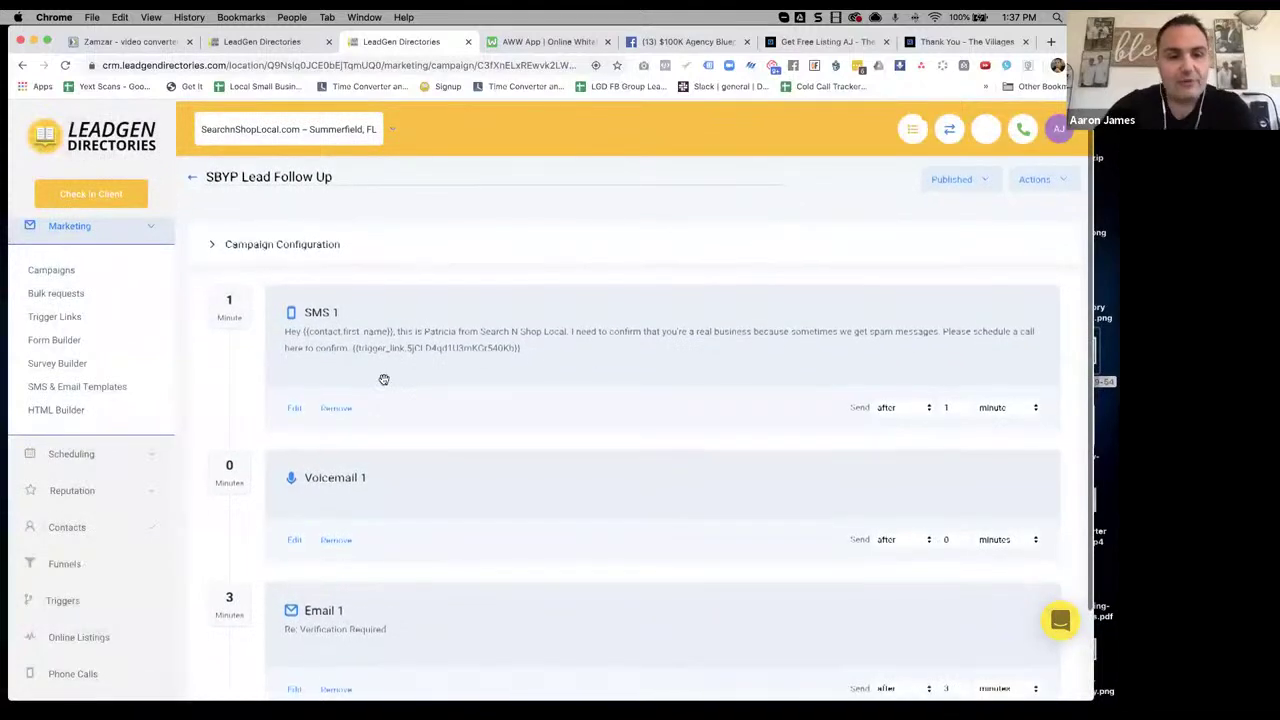
Review the campaign's SMS, voicemail and email events, and reopen the AJ trigger rule
scroll(383, 379, down, 3)
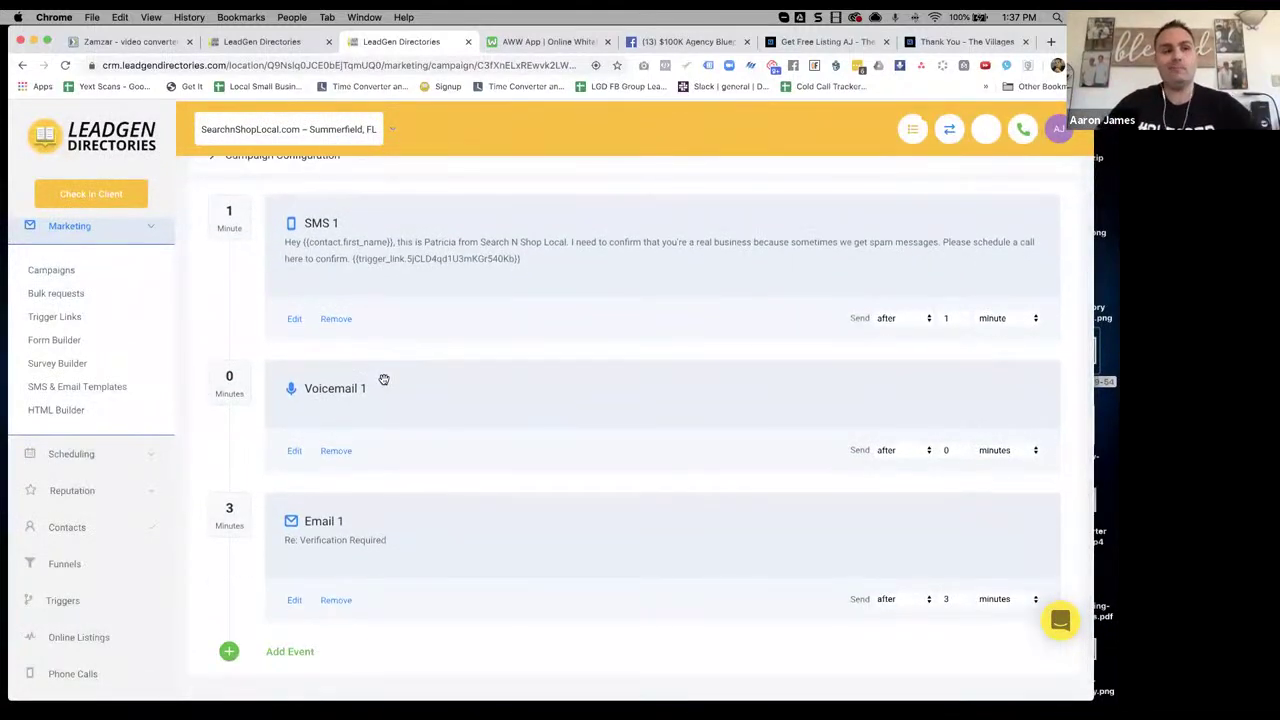
scroll(383, 379, down, 1)
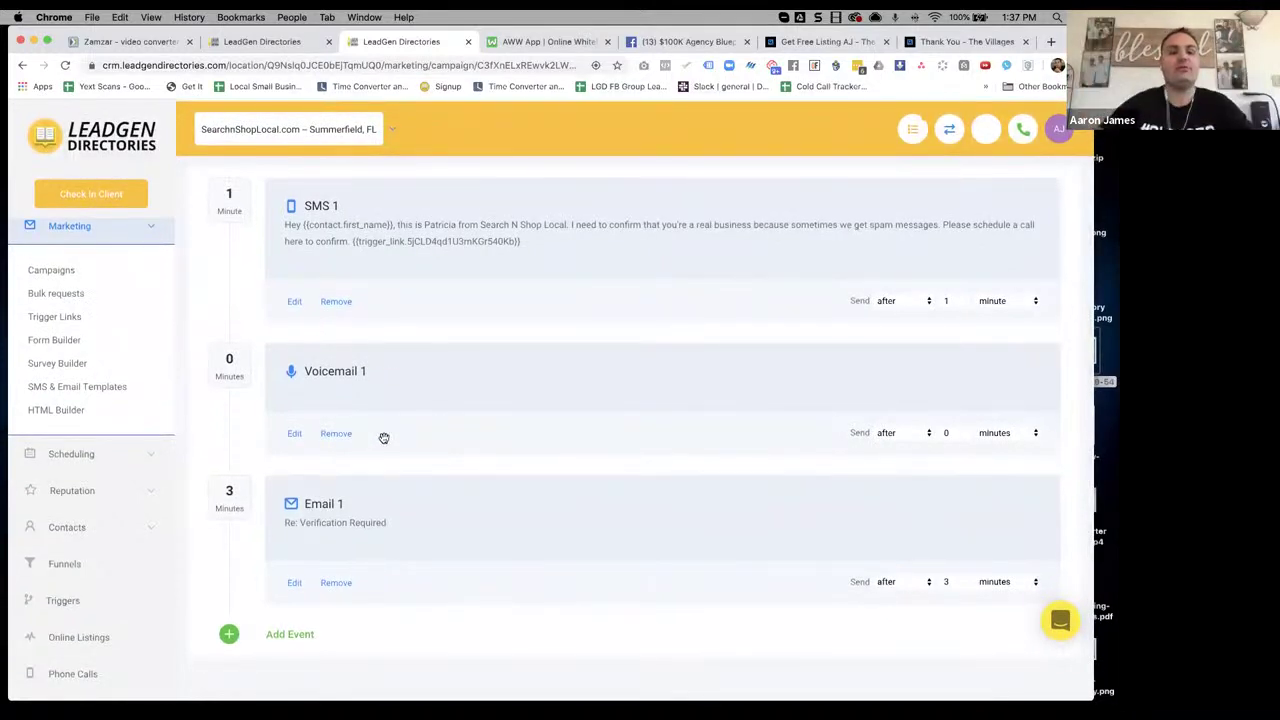
scroll(463, 354, up, 1)
scroll(143, 477, down, 1)
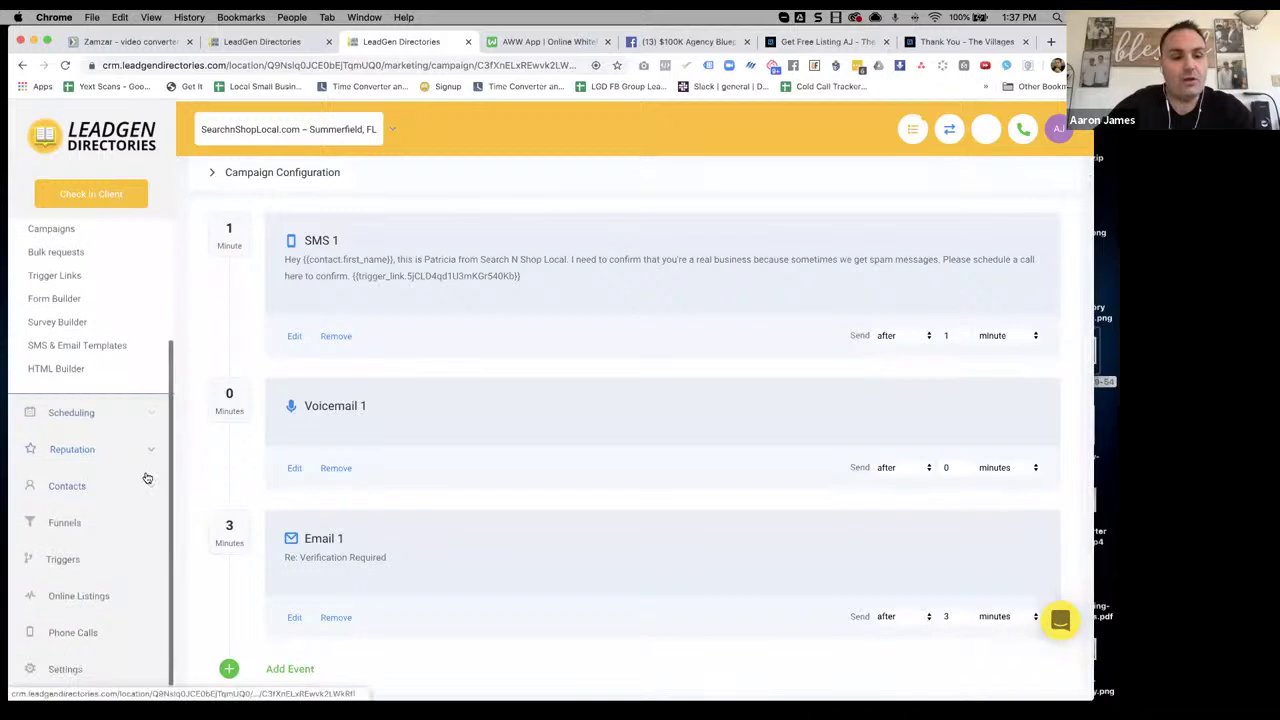
click(64, 559)
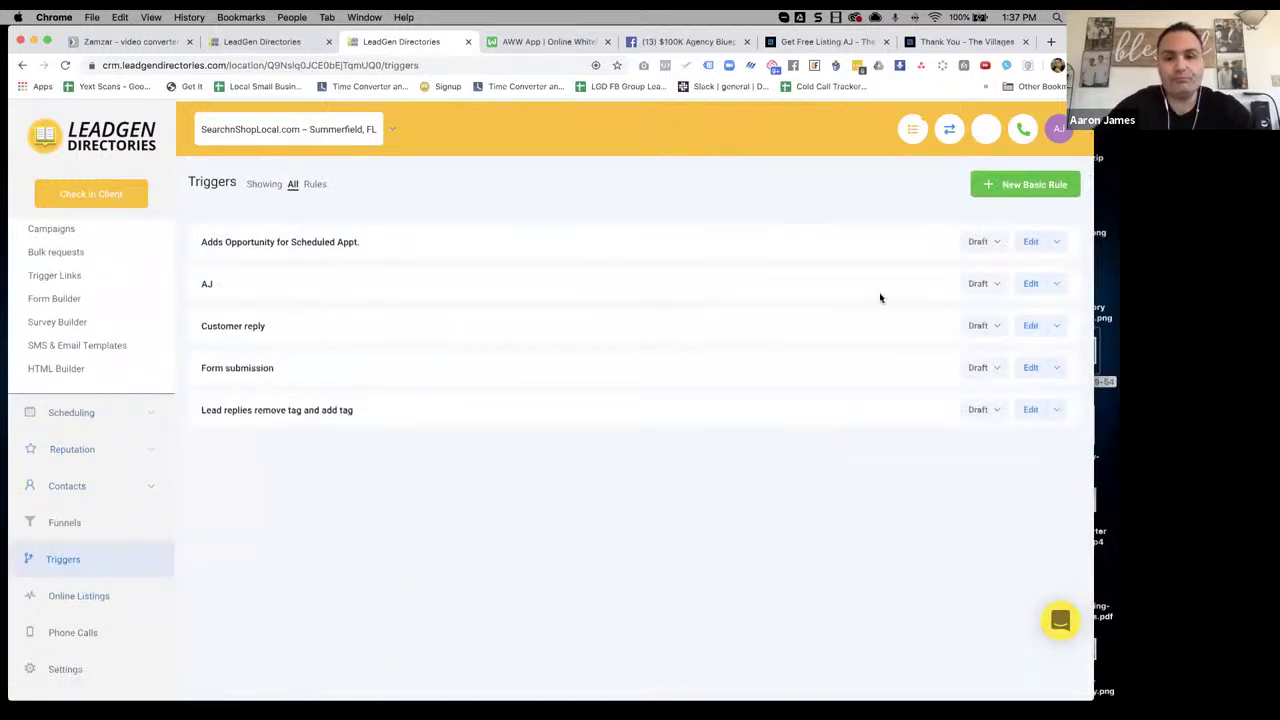
click(1031, 283)
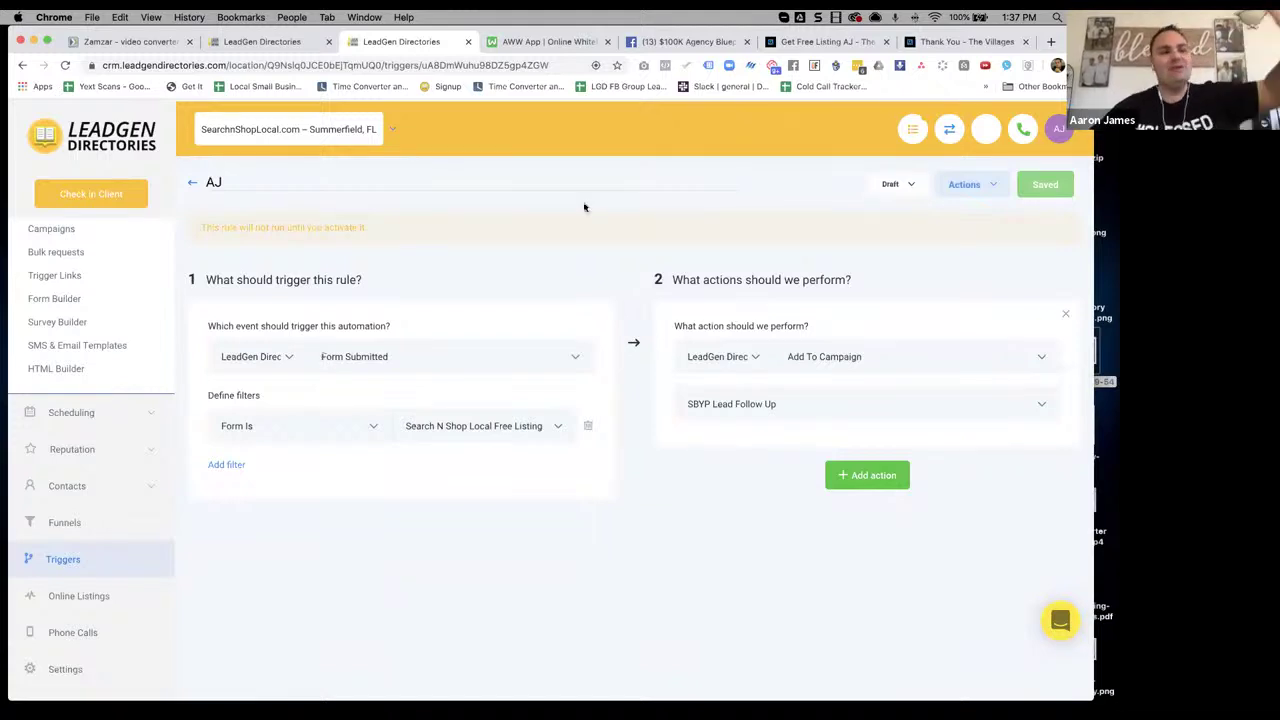
On the AWW whiteboard, draw a curved arrow from the stick figure under Forms to the one under New leads in the Pipeline
click(548, 41)
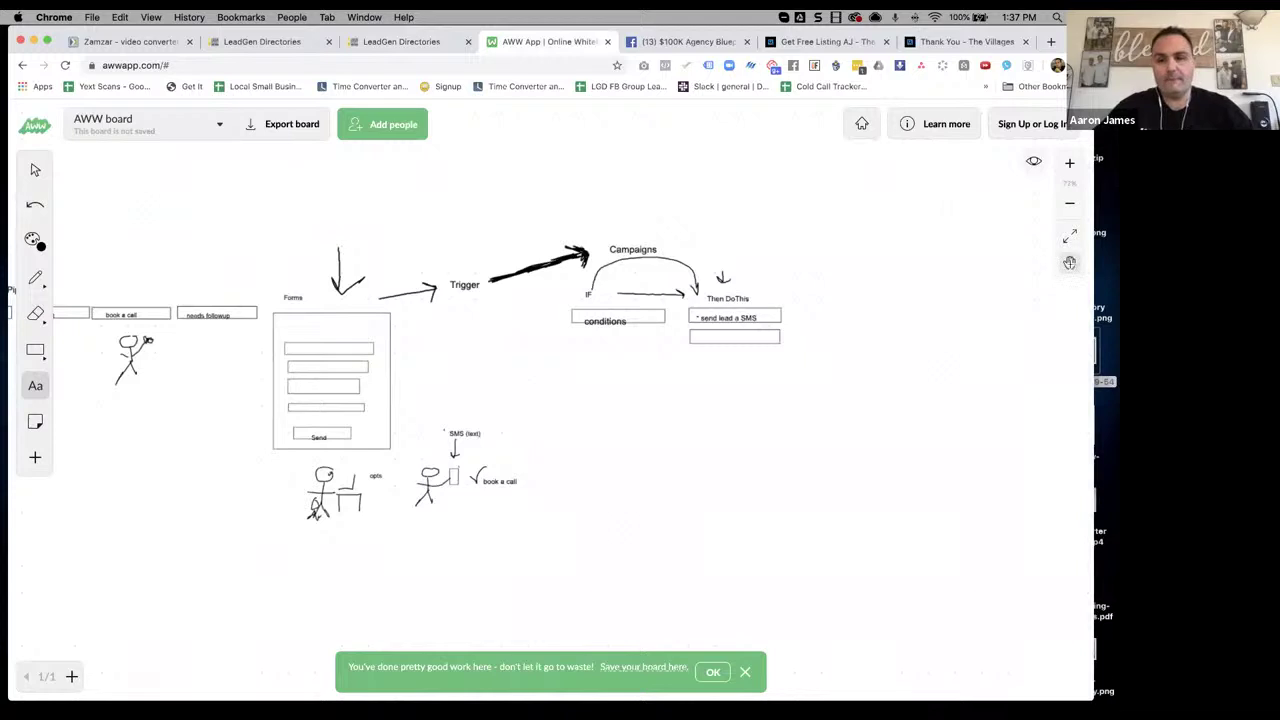
click(648, 419)
click(1069, 262)
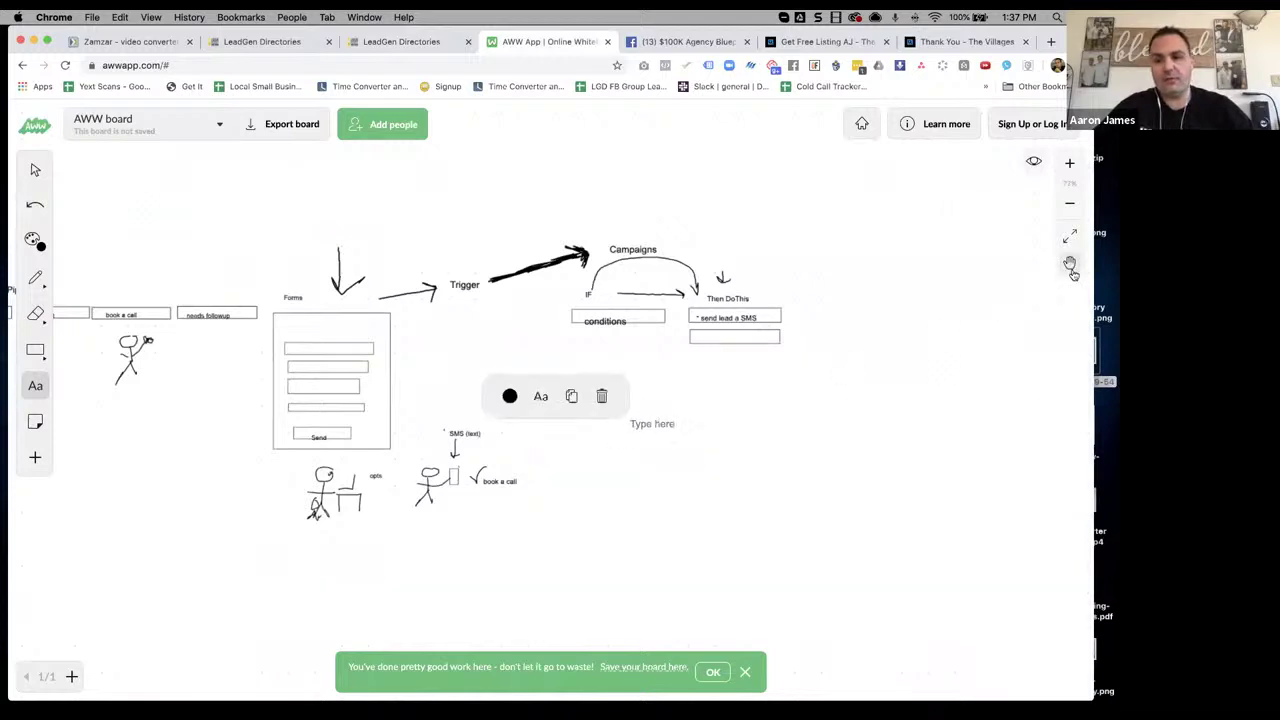
drag(589, 411, 643, 403)
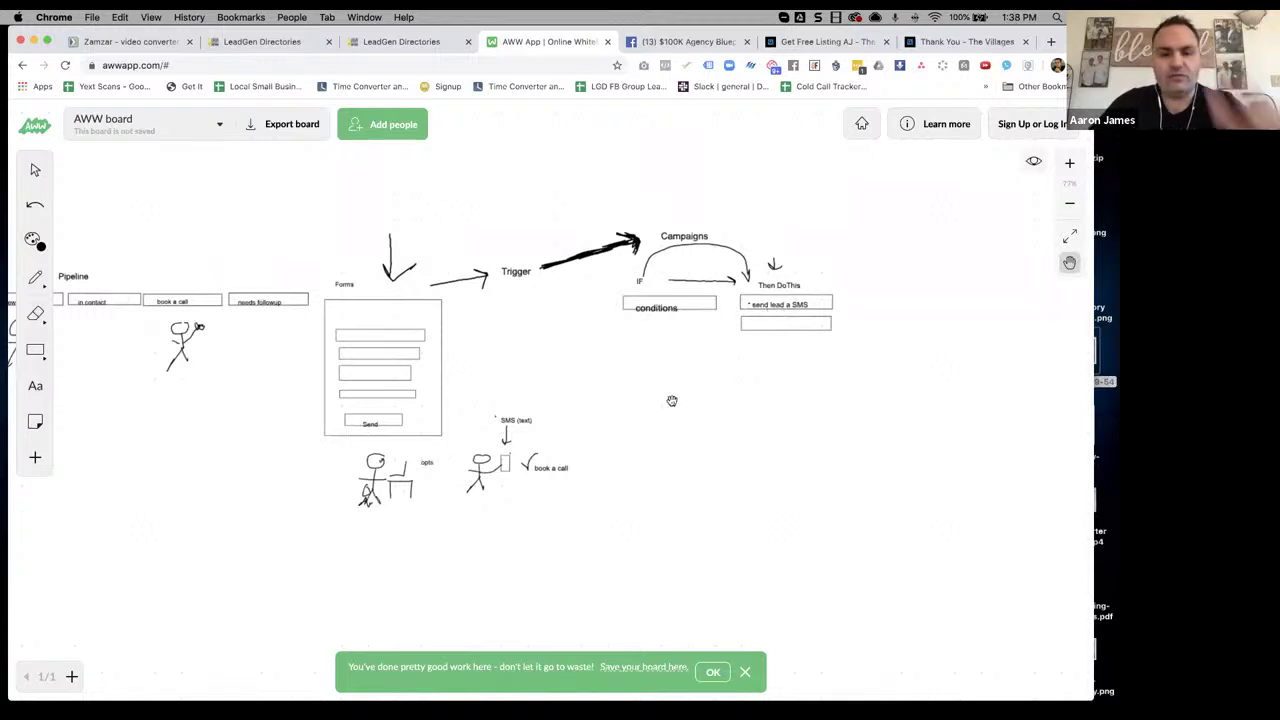
scroll(671, 400, up, 5)
drag(727, 376, 866, 366)
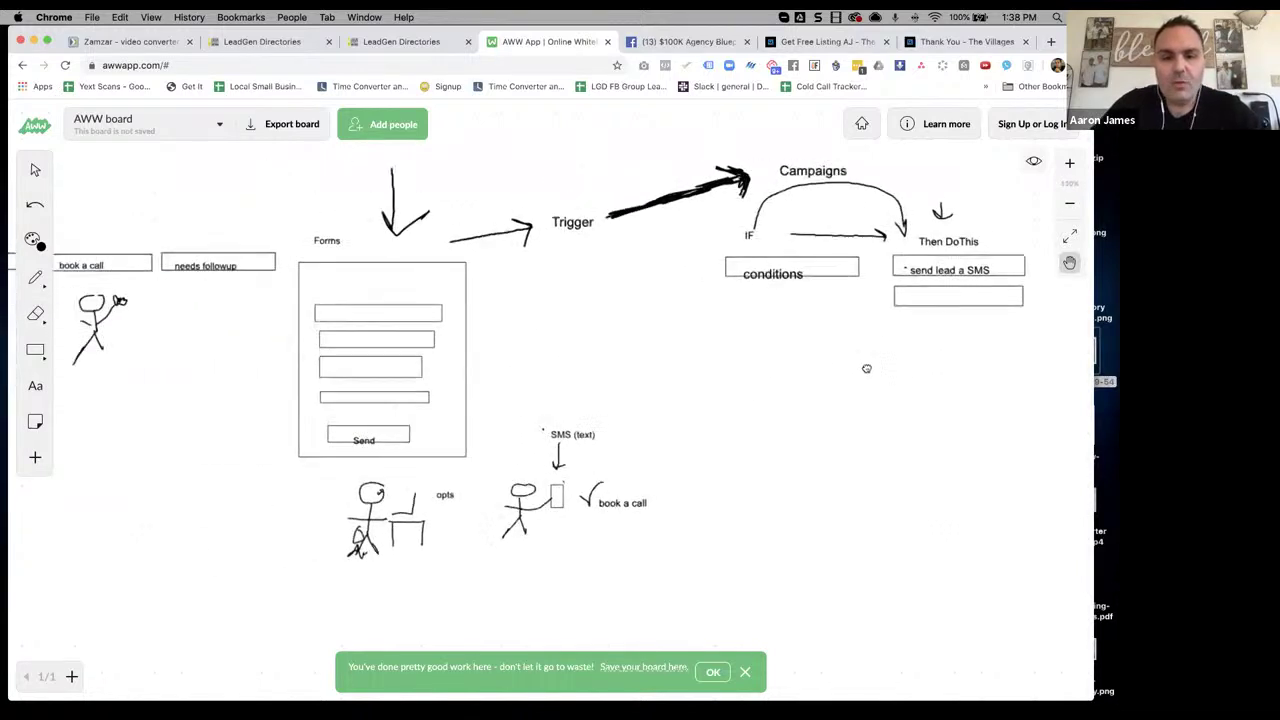
scroll(857, 374, down, 3)
scroll(858, 376, up, 1)
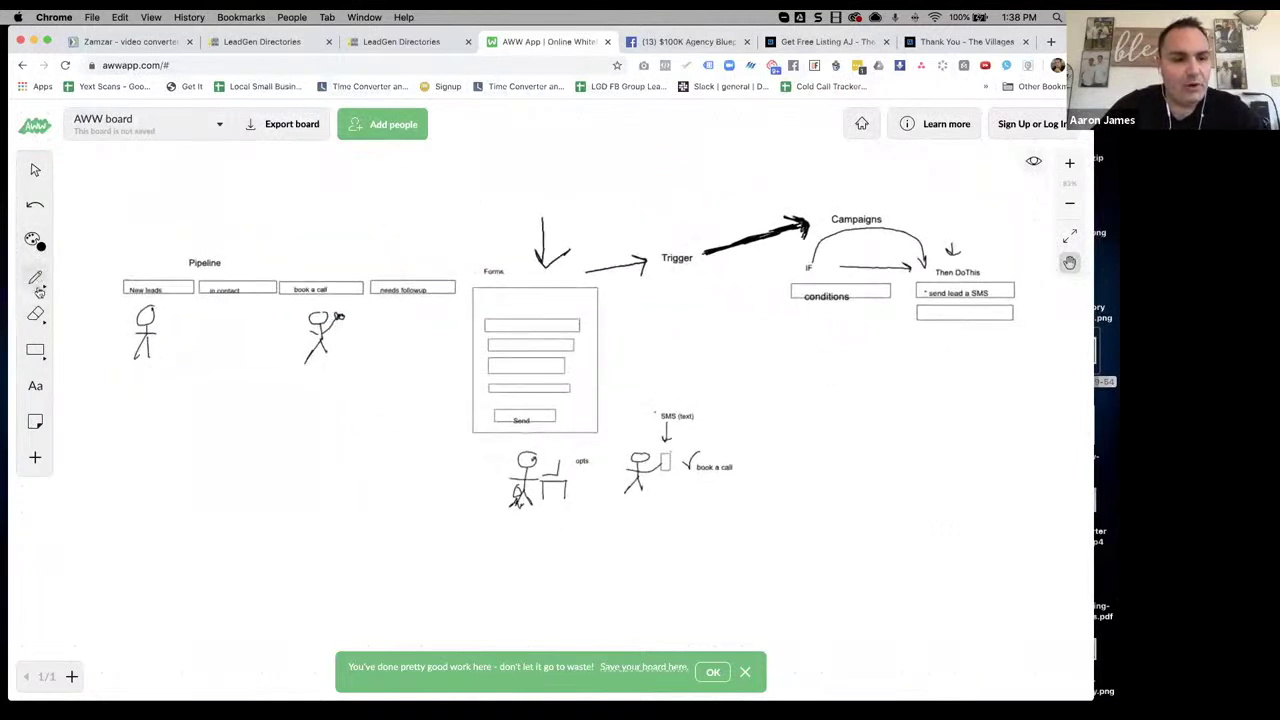
click(34, 282)
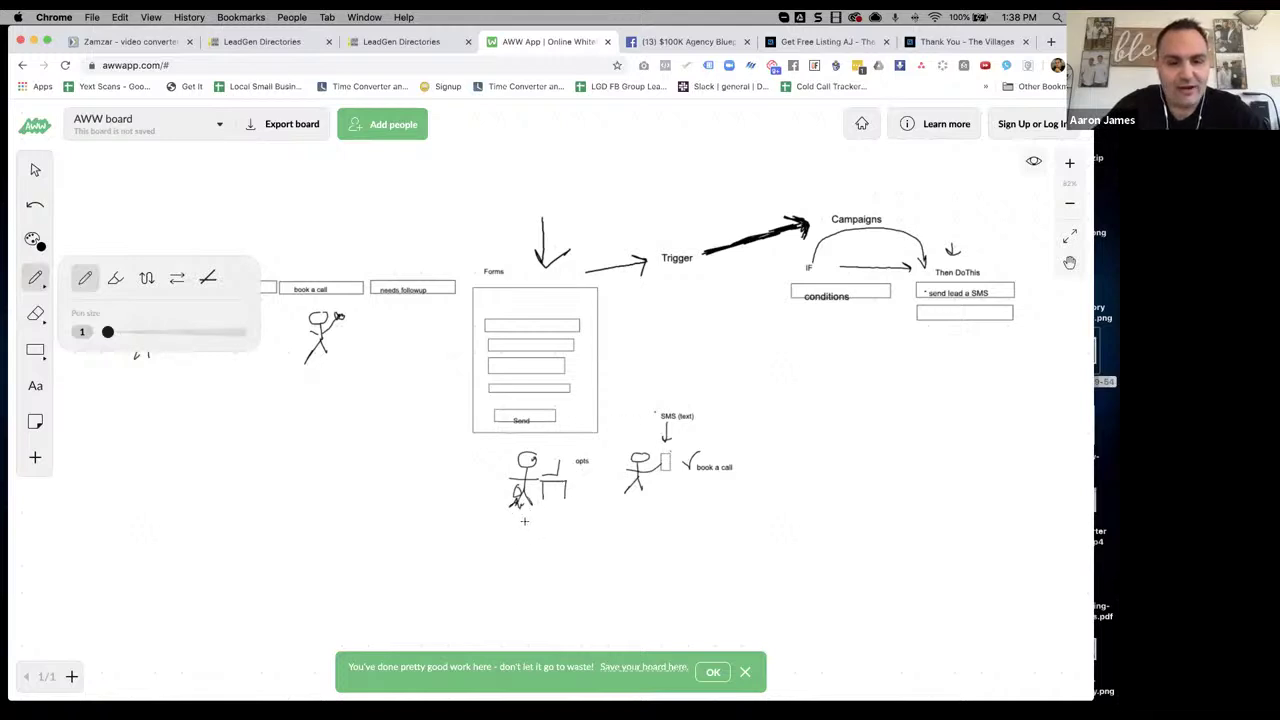
mouse_move(524, 520)
mouse_down()
mouse_move(425, 527)
mouse_move(228, 437)
mouse_move(175, 362)
mouse_move(166, 384)
mouse_move(199, 370)
mouse_up()
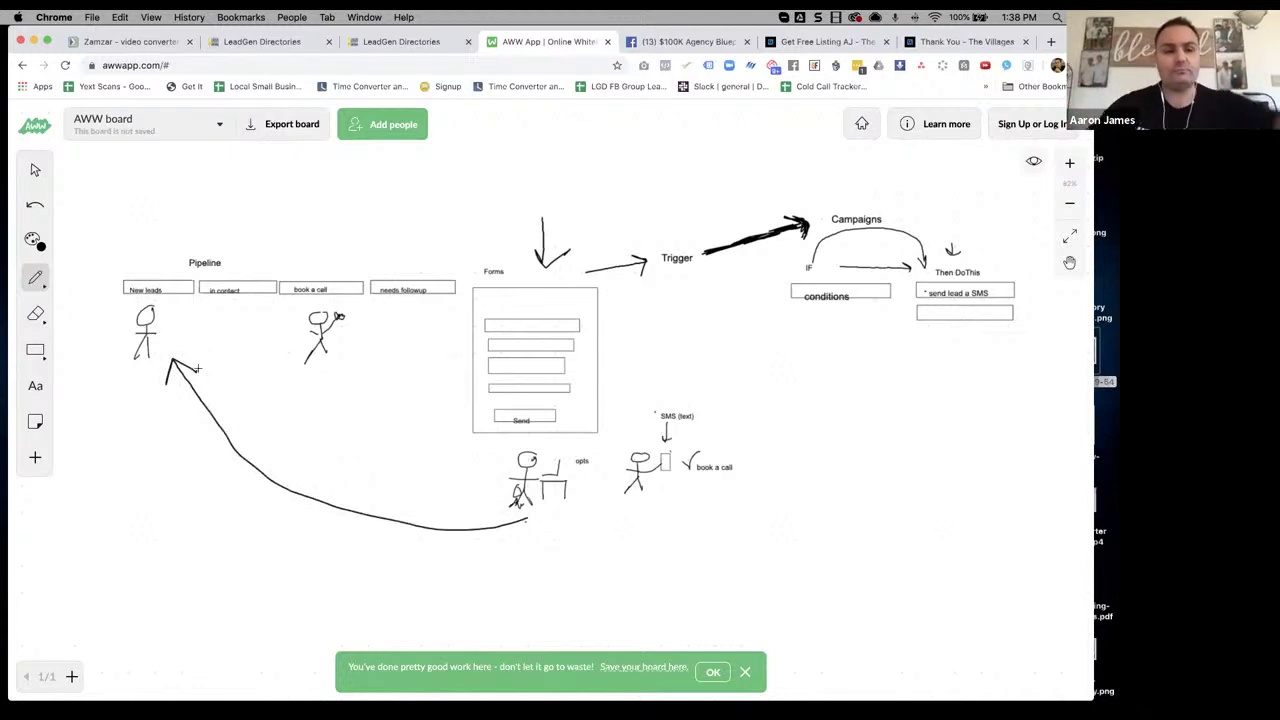
Back in the LeadGen Directories AJ rule, add an Add Opportunity action using the New Listing Flow pipeline
click(406, 42)
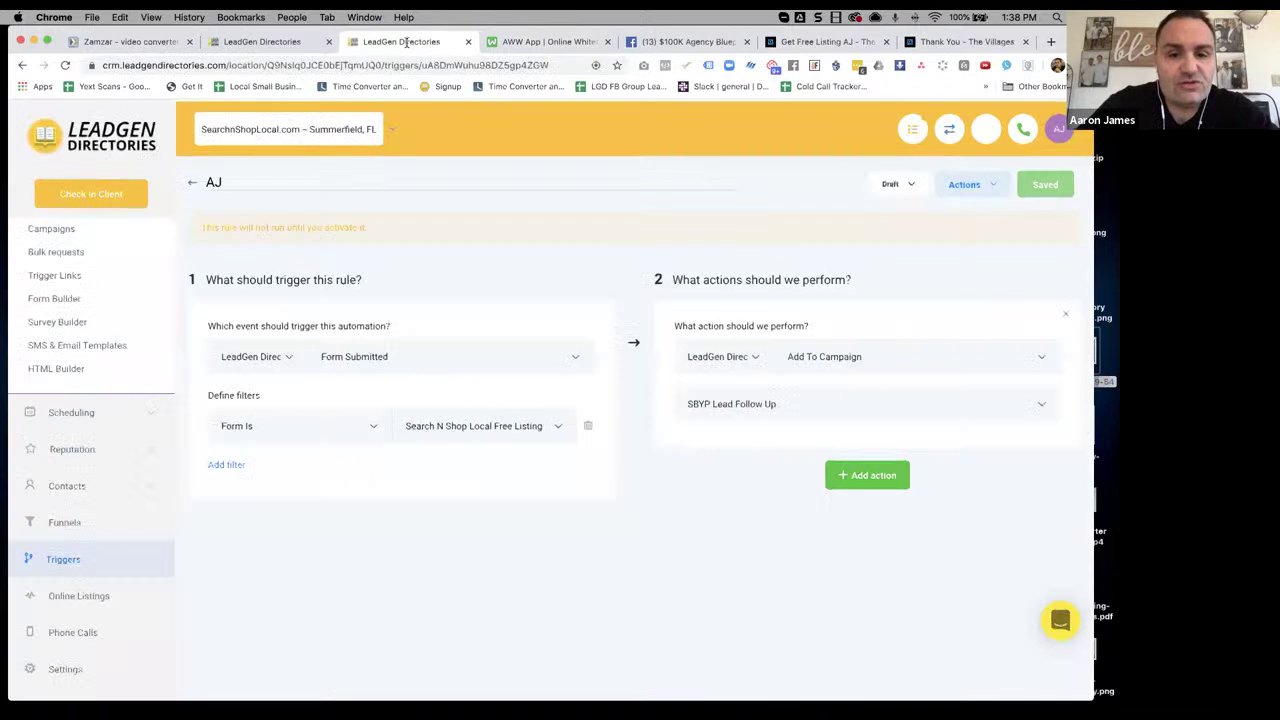
click(876, 480)
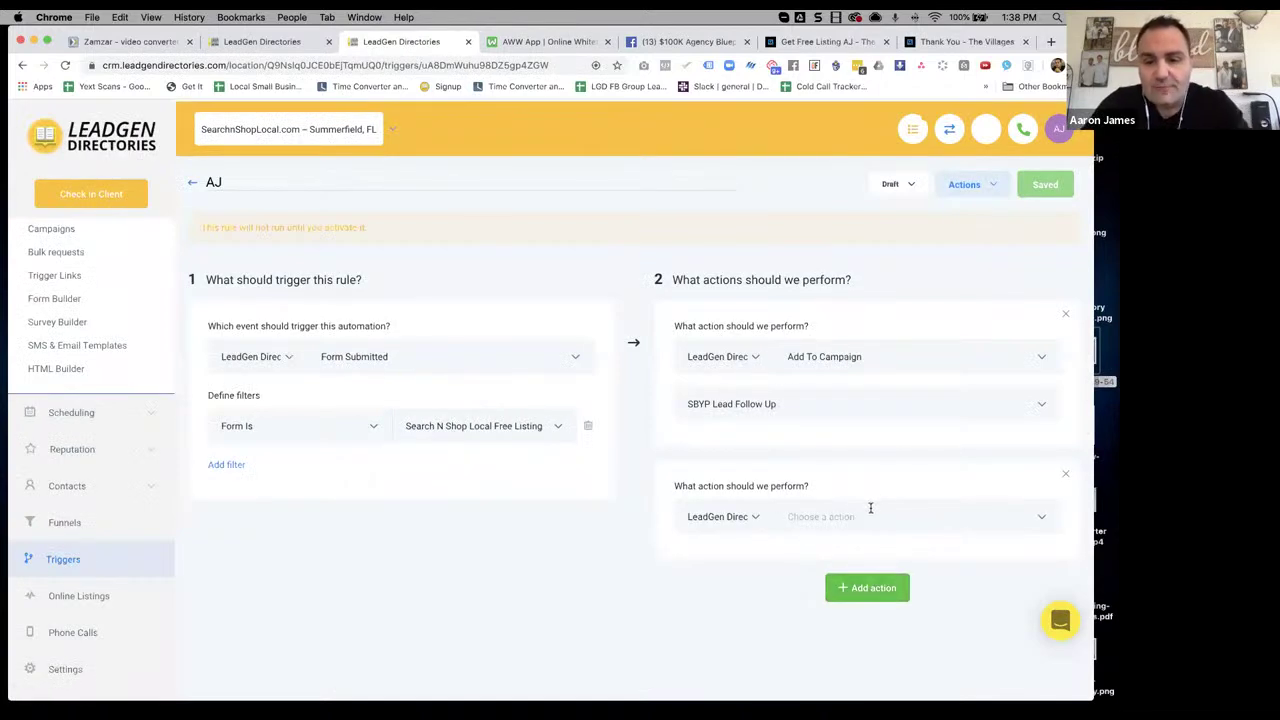
click(868, 508)
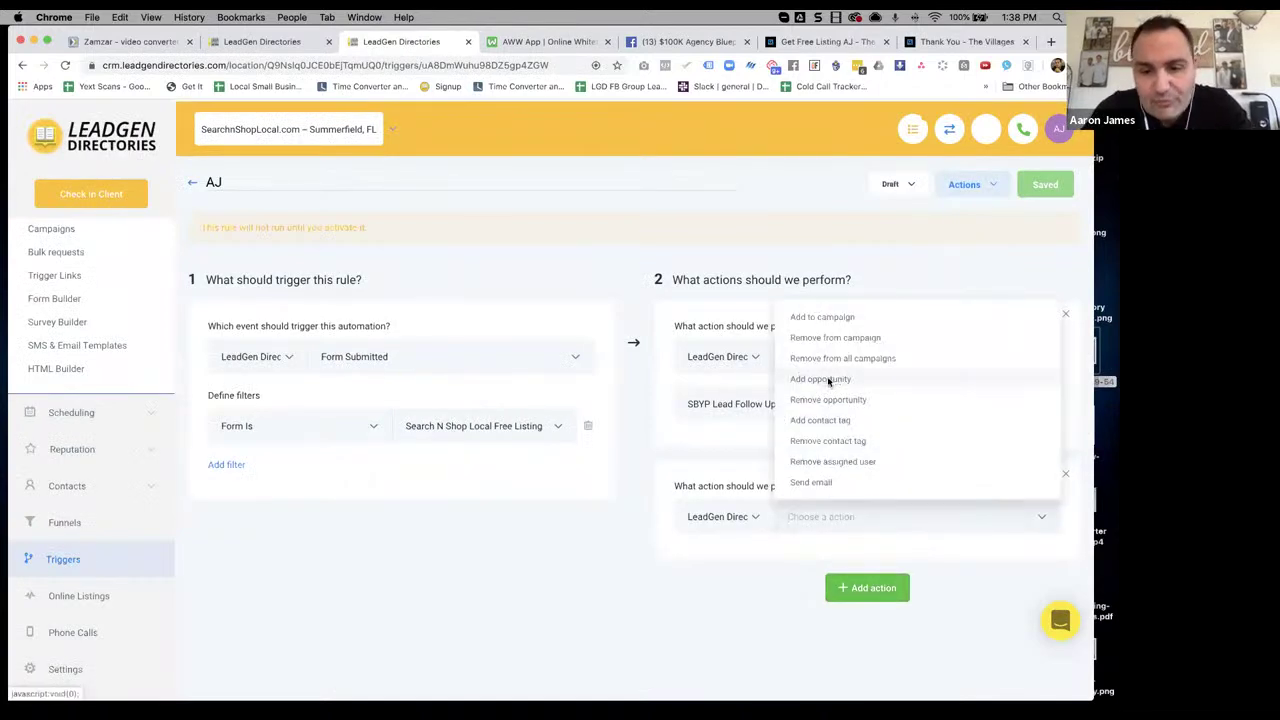
click(828, 380)
scroll(77, 380, up, 3)
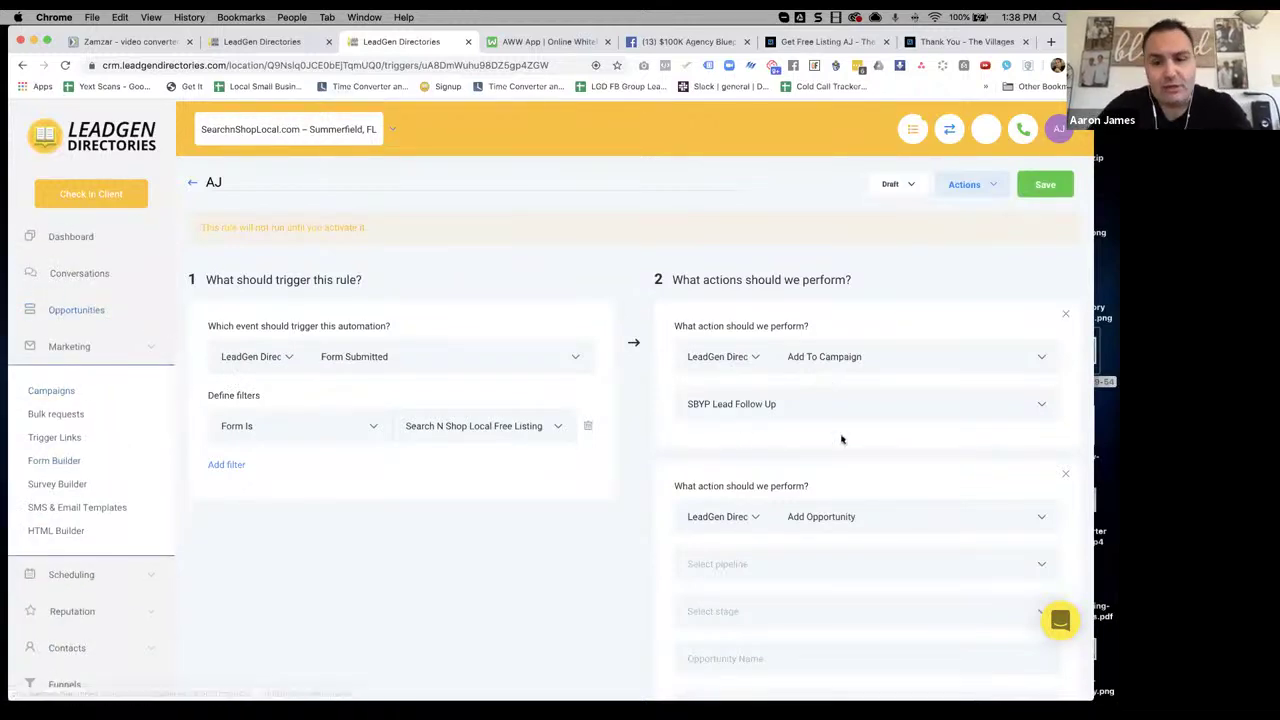
scroll(841, 434, down, 1)
scroll(841, 434, down, 2)
click(783, 458)
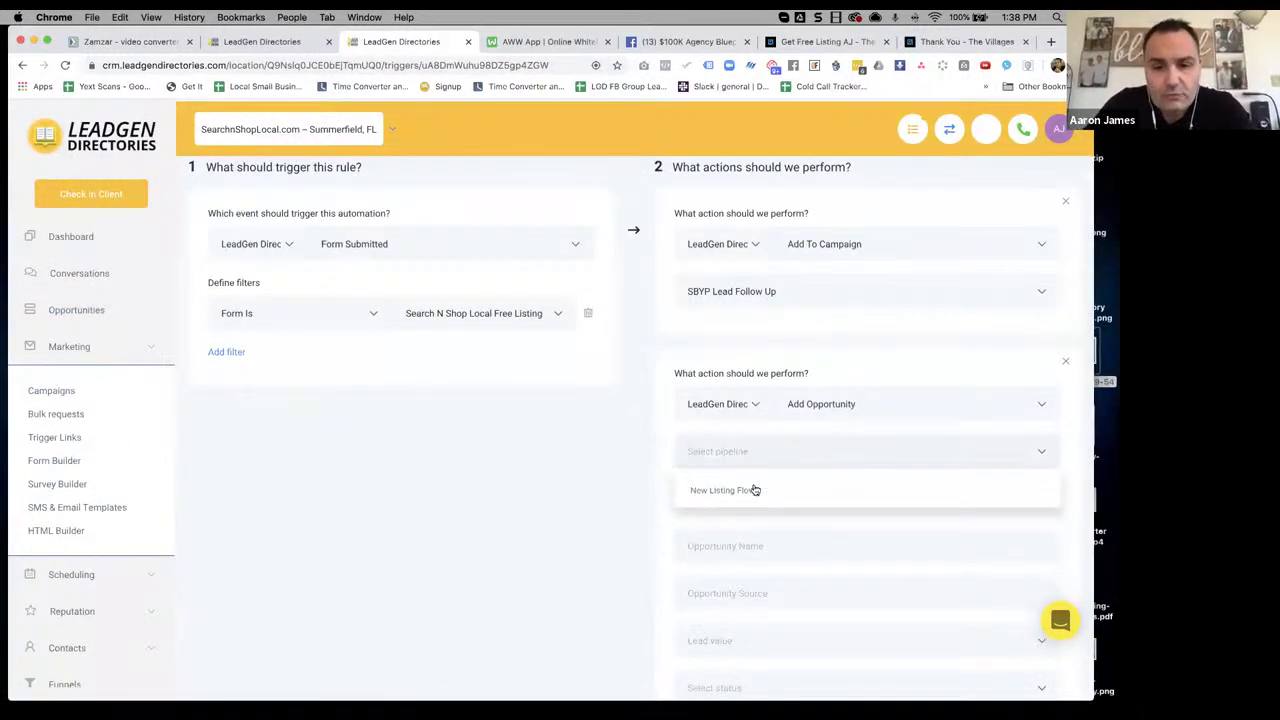
click(750, 489)
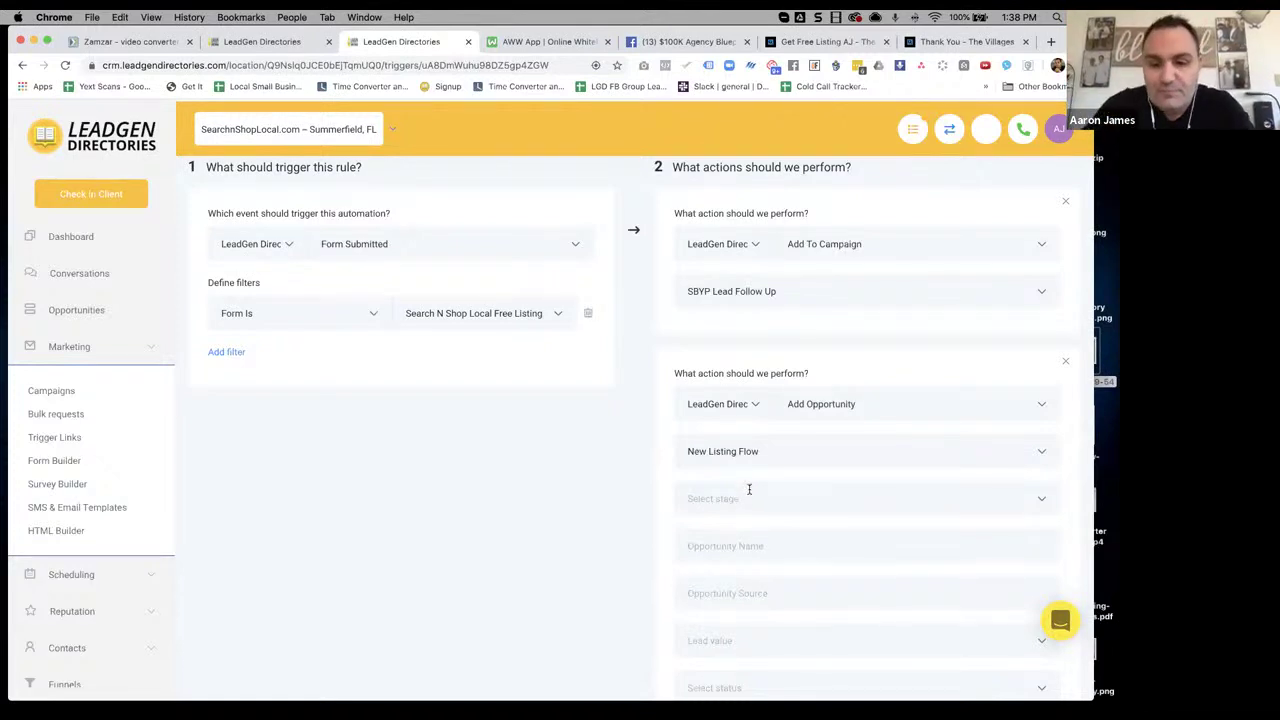
Set the opportunity's stage to New lead and its lead value to 25
click(747, 498)
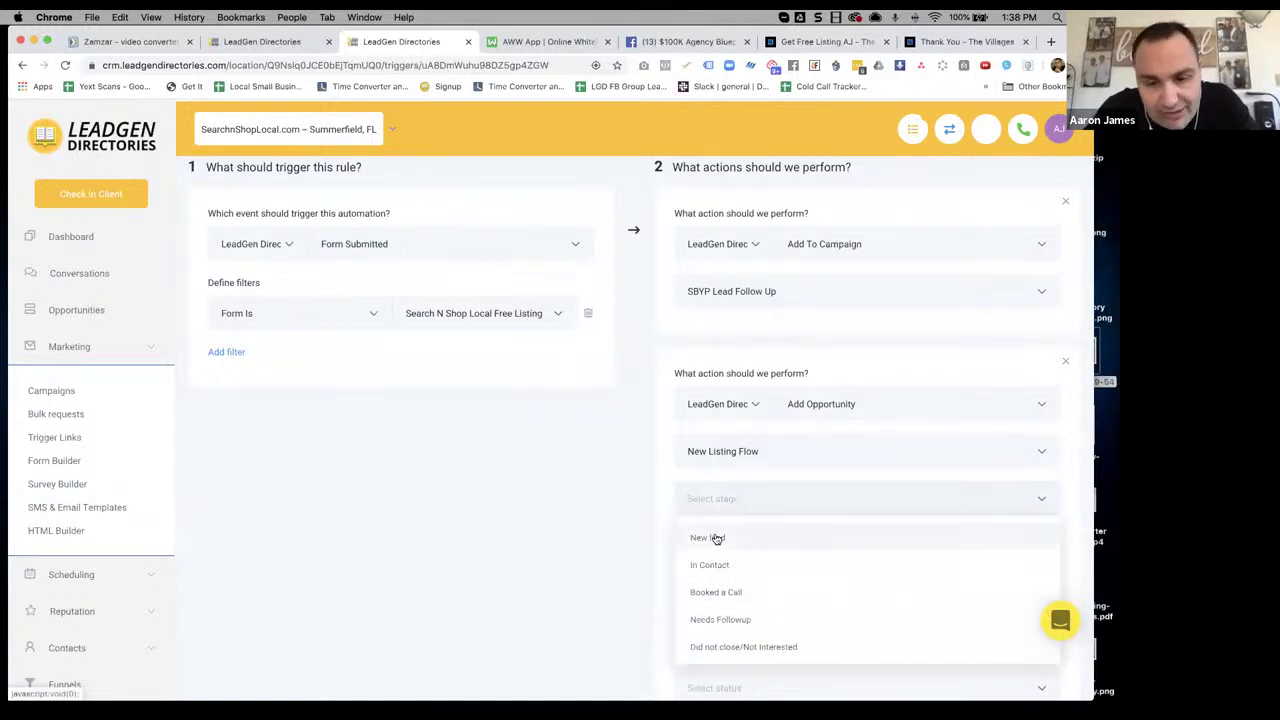
click(711, 534)
scroll(776, 482, down, 1)
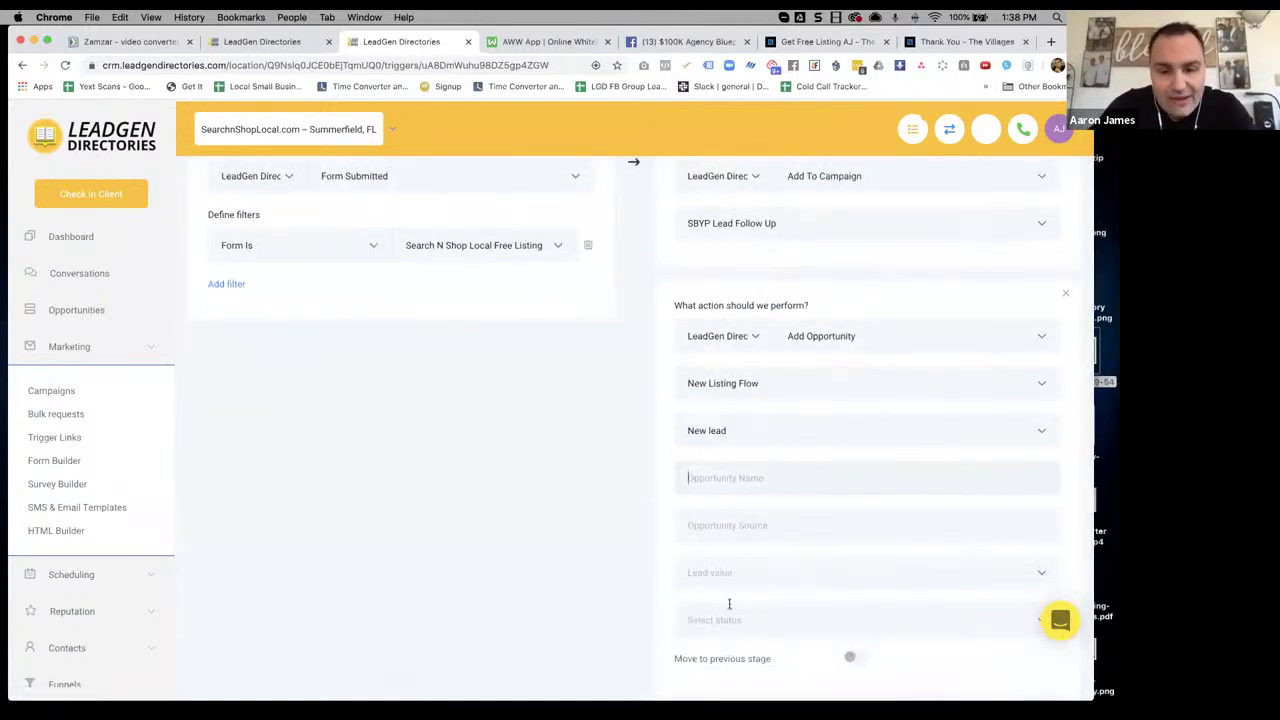
click(750, 562)
scroll(750, 560, down, 1)
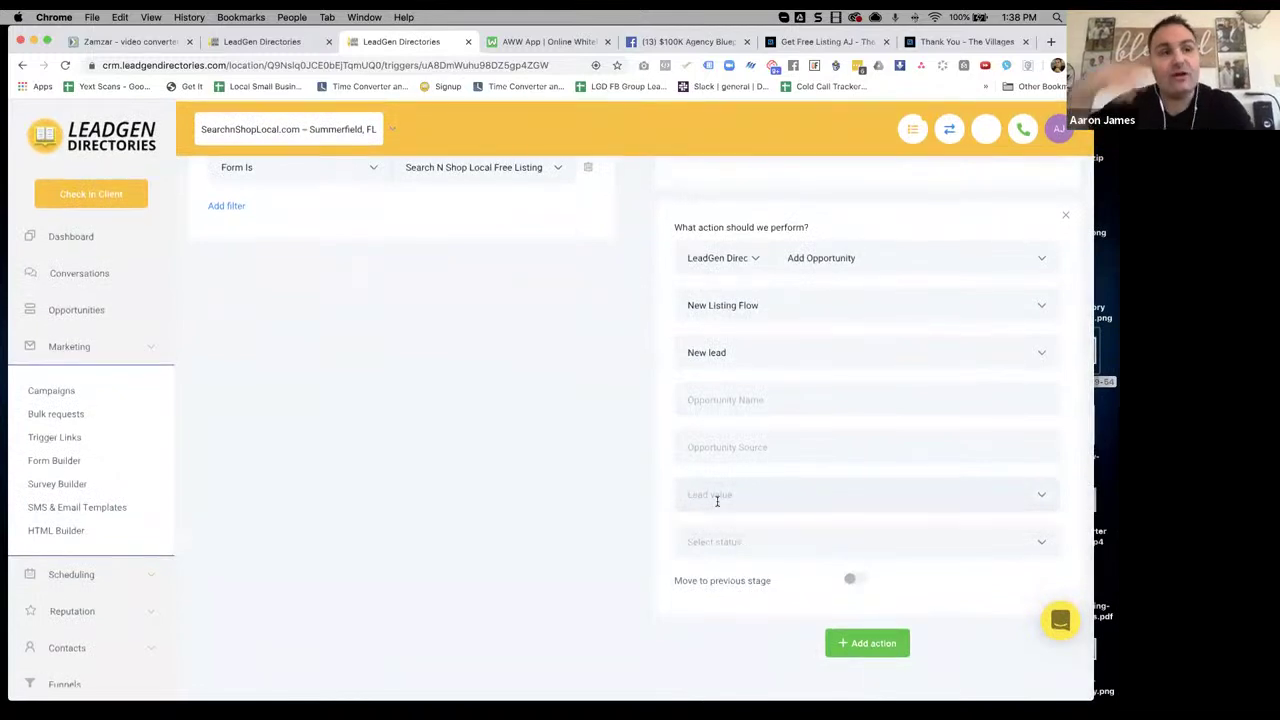
text(25)
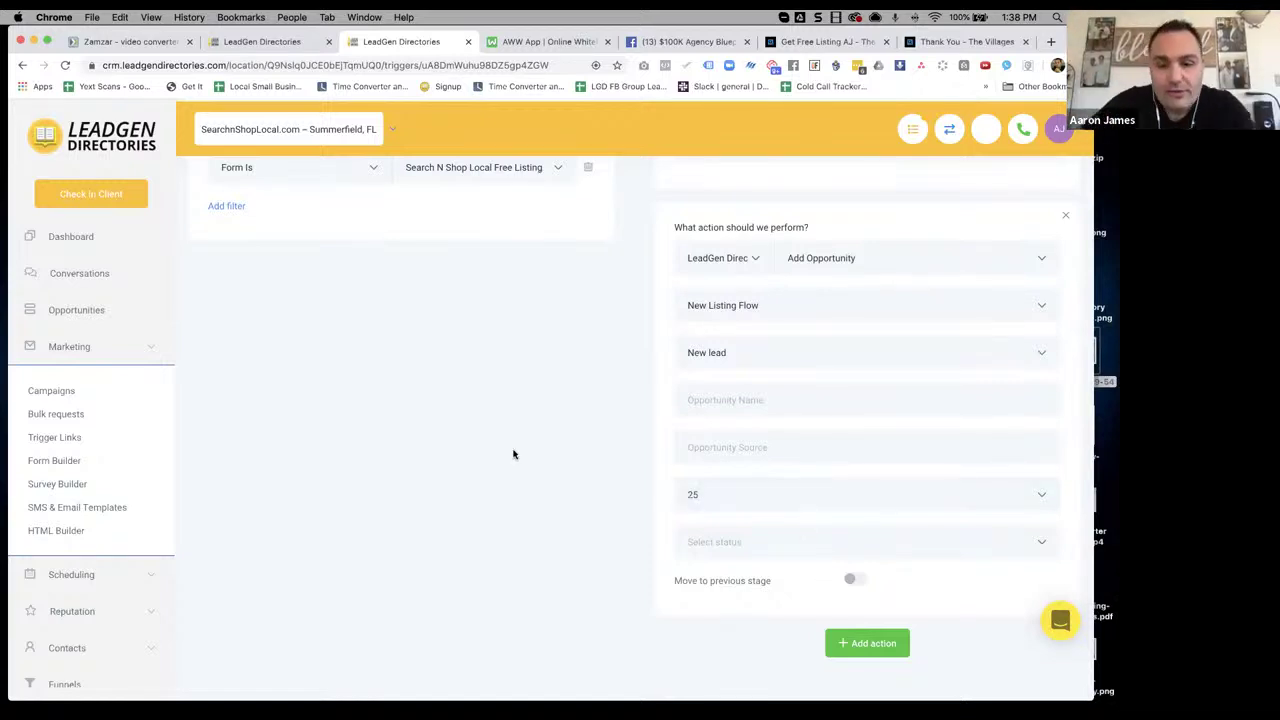
scroll(513, 454, up, 4)
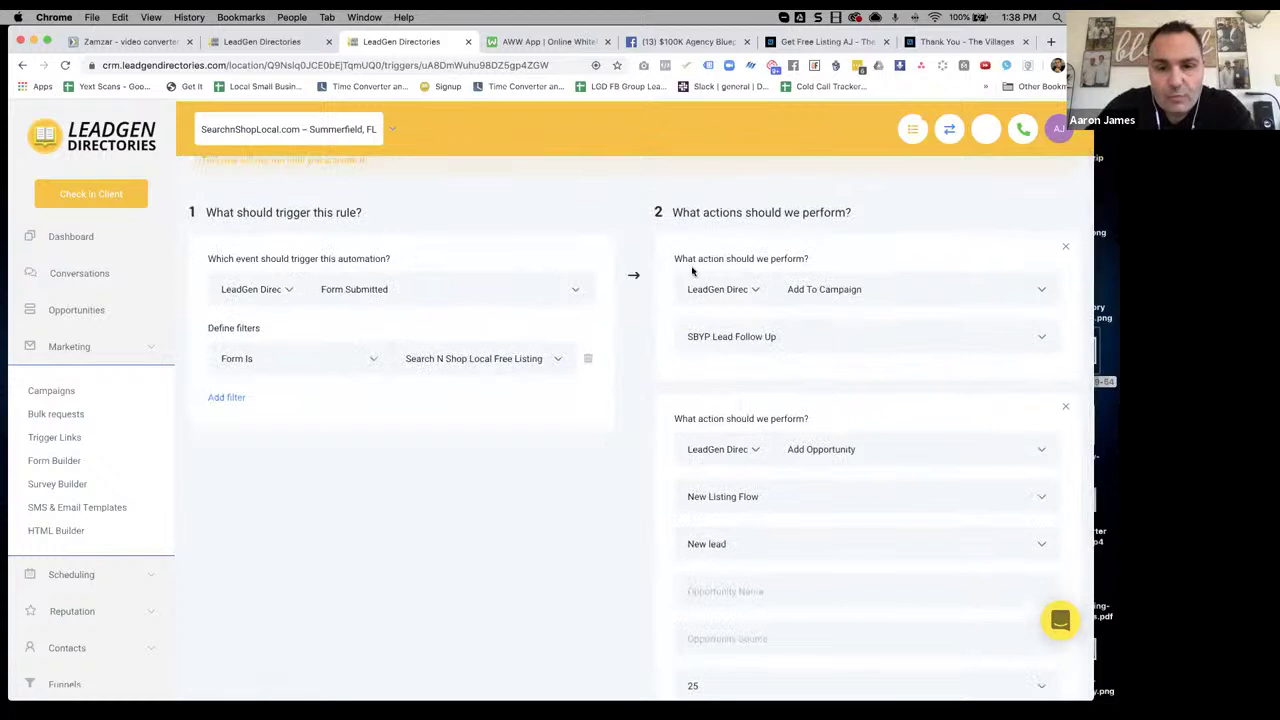
On the AWW whiteboard, label the empty box below "send lead a SMS" under Then DoThis with the text "add to pipeline"
click(560, 44)
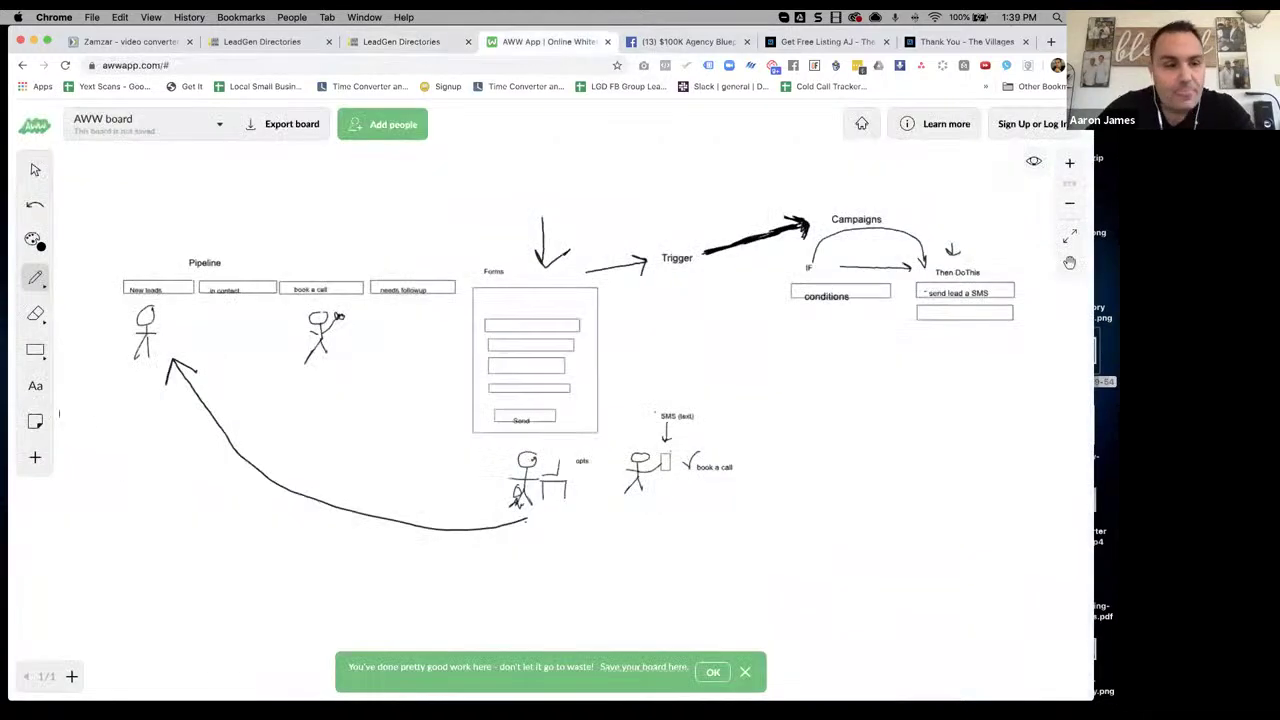
click(35, 385)
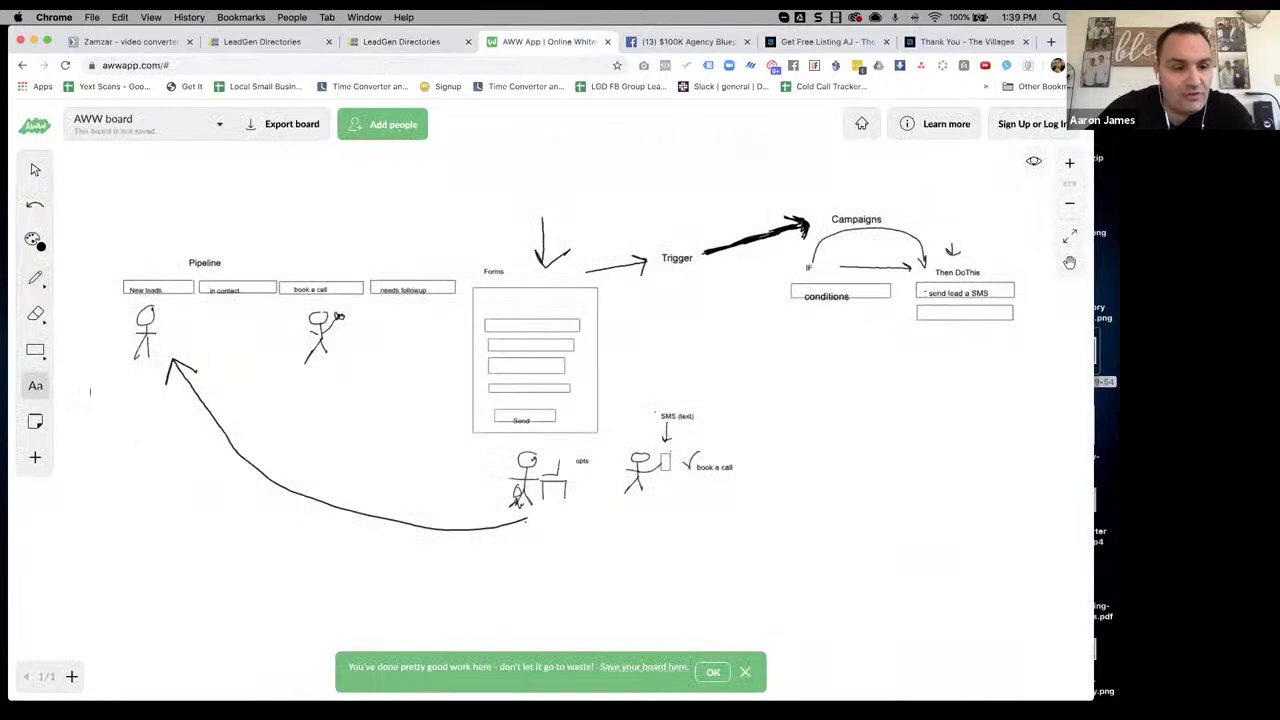
click(926, 313)
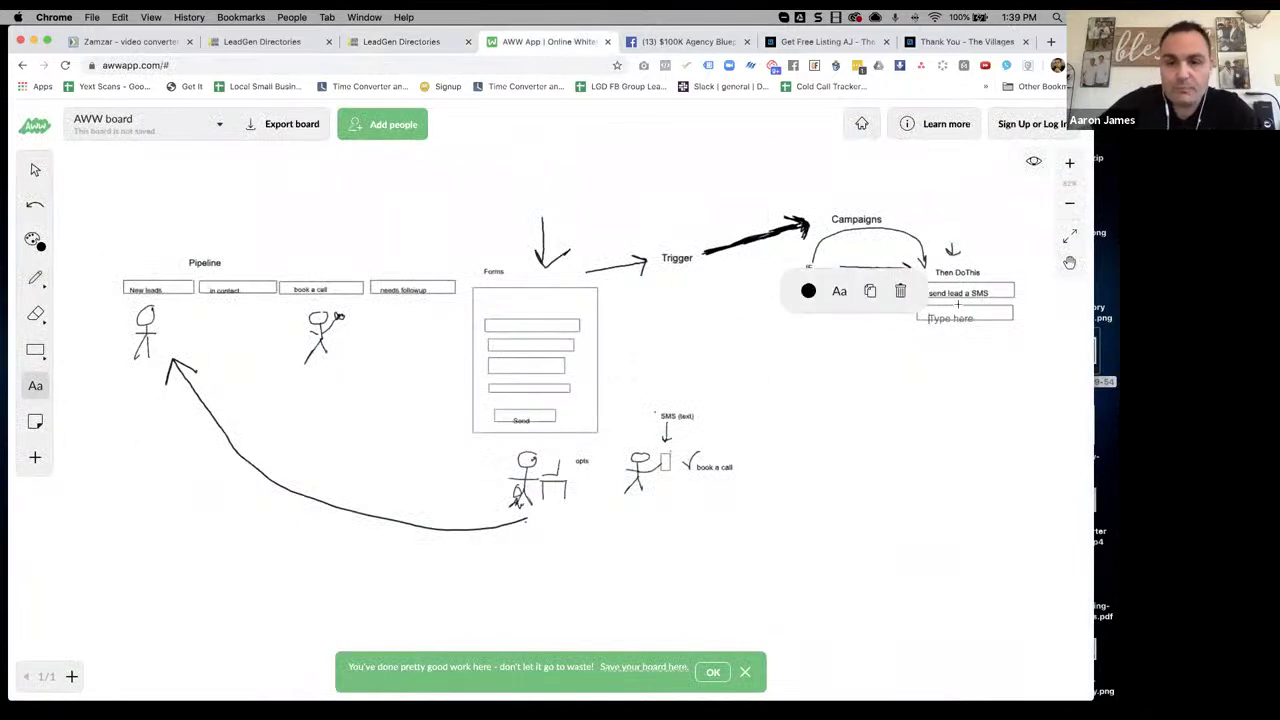
text(add to pipeline)
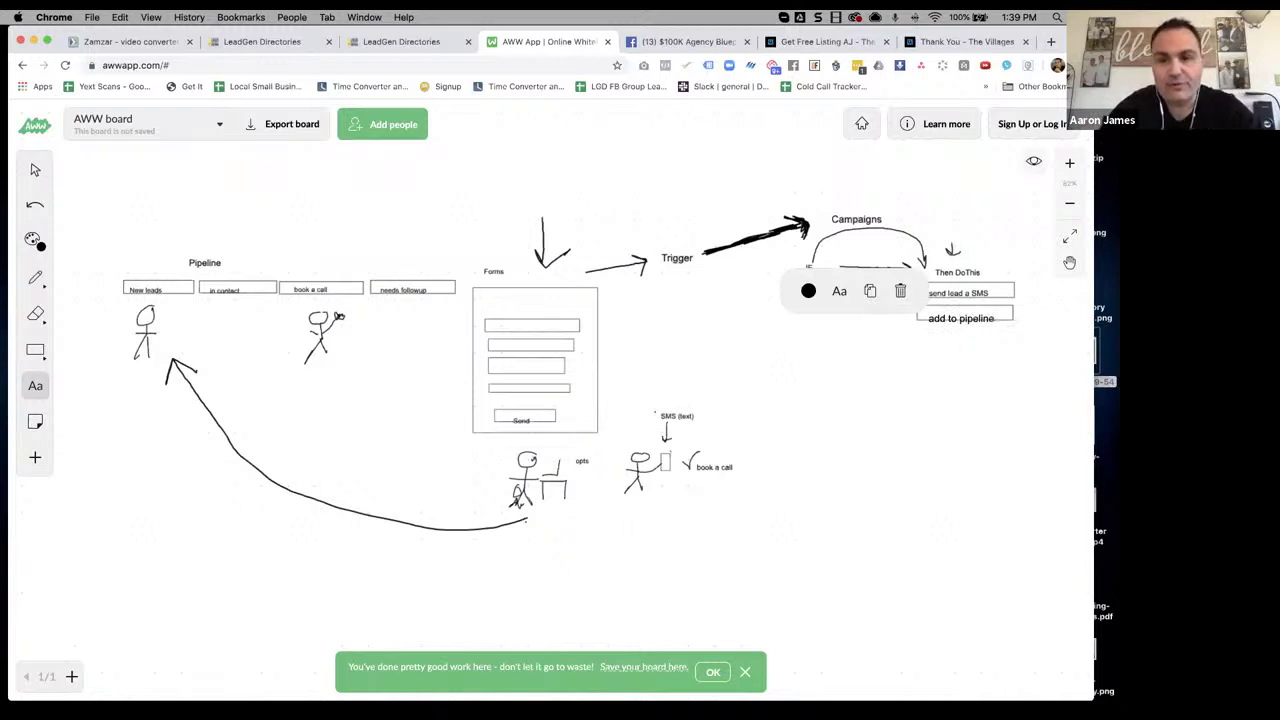
click(794, 352)
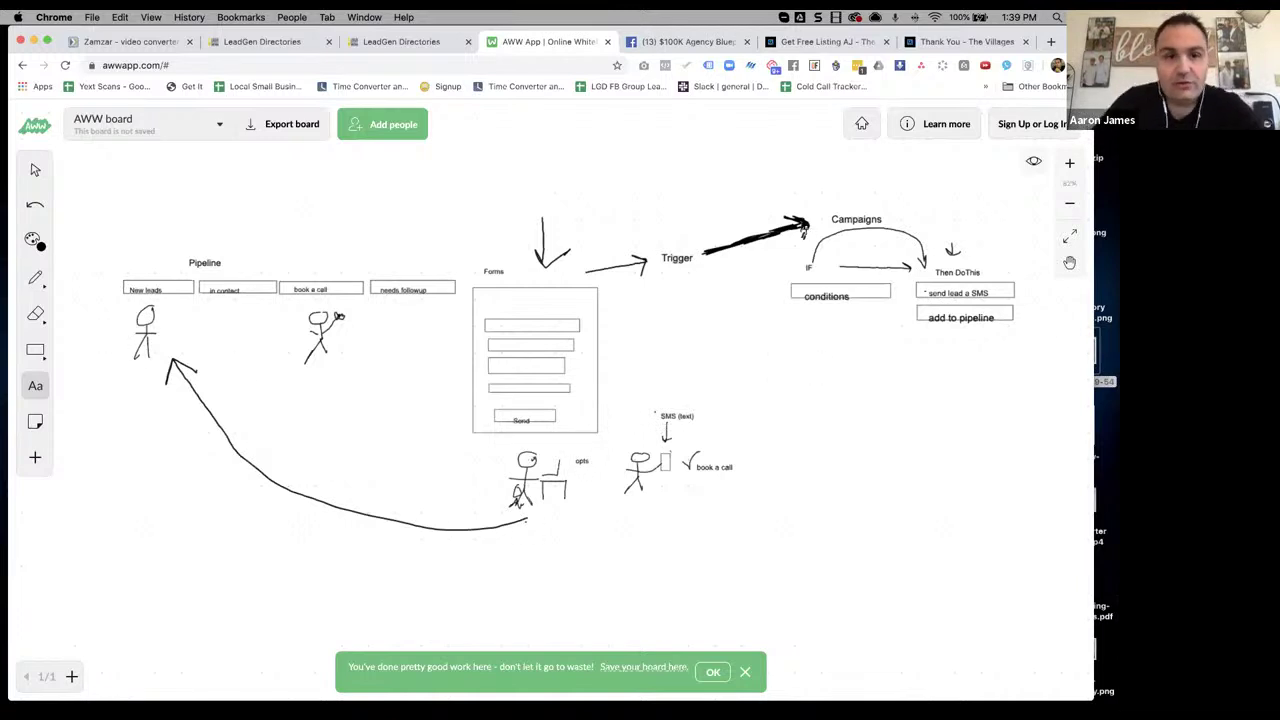
Back in LeadGen Directories, rename the AJ rule "Submits Free listing Form | Send SMS | Add to Pipeline" and save it
click(395, 42)
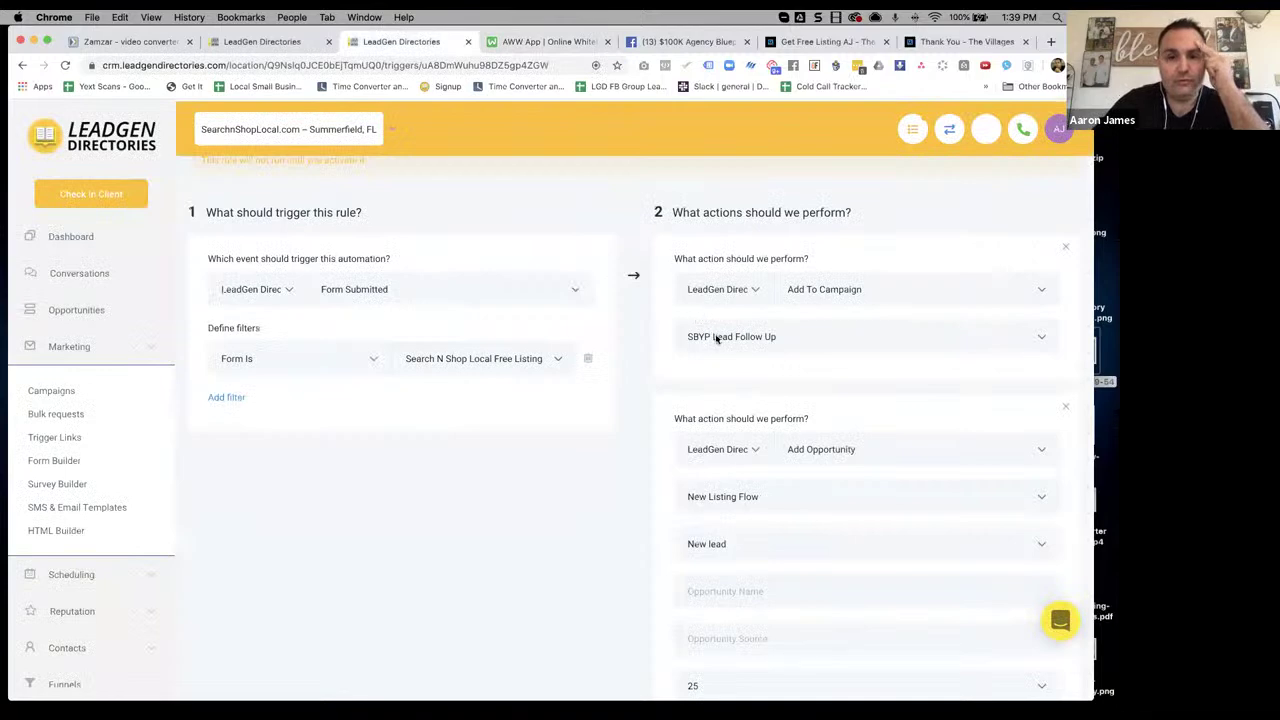
scroll(716, 338, down, 4)
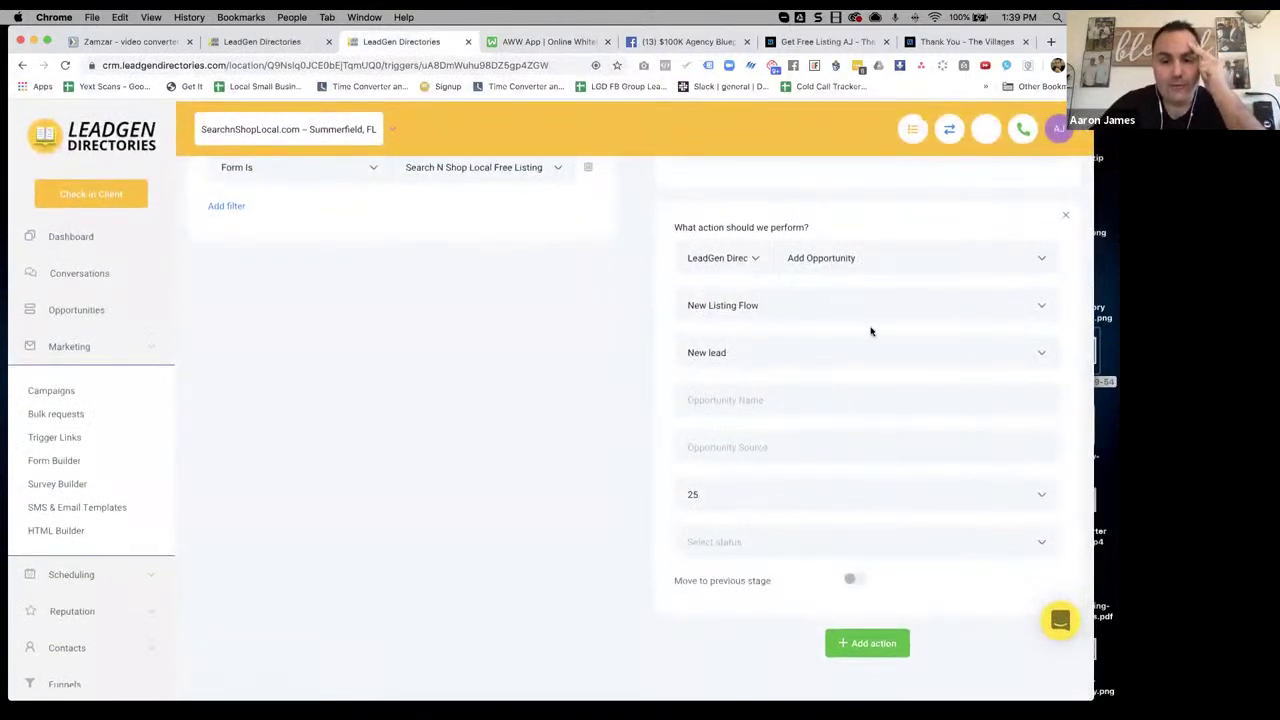
scroll(840, 314, up, 5)
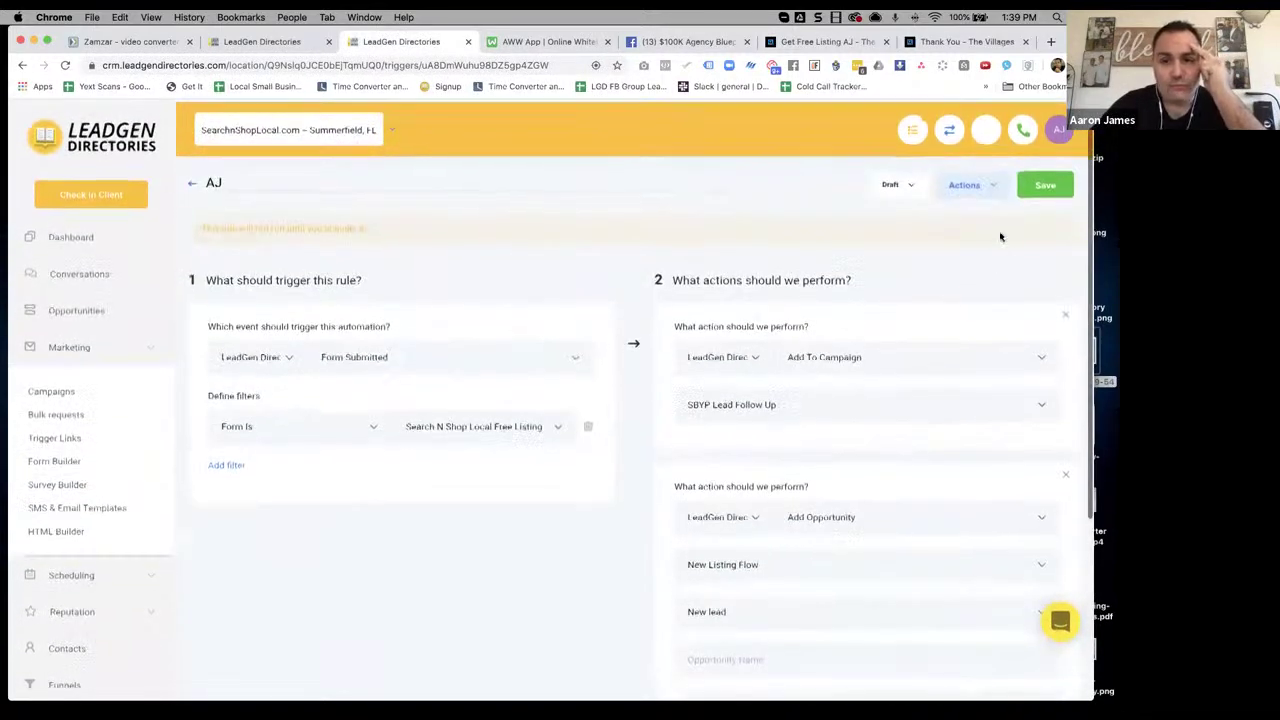
click(238, 182)
double_click(214, 182)
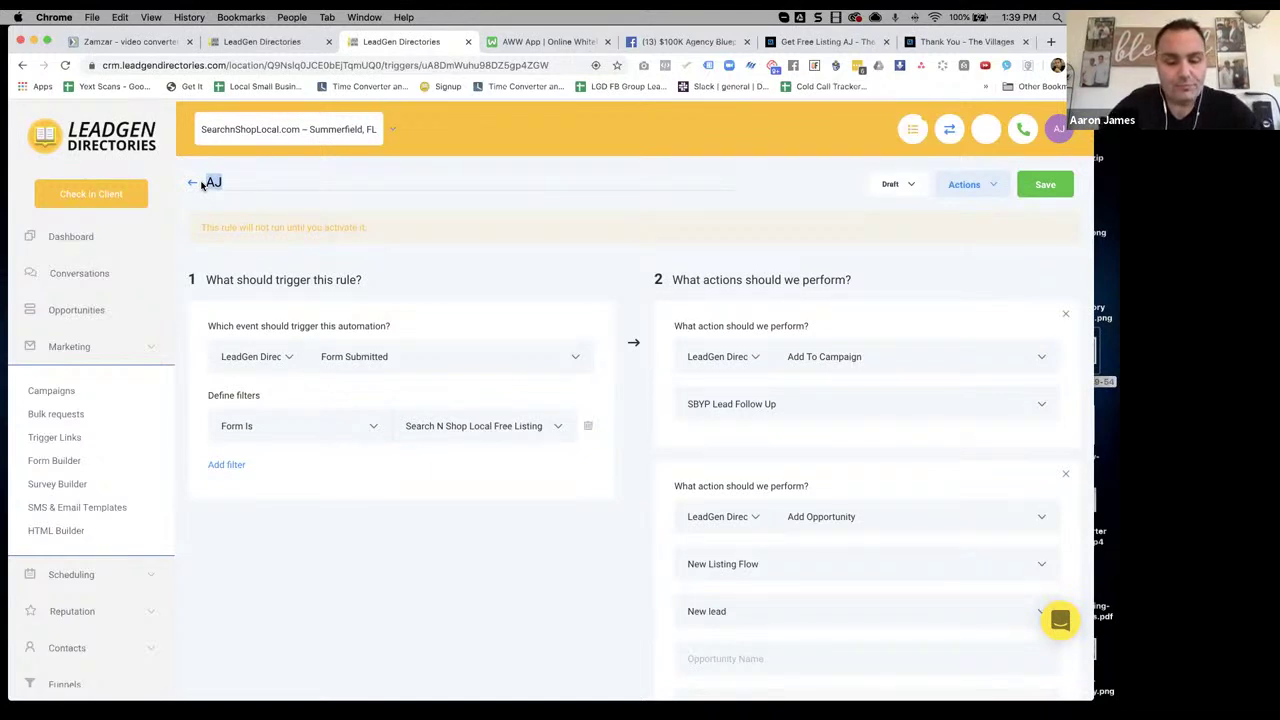
text(Su)
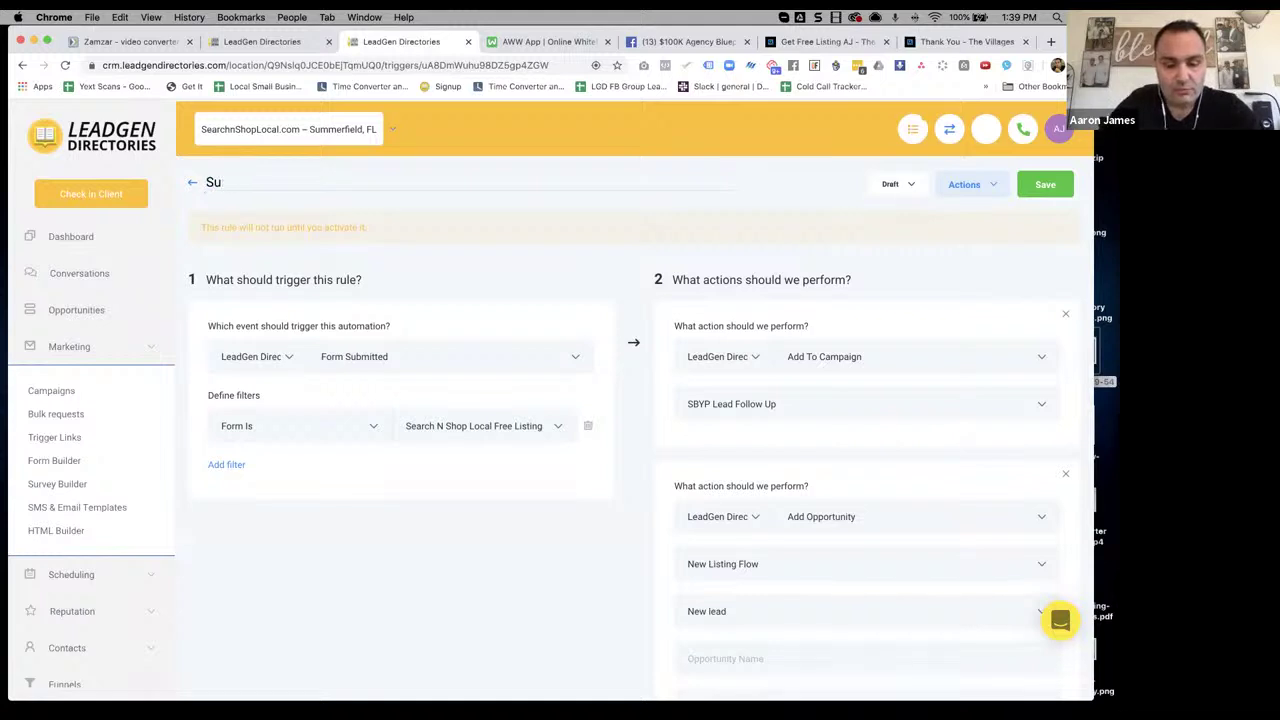
text(mbmits)
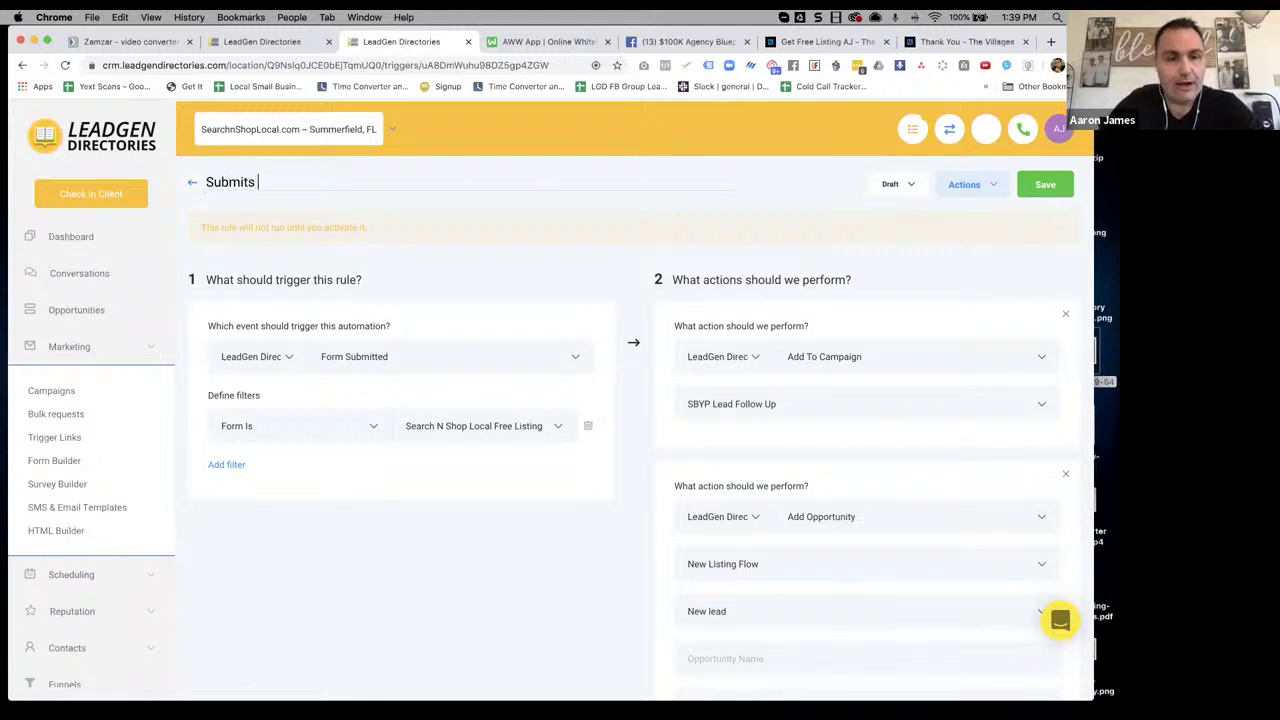
text( Free listi)
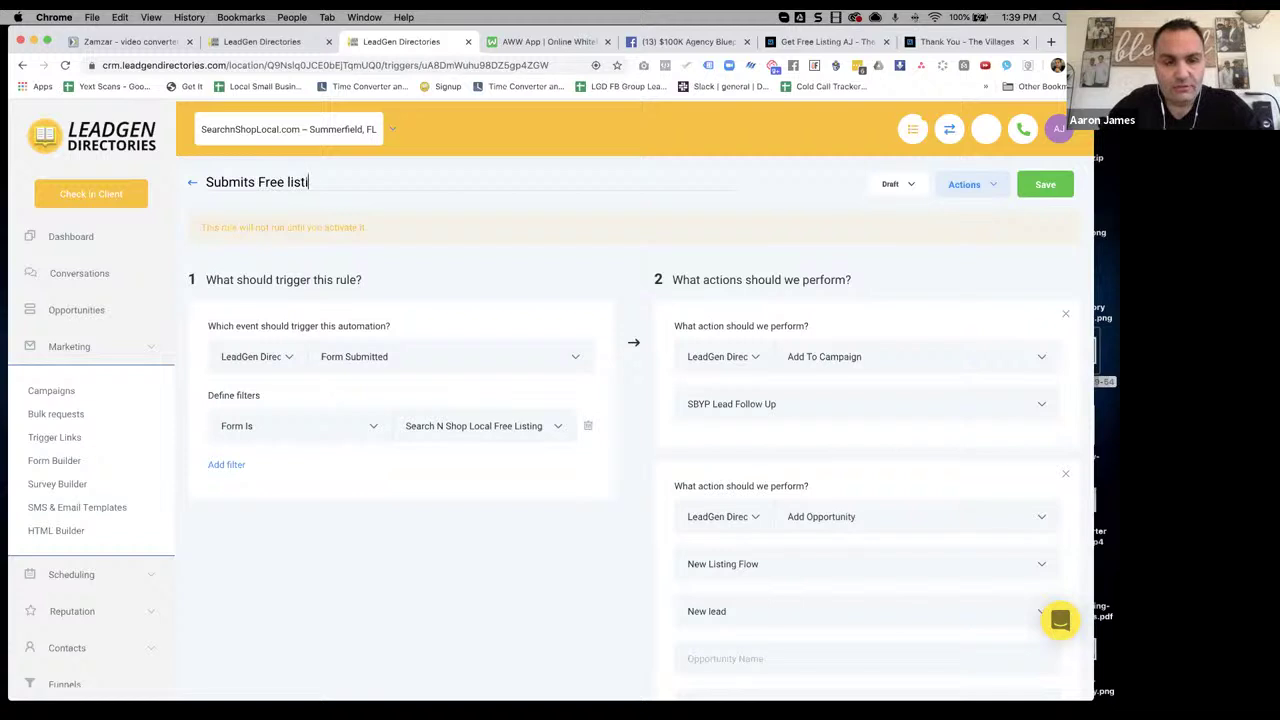
text(ng Form)
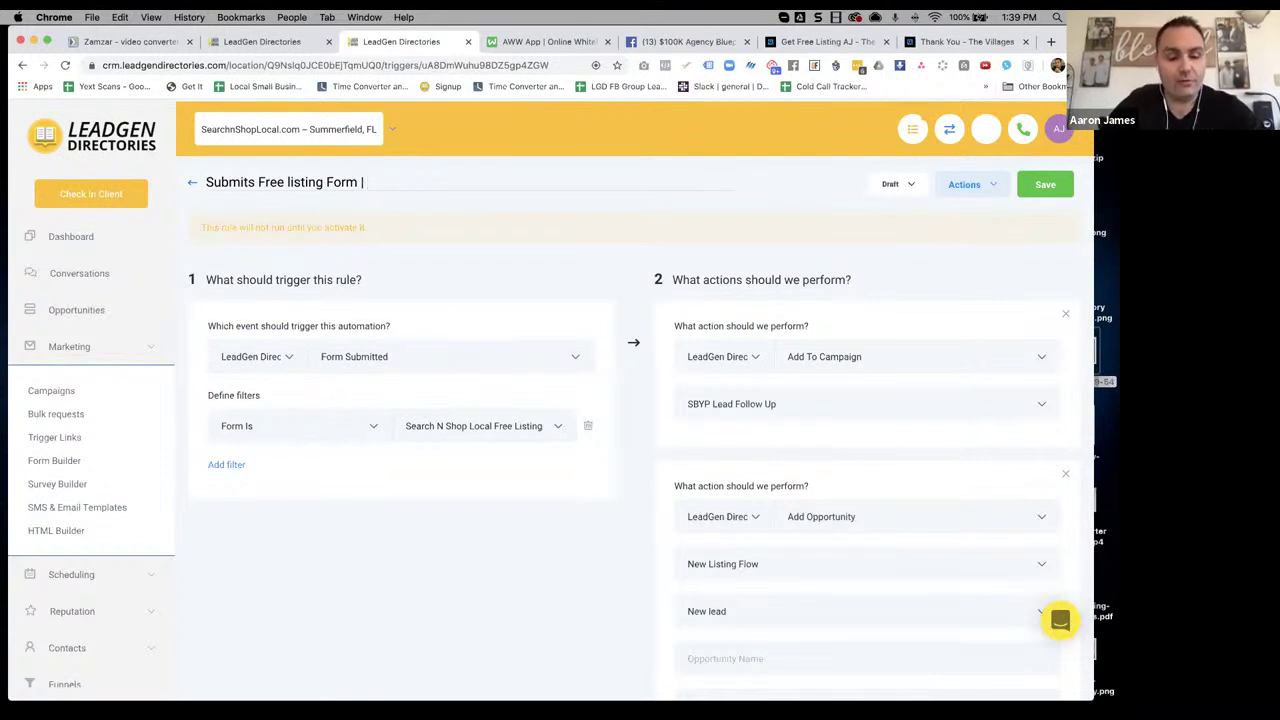
text(| Send SMS )
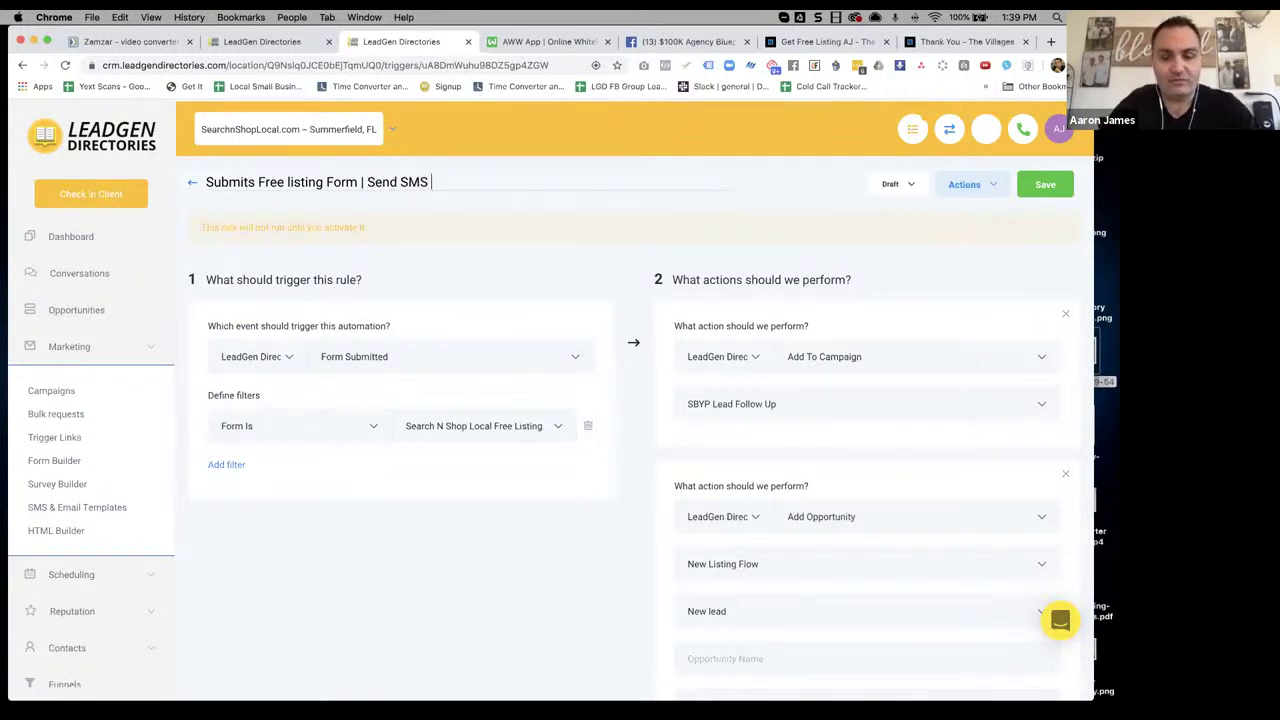
text(| )
text(Add t)
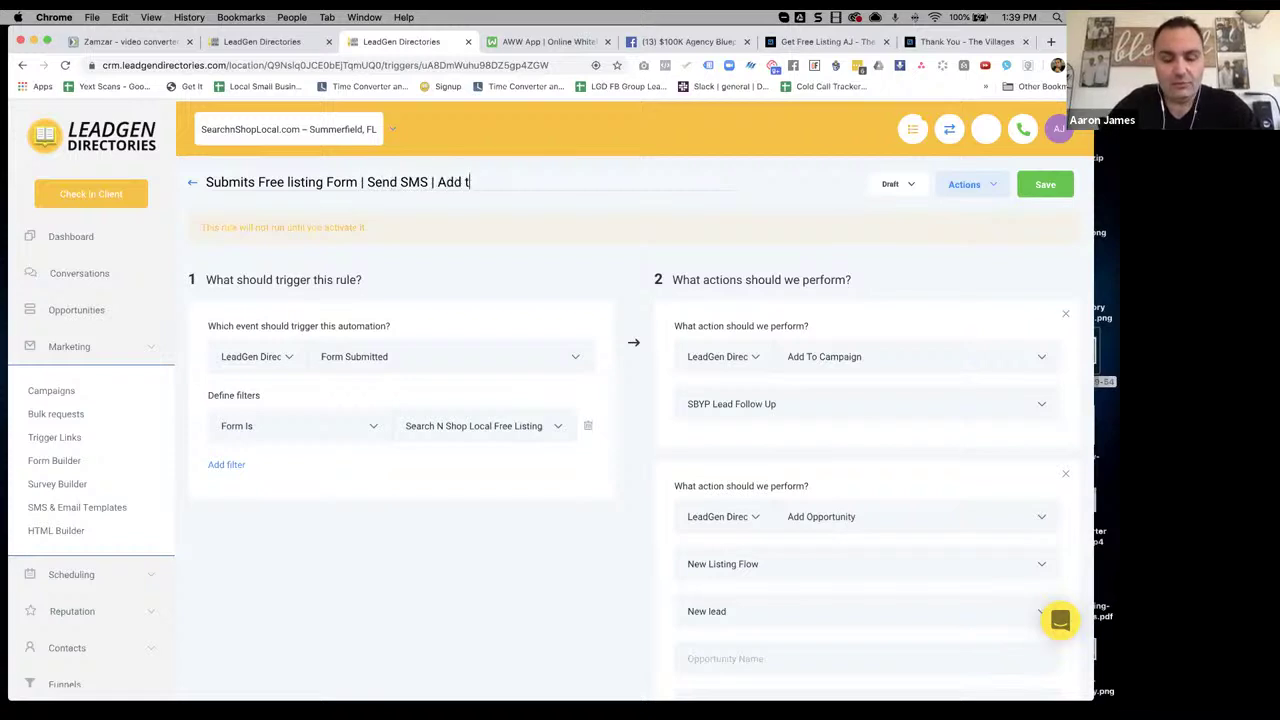
text(o Pipe)
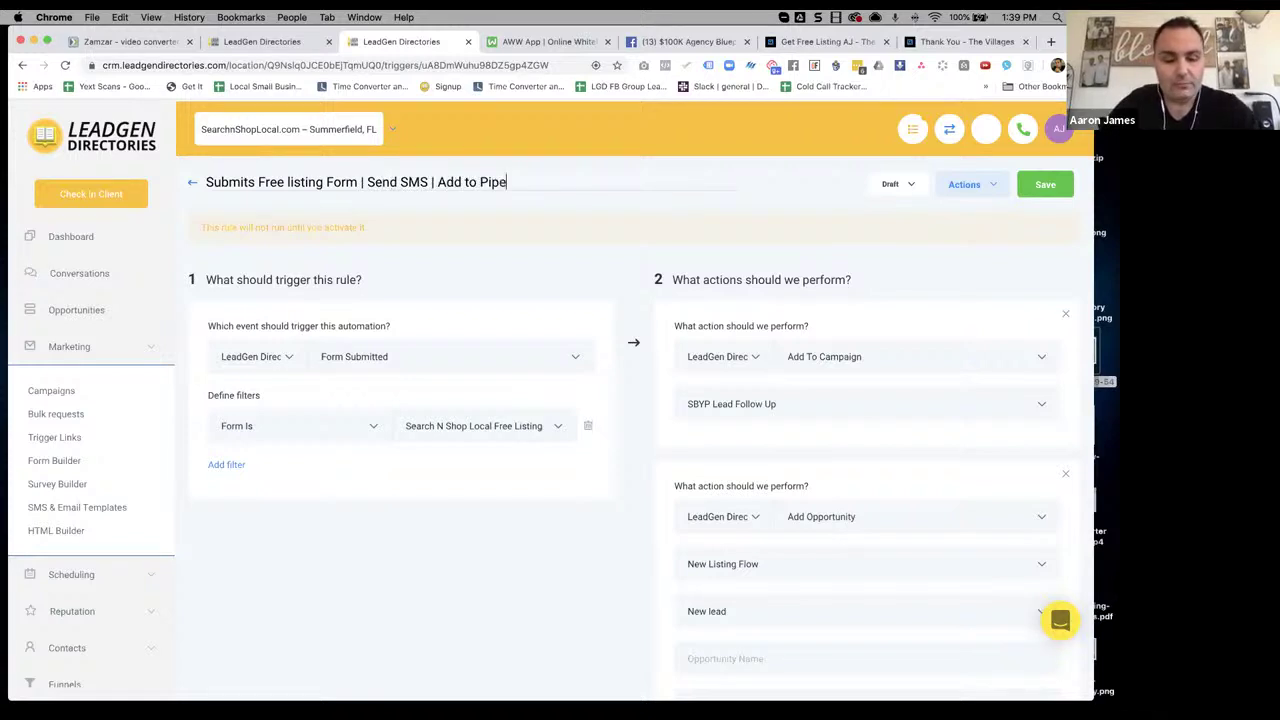
text(line)
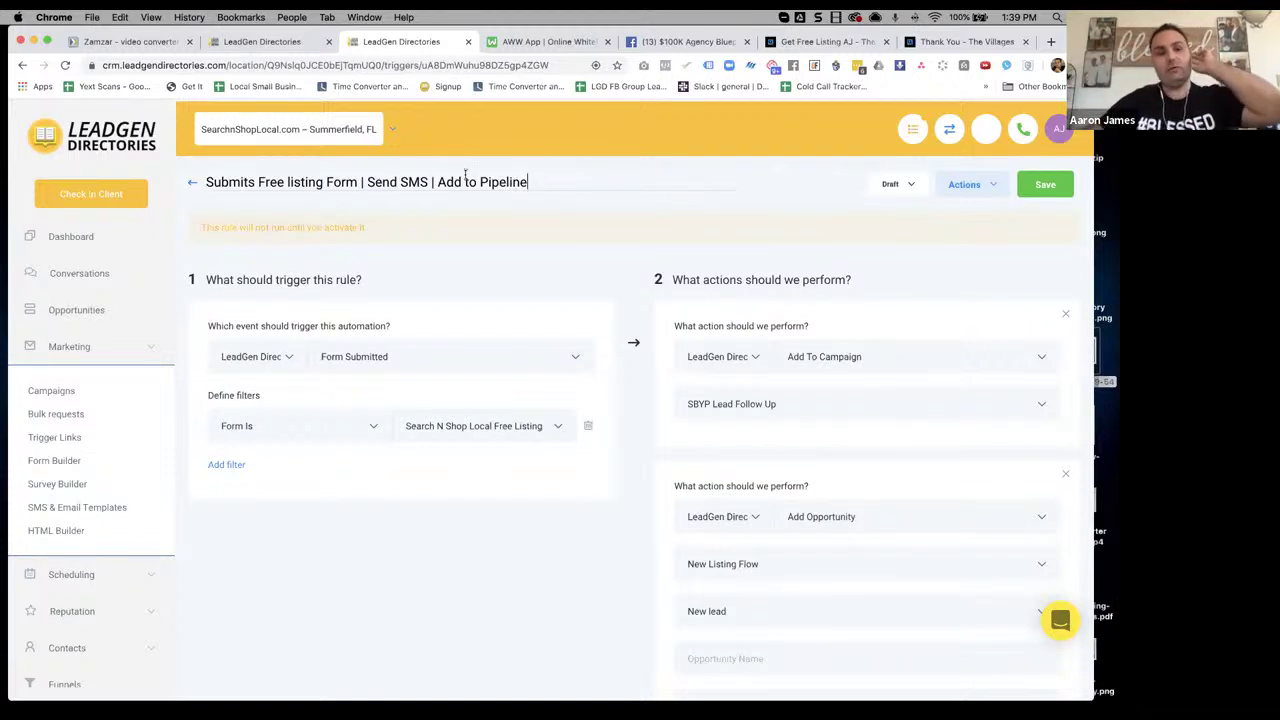
click(1046, 184)
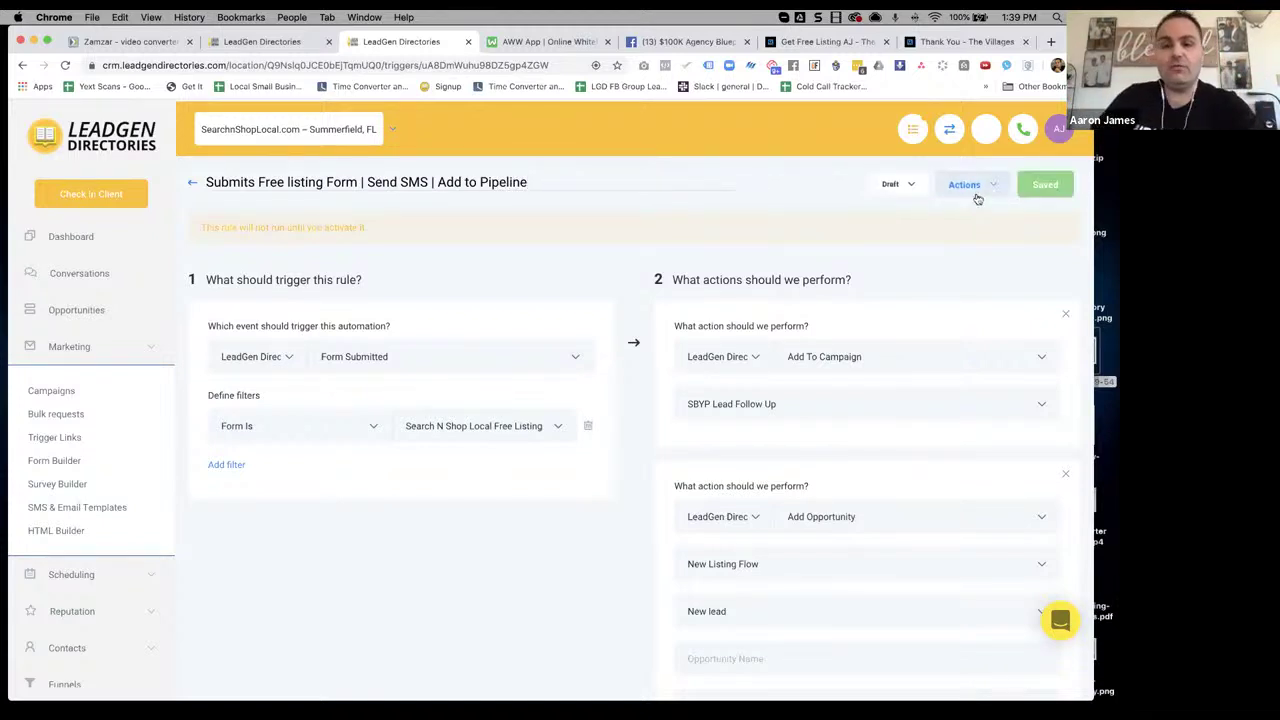
Set the free listing rule's status to Active and return to the list of triggers
click(909, 185)
click(903, 215)
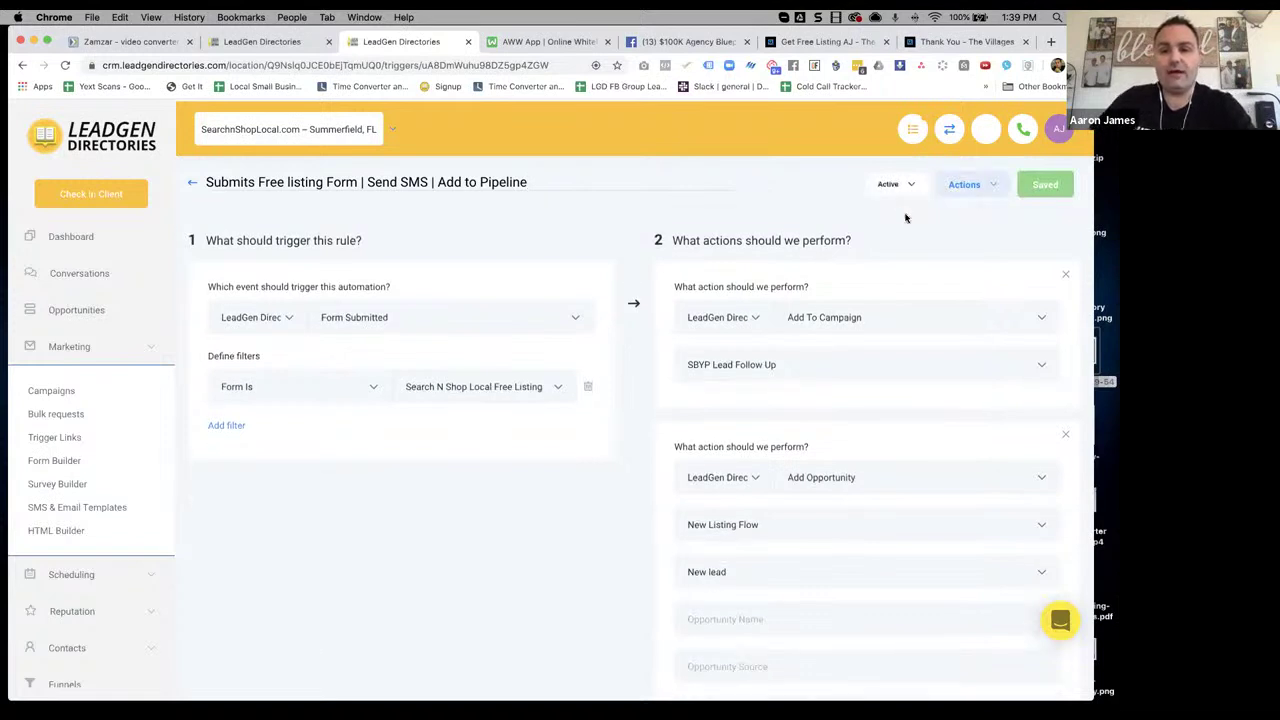
click(191, 184)
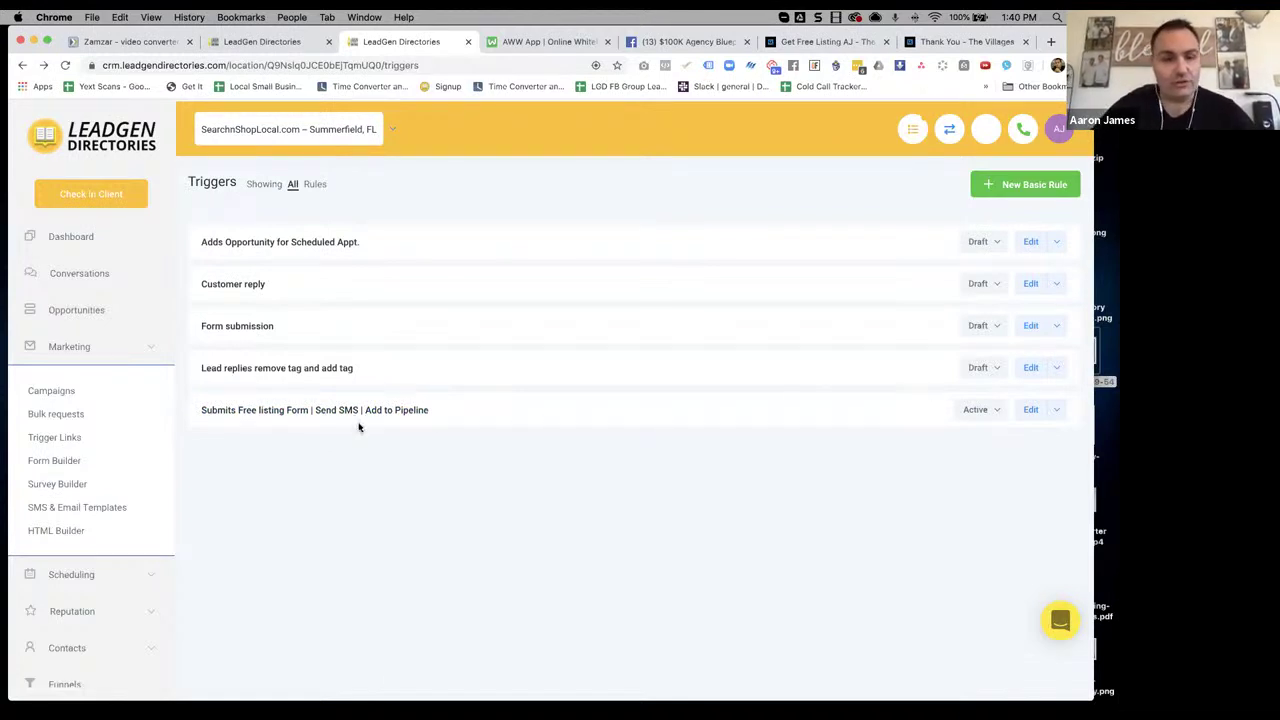
Review the flow on the AWW whiteboard, and view the SMS 1 message of the SBYP Lead Follow Up campaign in LeadGen Directories
click(545, 45)
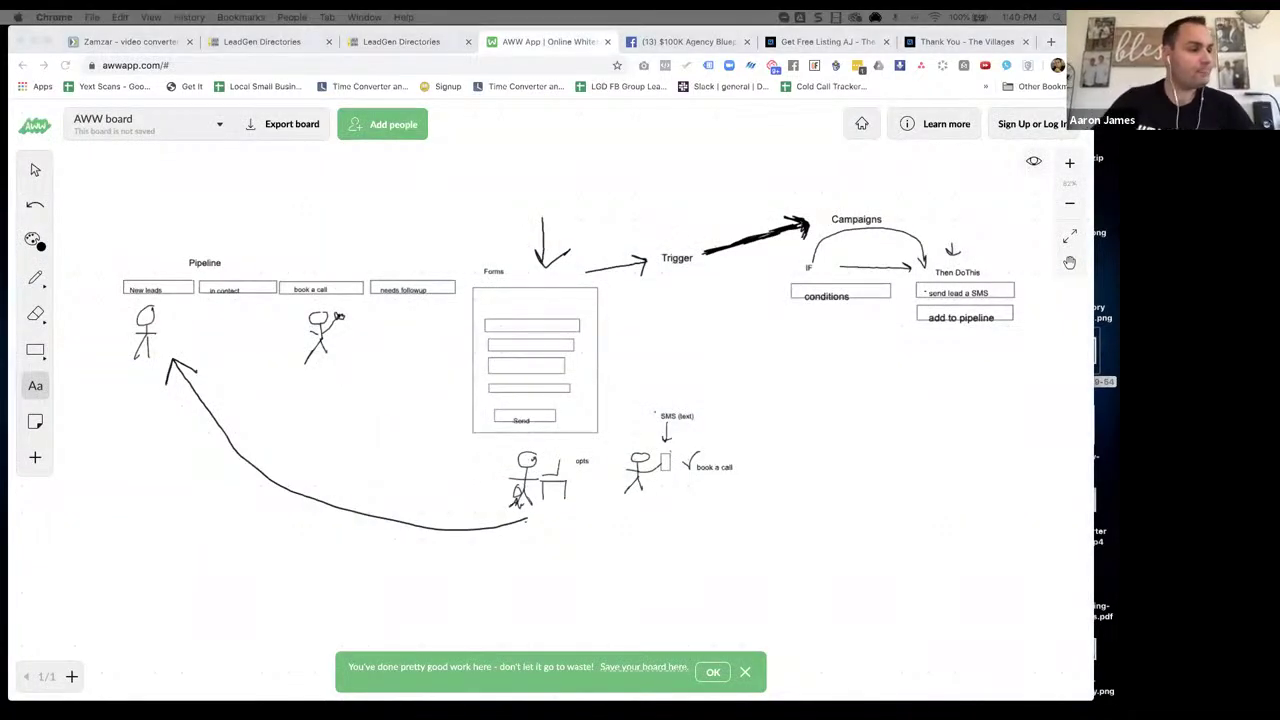
scroll(336, 341, down, 3)
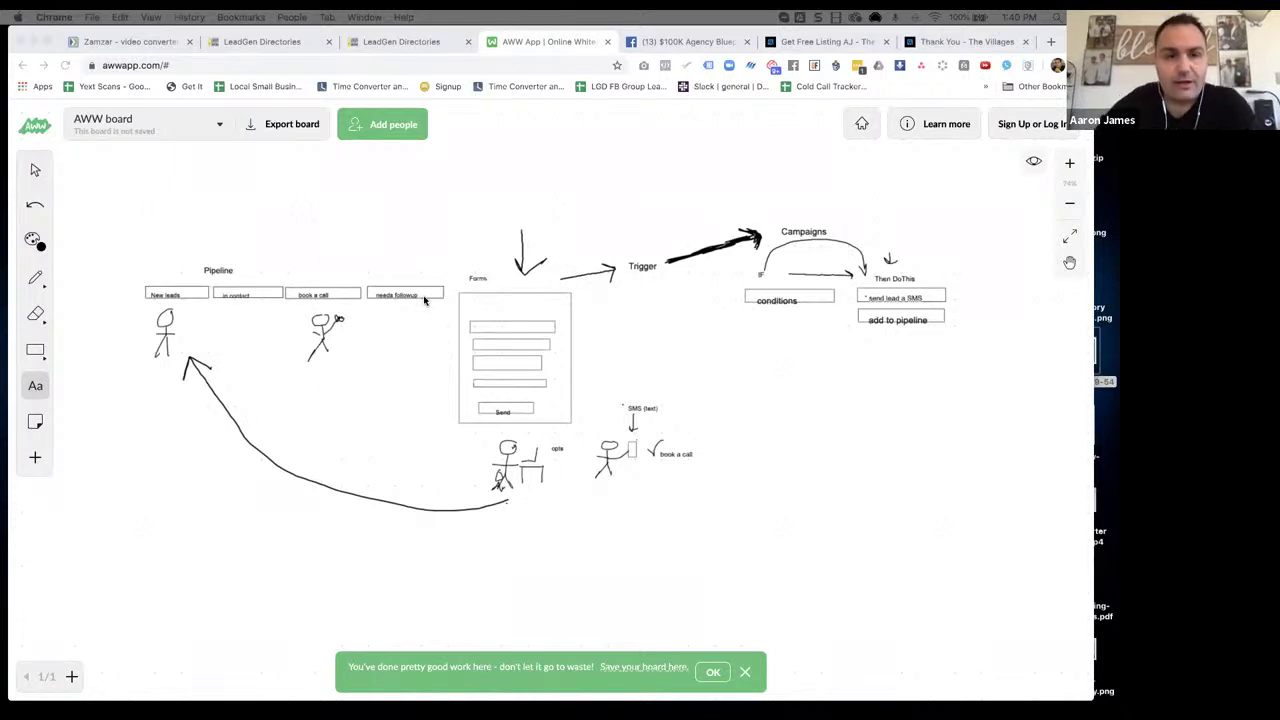
click(402, 43)
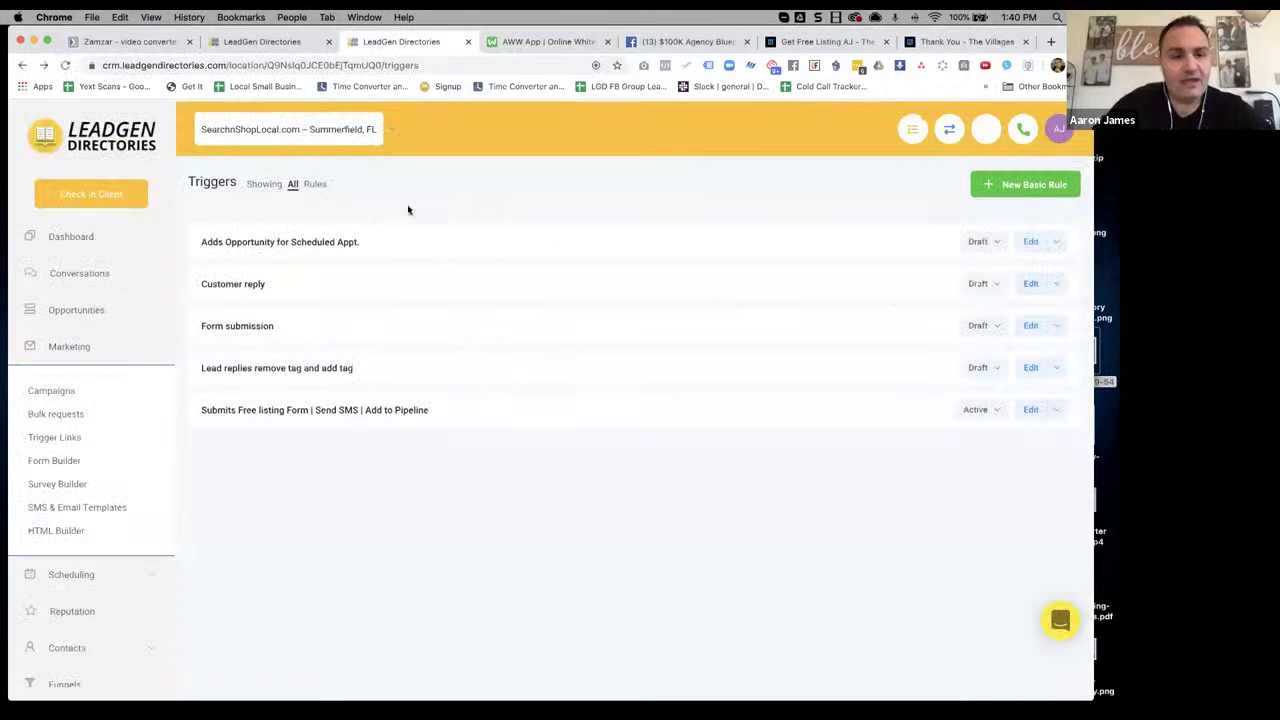
click(77, 396)
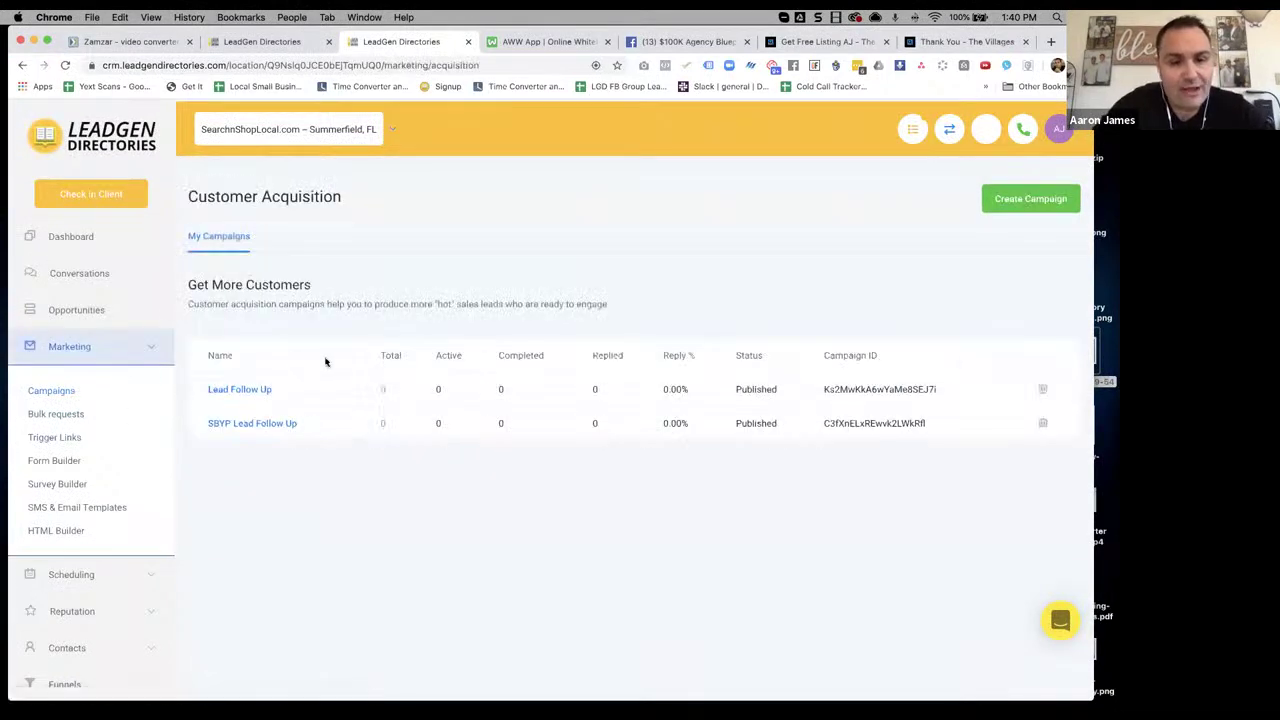
click(268, 426)
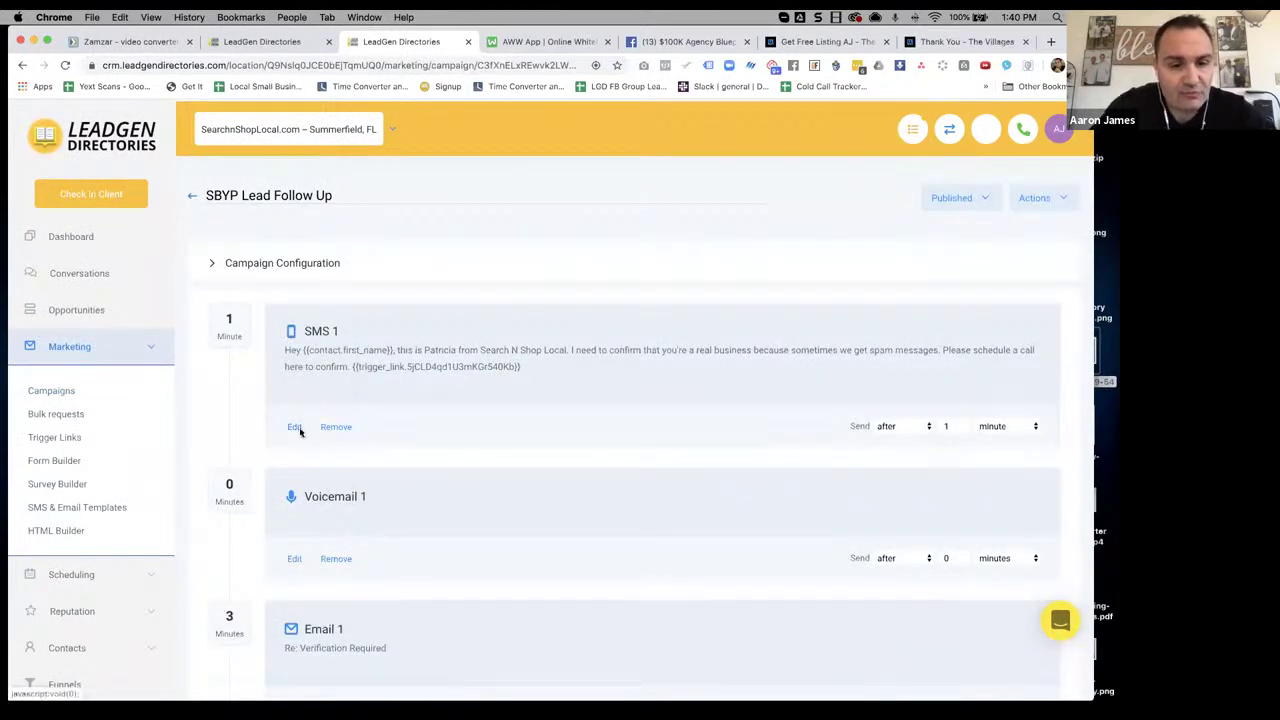
click(294, 427)
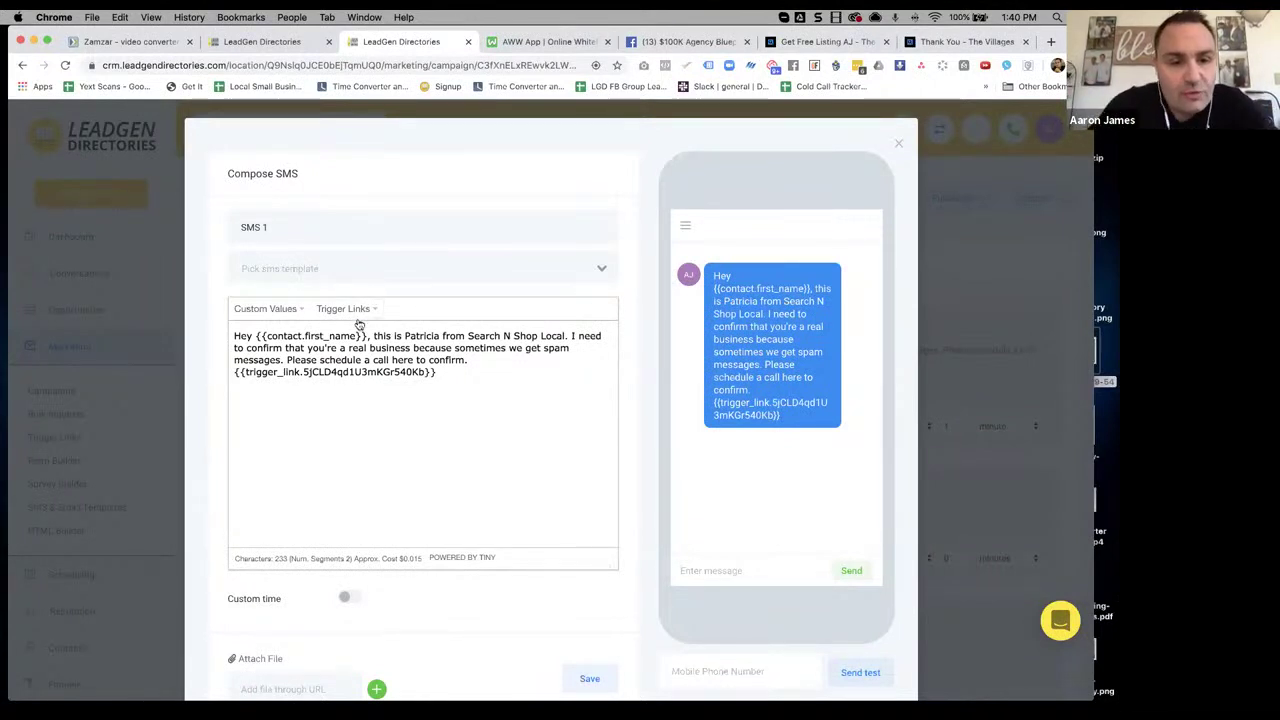
click(898, 143)
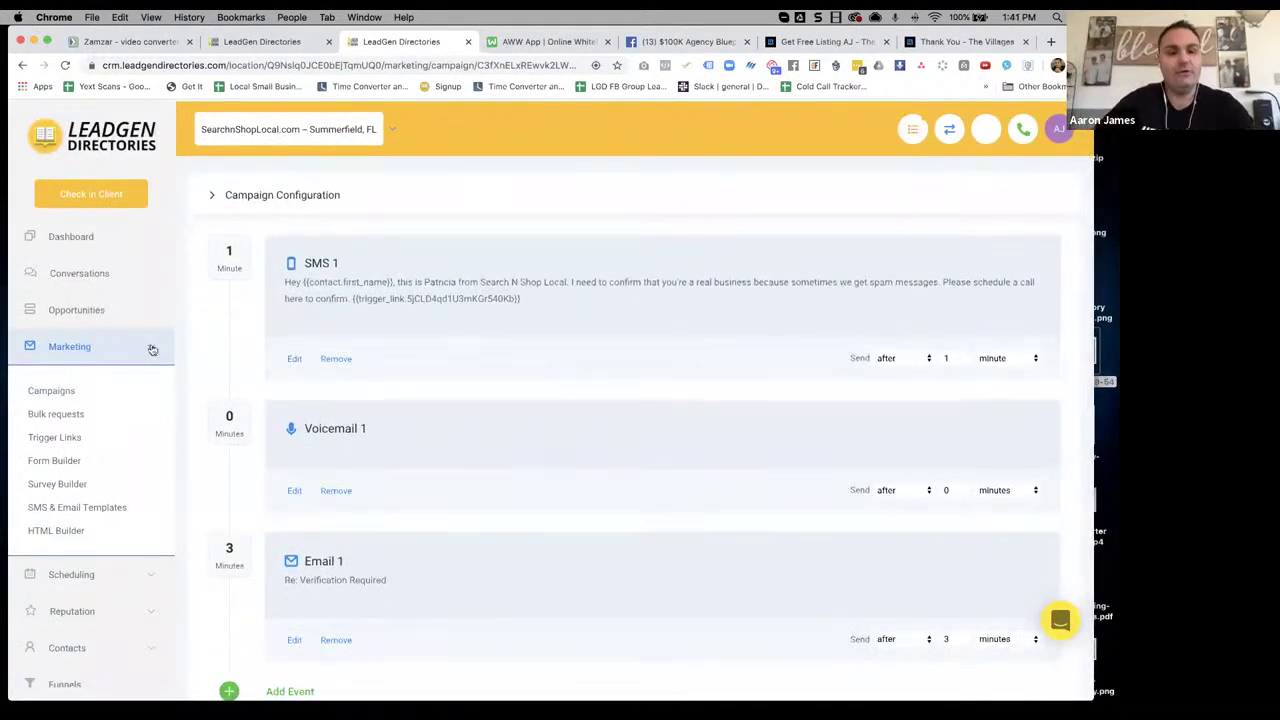
Open the location's settings and look through the team management and integrations pages
scroll(75, 600, down, 3)
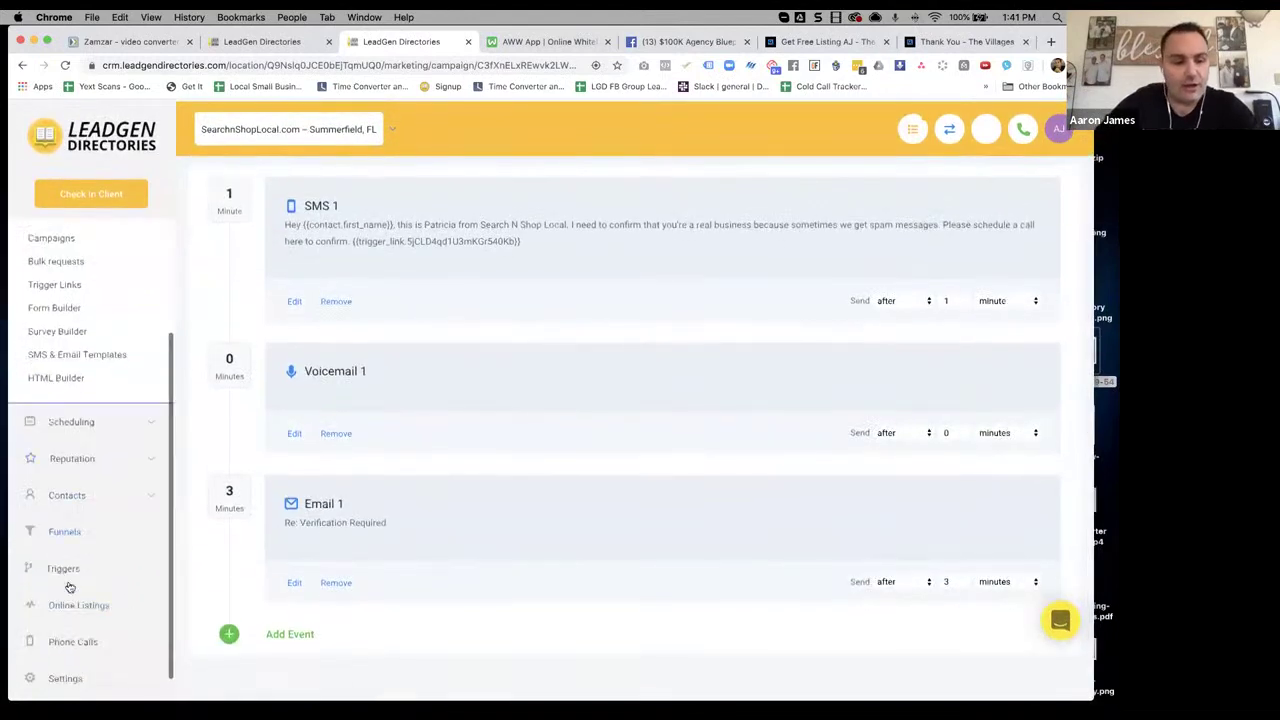
click(58, 668)
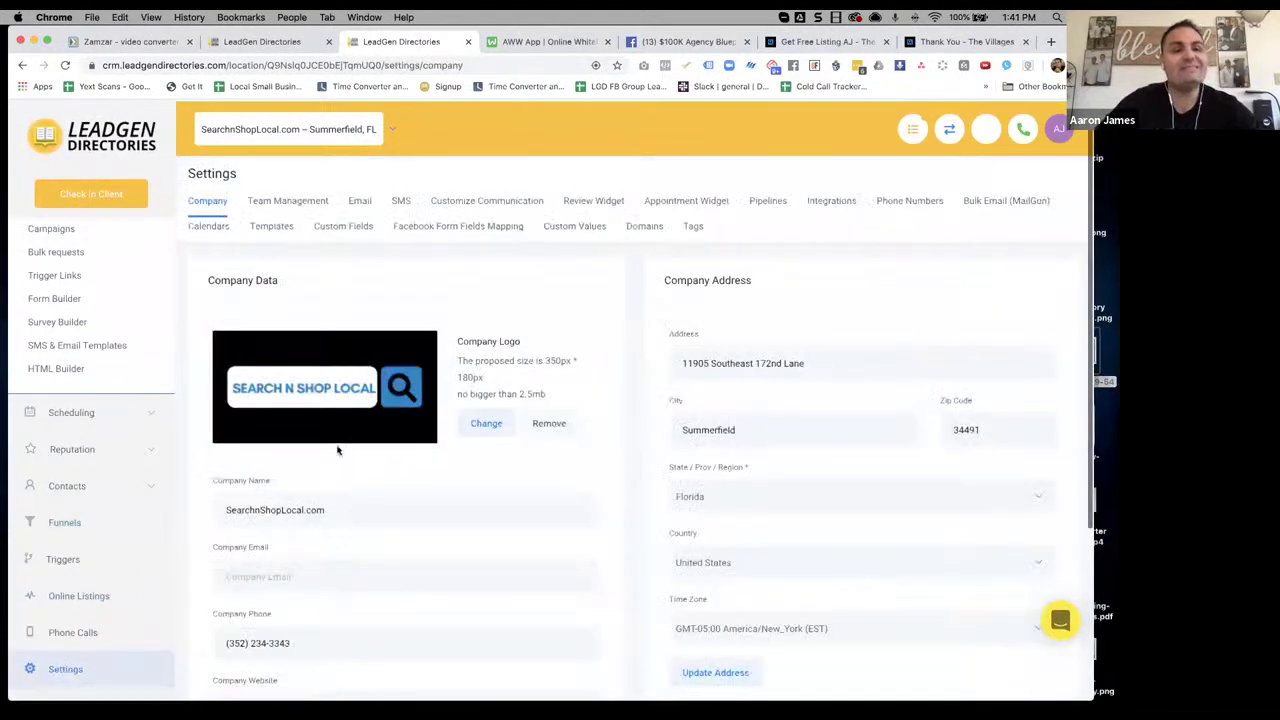
click(286, 201)
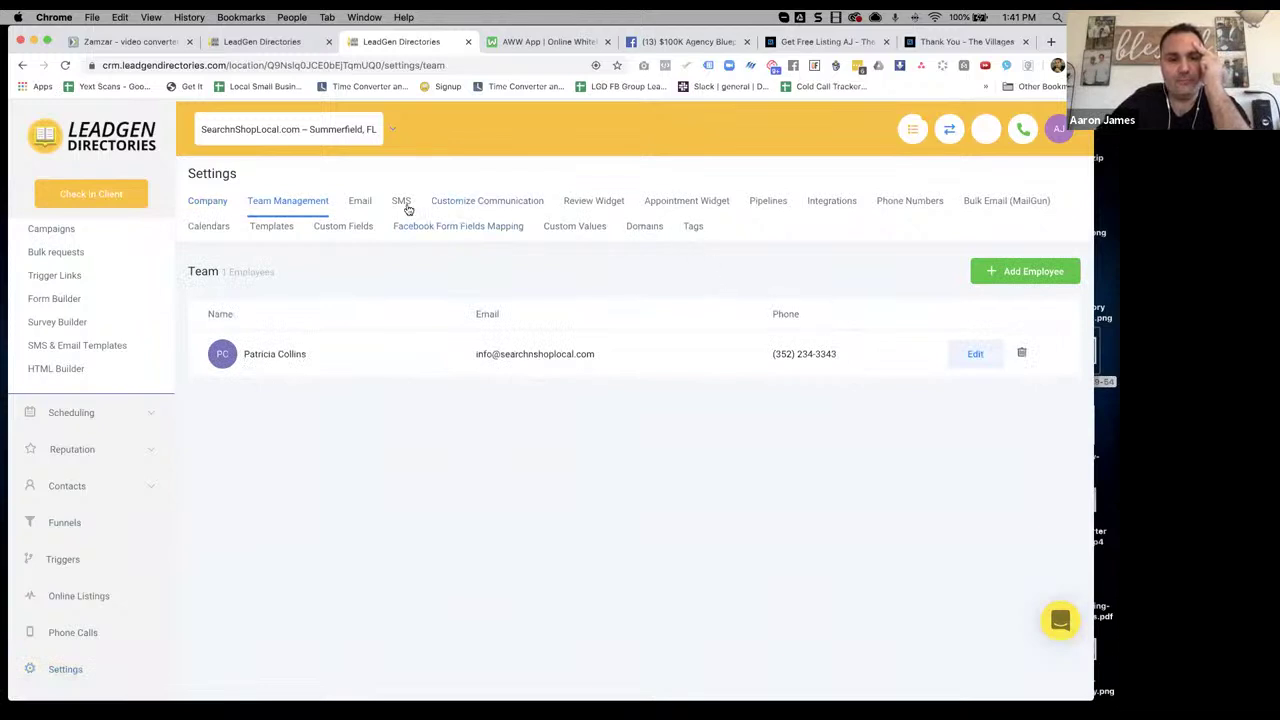
click(833, 205)
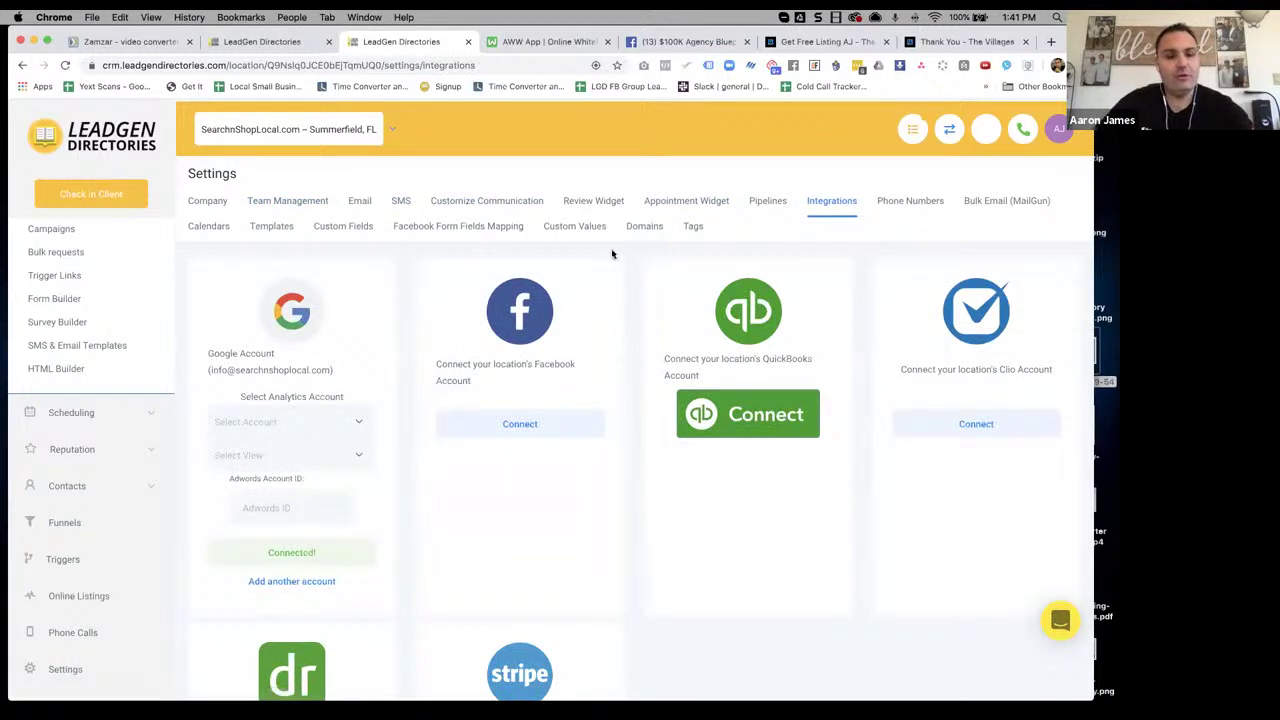
scroll(263, 314, down, 1)
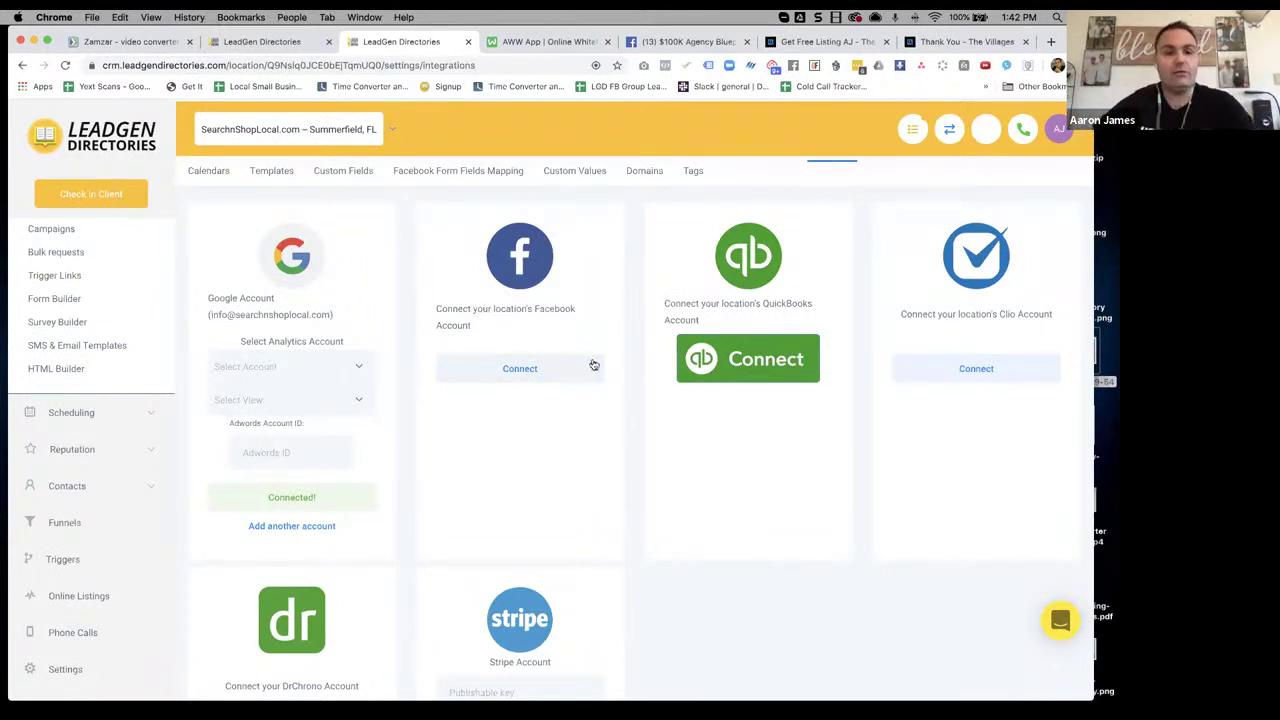
scroll(614, 330, down, 3)
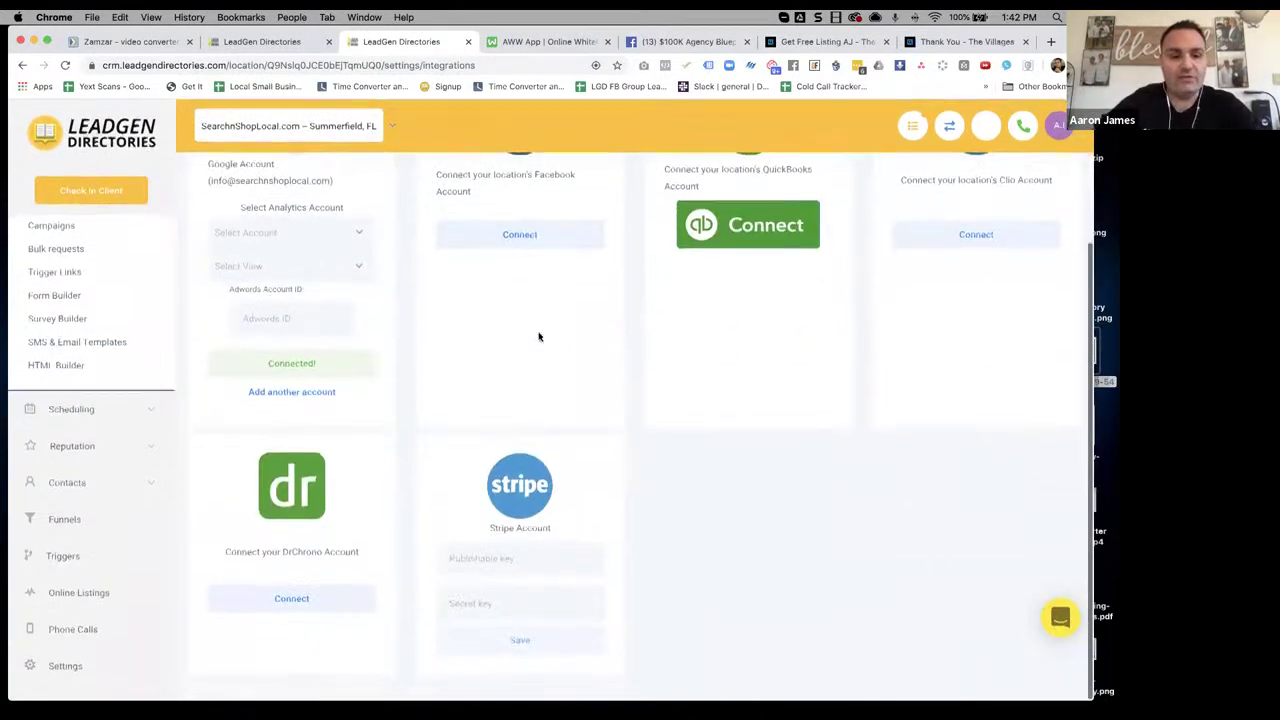
scroll(600, 300, up, 4)
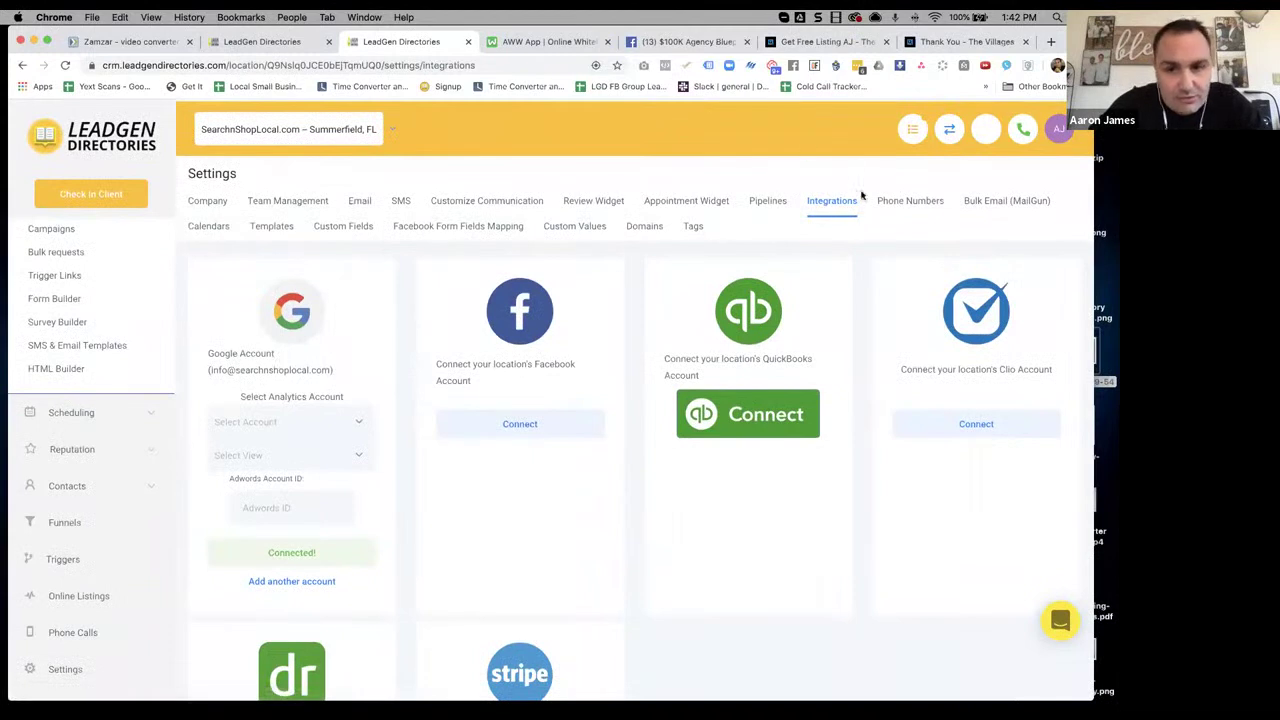
Review the Search N Shop Local calendar's slot settings, weekly hours and linked Google calendar in the location's calendar settings, and save it
click(212, 234)
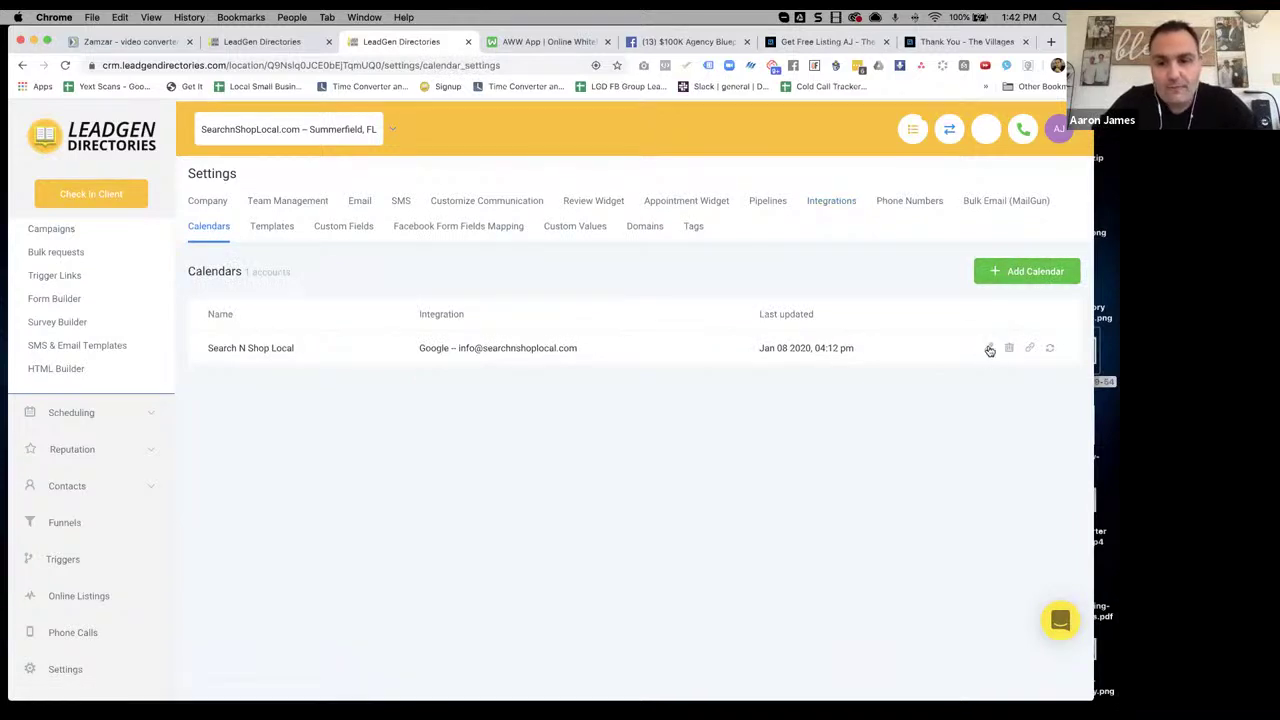
click(989, 350)
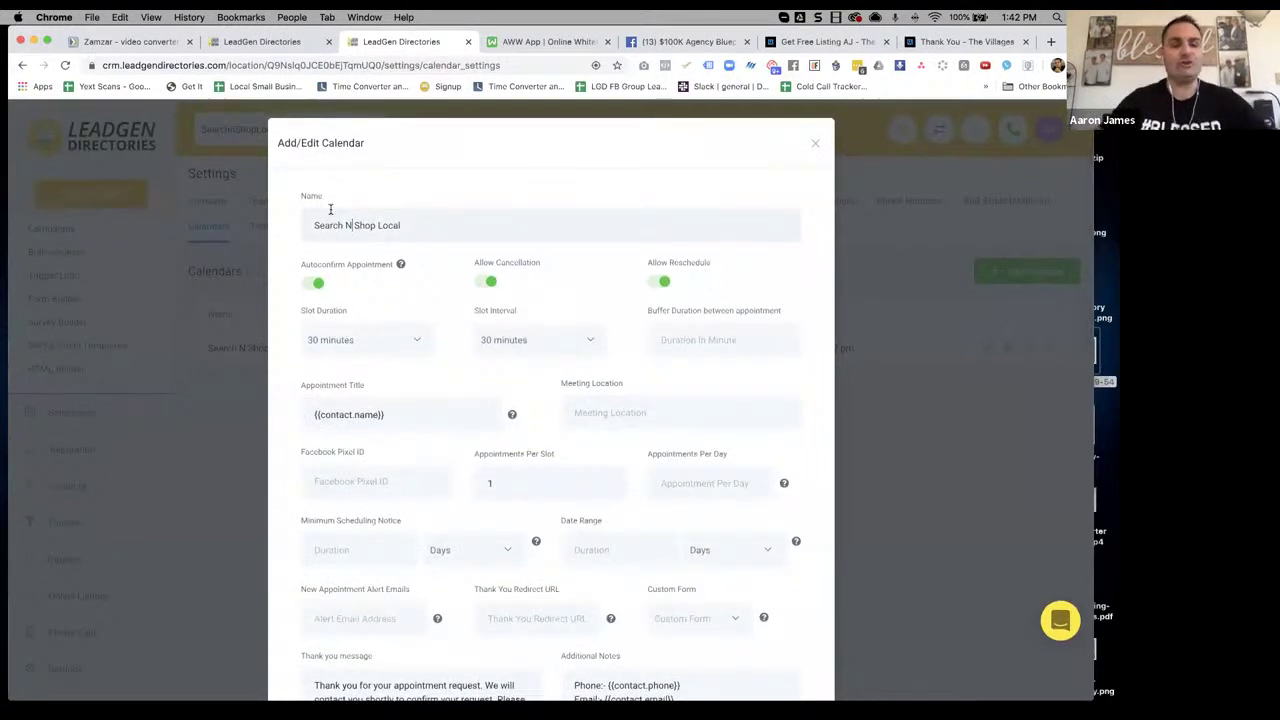
click(352, 225)
scroll(470, 237, down, 2)
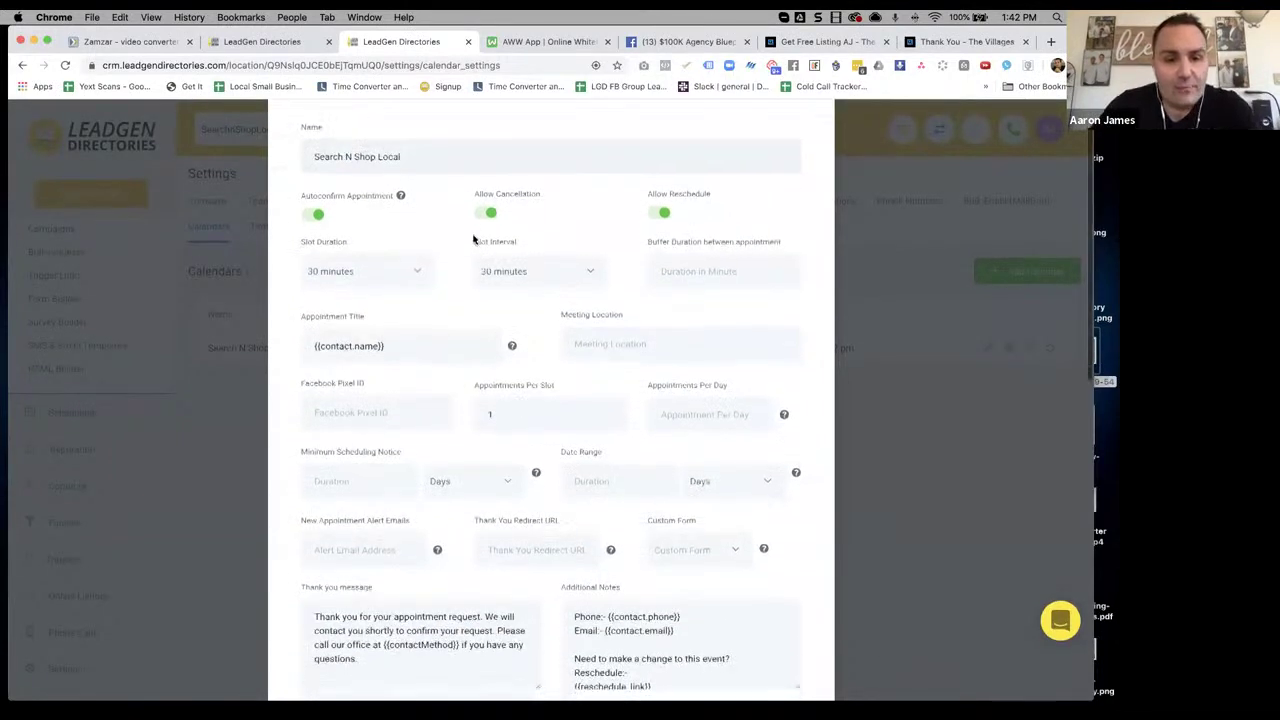
scroll(500, 332, down, 5)
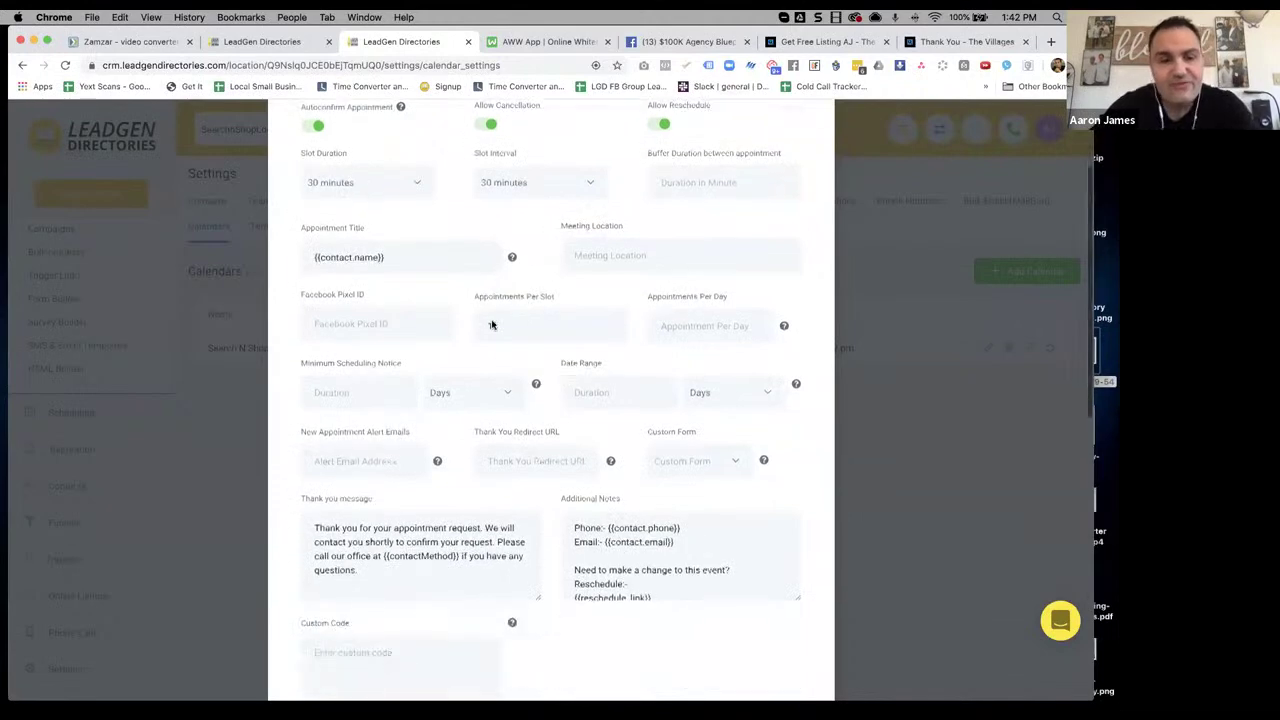
scroll(492, 326, down, 2)
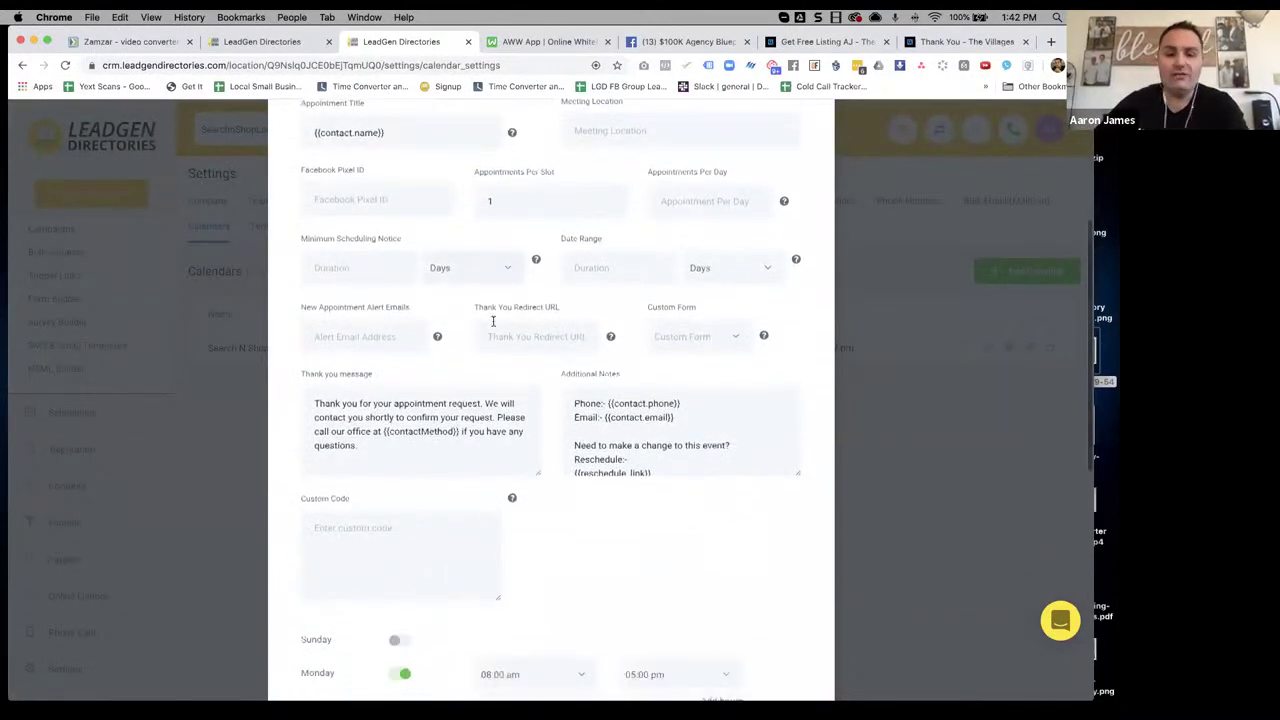
scroll(494, 325, down, 10)
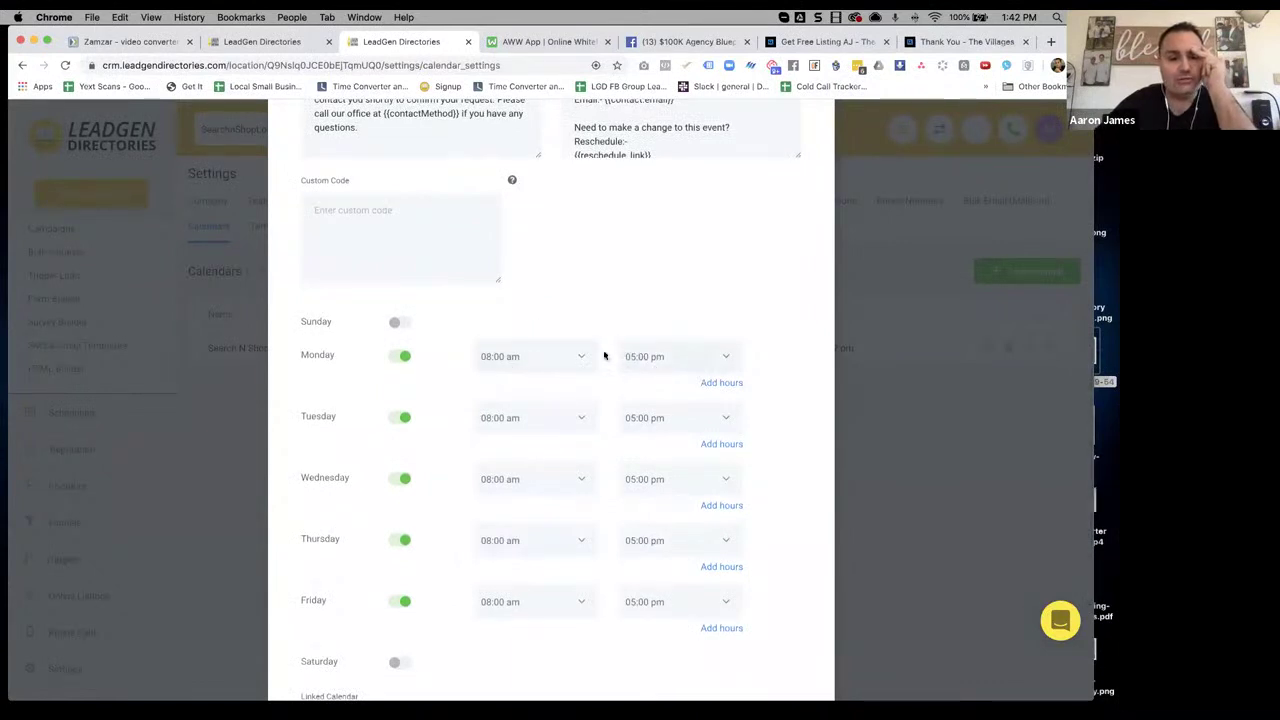
scroll(540, 355, down, 7)
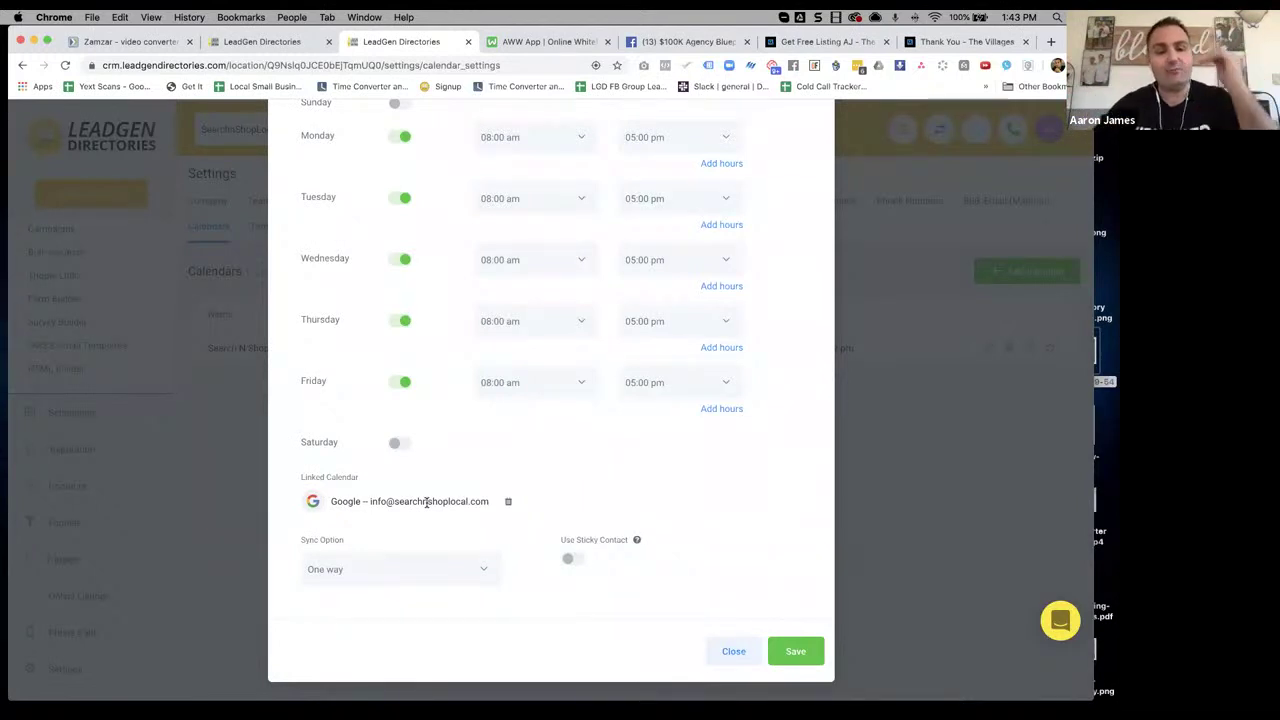
click(814, 654)
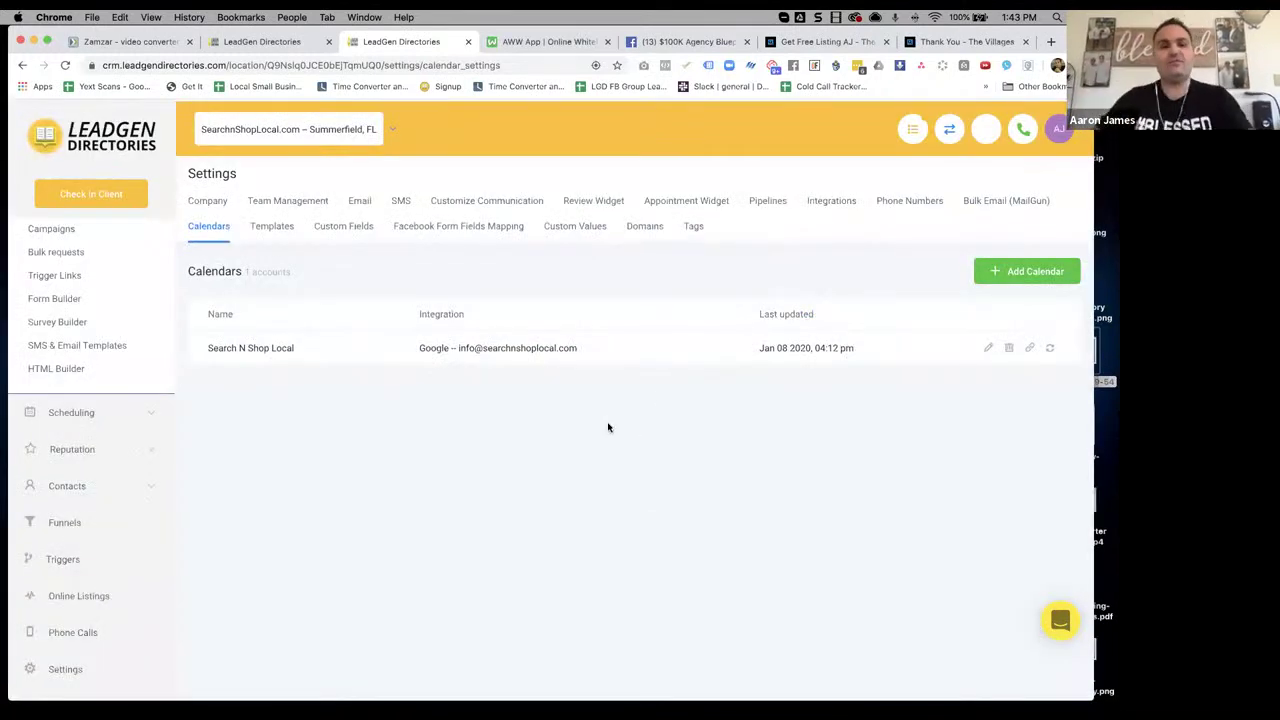
Open the Search N Shop Local calendar's booking page and copy its full URL
click(1029, 350)
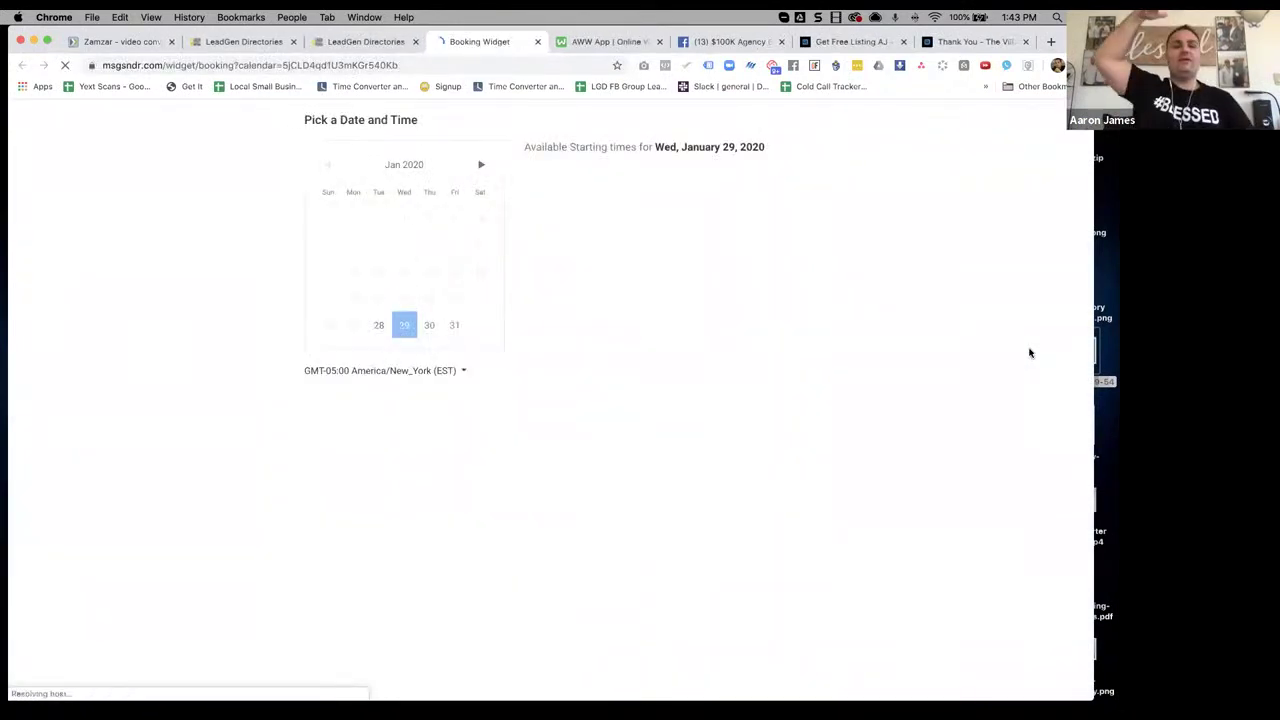
click(396, 65)
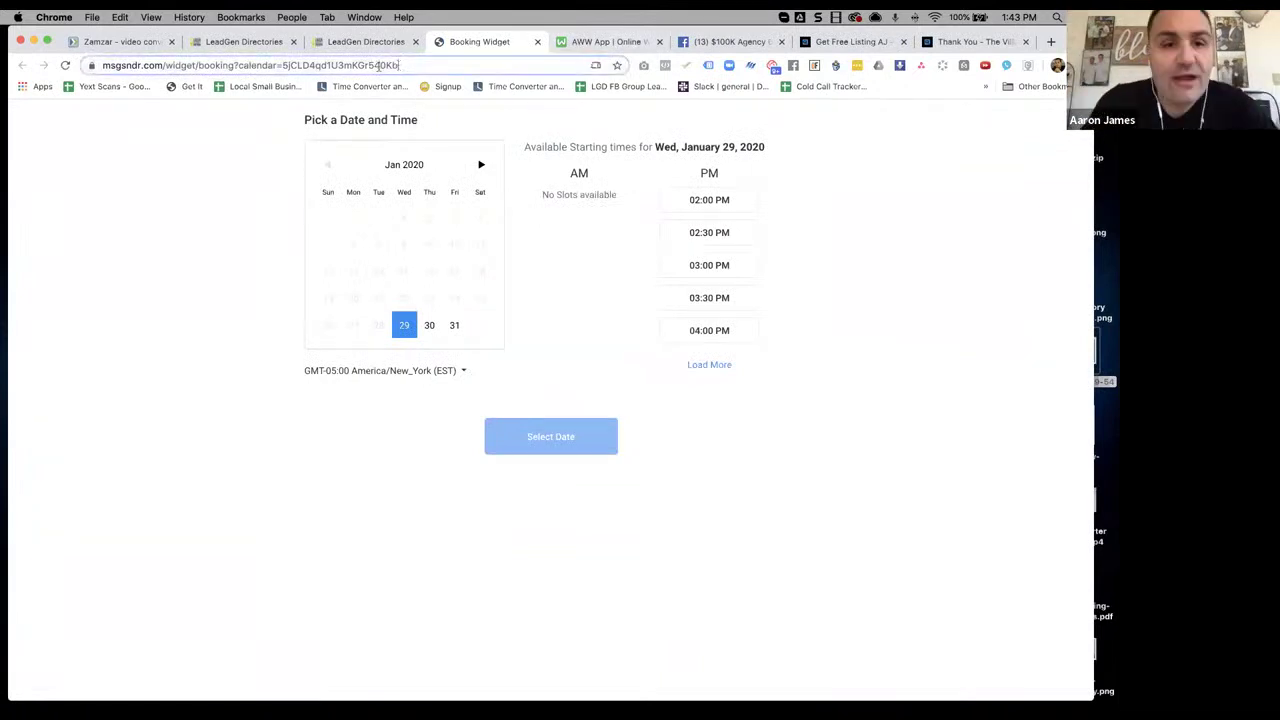
right_click(310, 66)
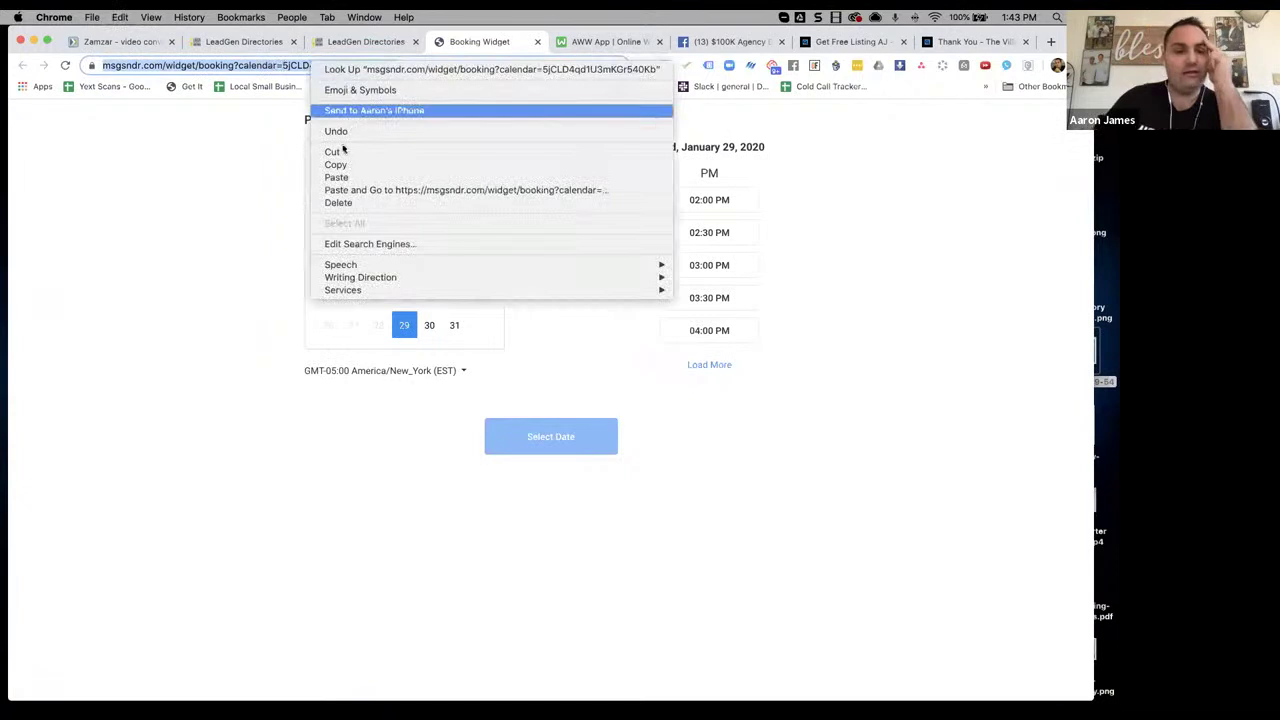
click(378, 166)
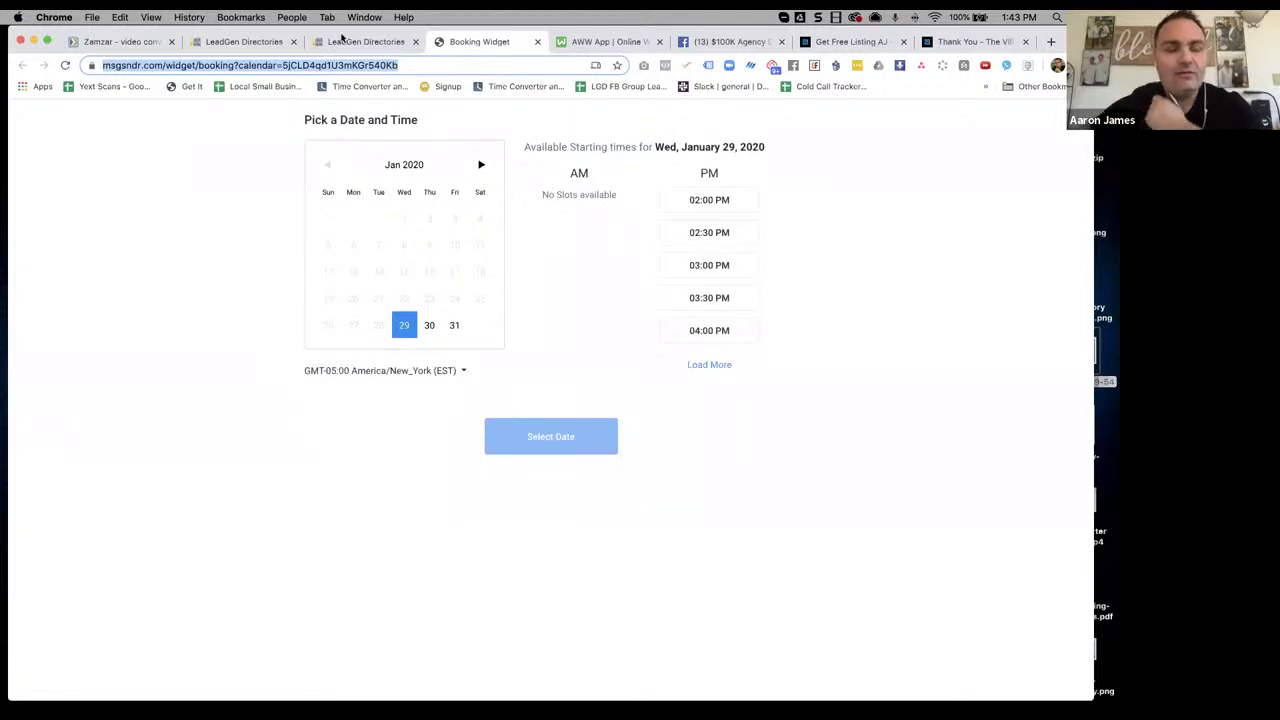
drag(432, 65, 122, 62)
key(super+c)
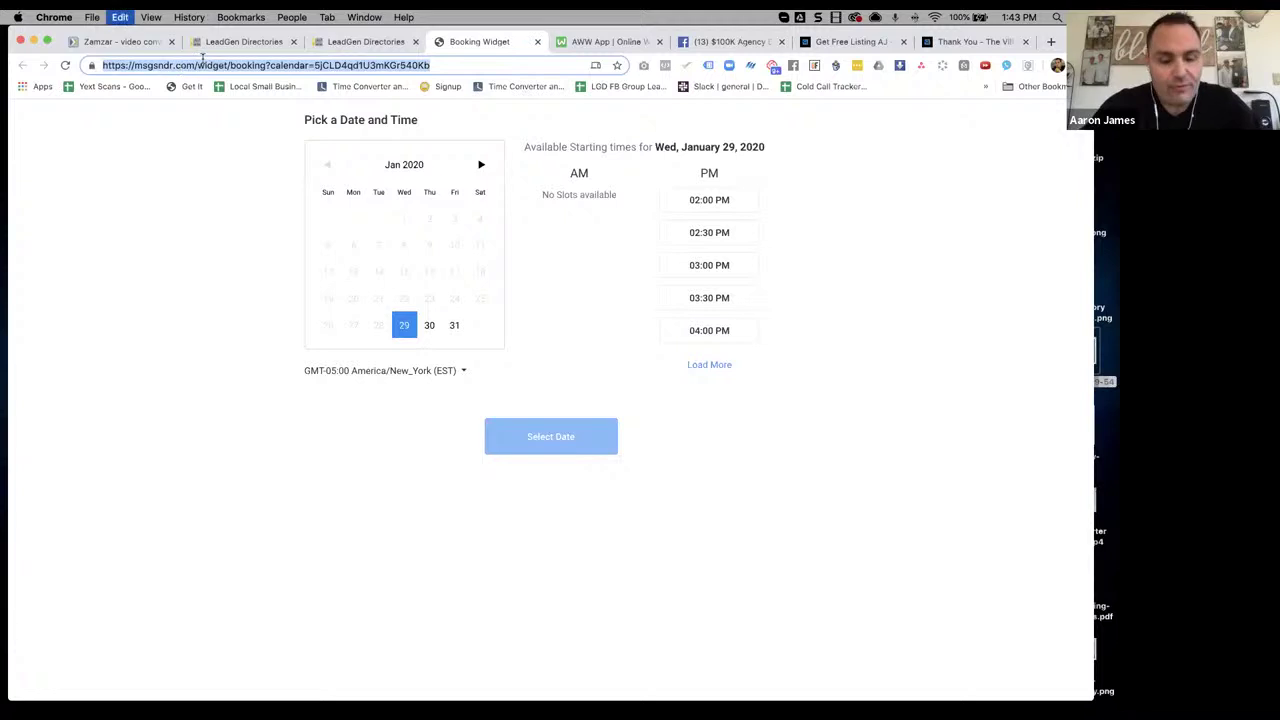
Back in LeadGen Directories, open the SMS 1 message of the SBYP Lead Follow Up campaign for editing
click(343, 43)
scroll(70, 320, up, 2)
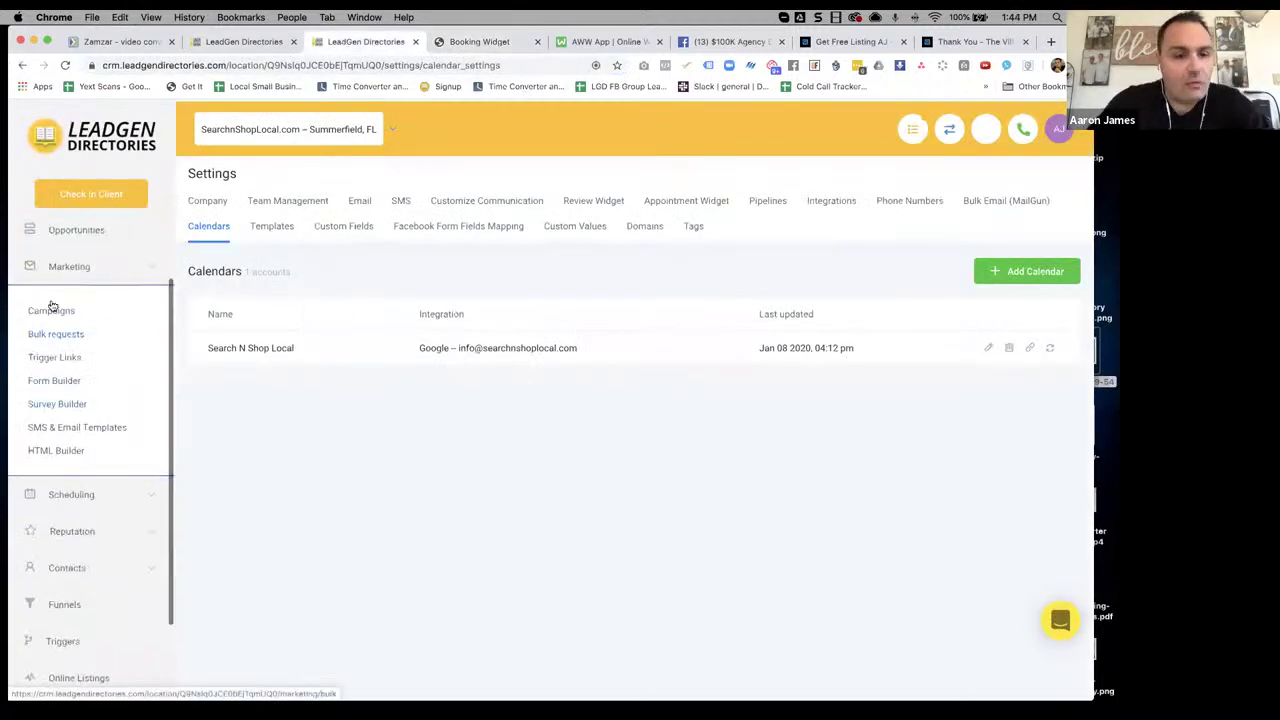
click(52, 310)
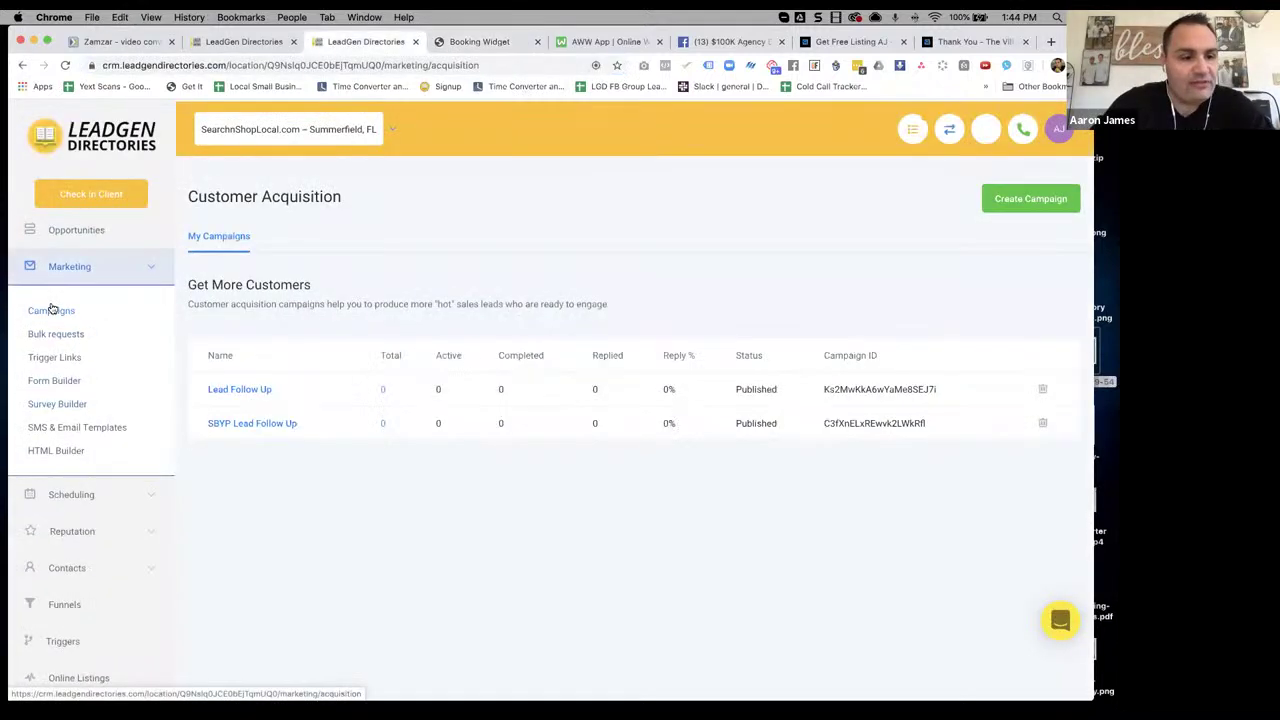
click(260, 424)
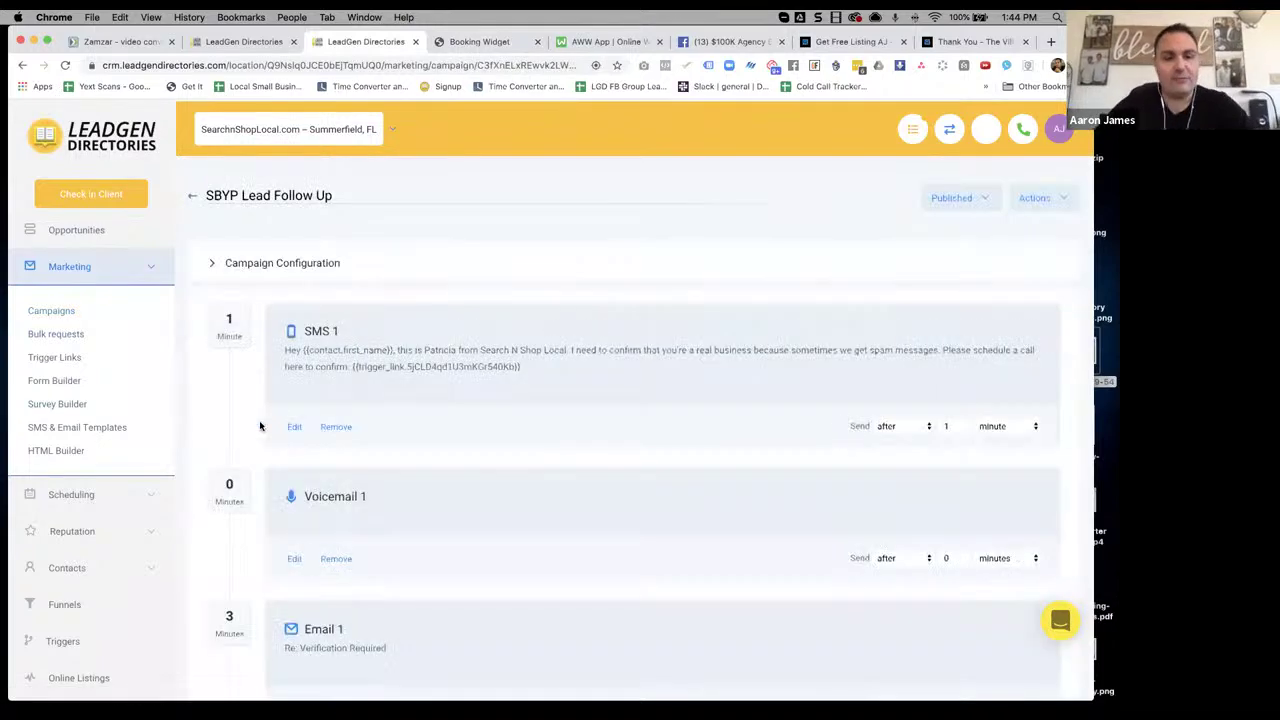
click(290, 428)
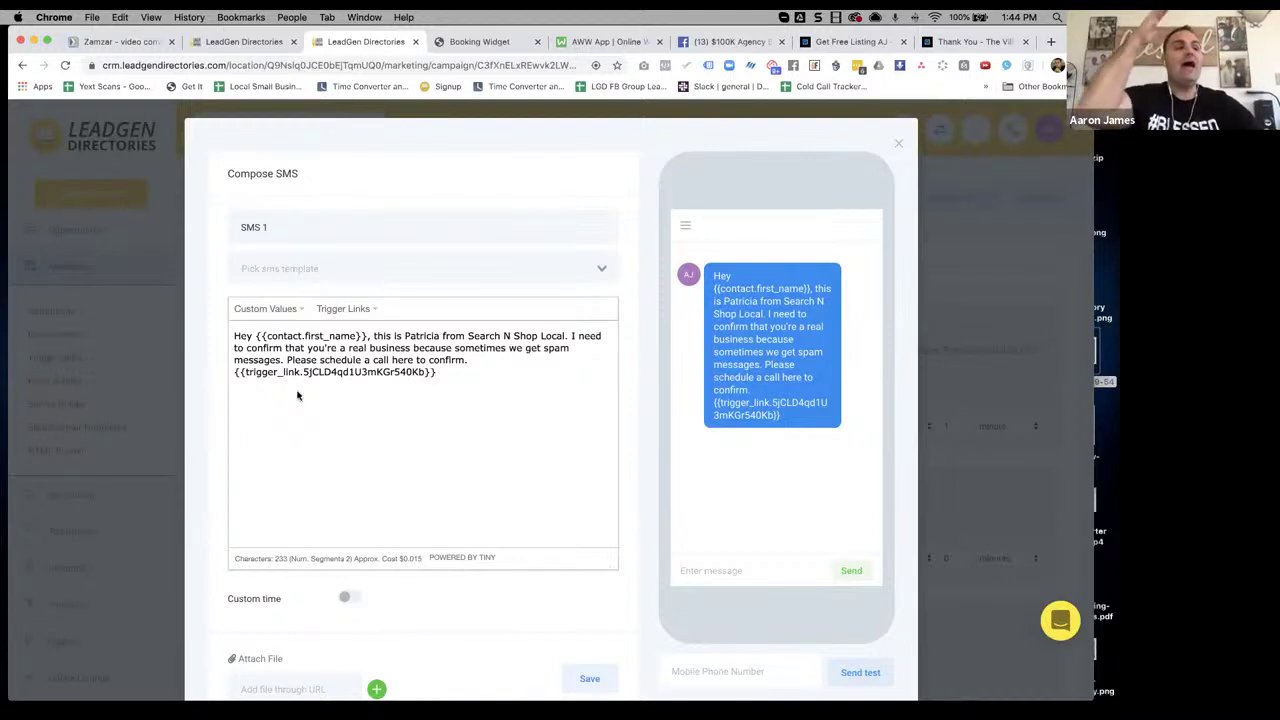
Paste the booking page URL into SMS 1 between the scheduling request and the trigger link, followed by a blank line
click(473, 363)
key(Return)
key(ctrl+v)
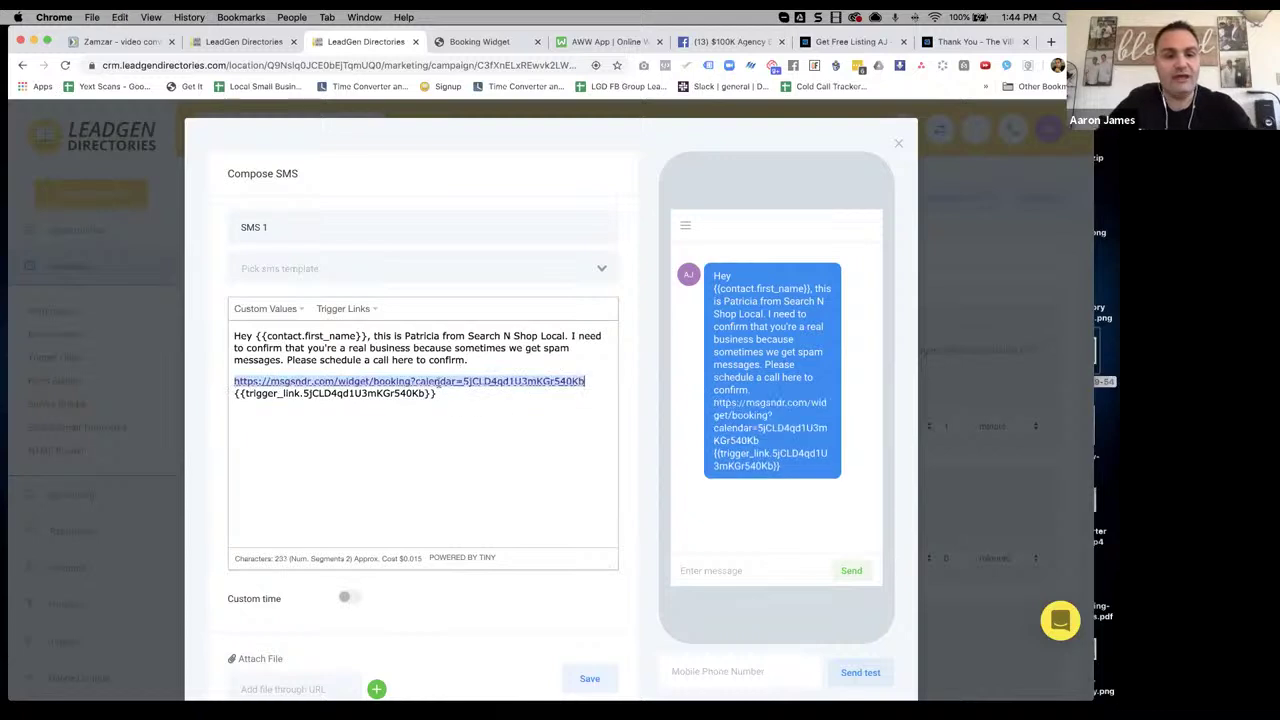
click(448, 408)
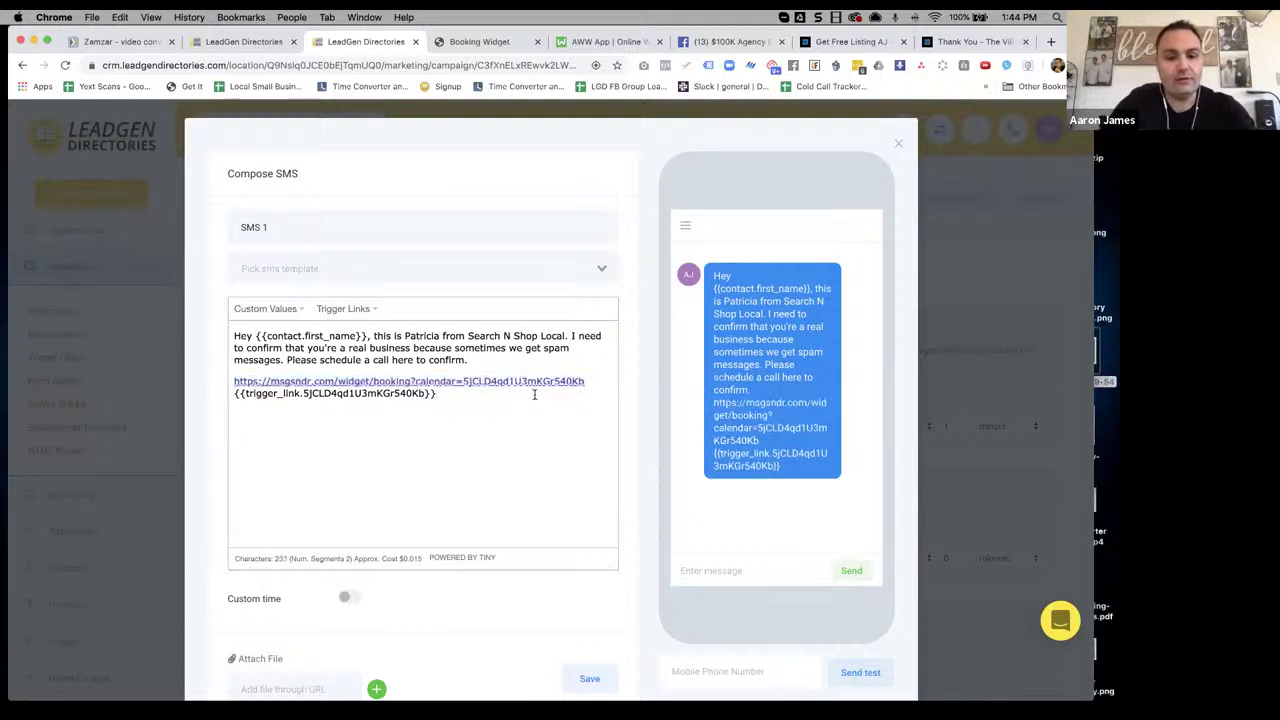
click(598, 384)
key(Return)
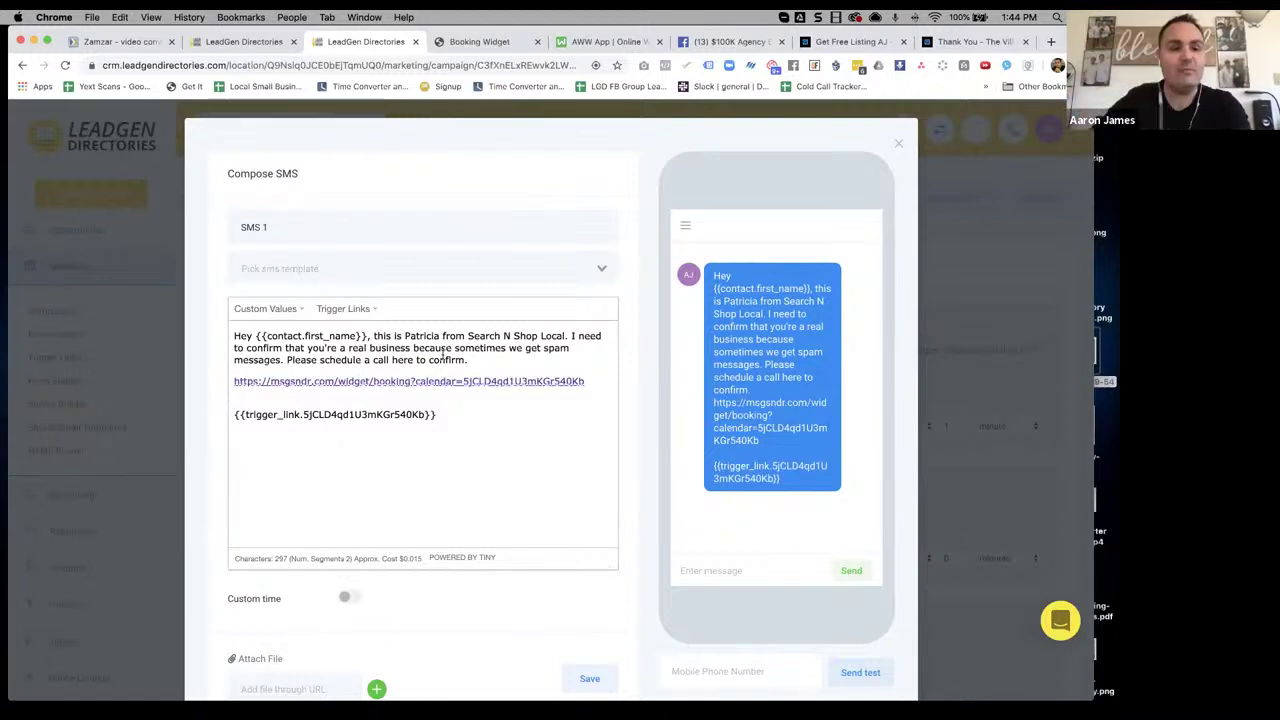
Check which trigger links can be inserted into the SMS and compare them with the existing trigger link code
click(370, 310)
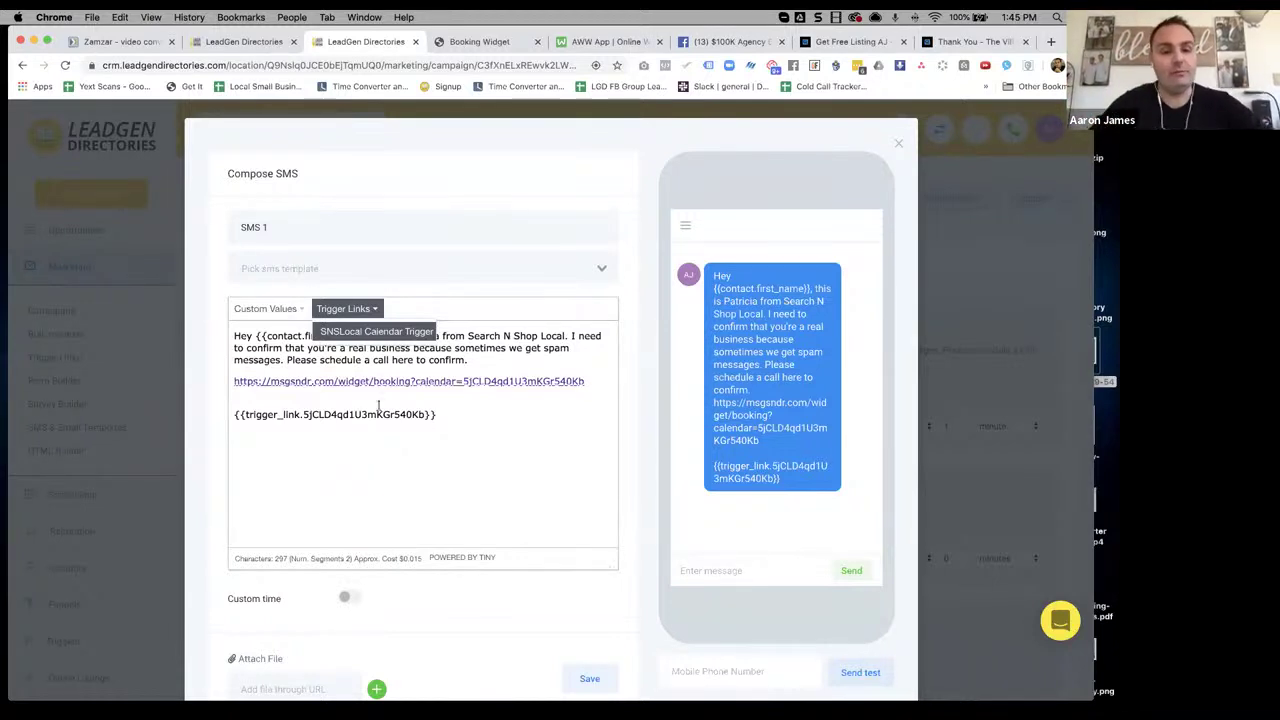
drag(342, 413, 256, 413)
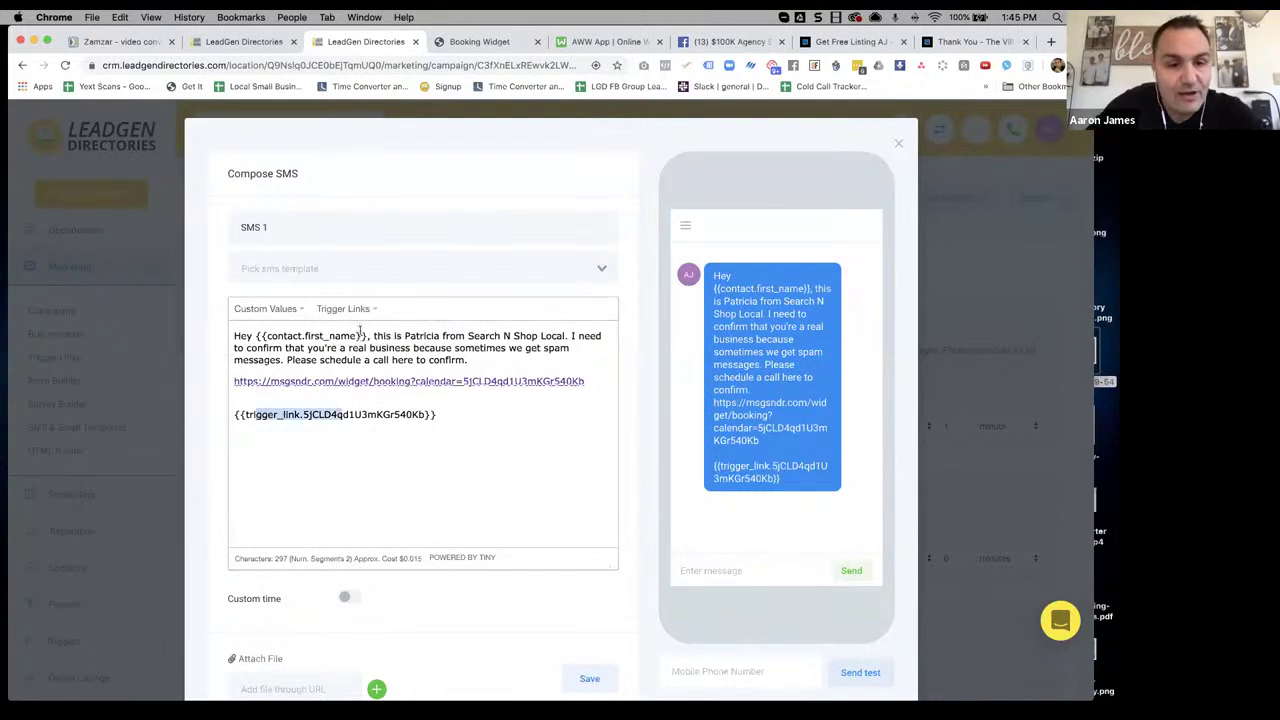
click(425, 400)
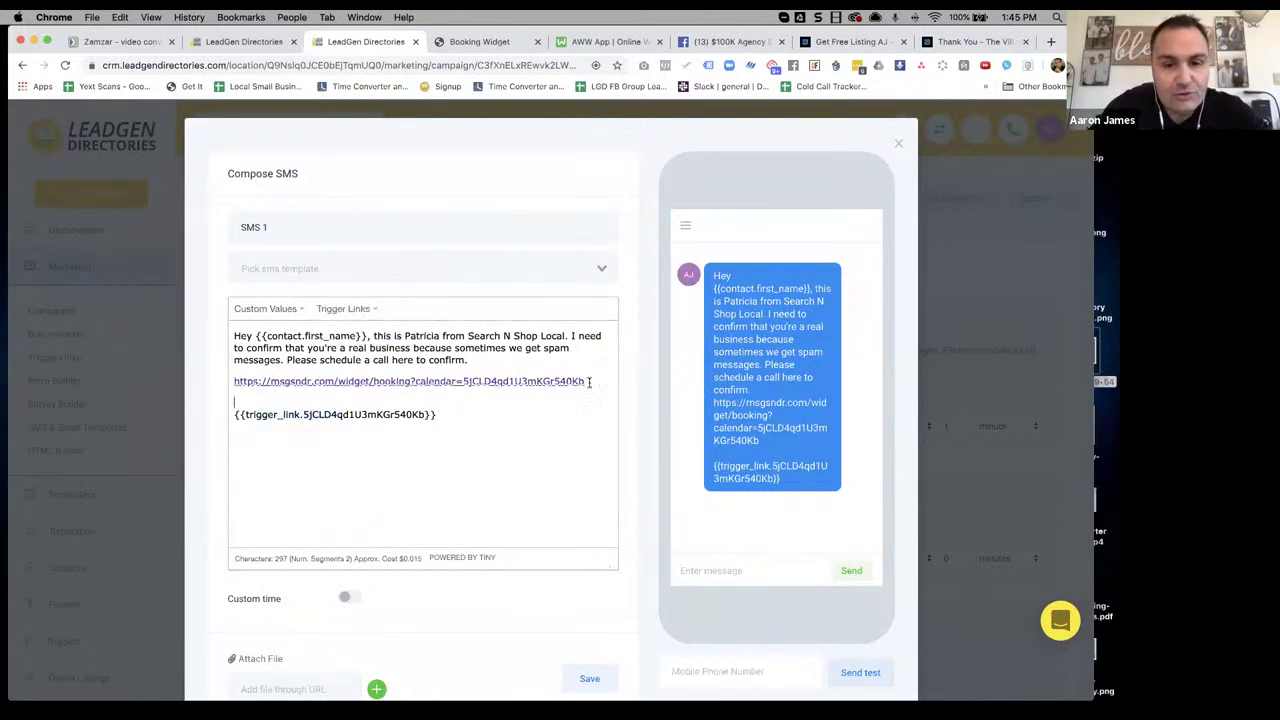
Copy the pasted booking URL, delete it with its extra line breaks from SMS 1, and close the message without saving
drag(590, 381, 234, 375)
key(super+c)
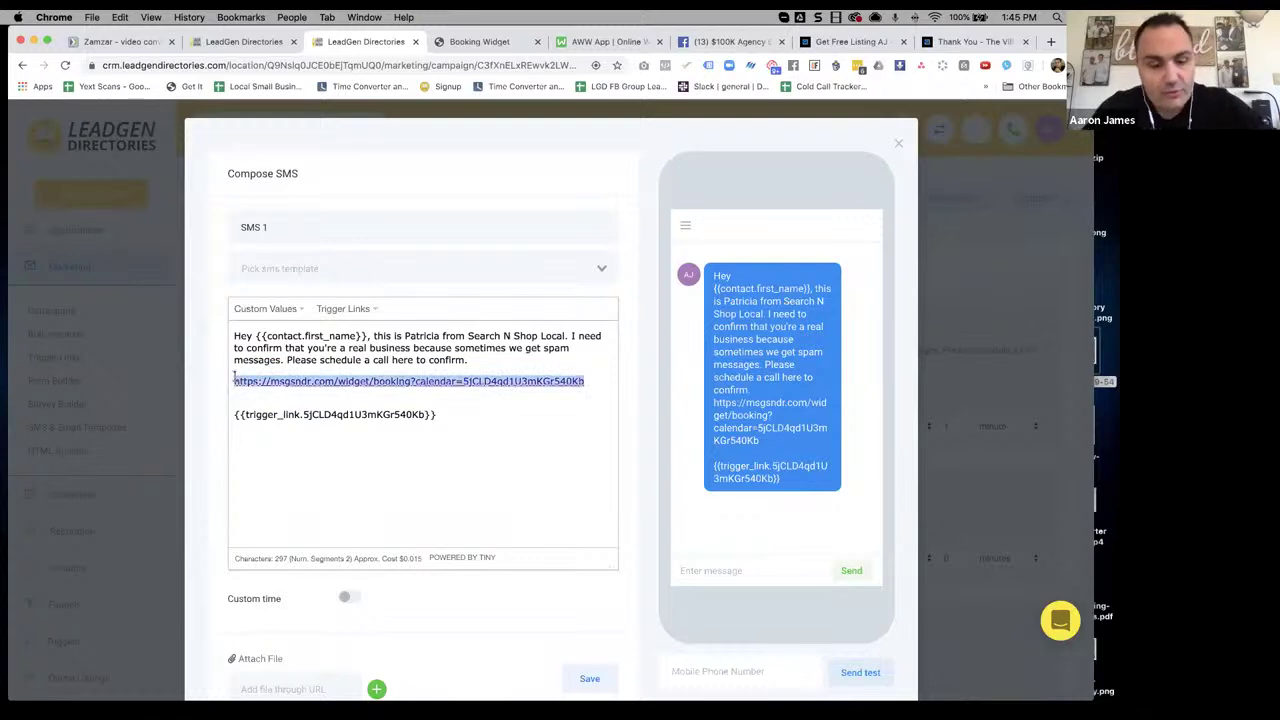
key(BackSpace)
key(BackSpace)
key(BackSpace)
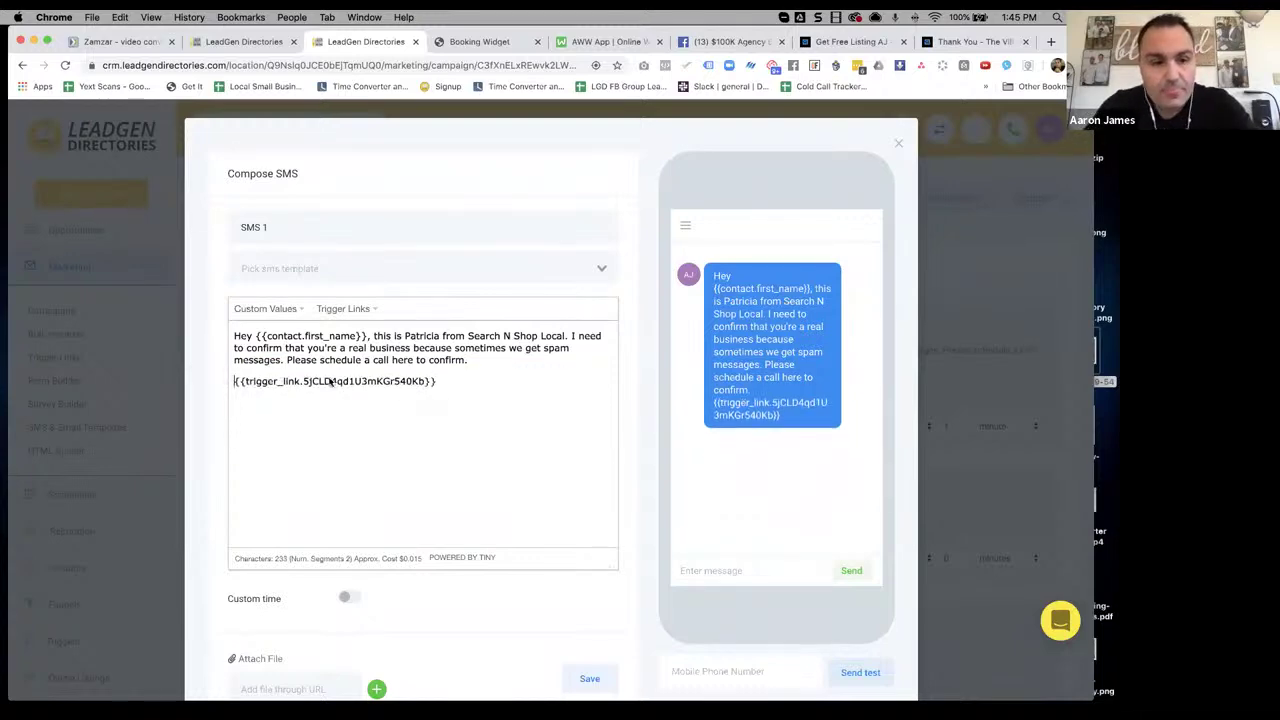
scroll(787, 477, down, 2)
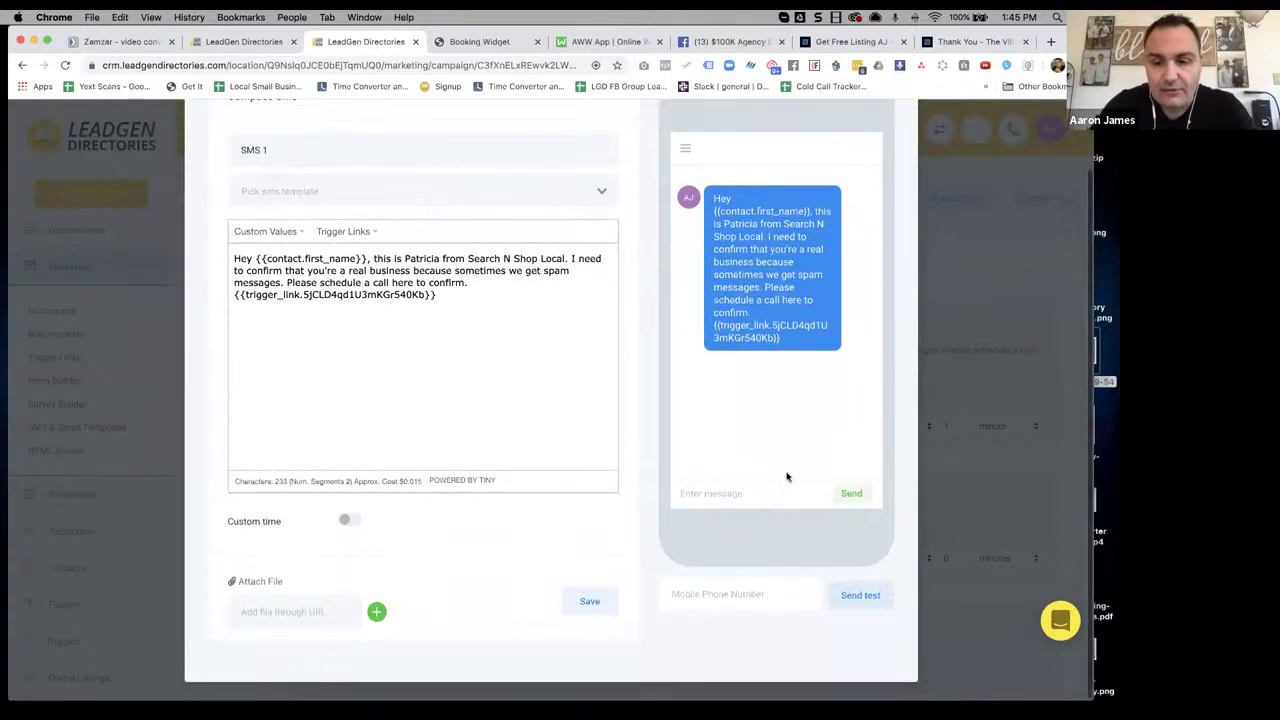
click(960, 360)
Switch to the AWW whiteboard to review the flow from form to booked call, and return to LeadGen Directories
scroll(152, 388, down, 2)
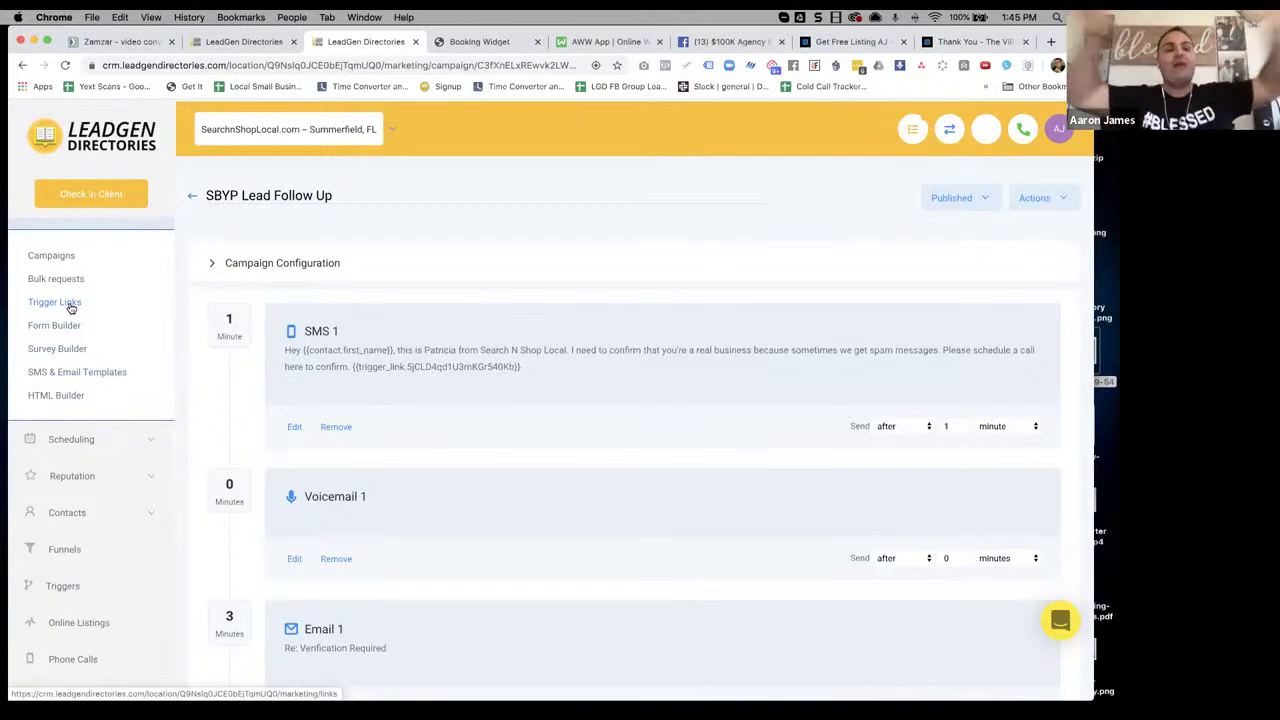
click(70, 307)
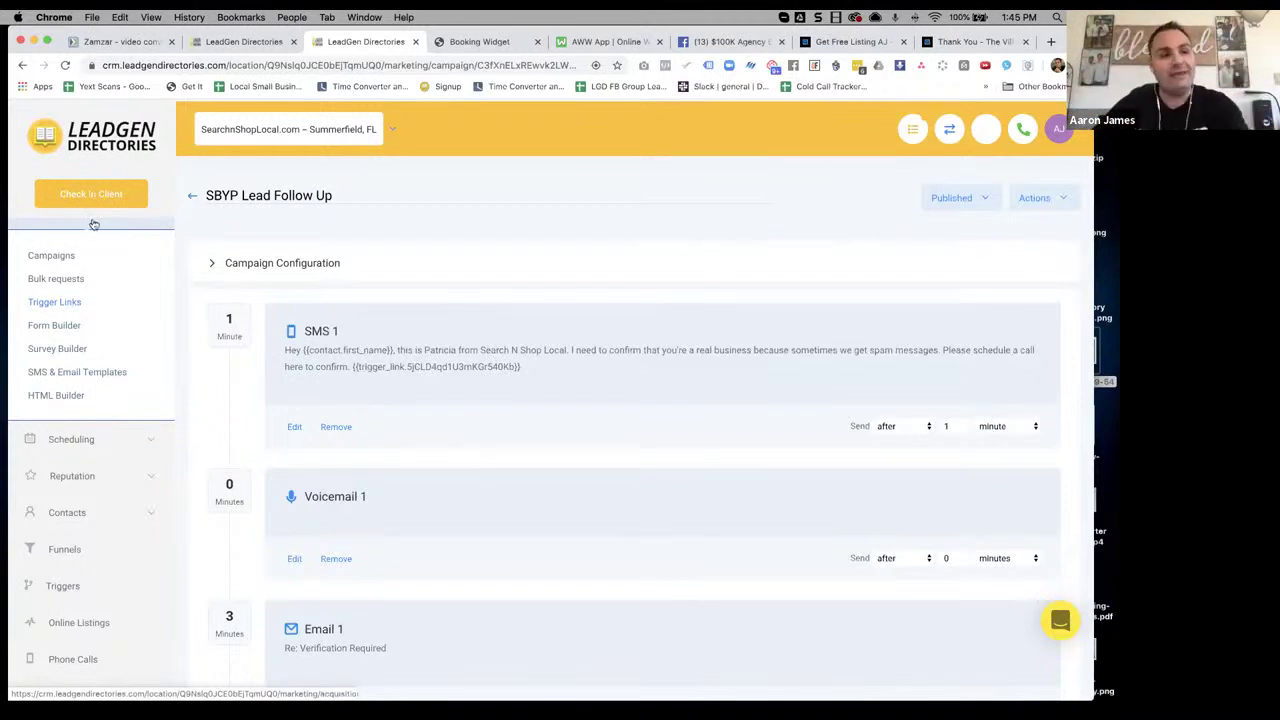
click(605, 42)
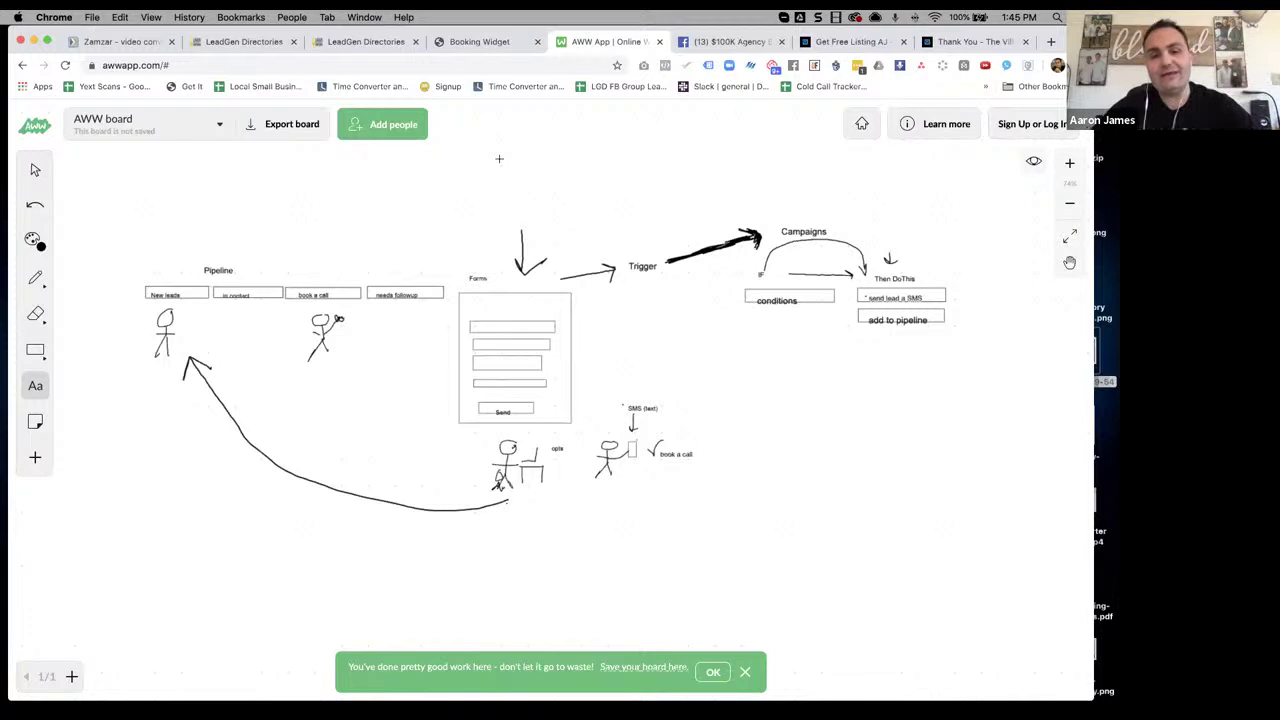
click(368, 41)
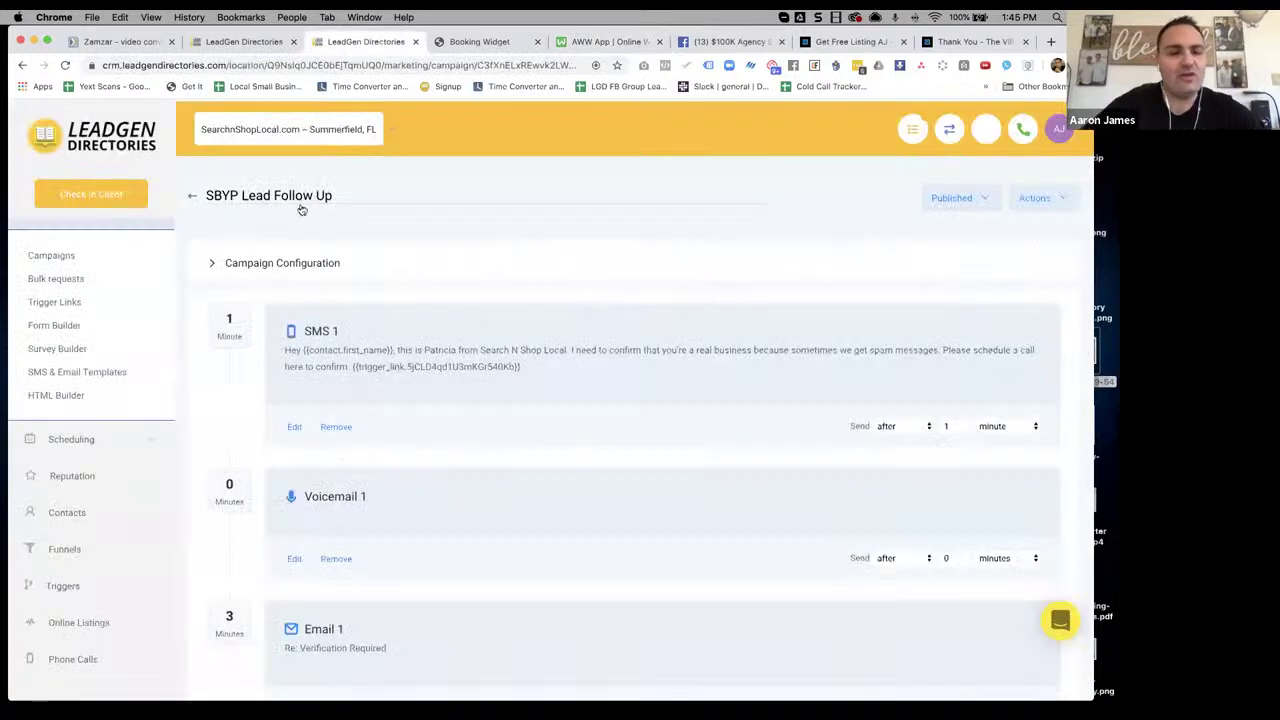
Start a new trigger link named My Calendar and paste the booking page URL as its link
click(52, 301)
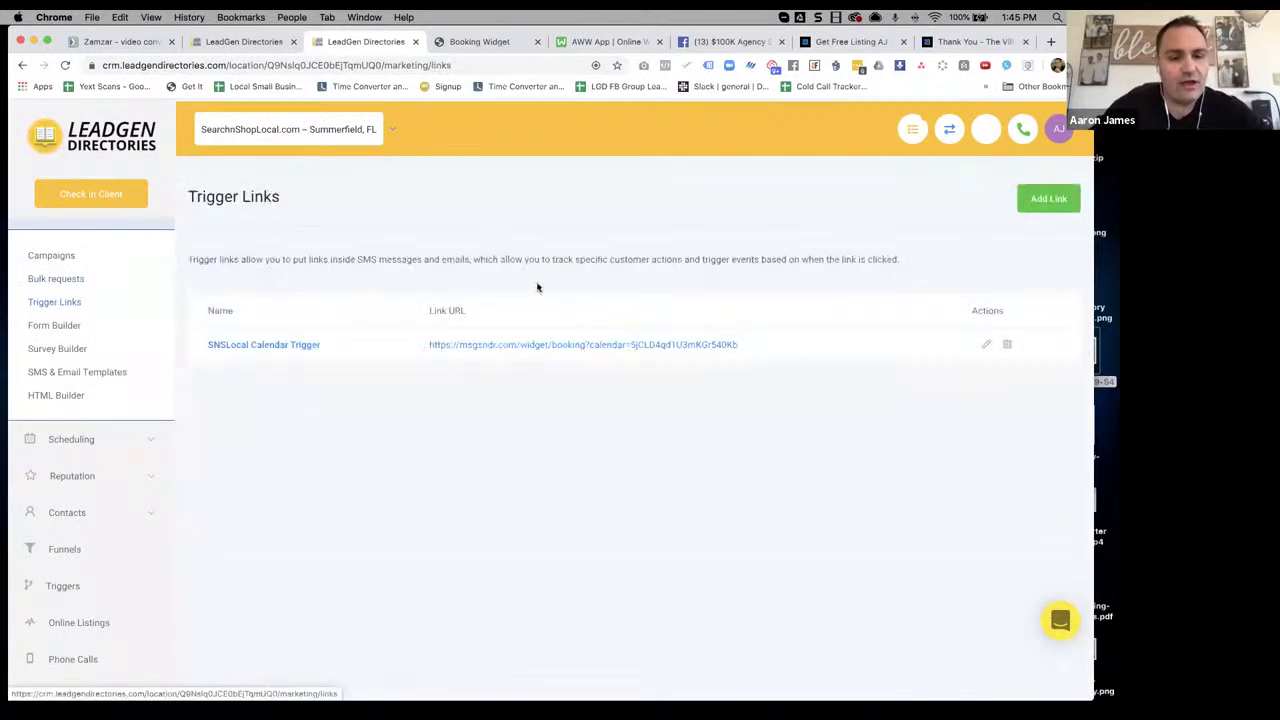
click(1049, 198)
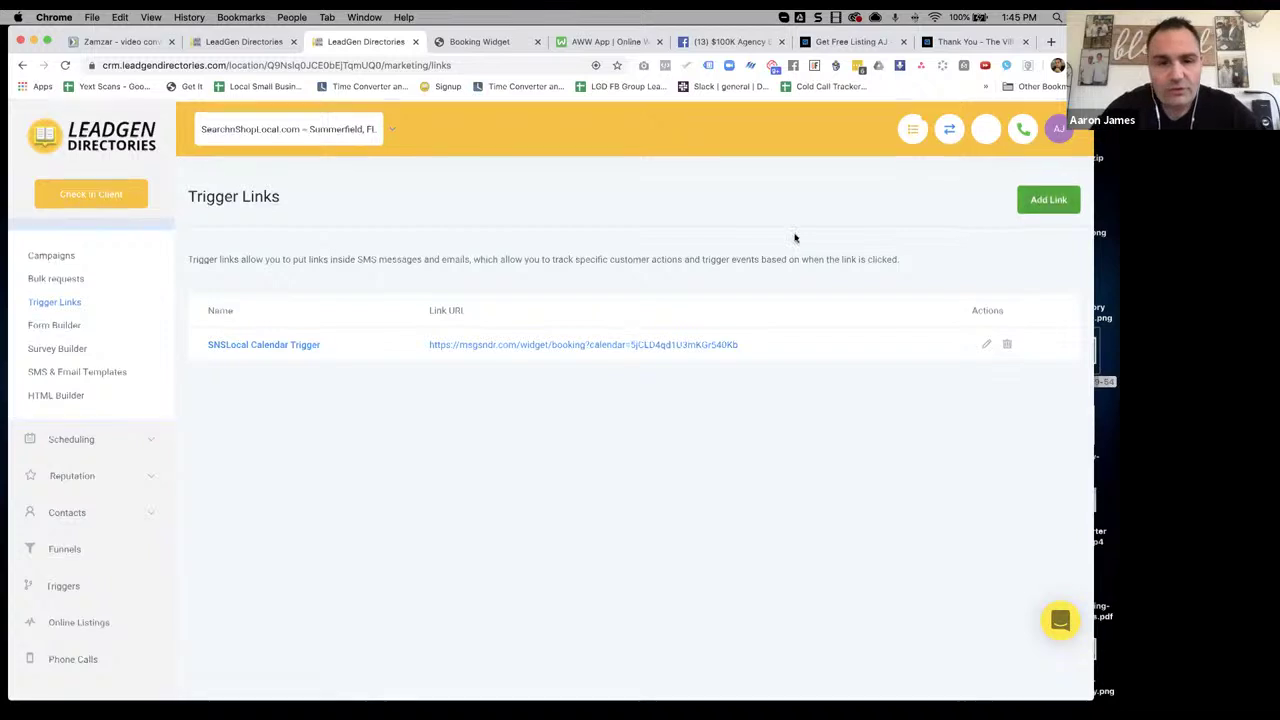
click(430, 219)
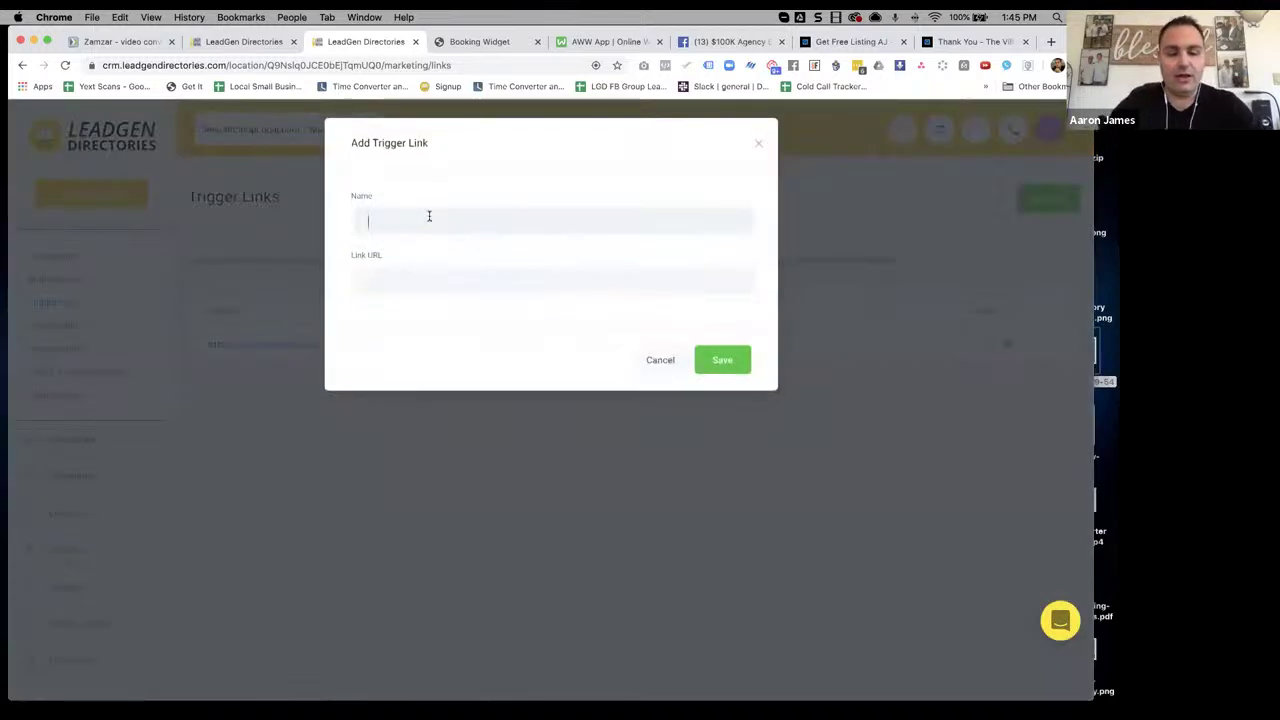
text(My Cal)
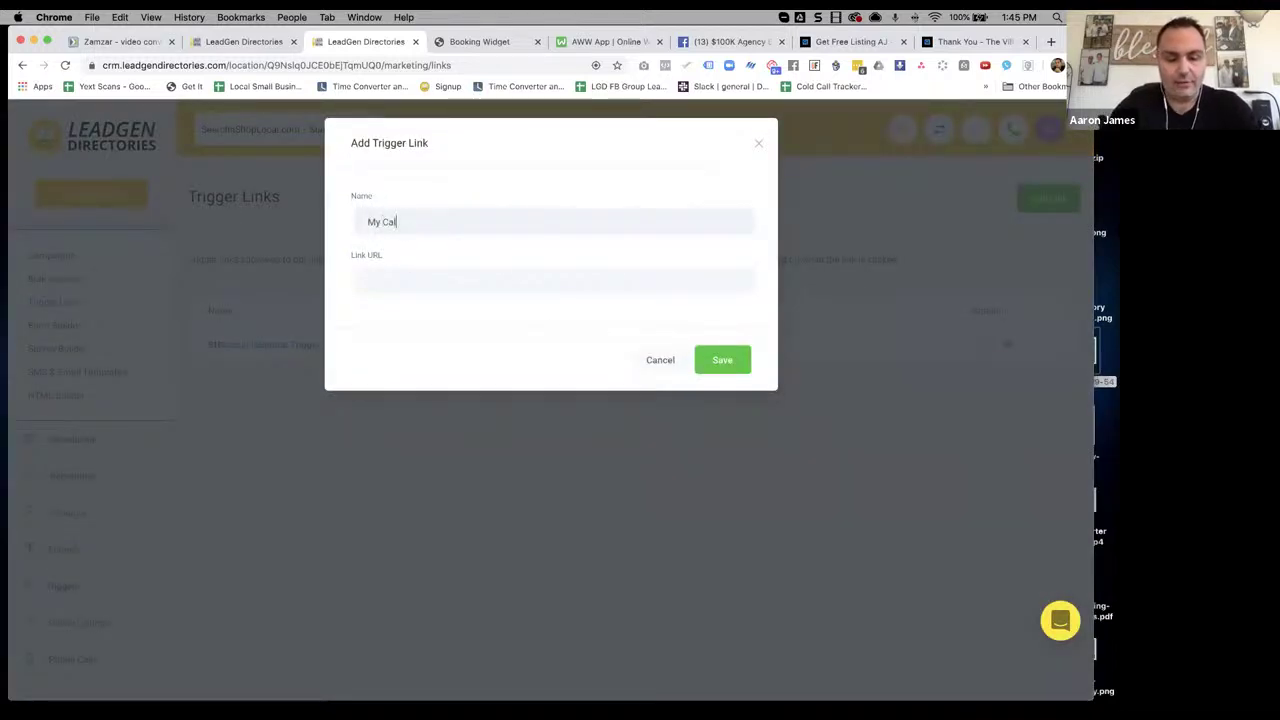
text(endar)
click(368, 281)
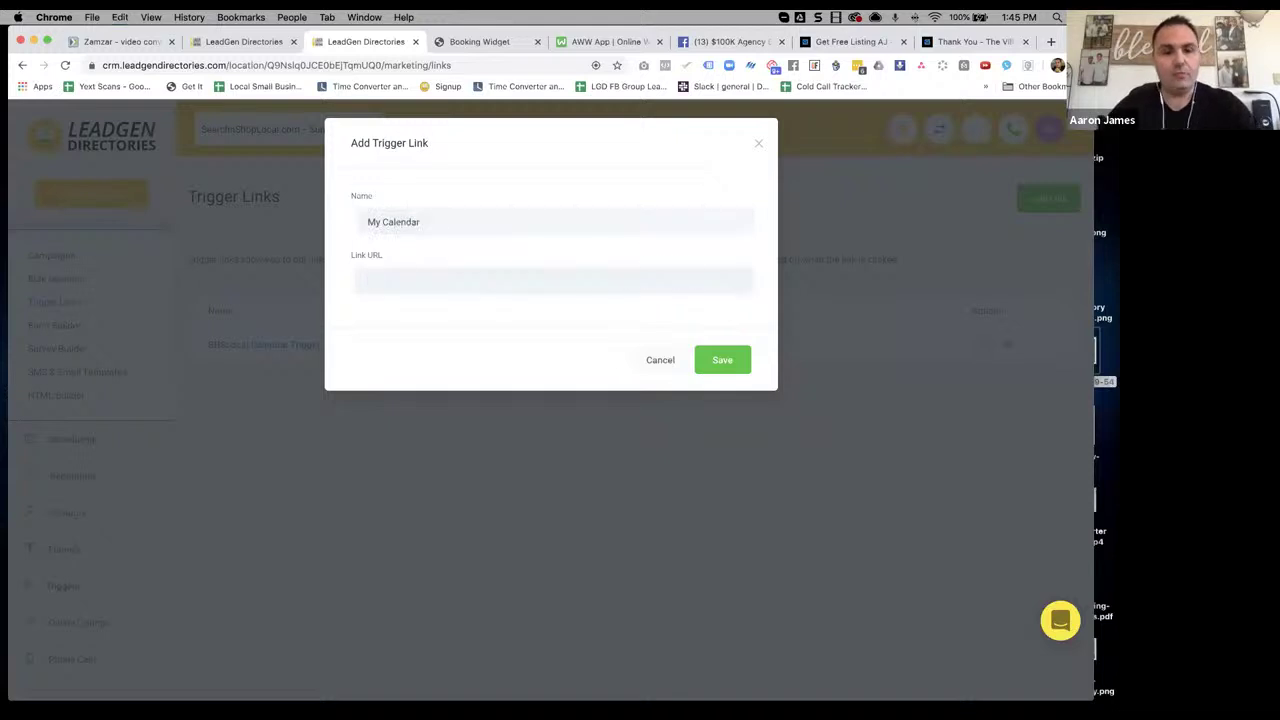
key(super+v)
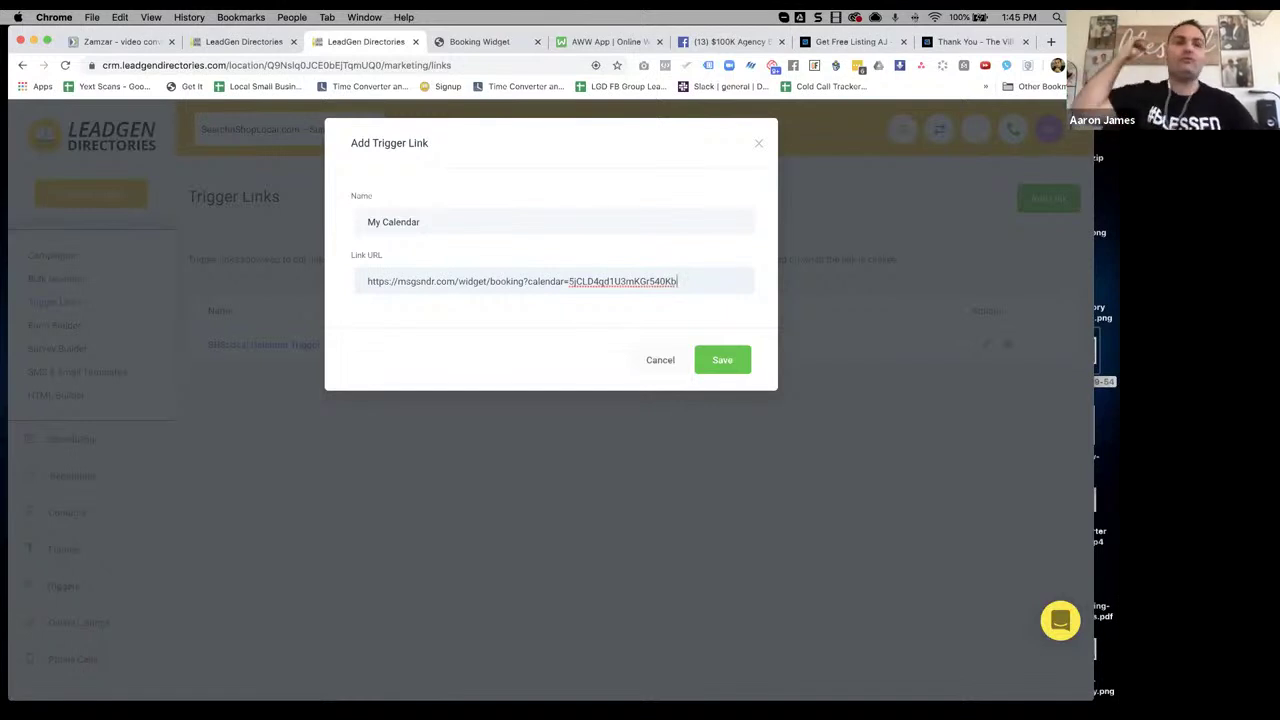
triple_click(364, 218)
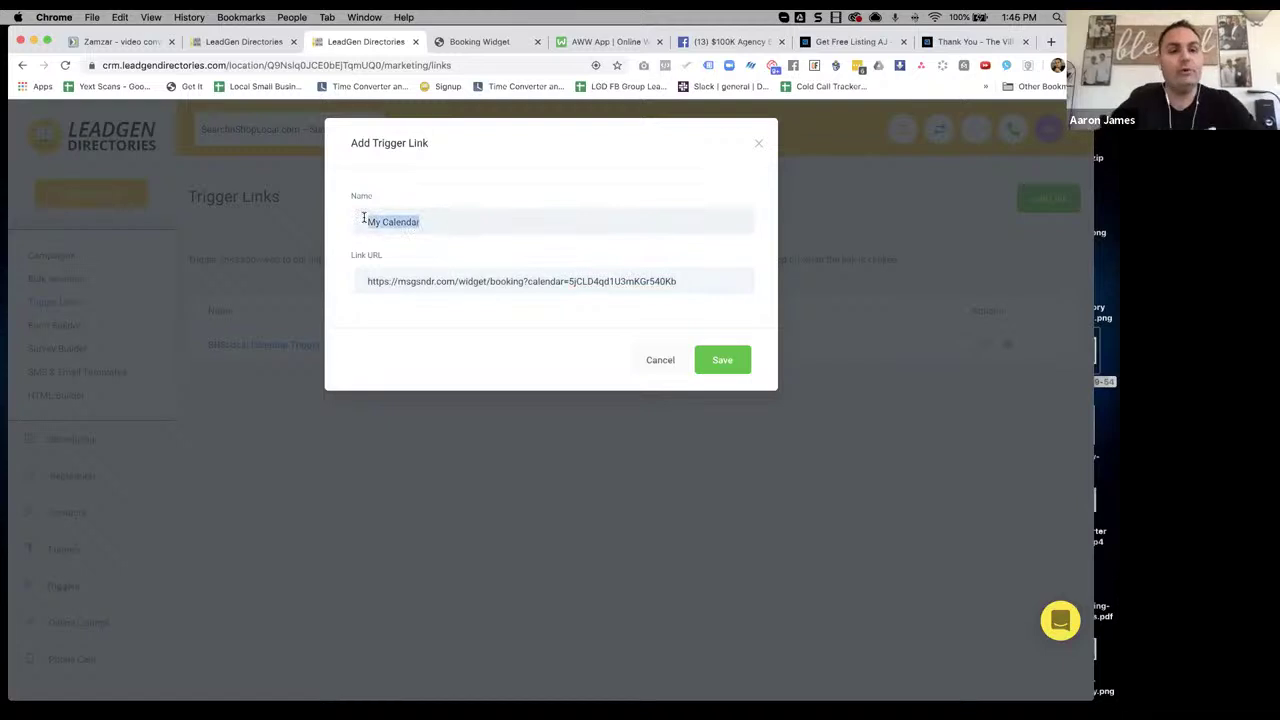
text(My offer)
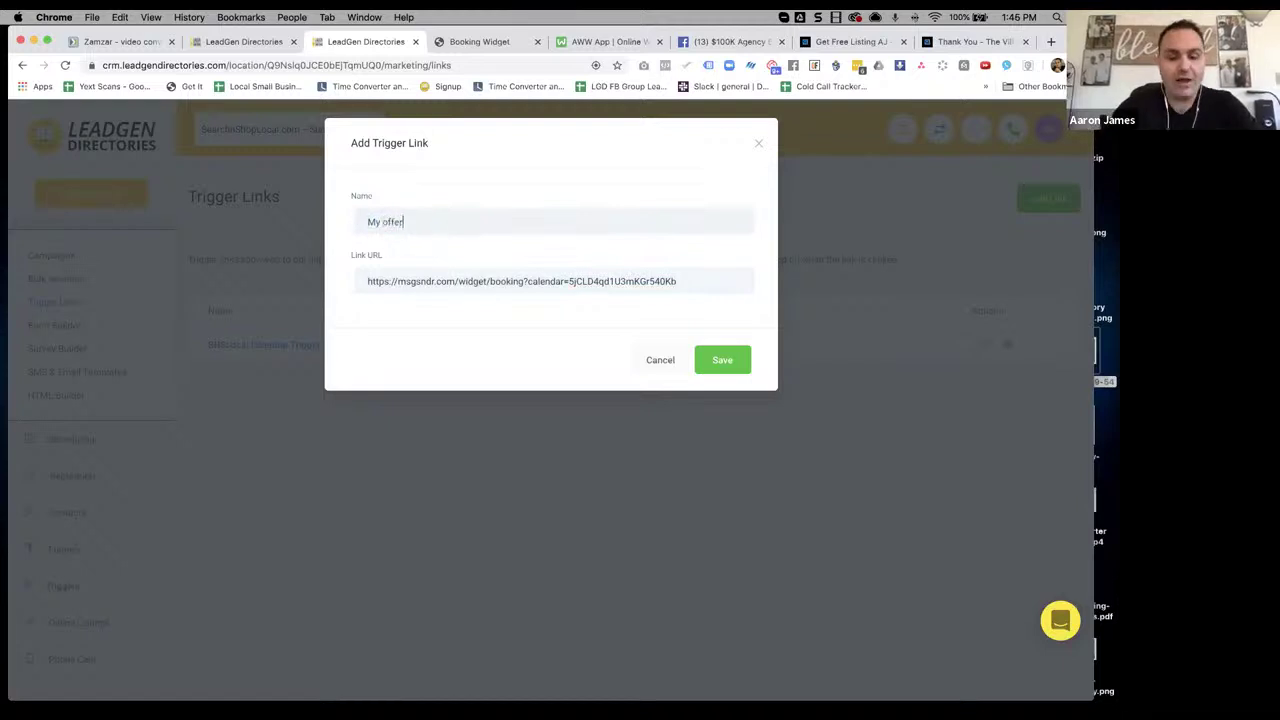
drag(678, 282, 313, 278)
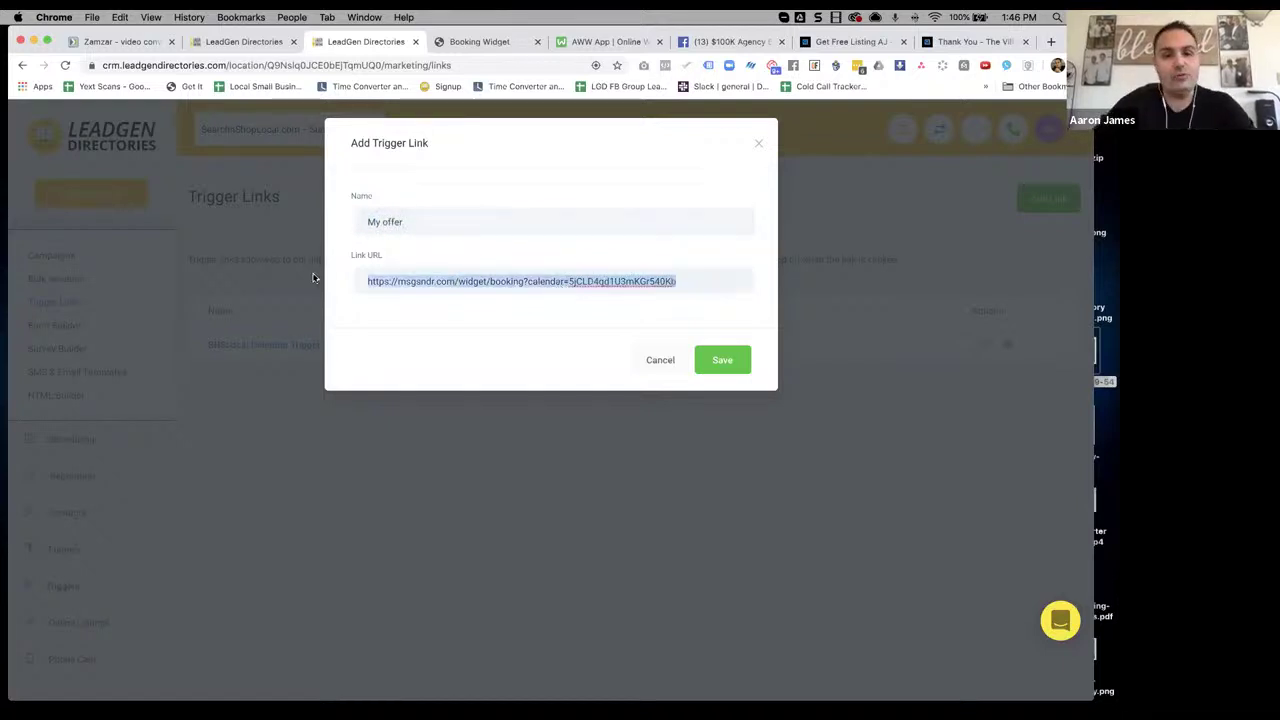
text(https)
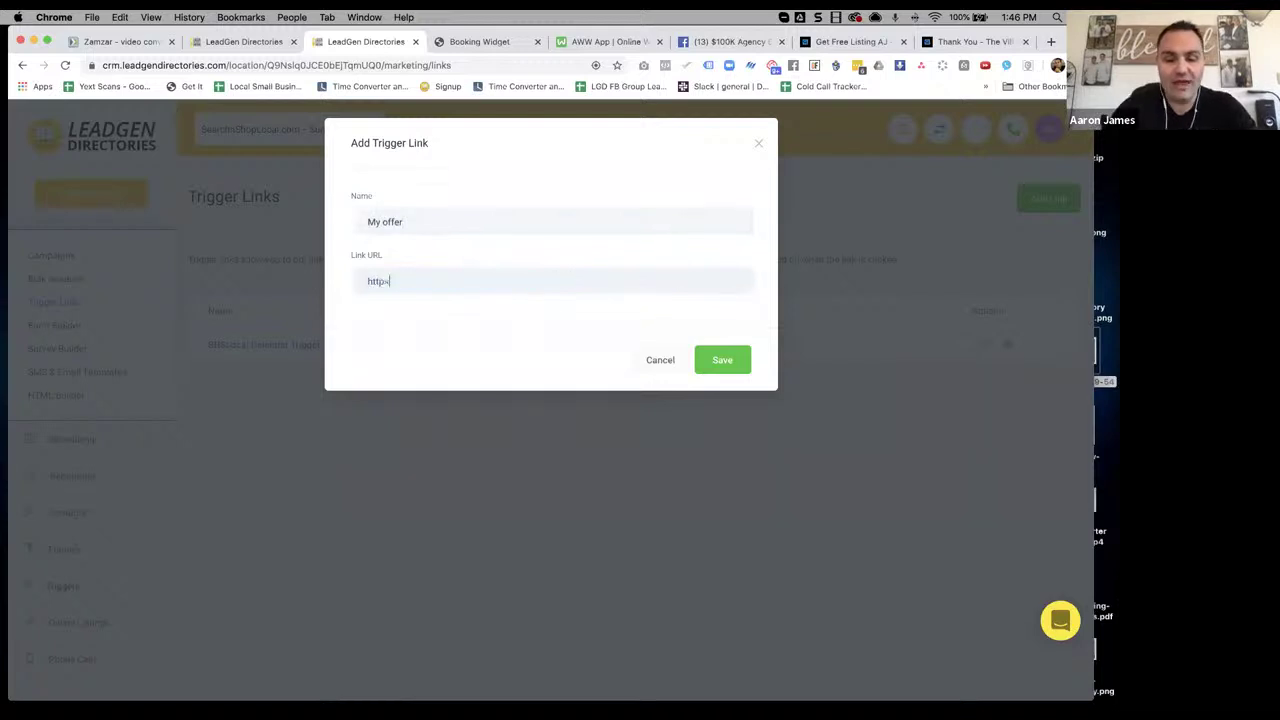
text(://myusi)
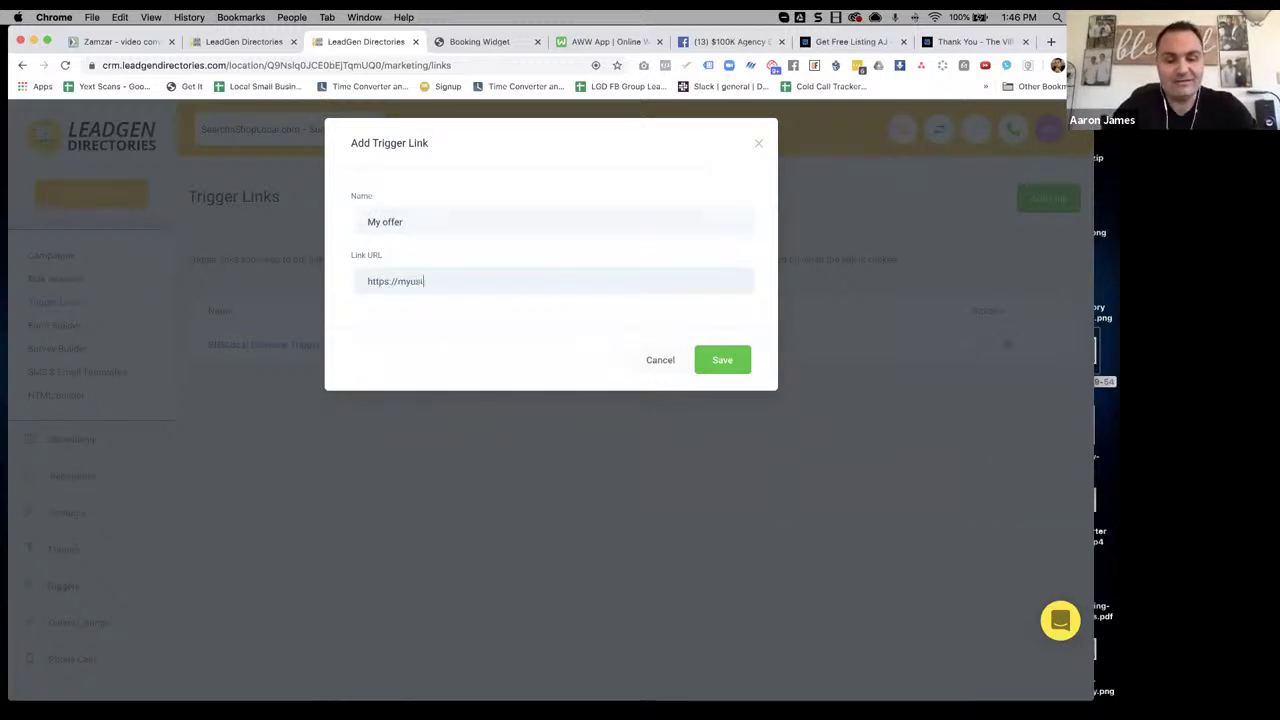
text(tes.com/offer)
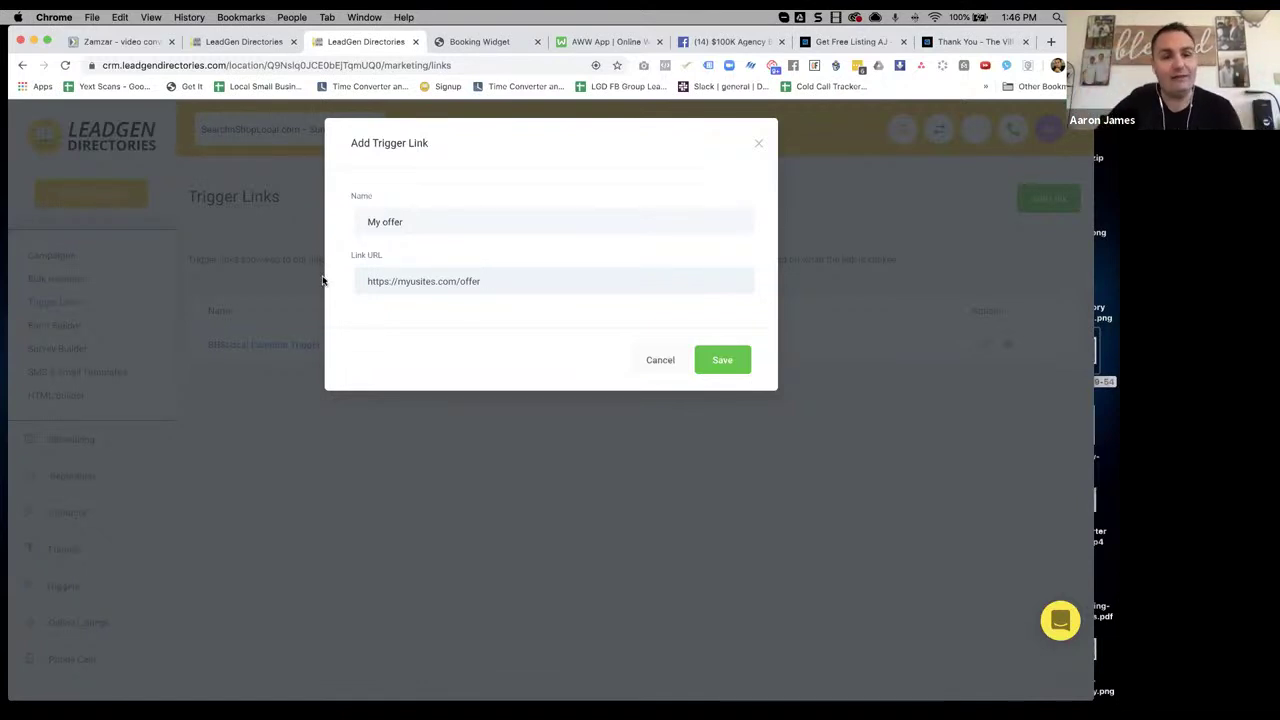
click(757, 144)
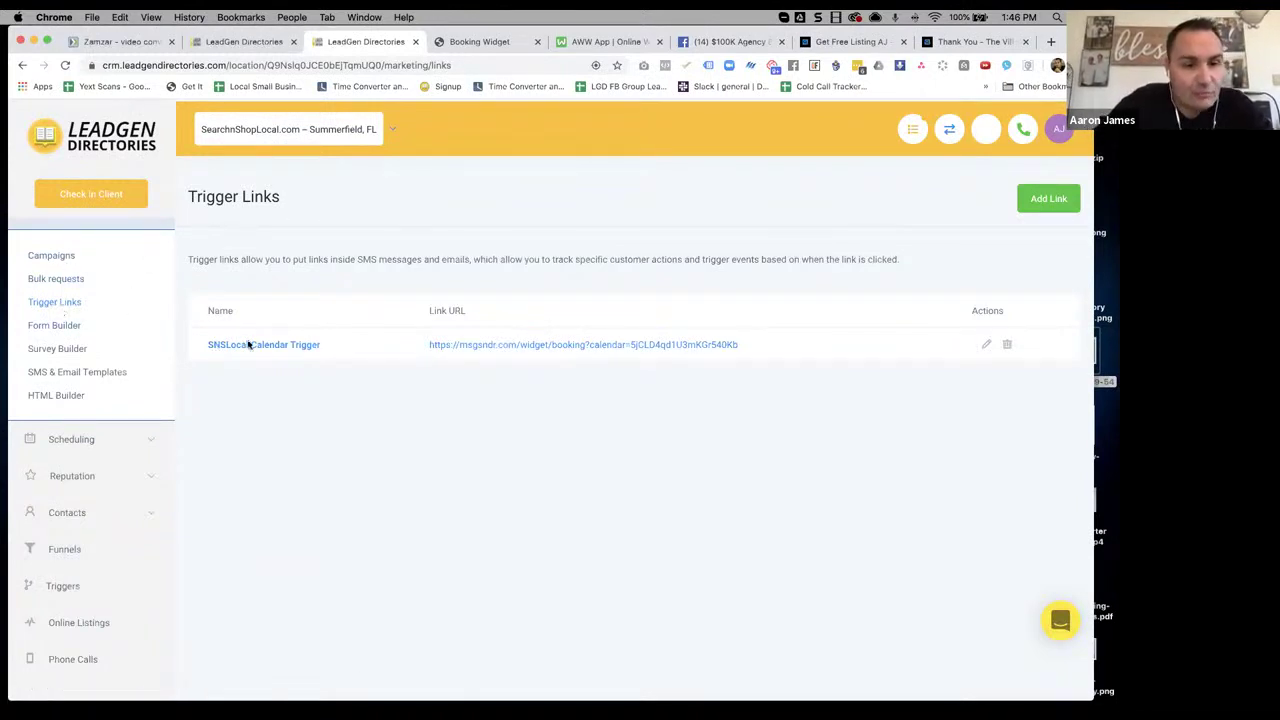
Check which trigger links SMS 1 of the SBYP Lead Follow Up campaign can insert, and close the message unchanged
click(69, 259)
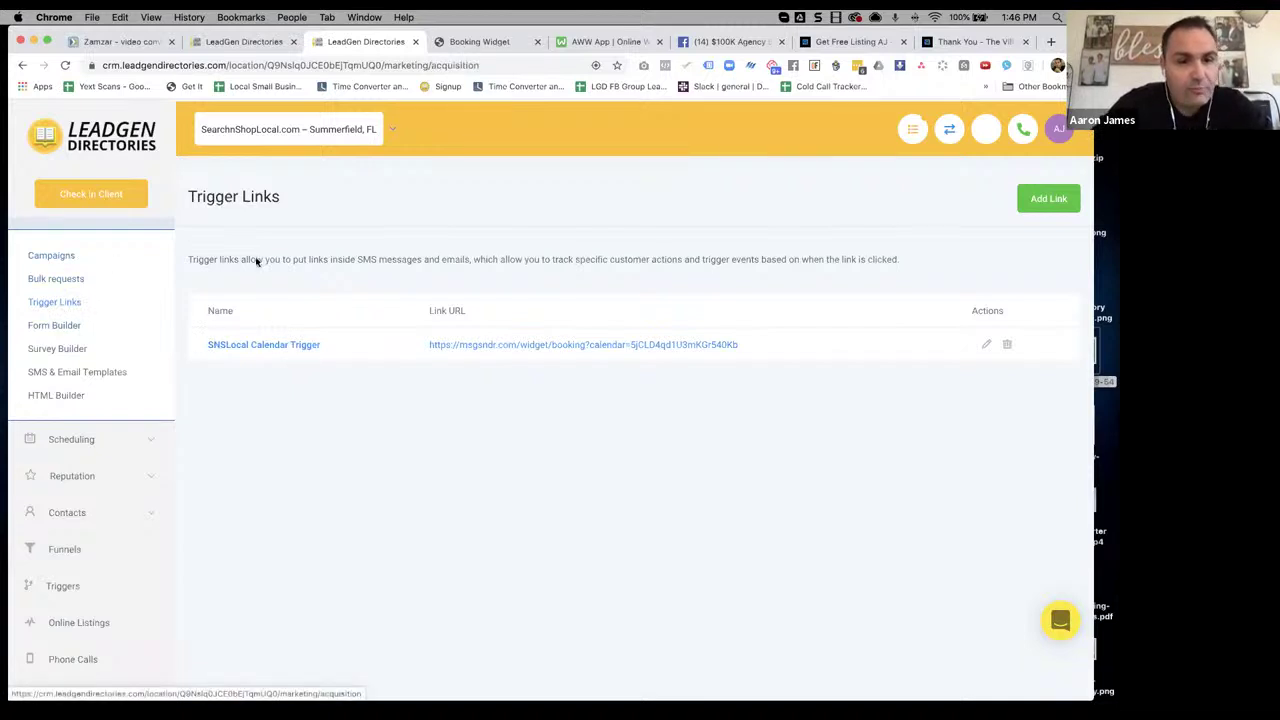
click(258, 421)
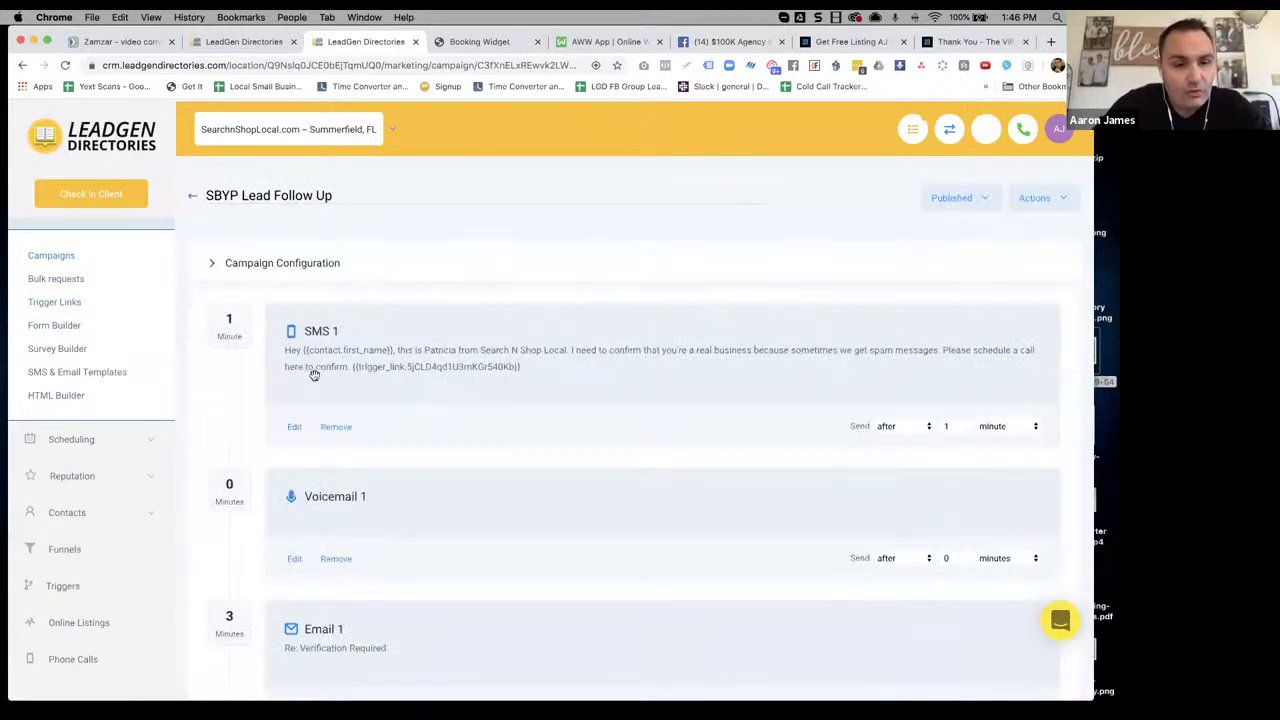
click(338, 372)
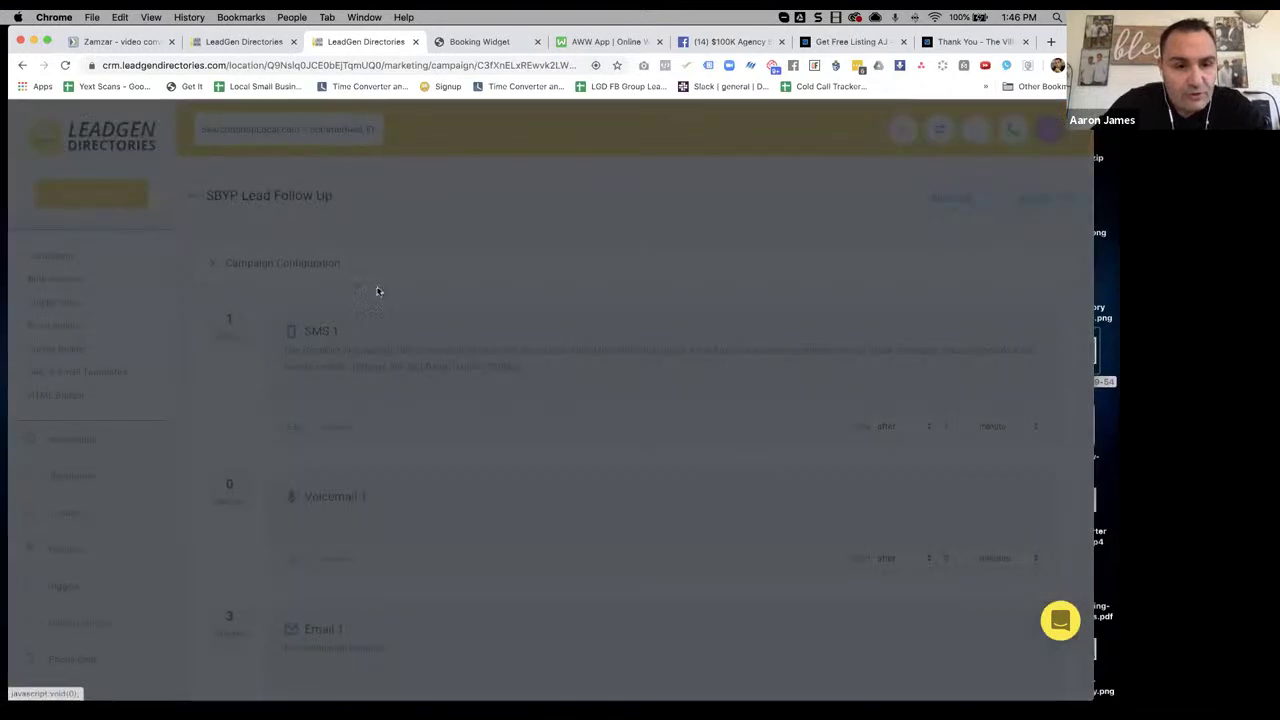
click(356, 309)
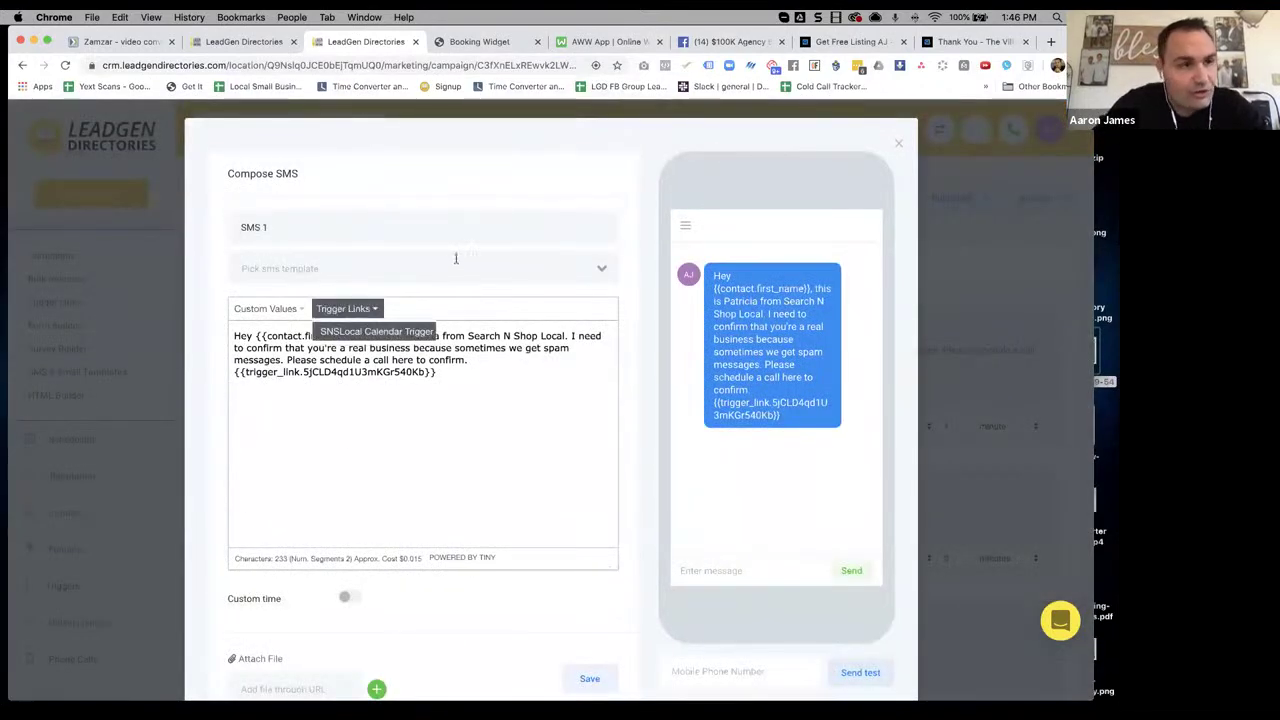
click(554, 200)
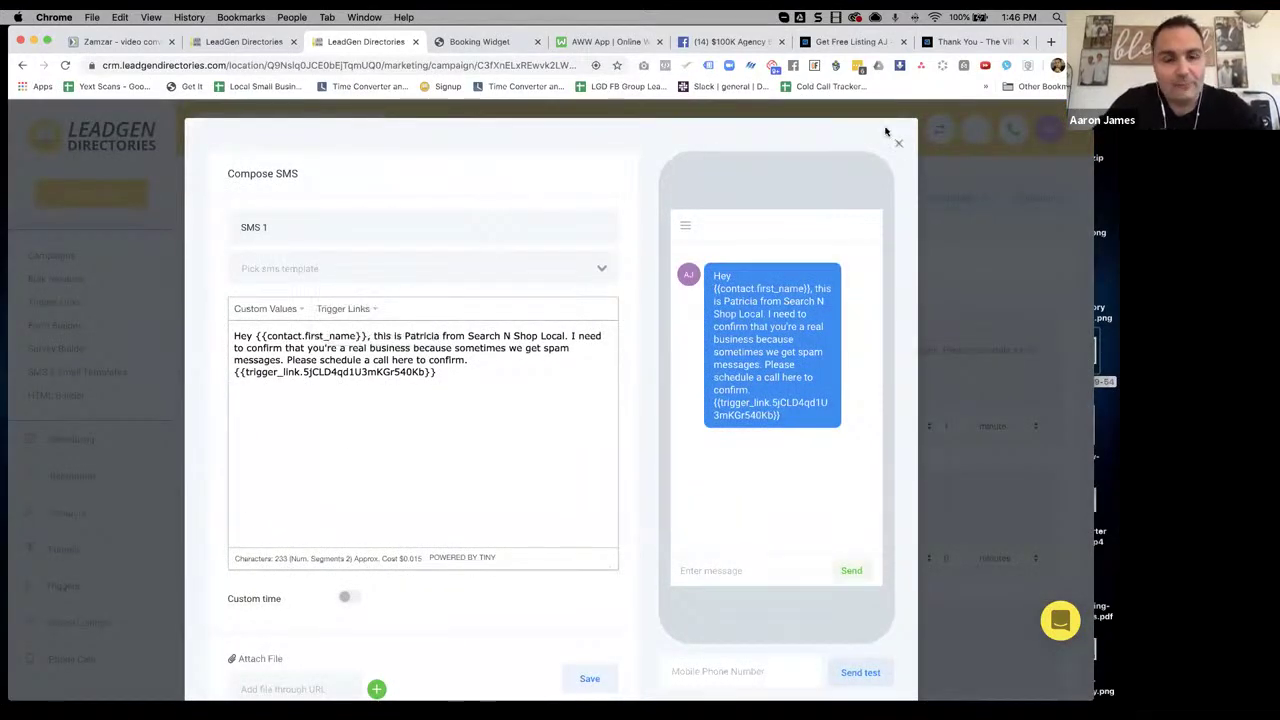
click(888, 133)
Open Voicemail 1 of the campaign for editing and try to upload Eton Ave 2.m4a as its voicemail file
scroll(486, 225, down, 2)
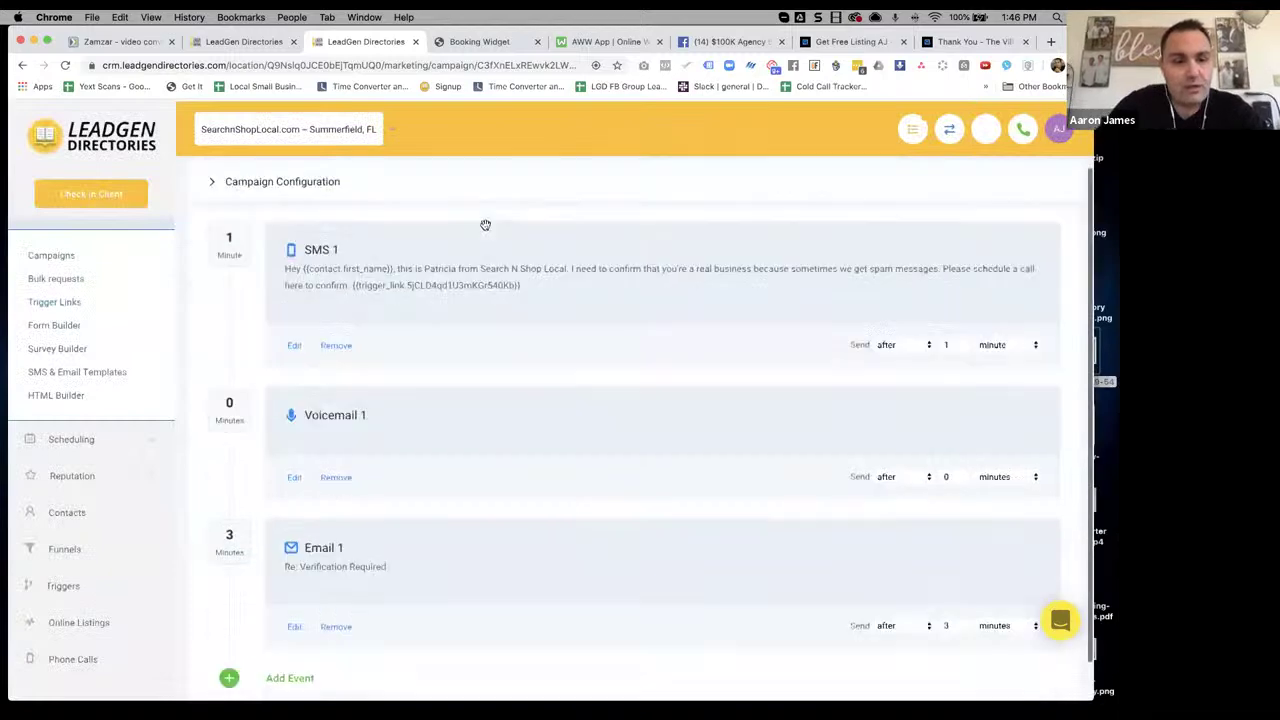
click(294, 479)
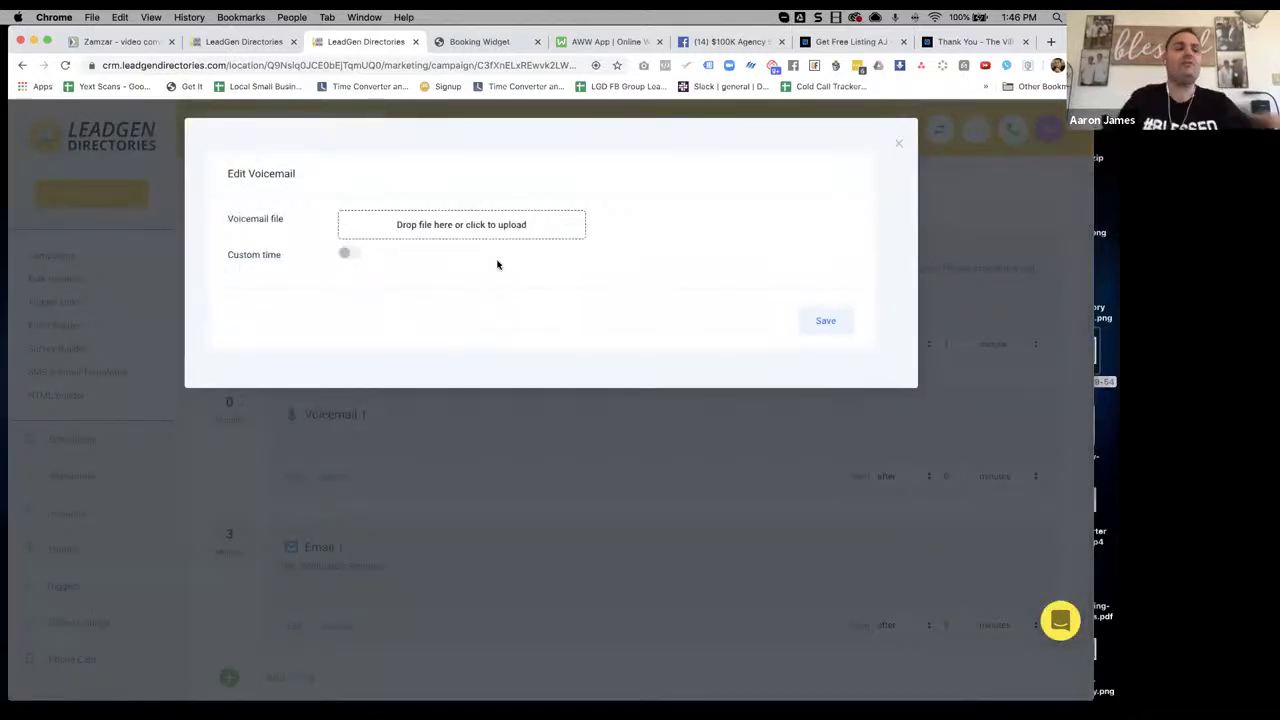
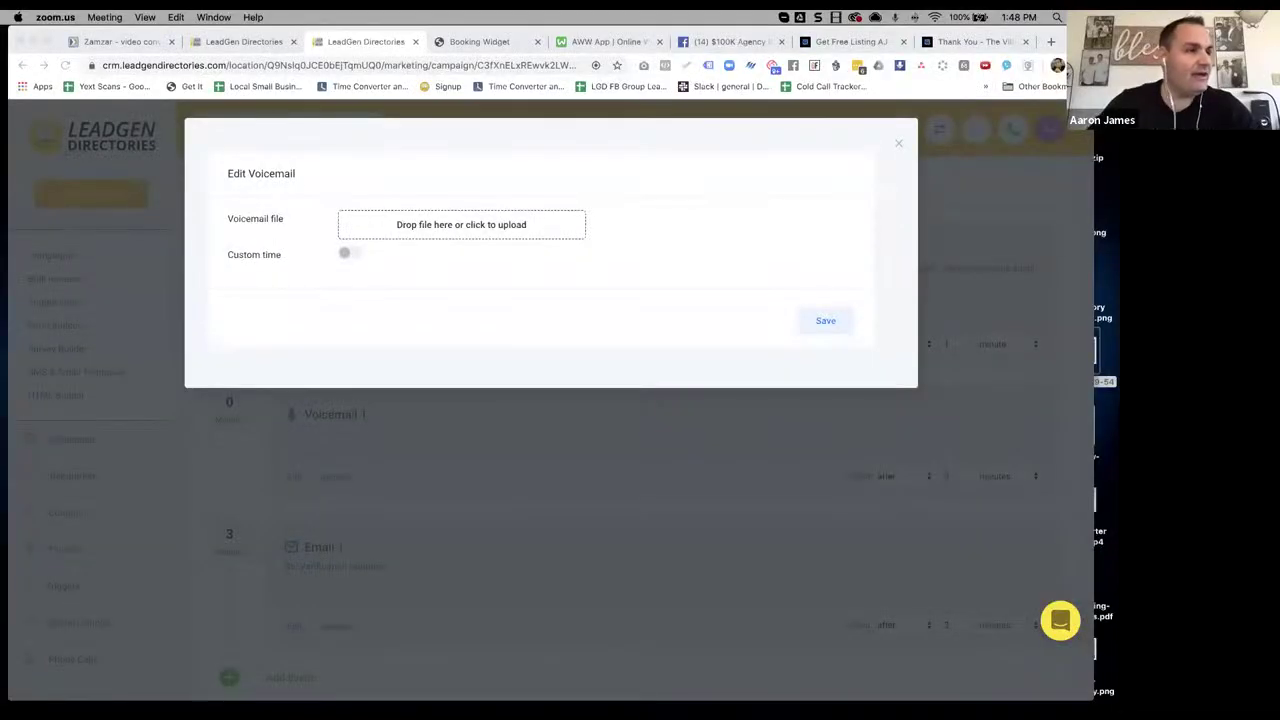
click(461, 224)
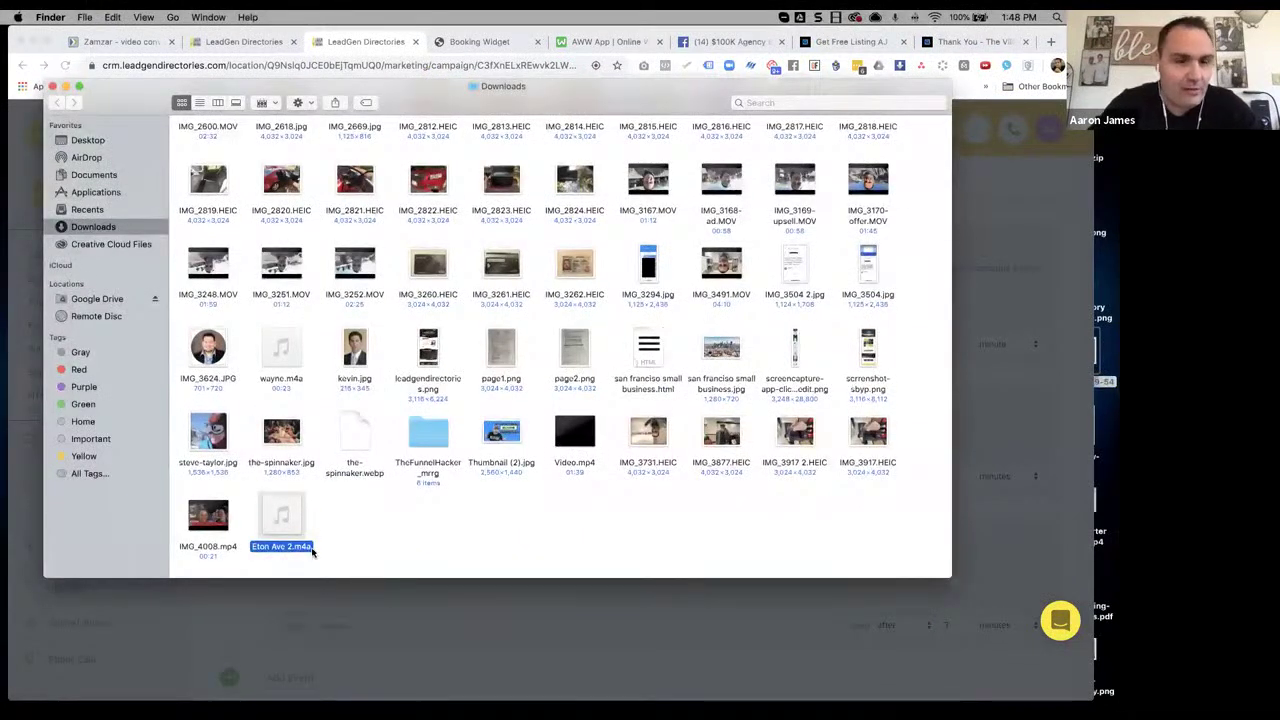
click(53, 87)
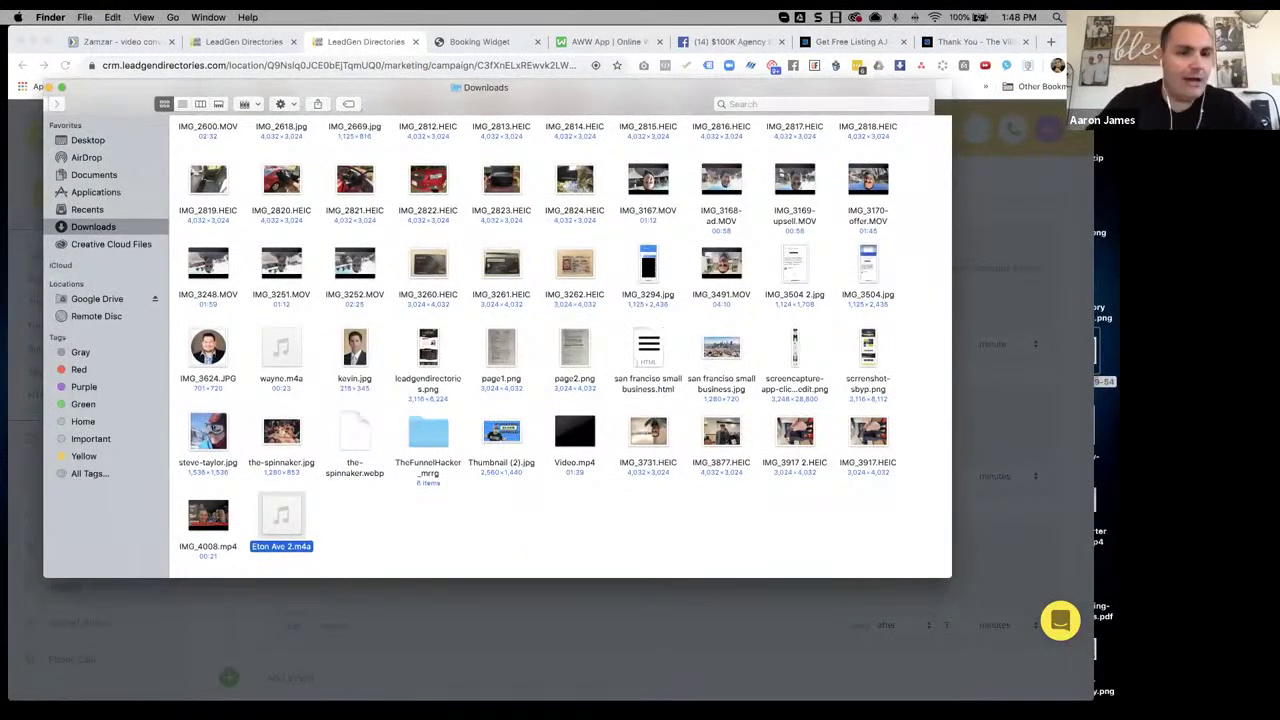
click(455, 231)
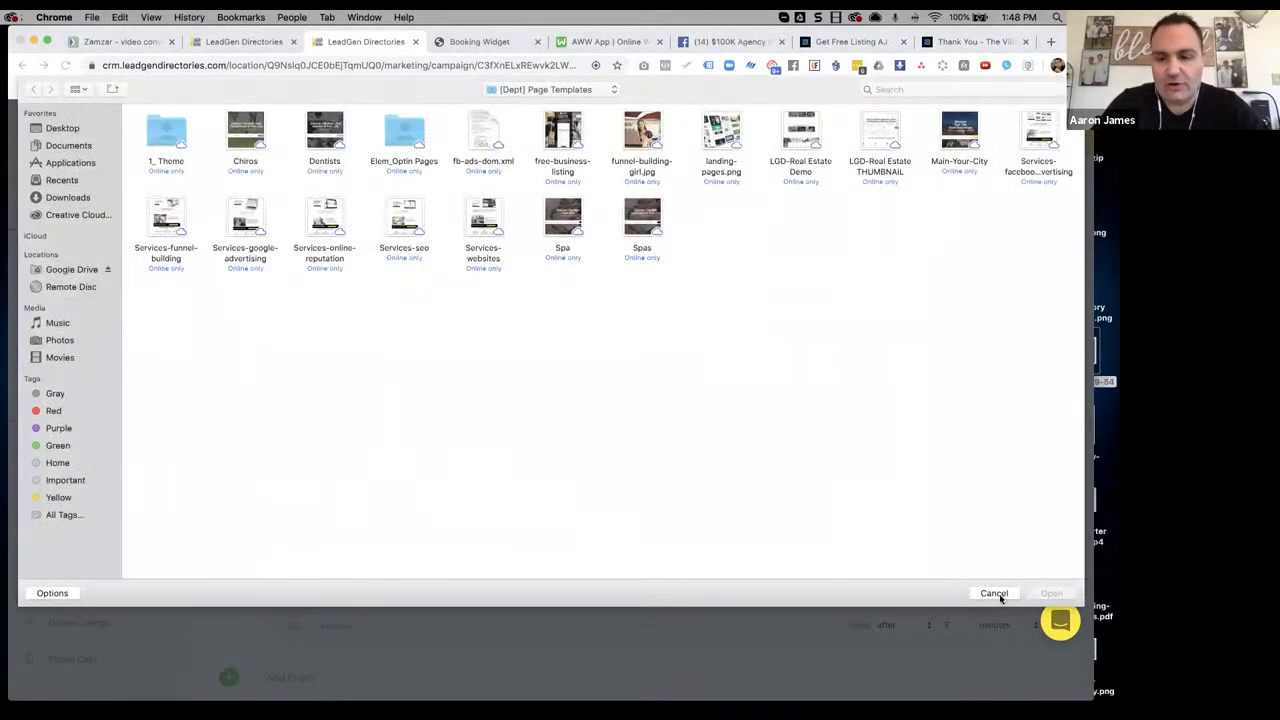
click(994, 593)
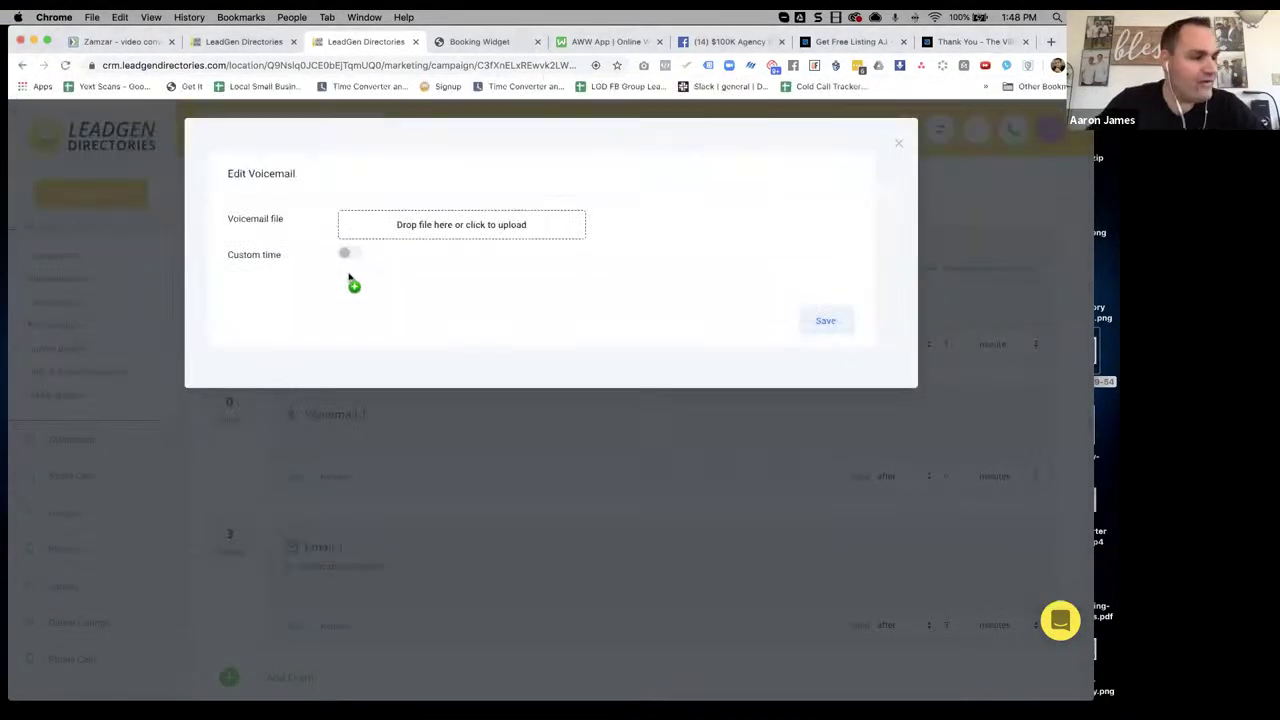
drag(349, 277, 449, 226)
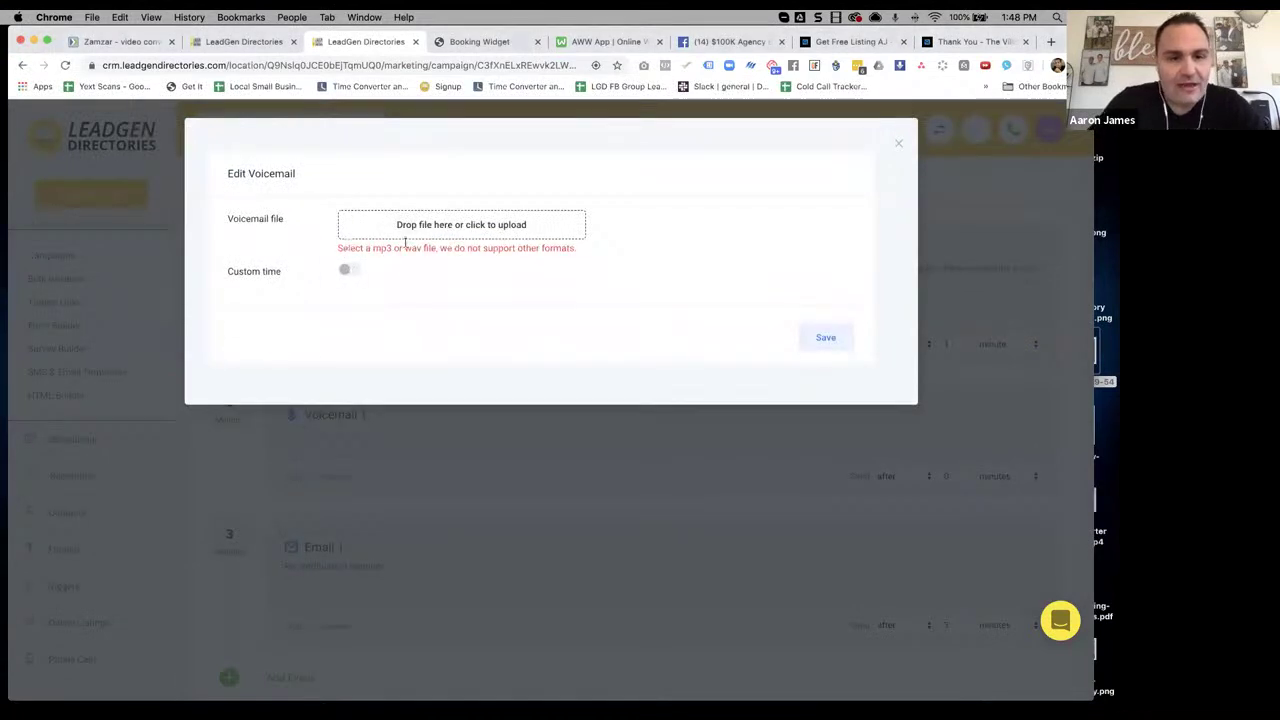
drag(340, 248, 458, 250)
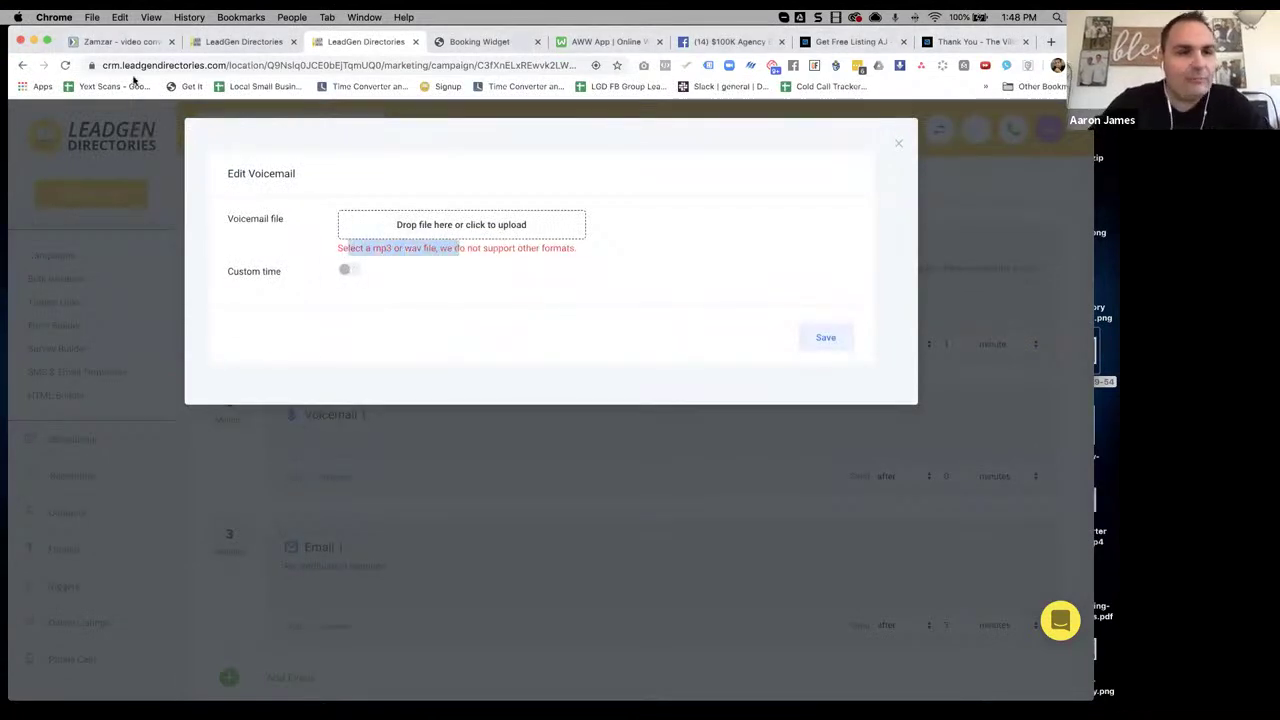
Switch to the Zamzar file converter, and search the web in a new tab for "convert m4a to mp3"
click(125, 41)
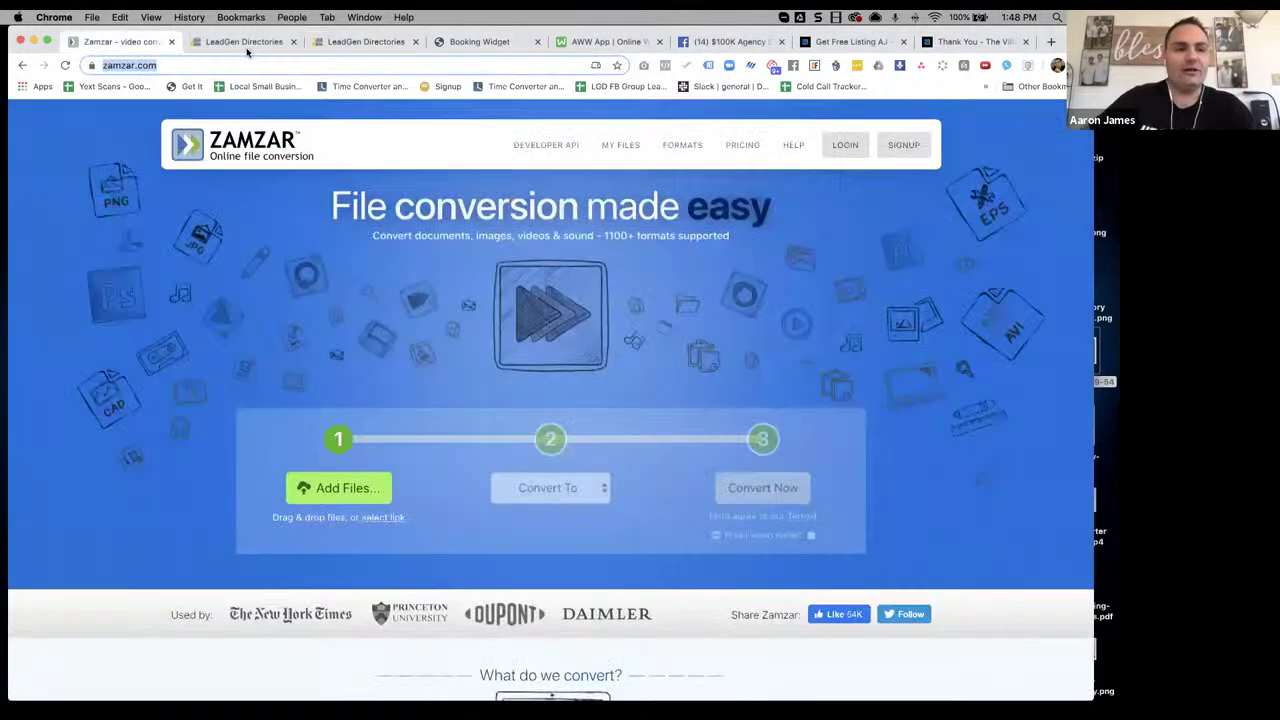
key(super+t)
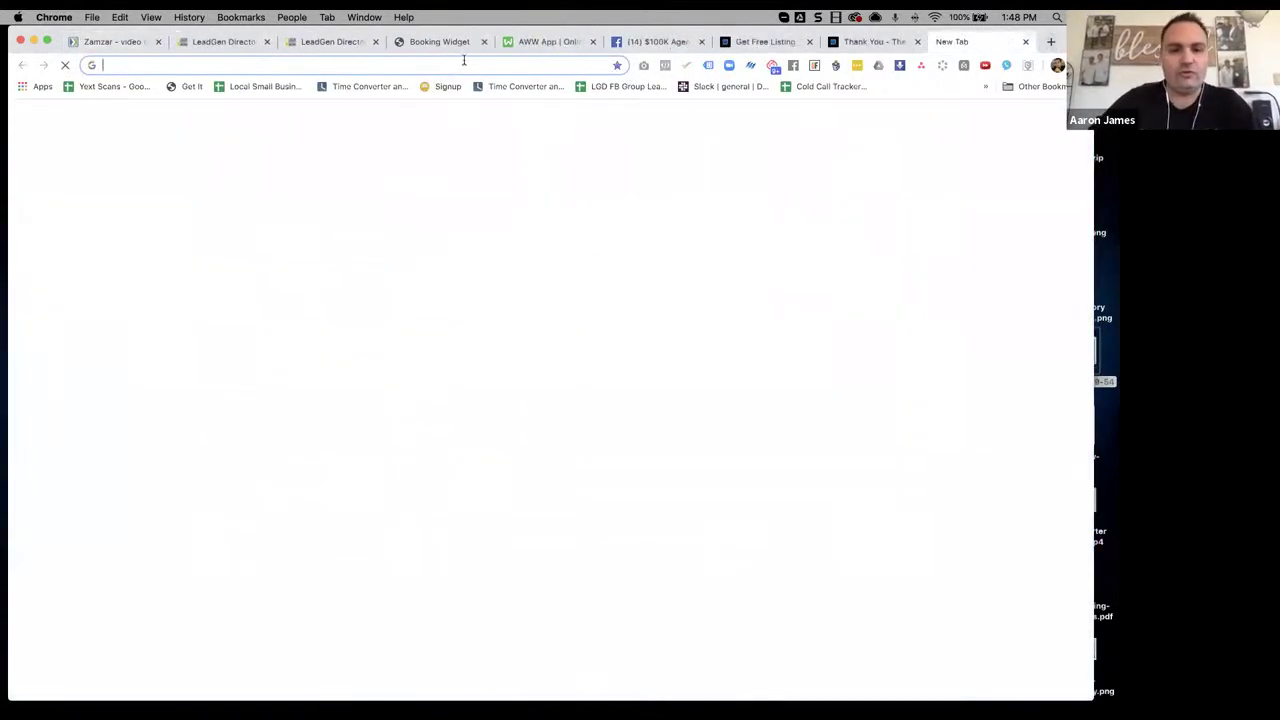
text(convert )
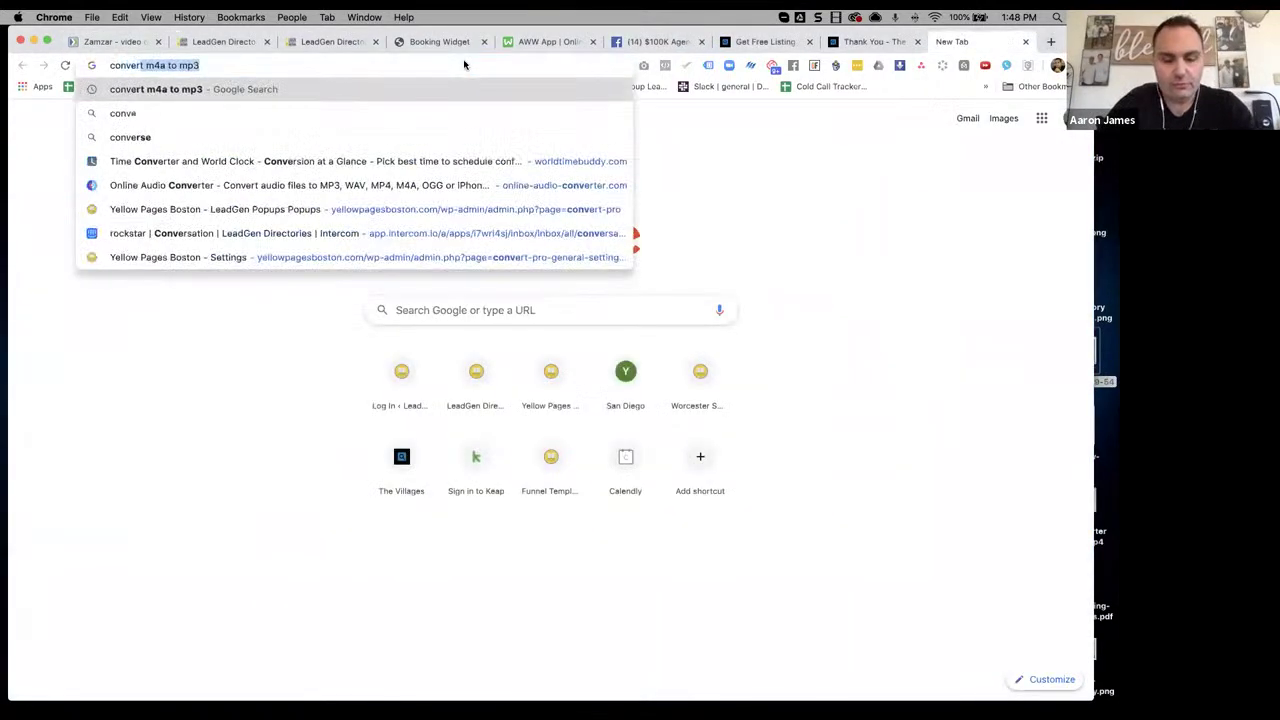
text(m)
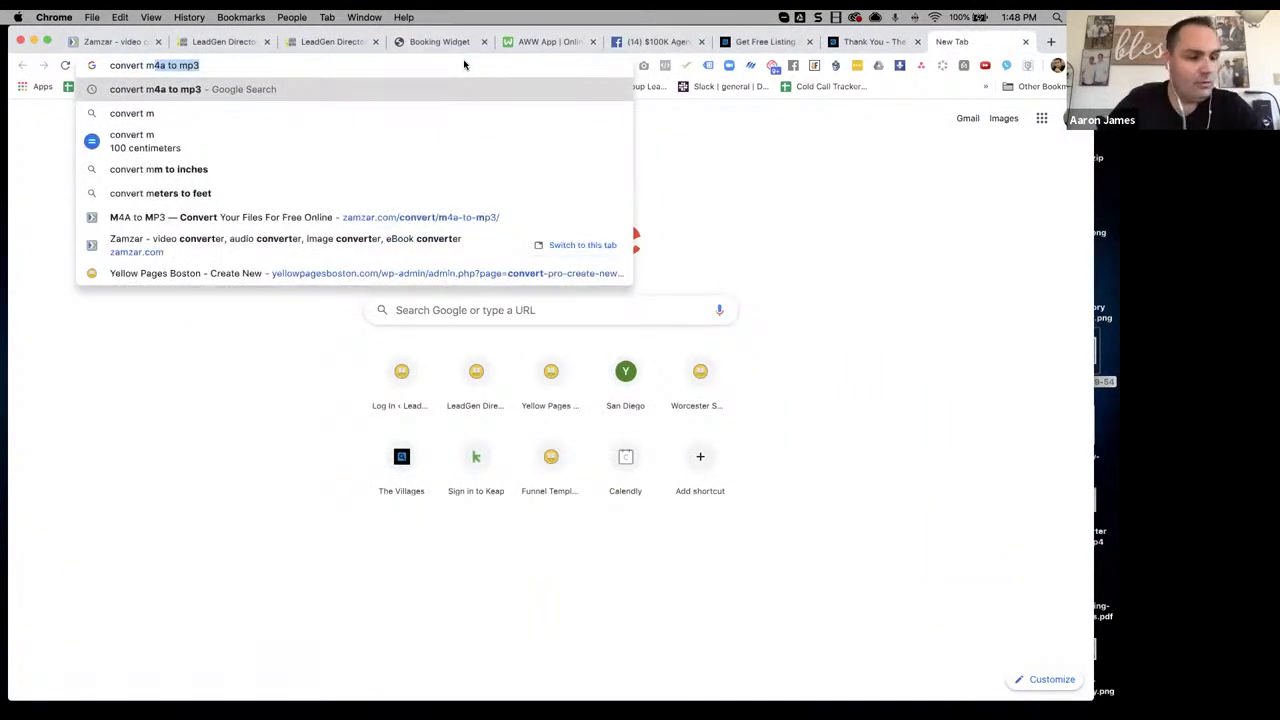
text(4a)
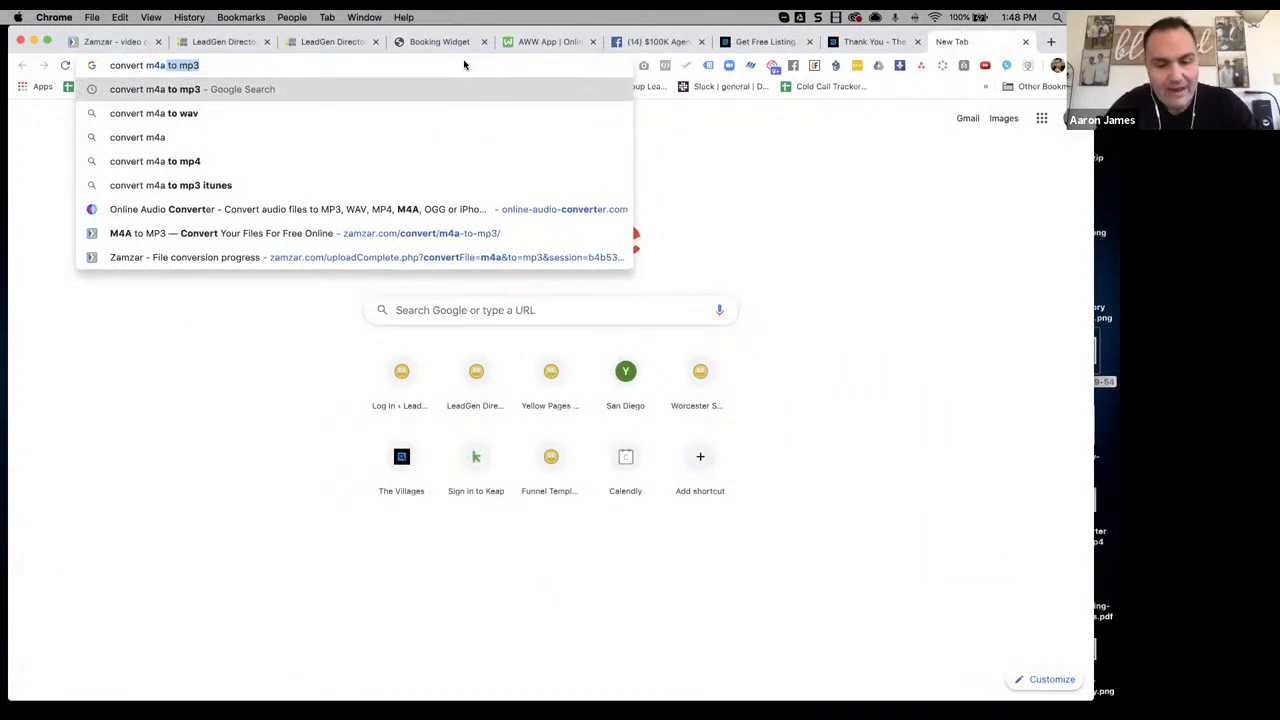
text( to)
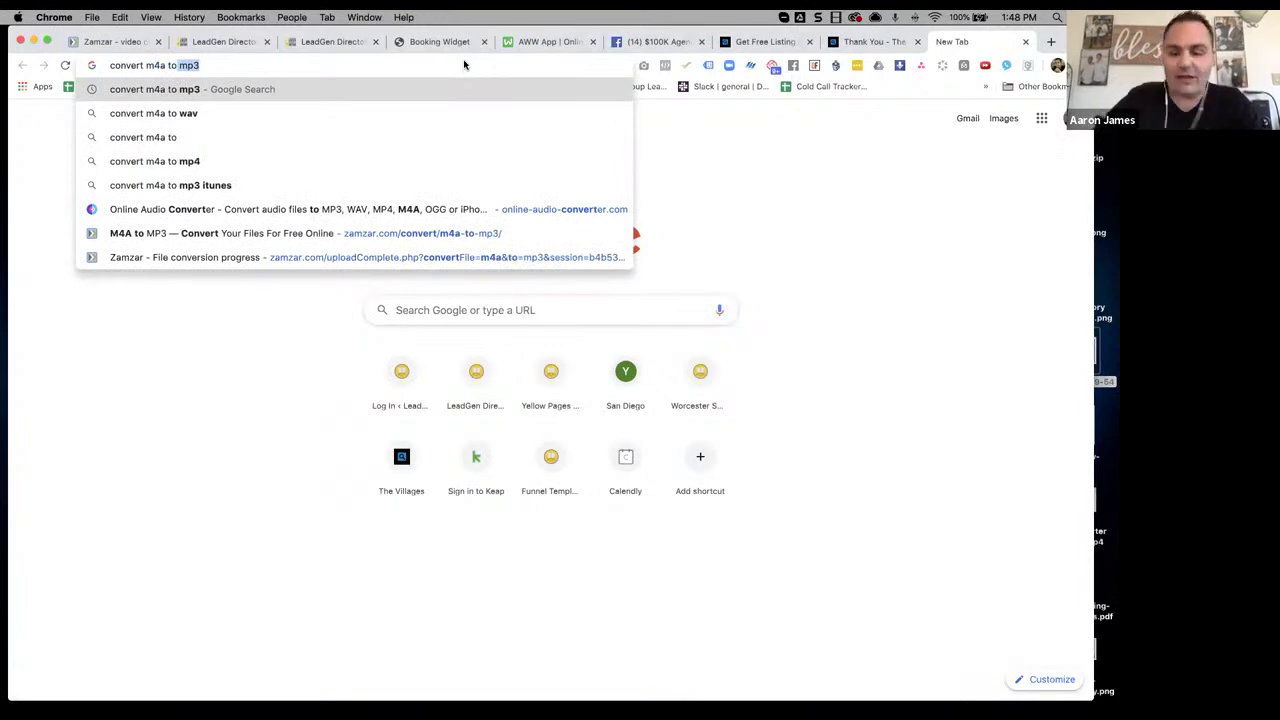
key(Return)
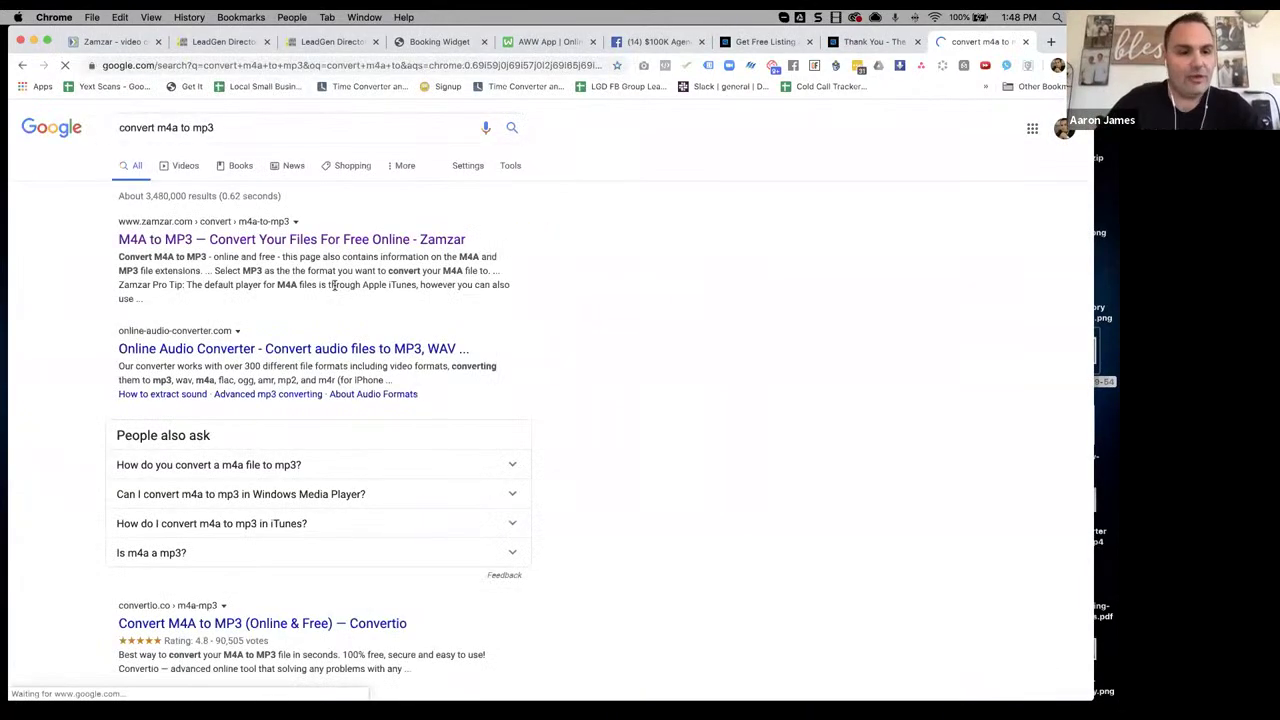
scroll(228, 345, down, 5)
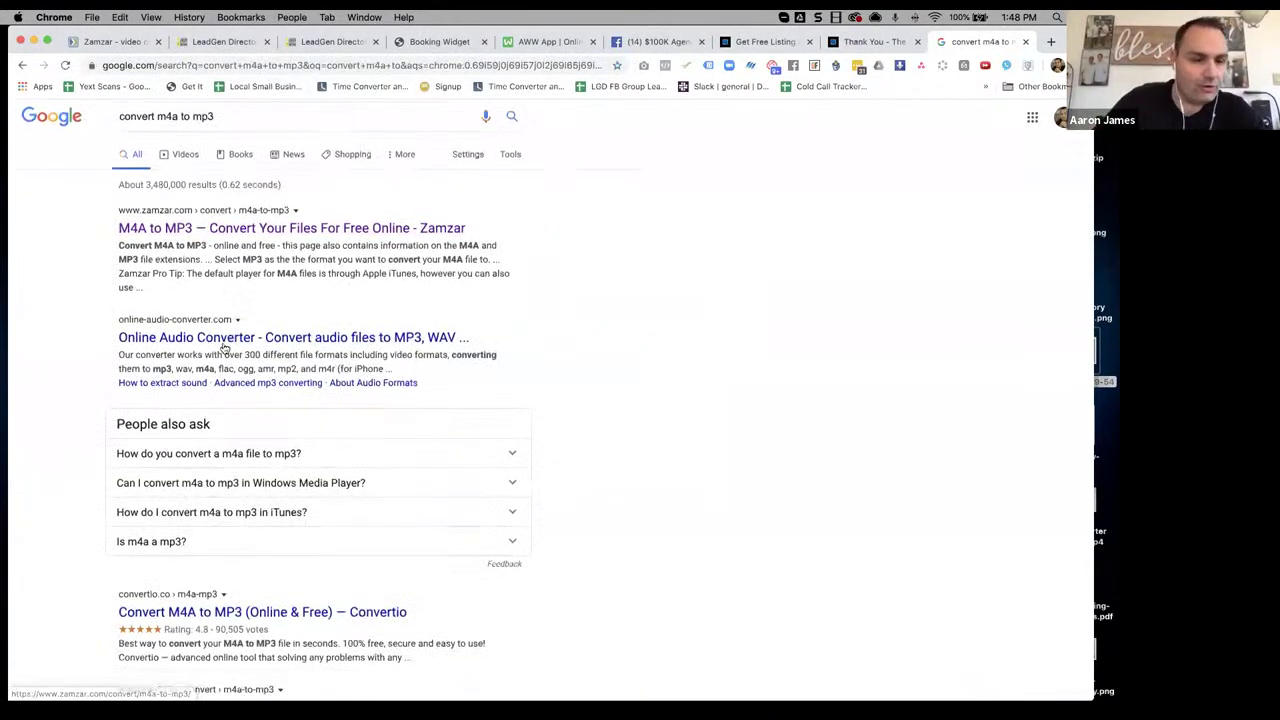
Switch to the Zamzar converter, add Eton Ave 2.m4a, and convert it to mp3
scroll(223, 357, up, 3)
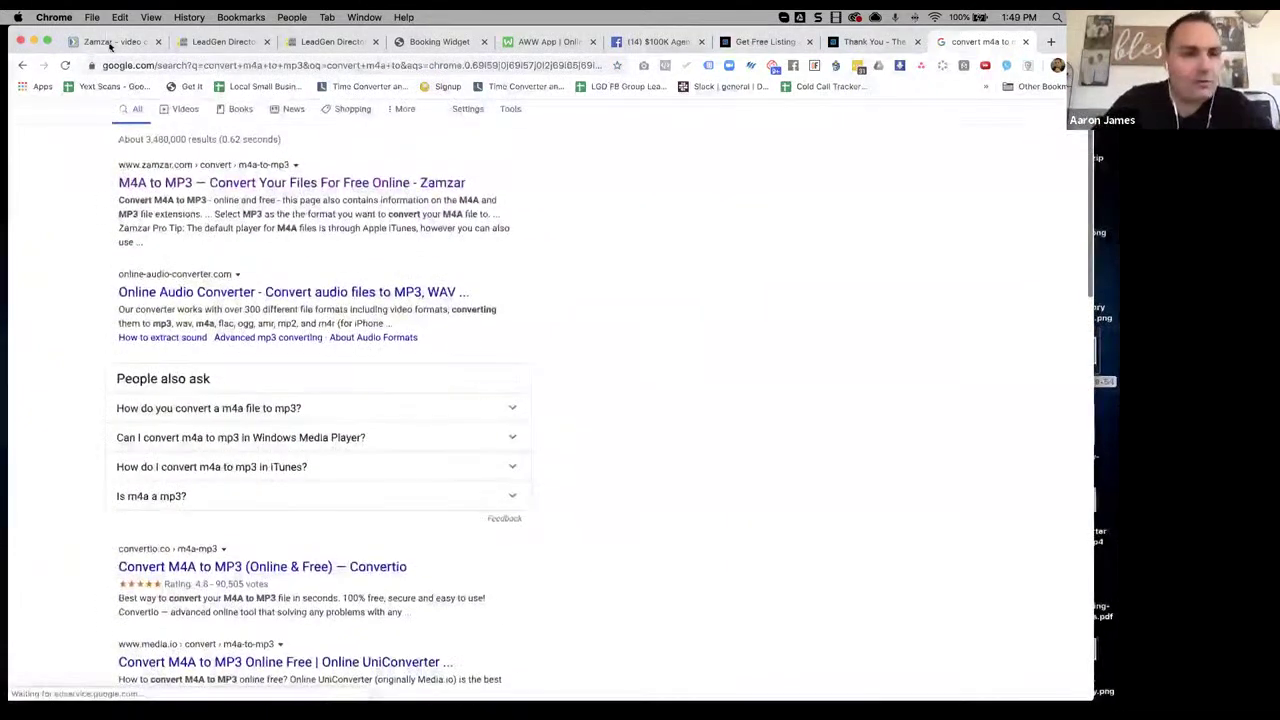
click(100, 42)
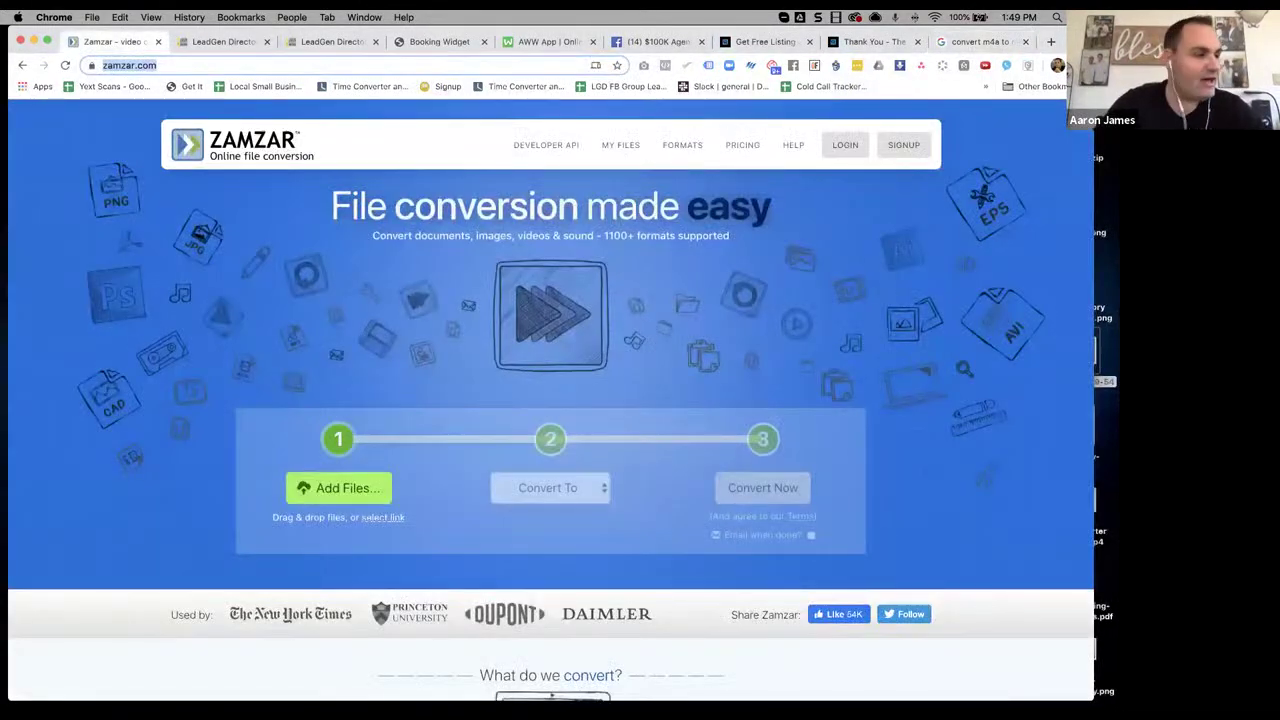
drag(1100, 536, 474, 414)
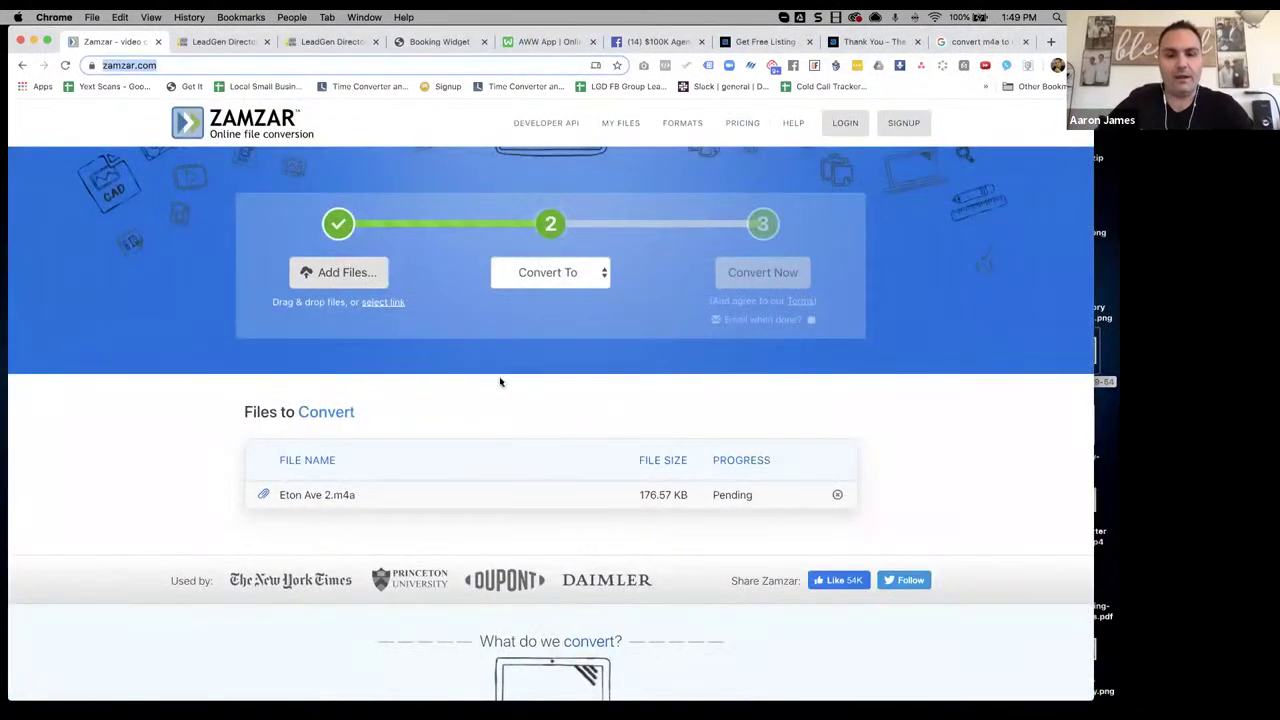
click(579, 280)
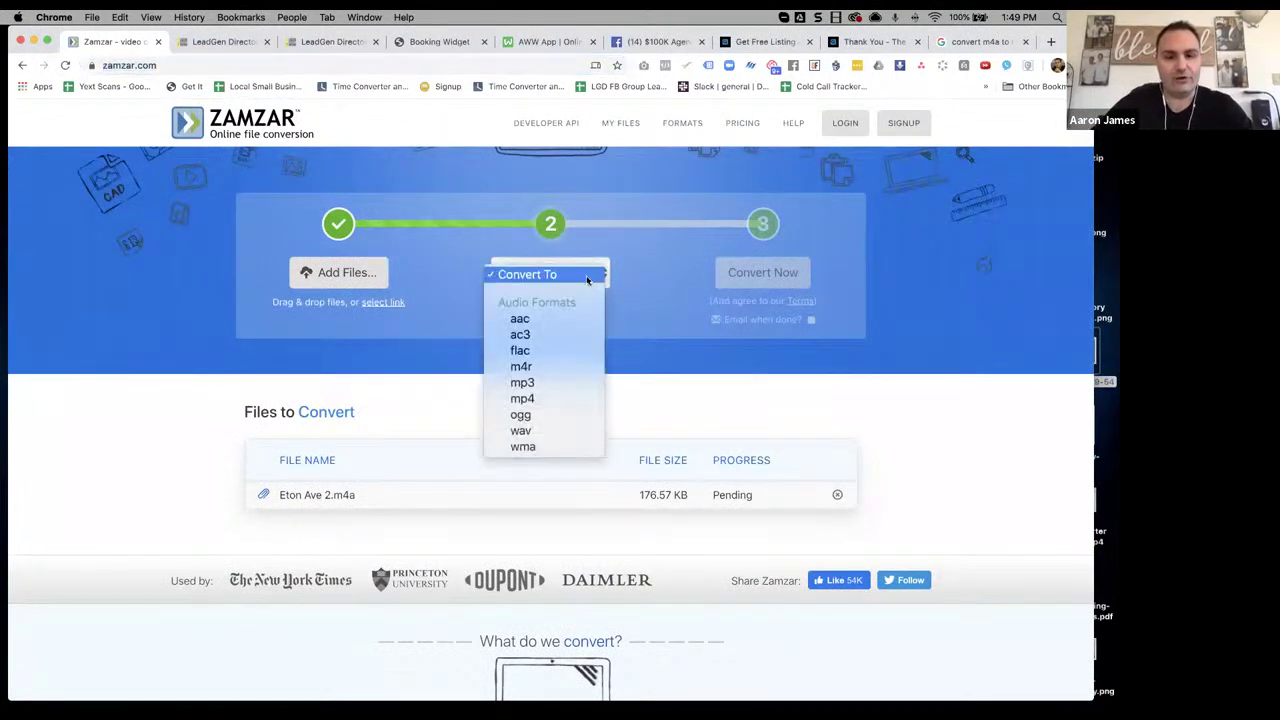
click(524, 382)
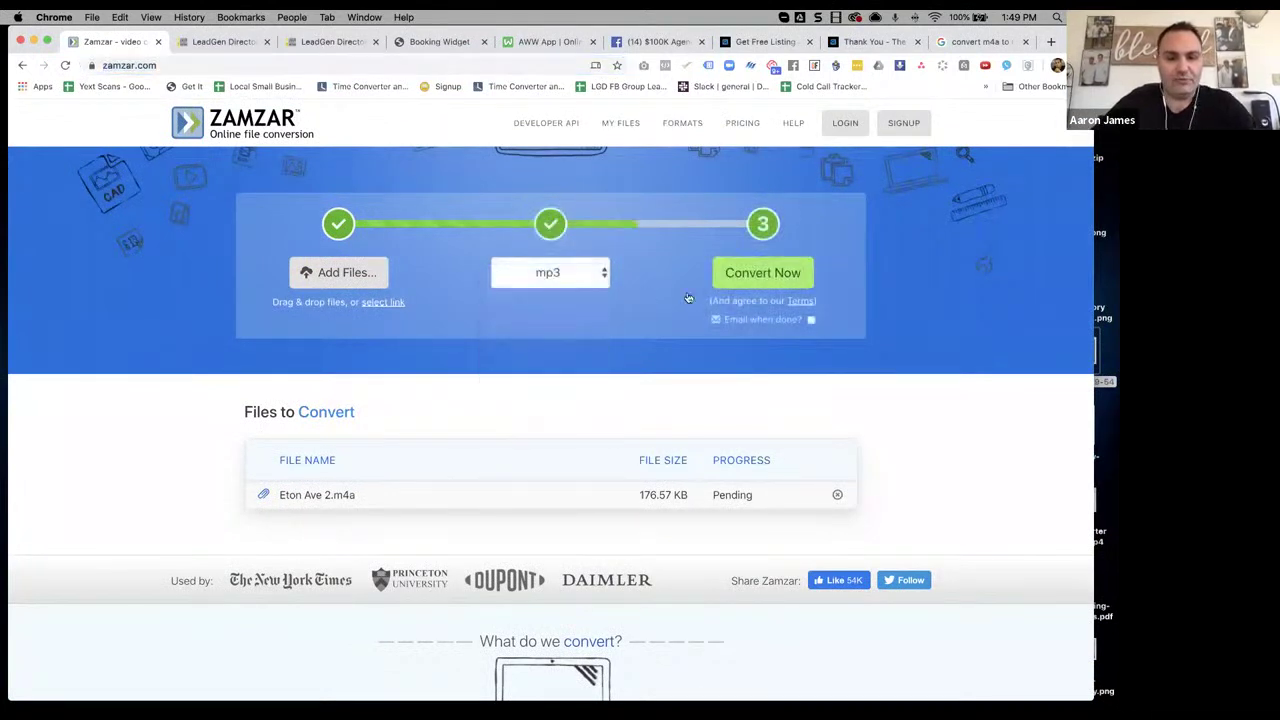
click(760, 286)
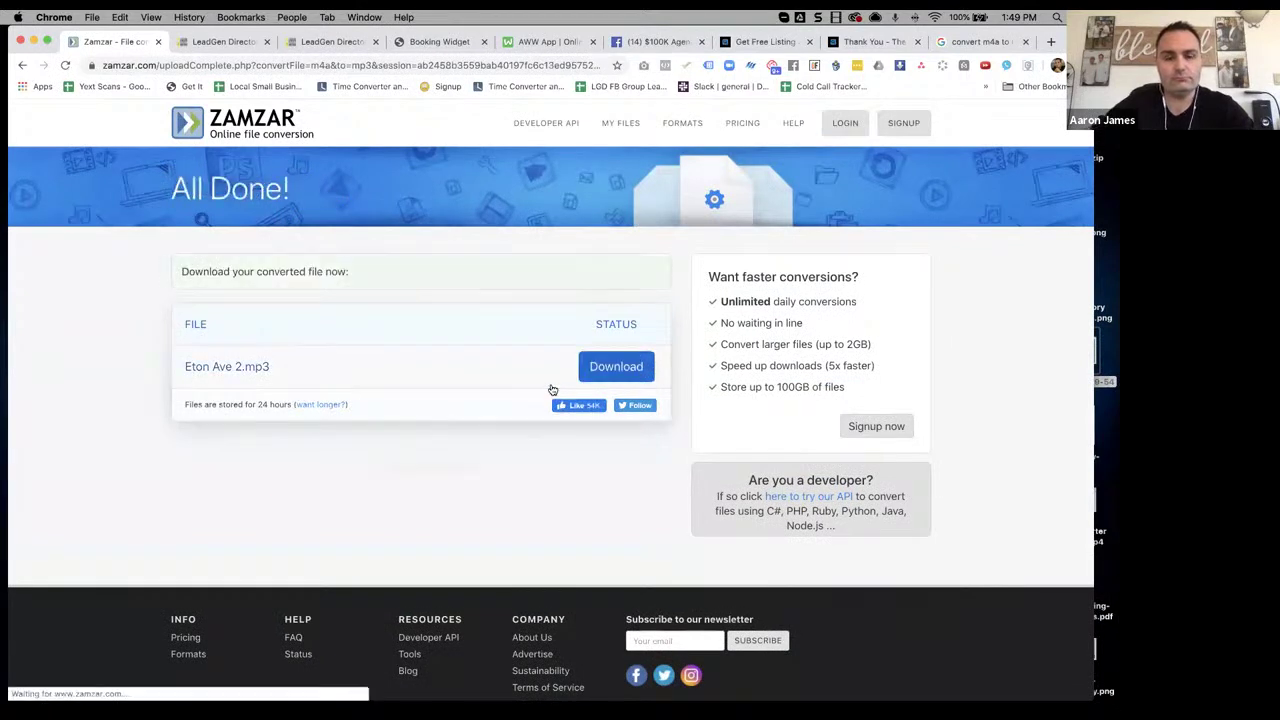
Download the converted Eton Ave 2.mp3 and save it as patrica in the delete folder
click(616, 368)
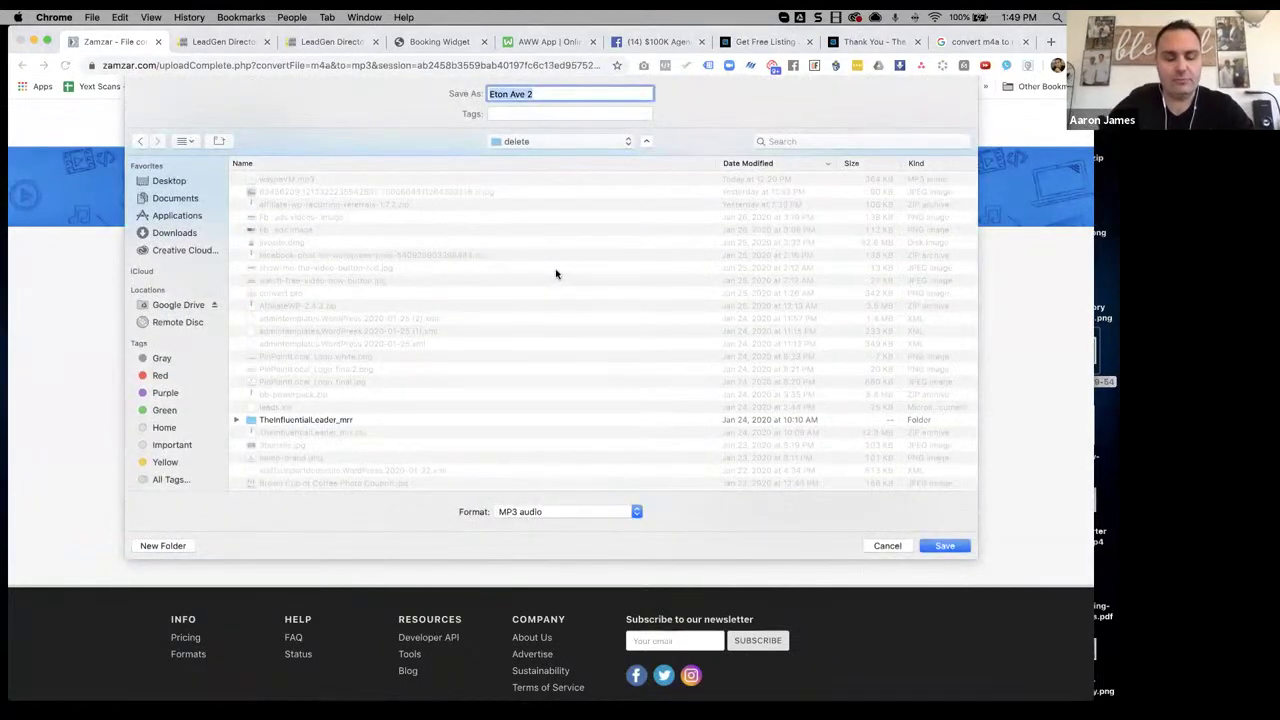
text(po)
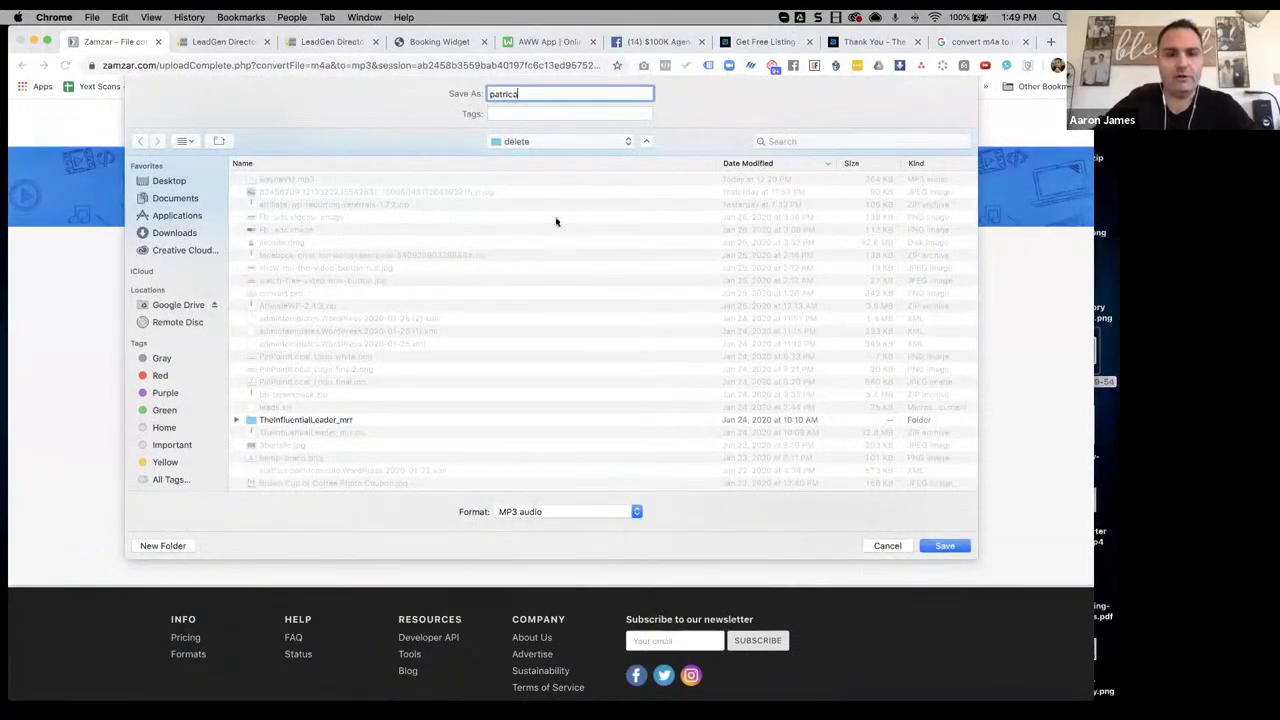
text(trica)
click(943, 545)
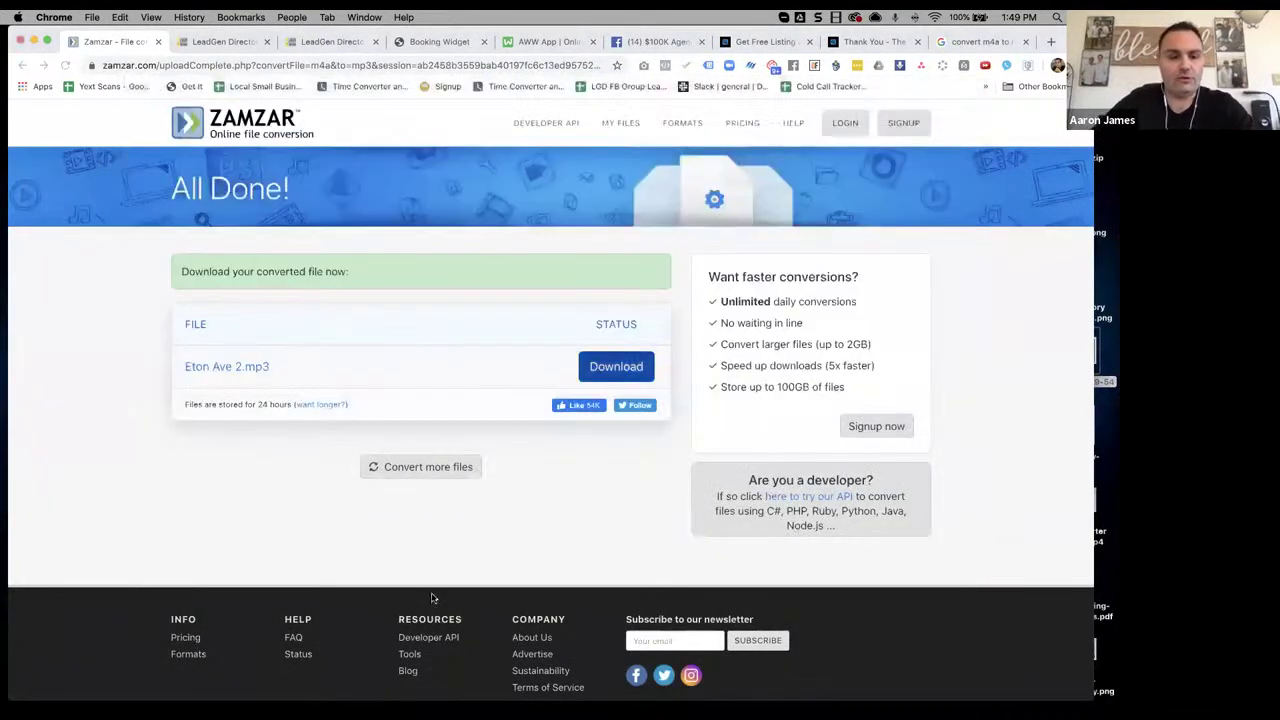
Return to the LeadGen Directories campaign and upload patrica.mp3 as the voicemail file of Voicemail 1
click(330, 41)
drag(130, 680, 500, 226)
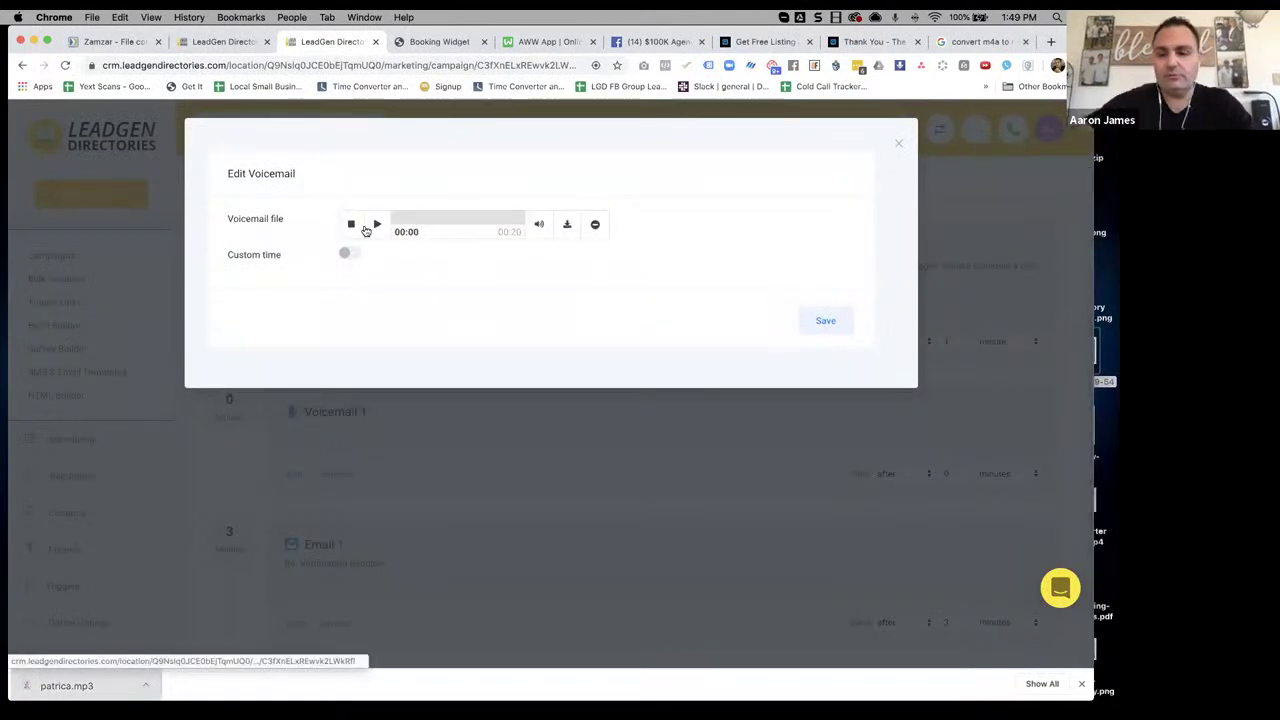
key(Escape)
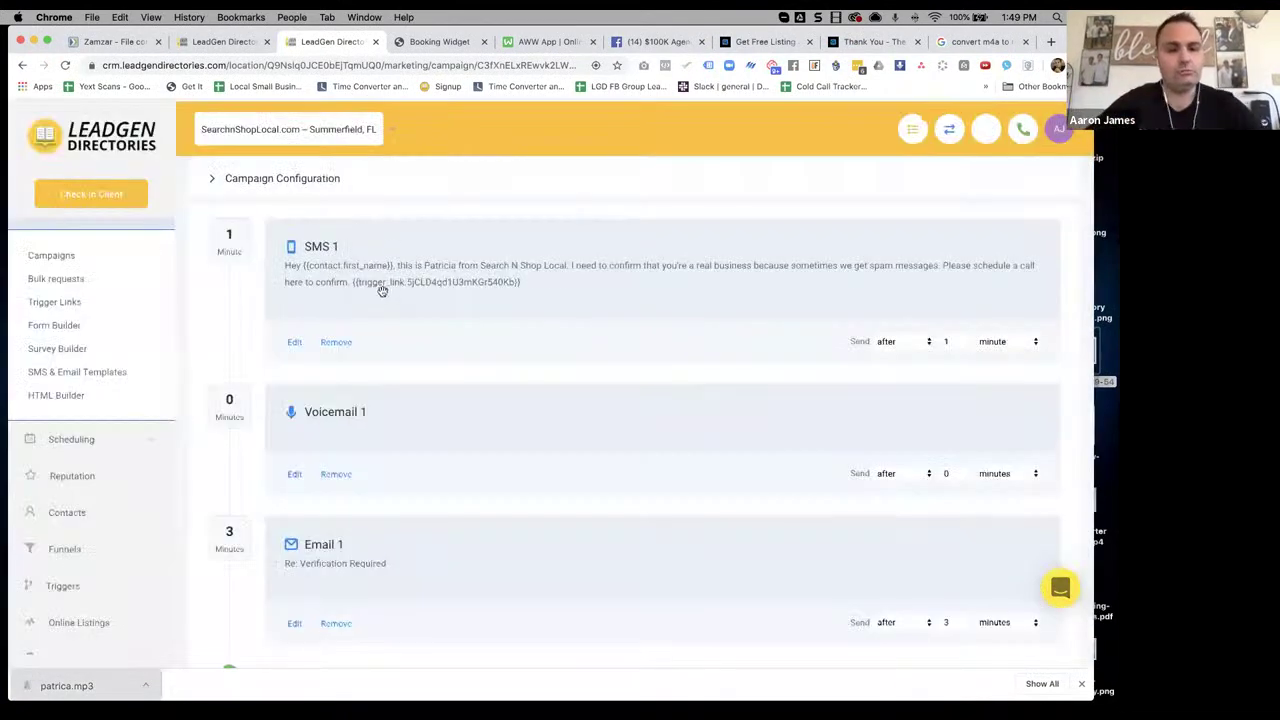
click(295, 477)
drag(79, 686, 481, 231)
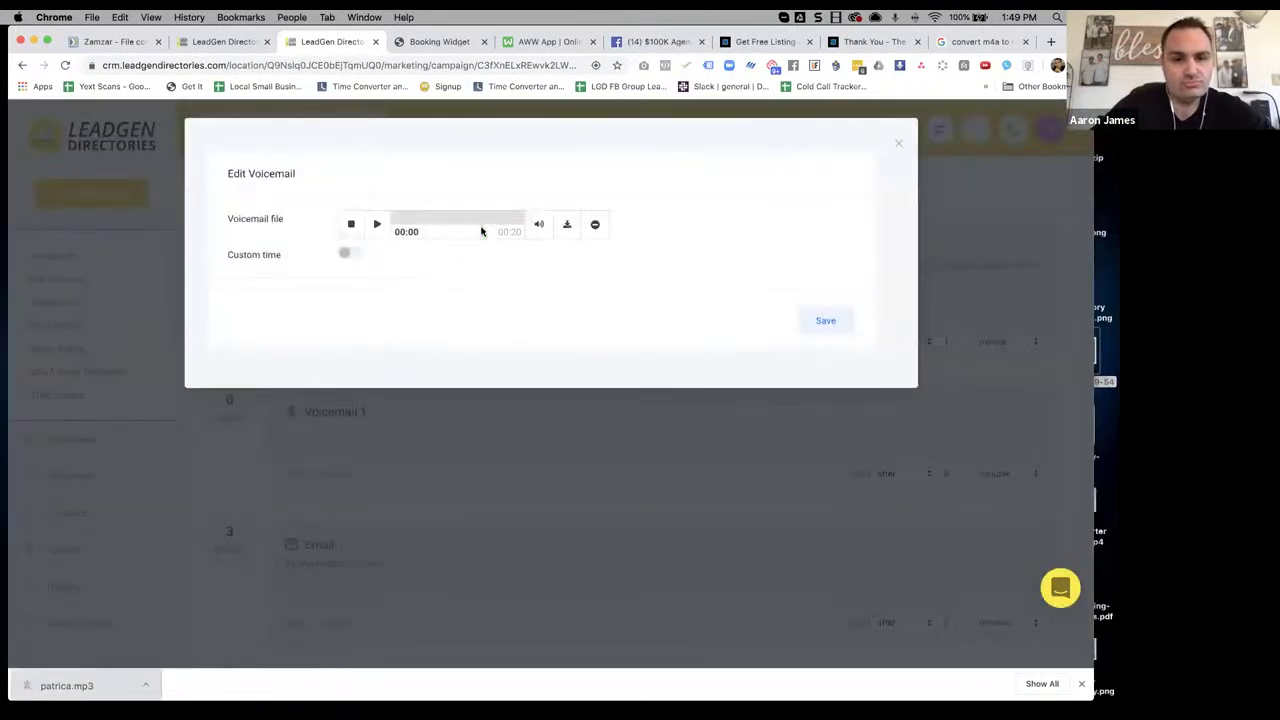
Play back part of the uploaded voicemail recording, and save Voicemail 1
click(377, 224)
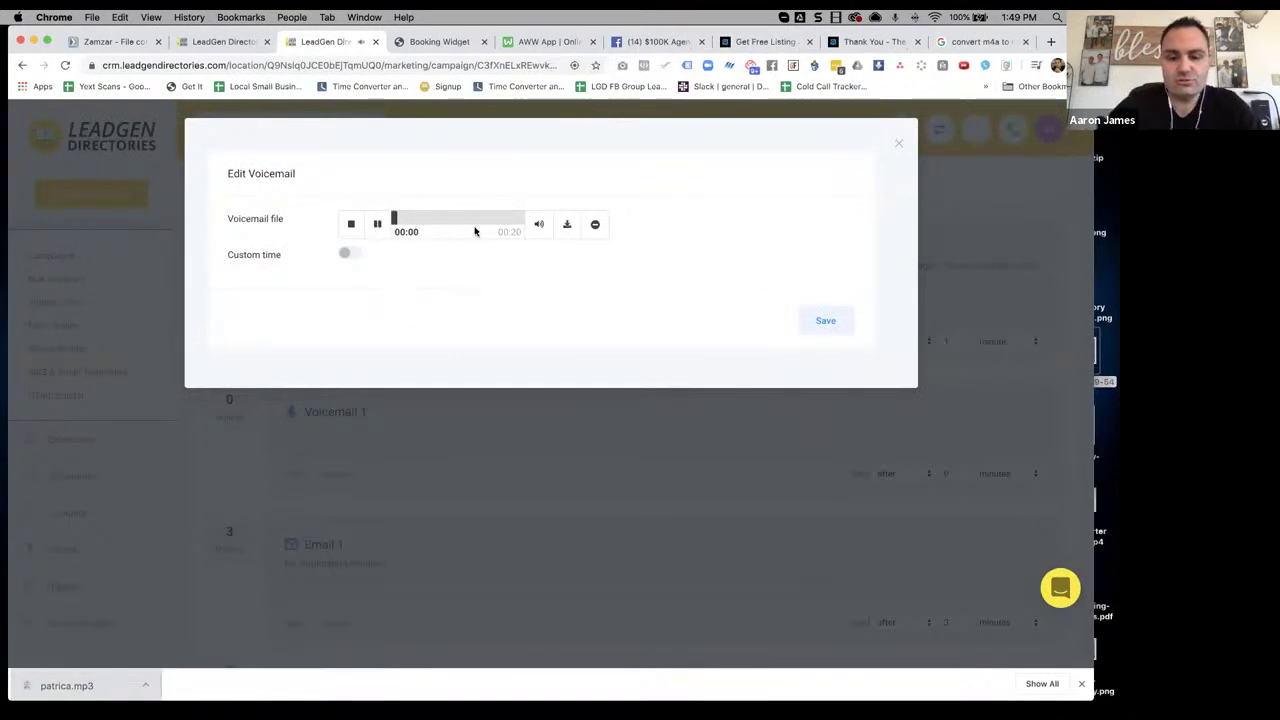
key(XF86AudioRaiseVolume)
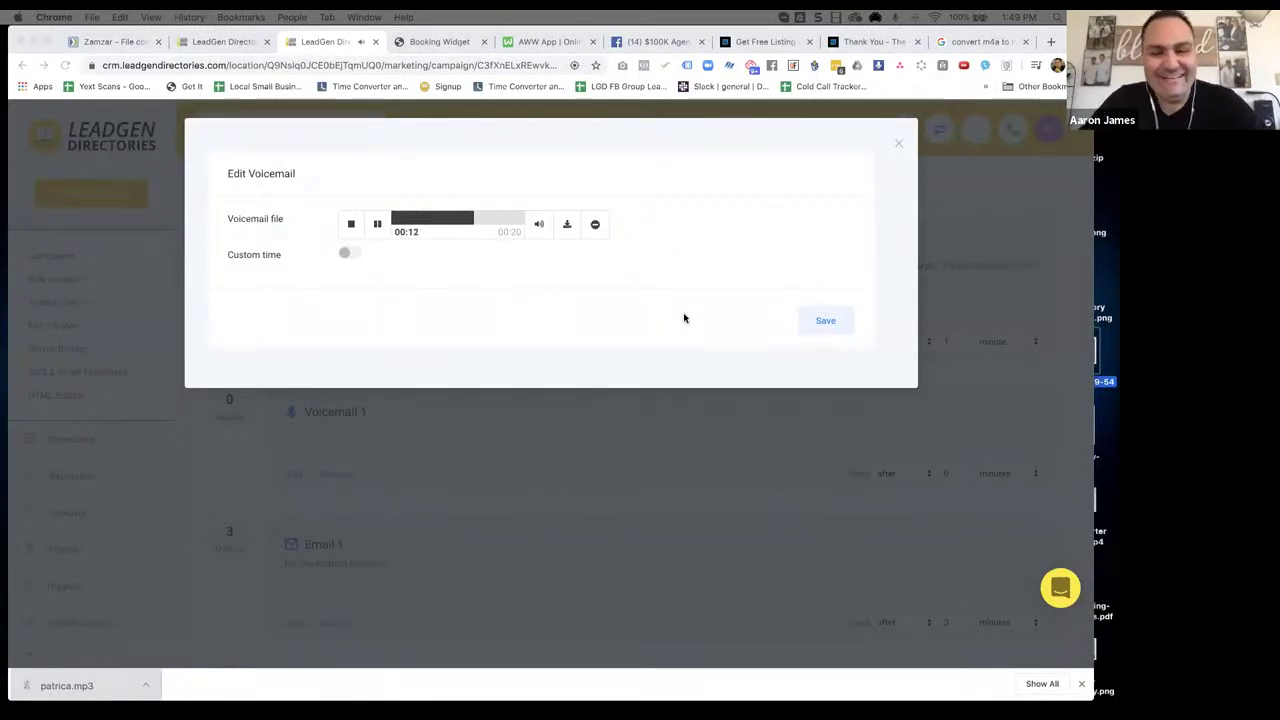
click(377, 225)
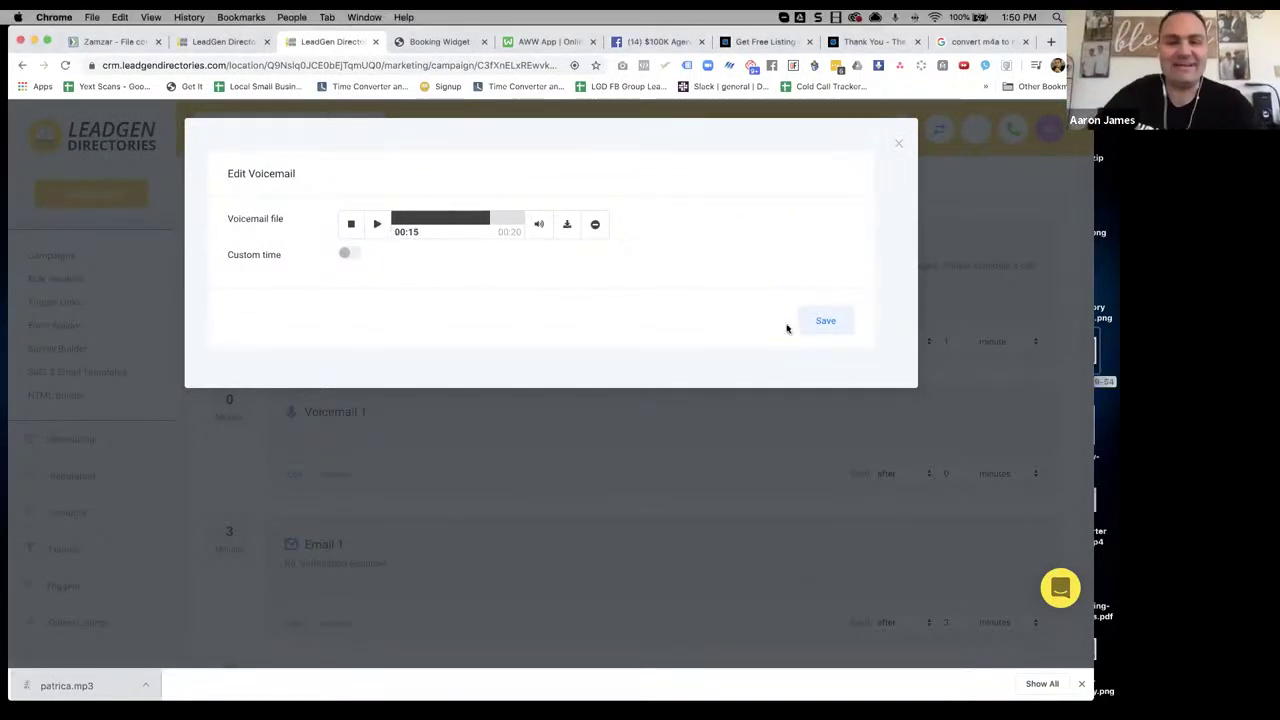
click(822, 322)
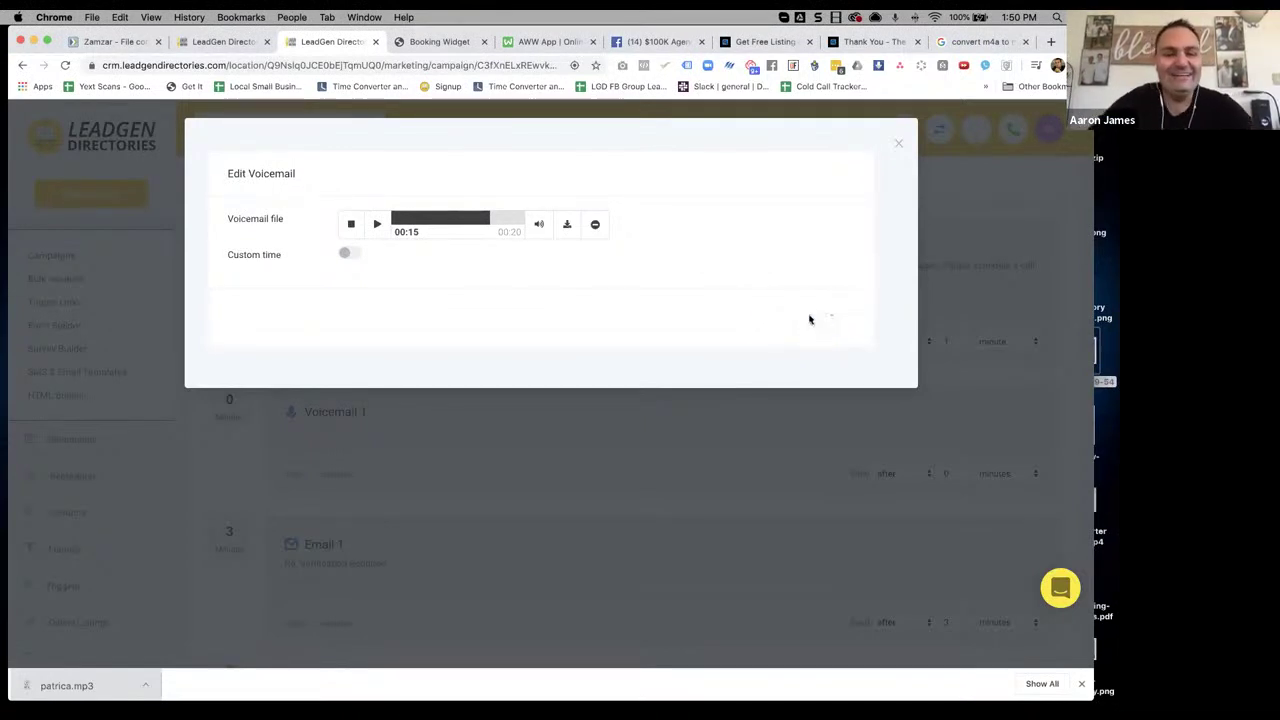
Open Email 1 of the campaign, check the booking URL behind its Confirmation Call link, and save the email
scroll(480, 368, down, 3)
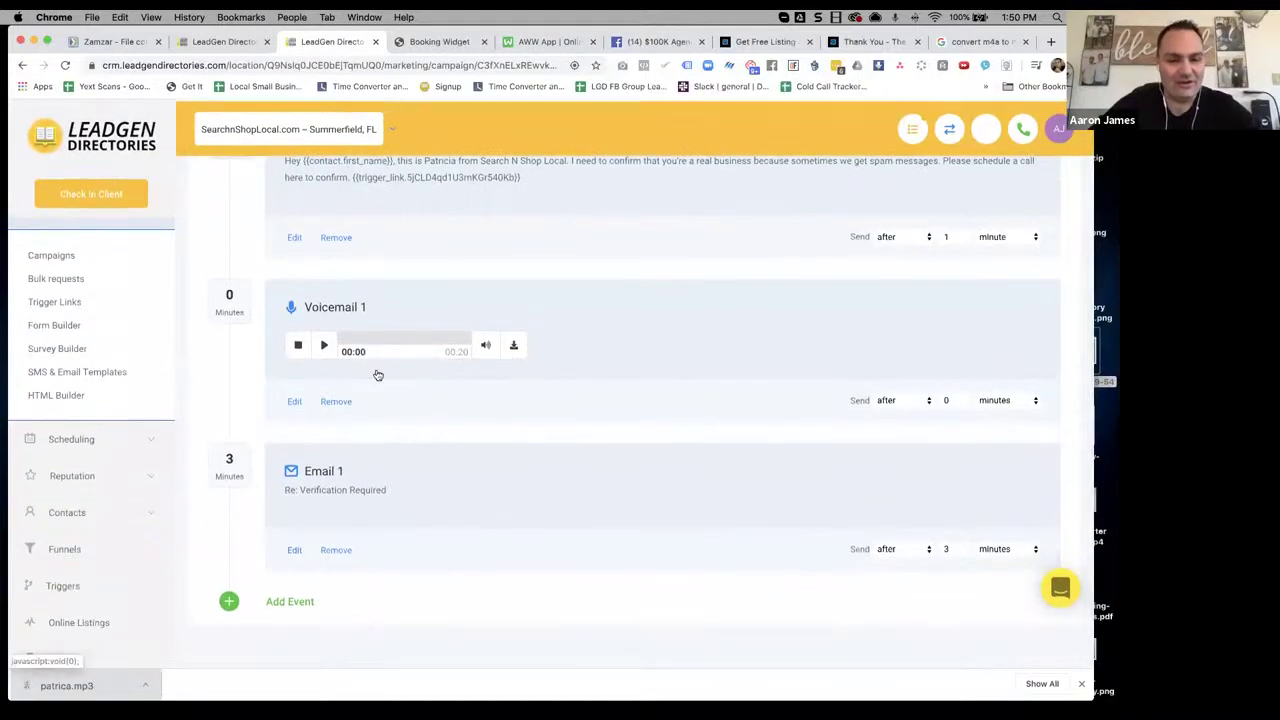
click(294, 544)
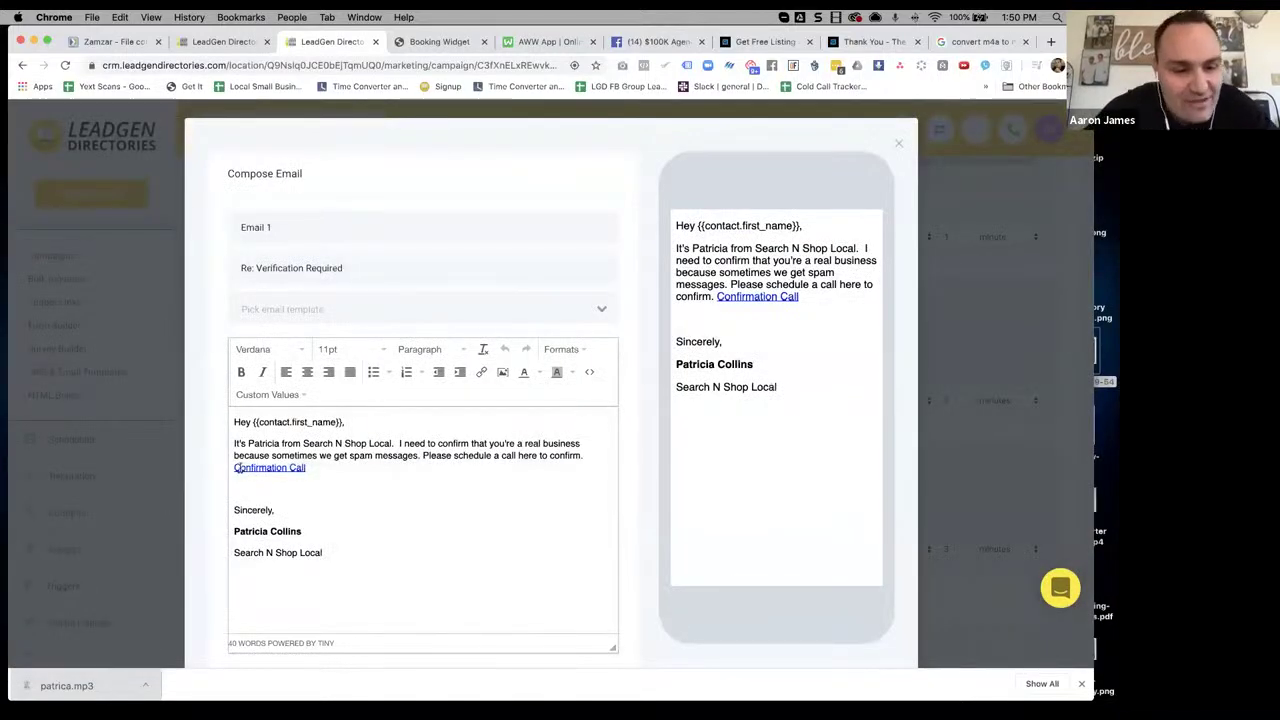
drag(236, 468, 306, 468)
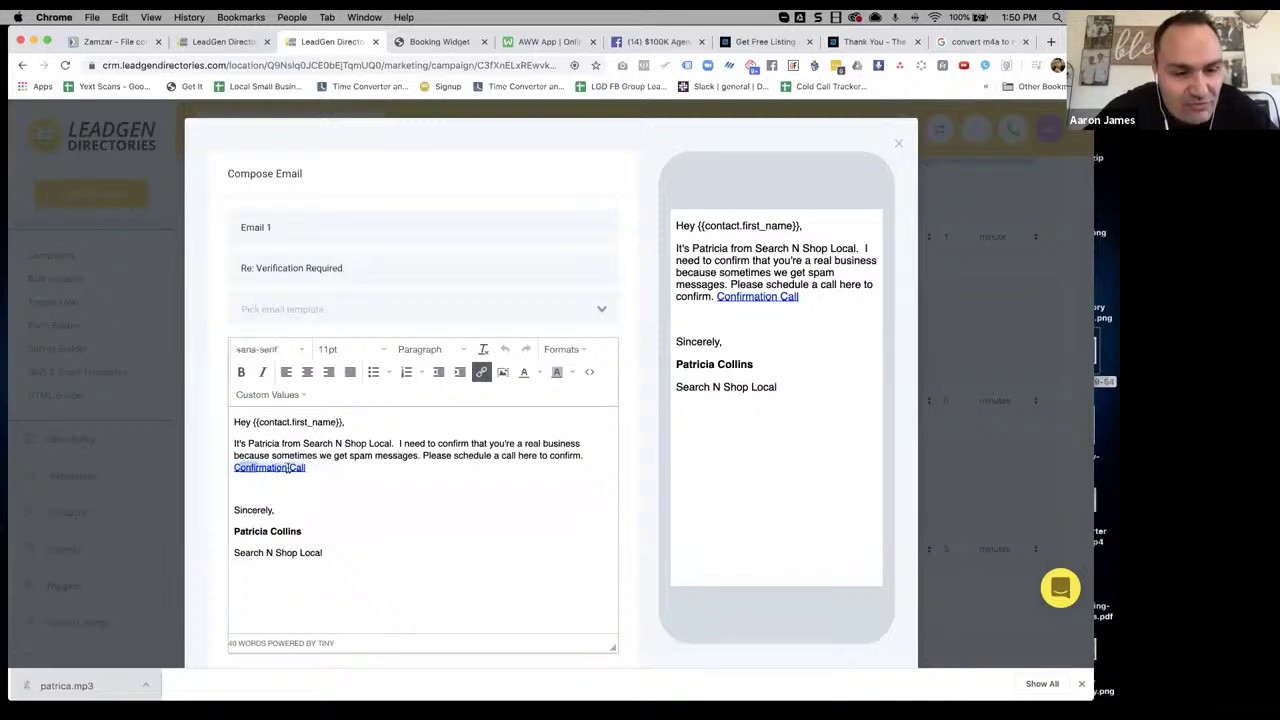
click(481, 373)
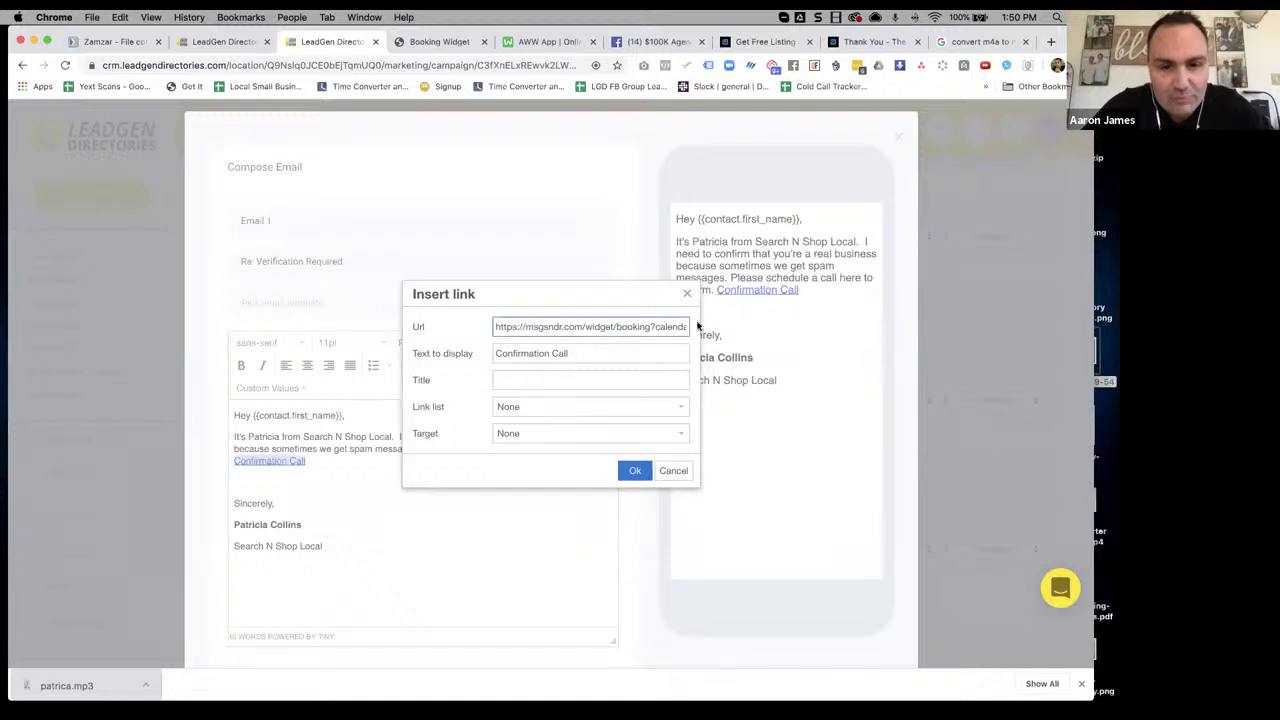
drag(614, 327, 700, 327)
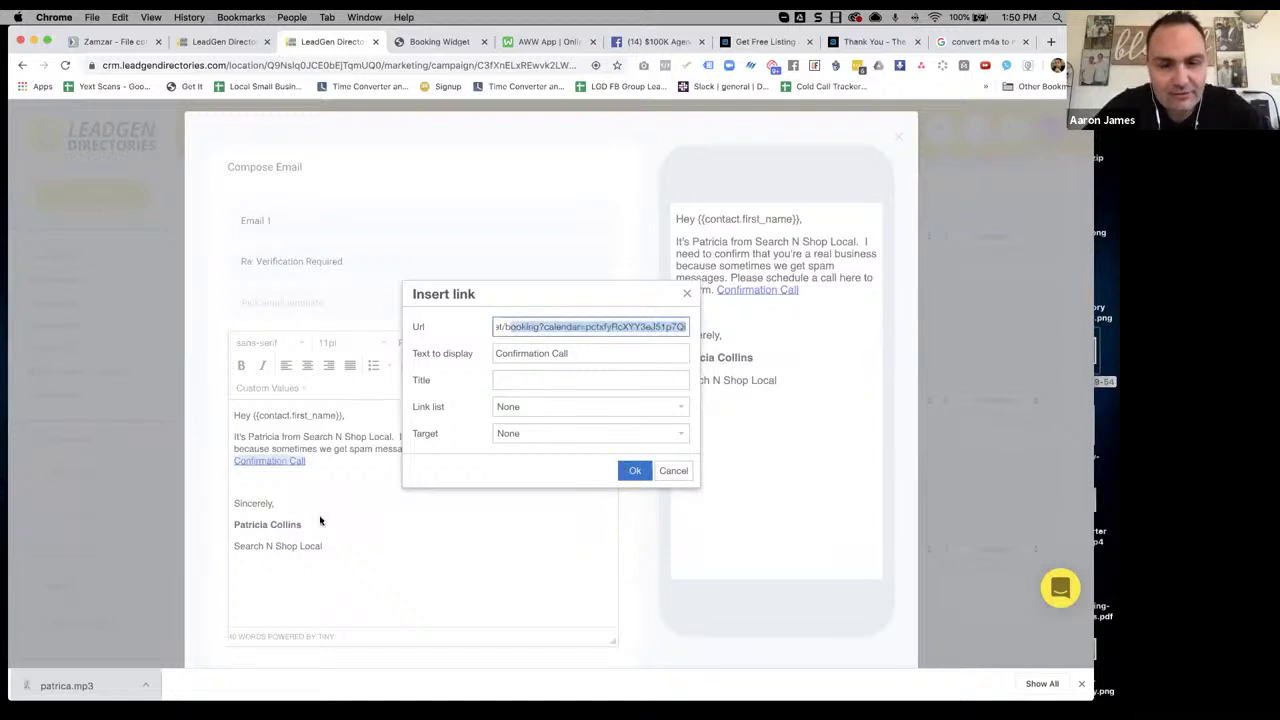
click(634, 470)
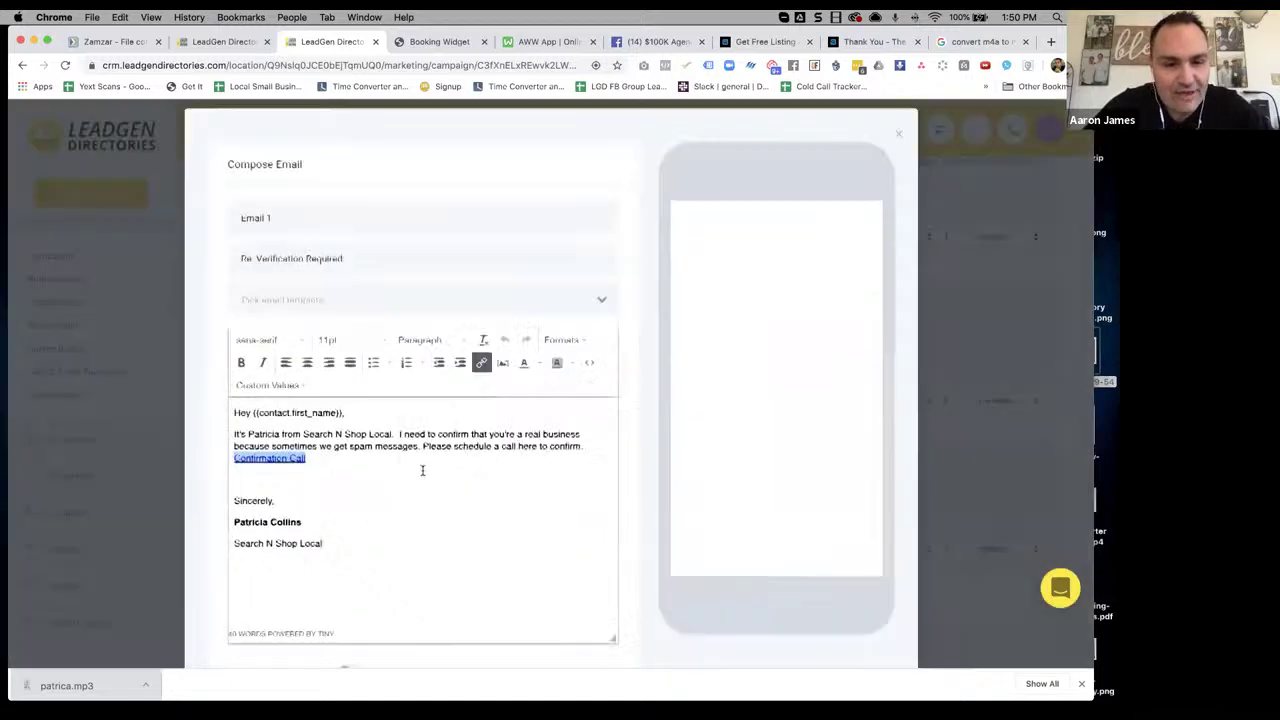
scroll(365, 571, down, 5)
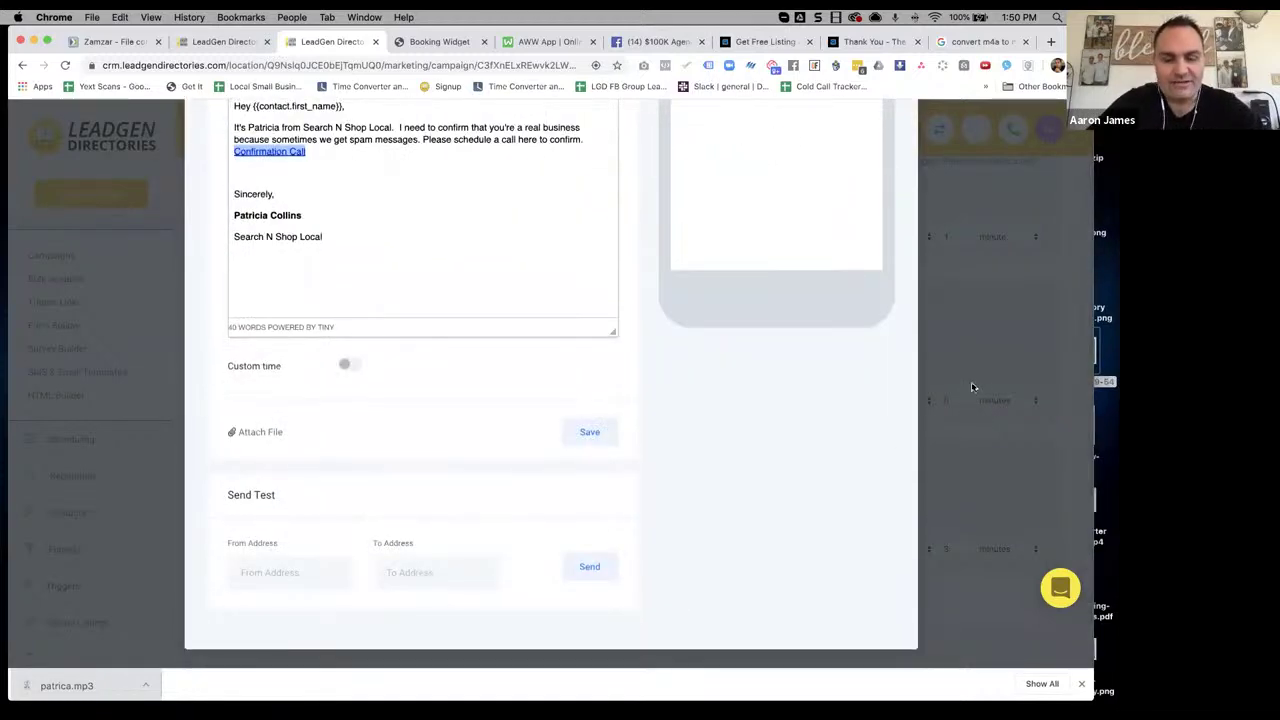
click(586, 434)
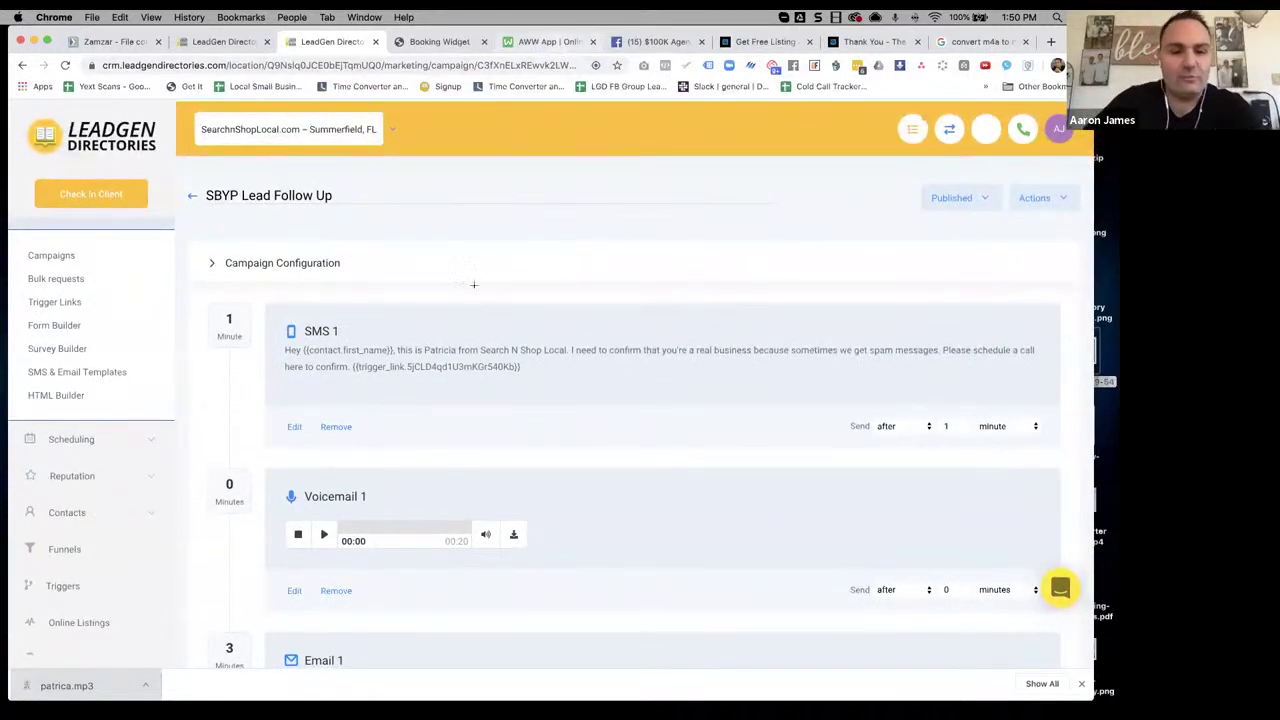
Switch to the AWW whiteboard and draw a check mark beside the "send lead a SMS" box
click(553, 42)
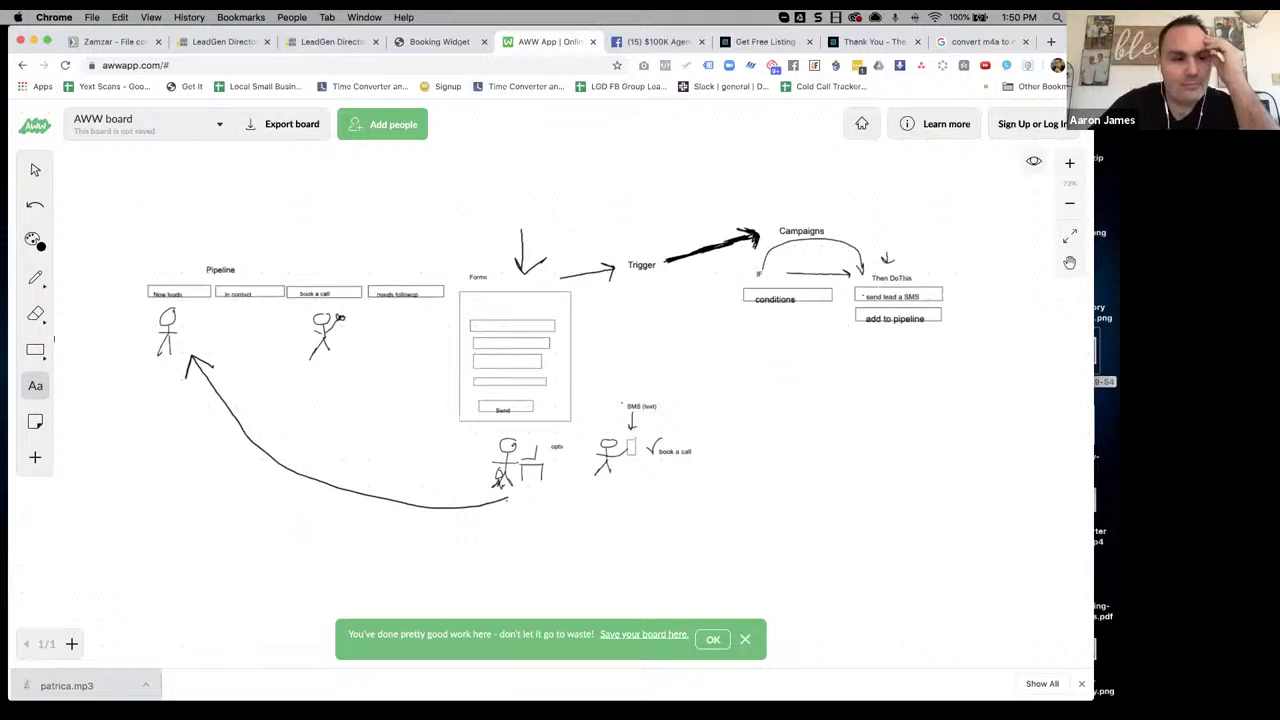
click(35, 279)
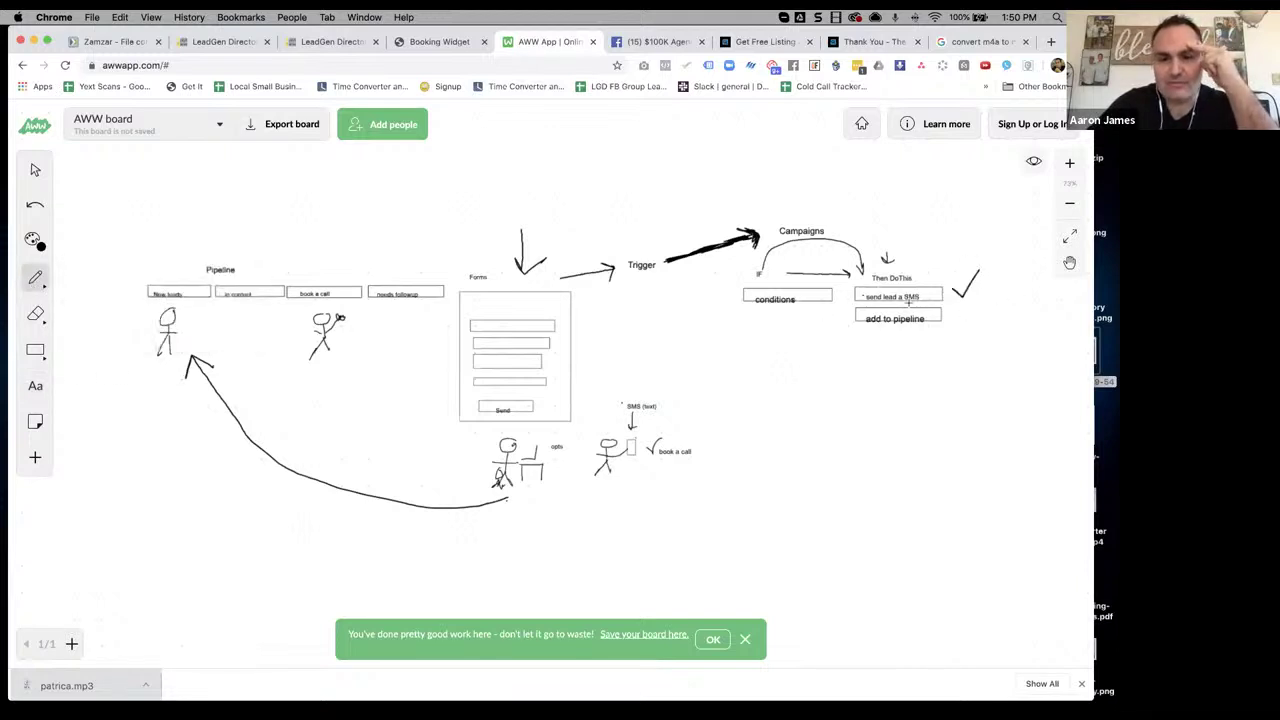
Return to LeadGen Directories, highlight the campaign name SBYP Lead Follow Up, and open the triggers list
click(333, 41)
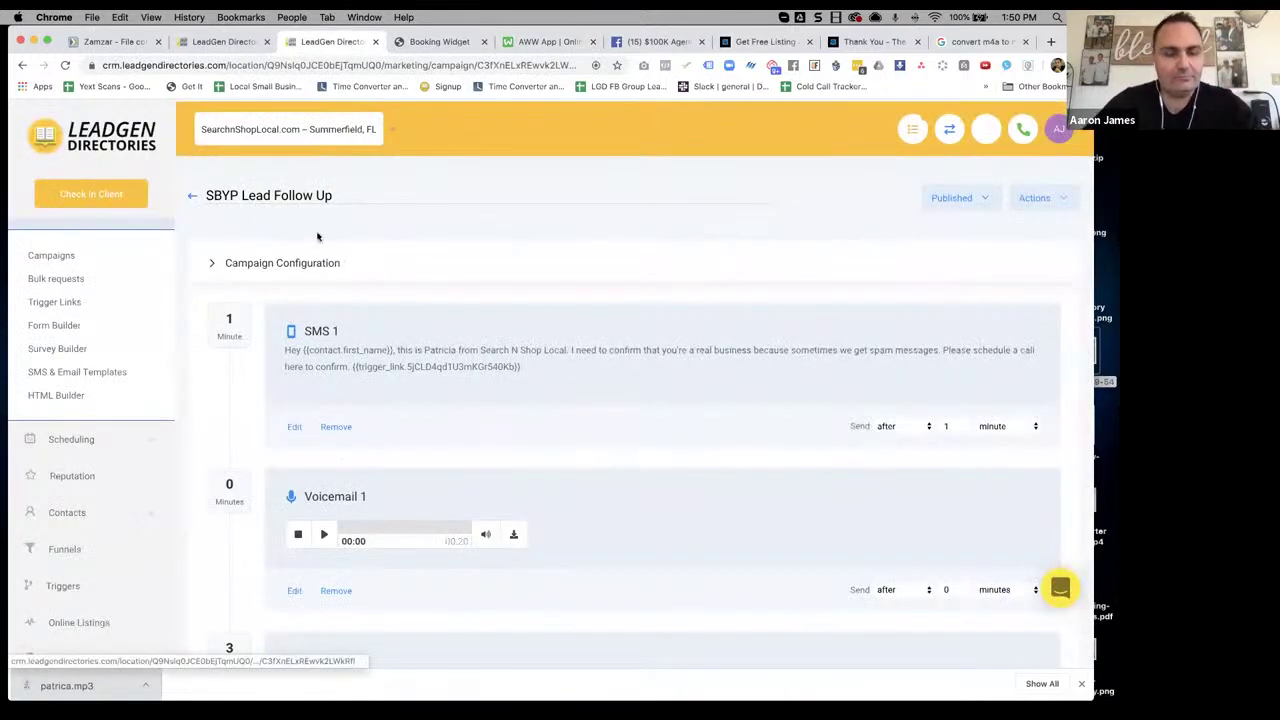
drag(313, 195, 199, 193)
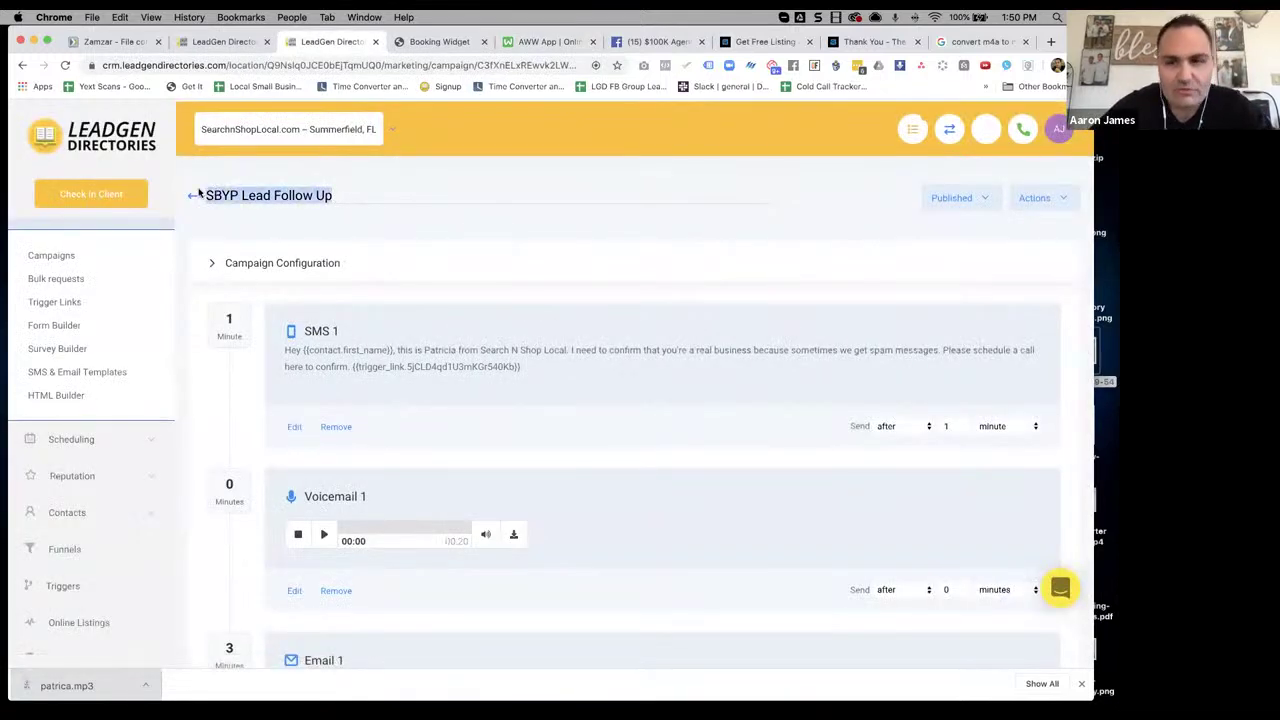
scroll(71, 500, down, 1)
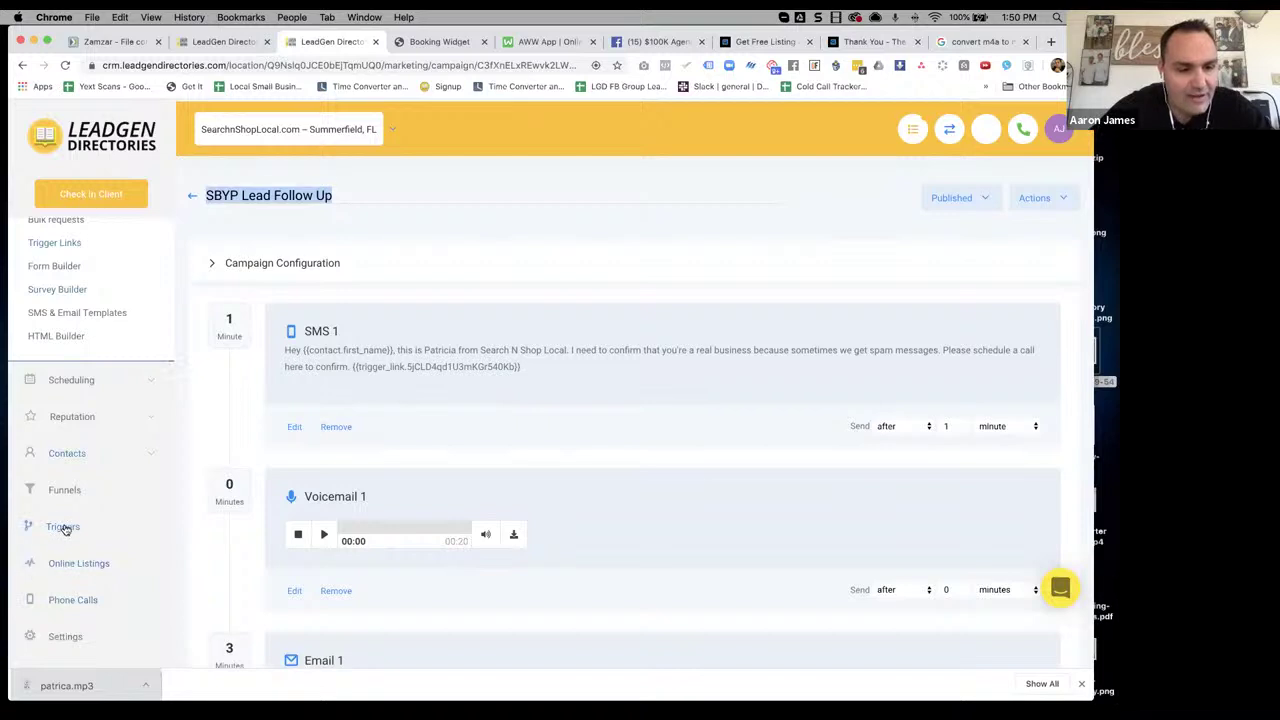
click(62, 526)
Revisit the whiteboard and booking widget, and review the filter and actions of the Submits Free listing Form | Send SMS | Add to Pipeline trigger
click(545, 43)
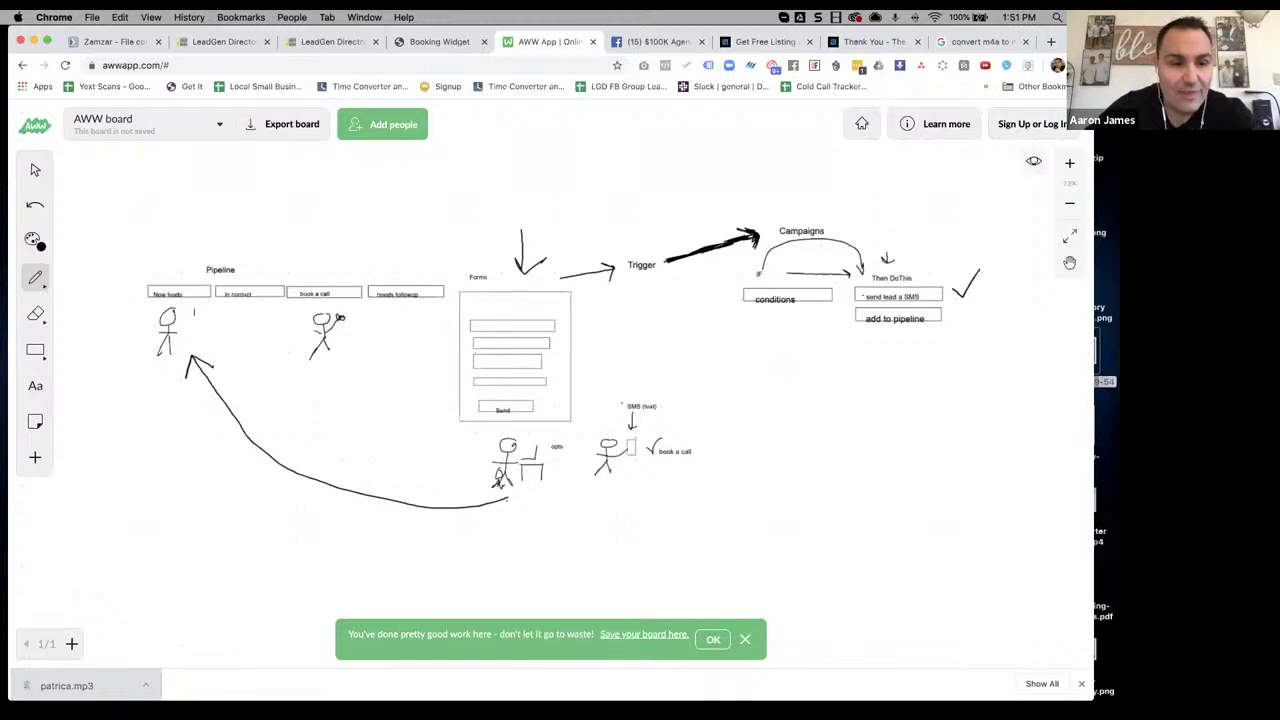
click(405, 46)
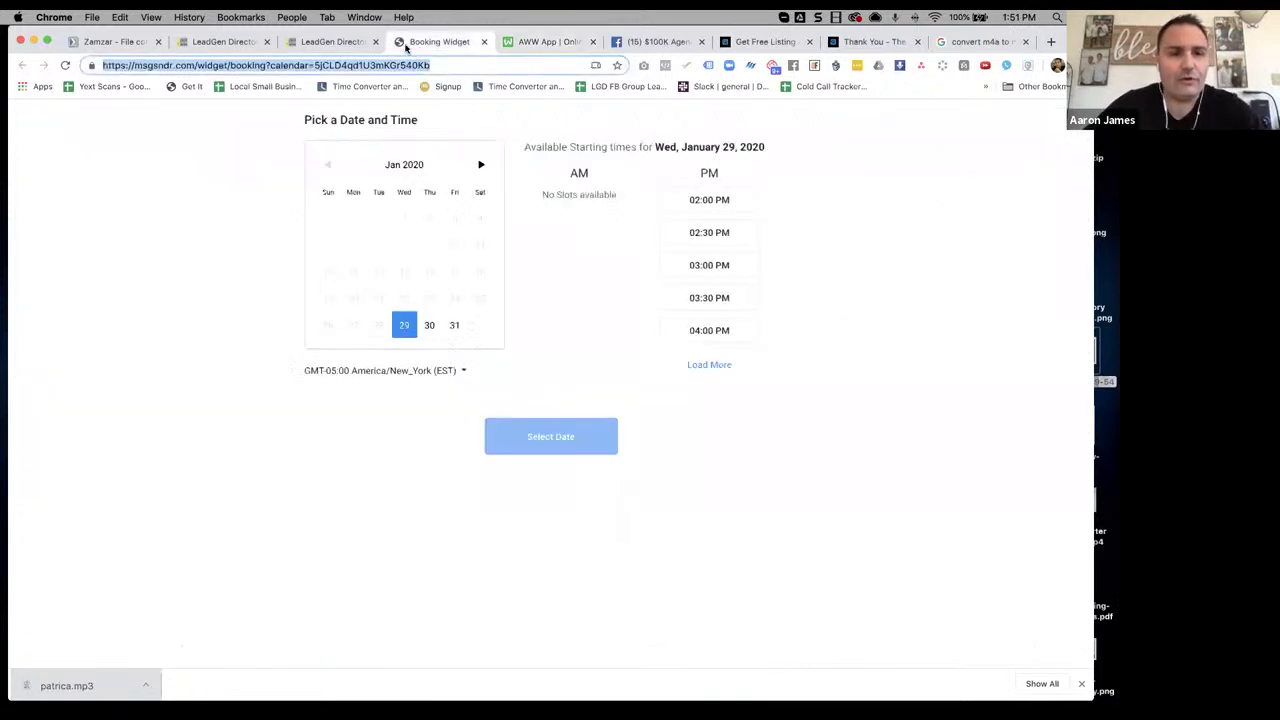
click(345, 41)
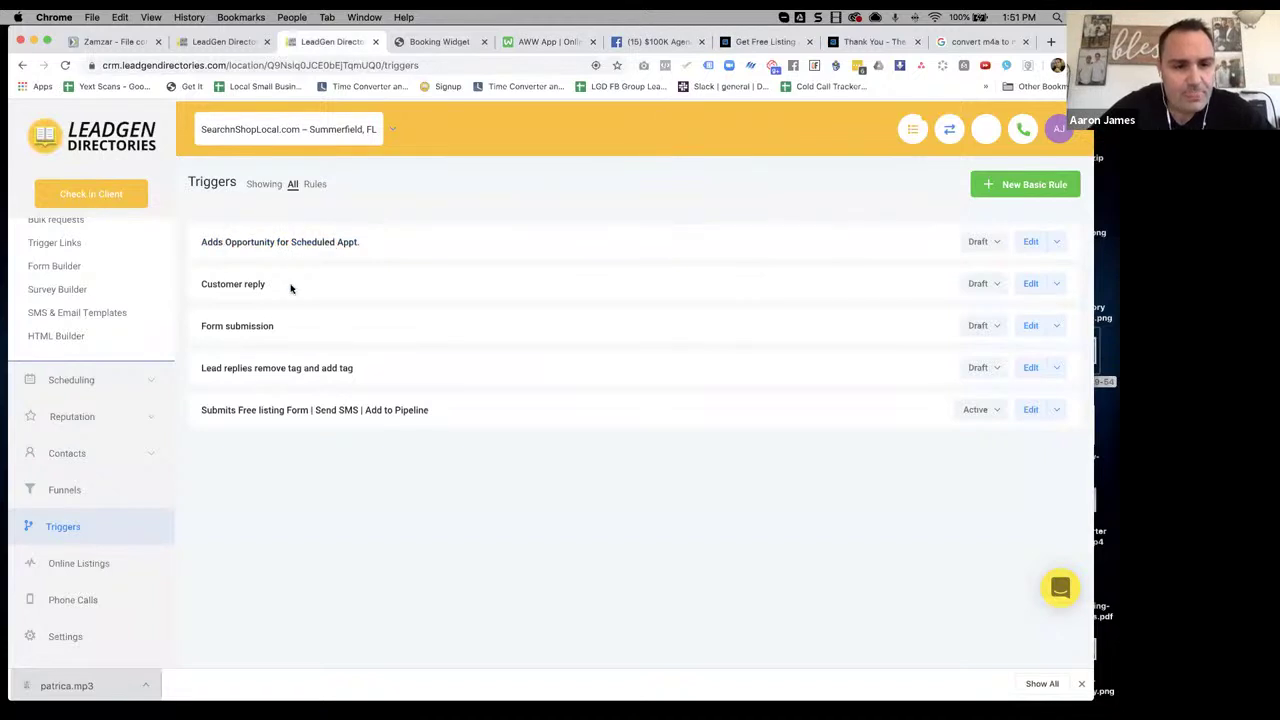
click(390, 411)
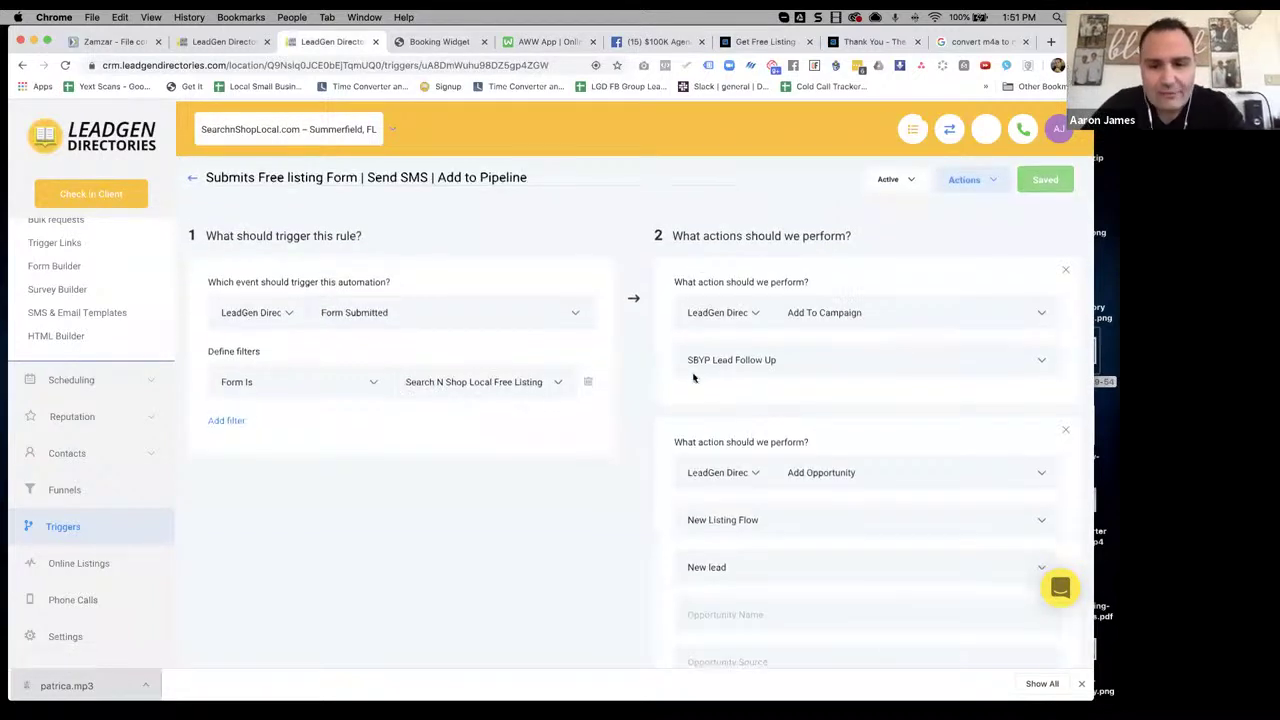
scroll(790, 342, down, 2)
scroll(790, 340, down, 2)
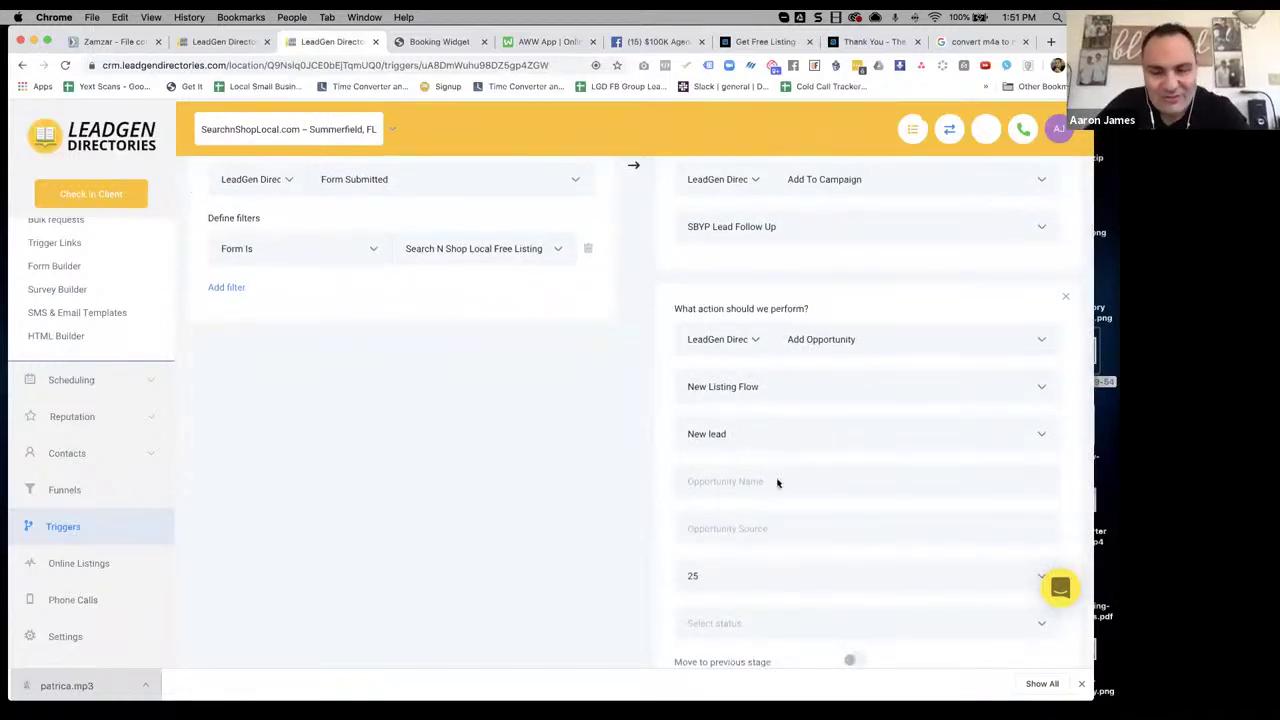
scroll(778, 483, down, 2)
scroll(671, 429, up, 5)
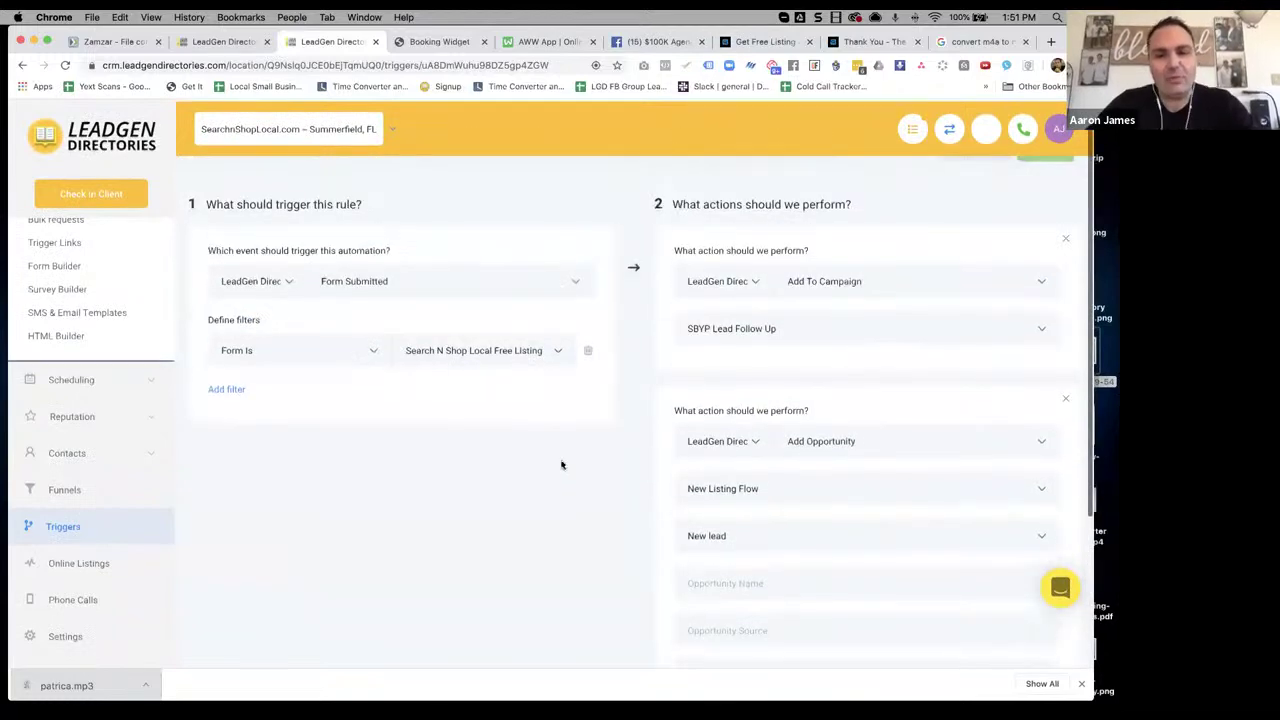
Leave the trigger, open the SBYP Lead Follow Up campaign, and look over its SMS, voicemail and email events
scroll(561, 464, up, 1)
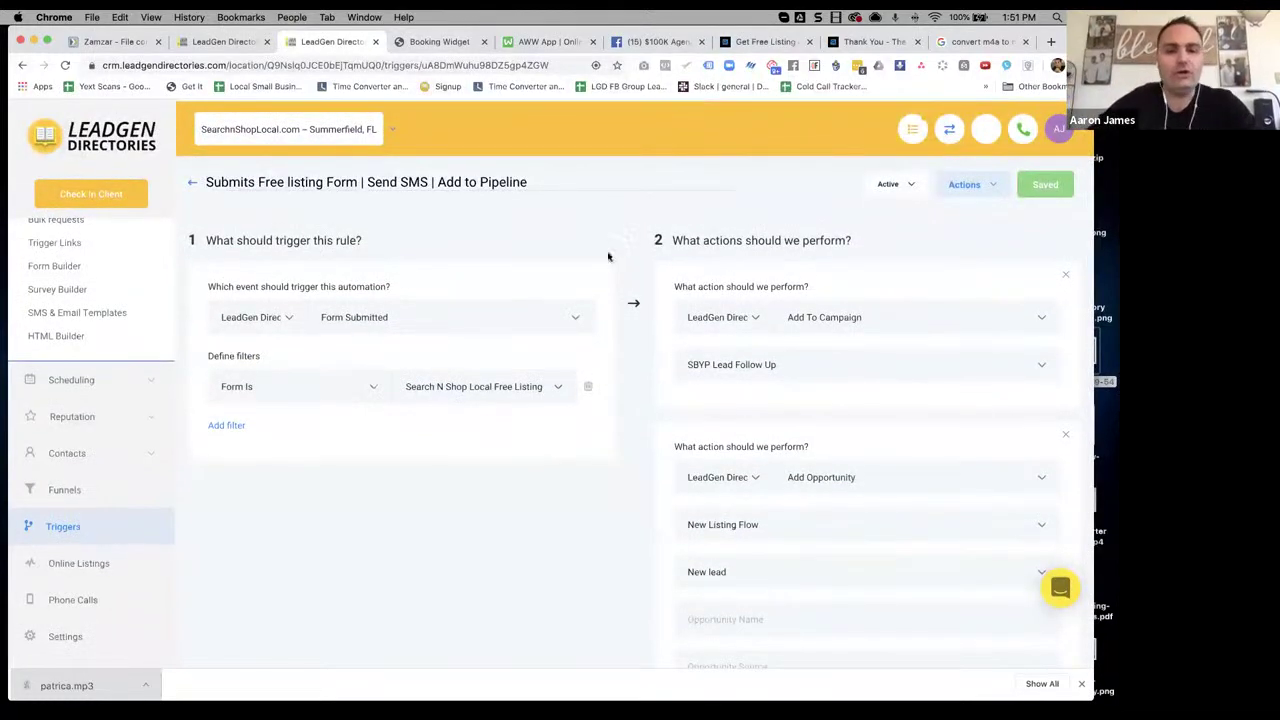
scroll(66, 346, up, 4)
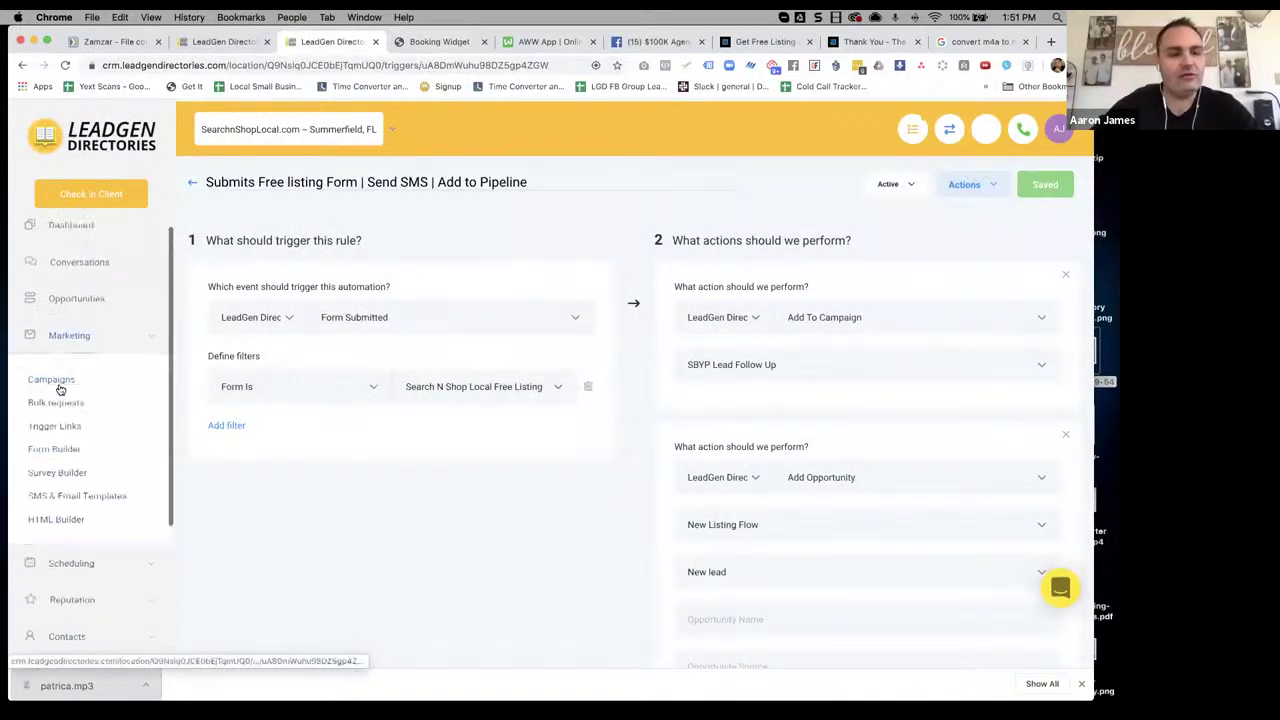
click(128, 382)
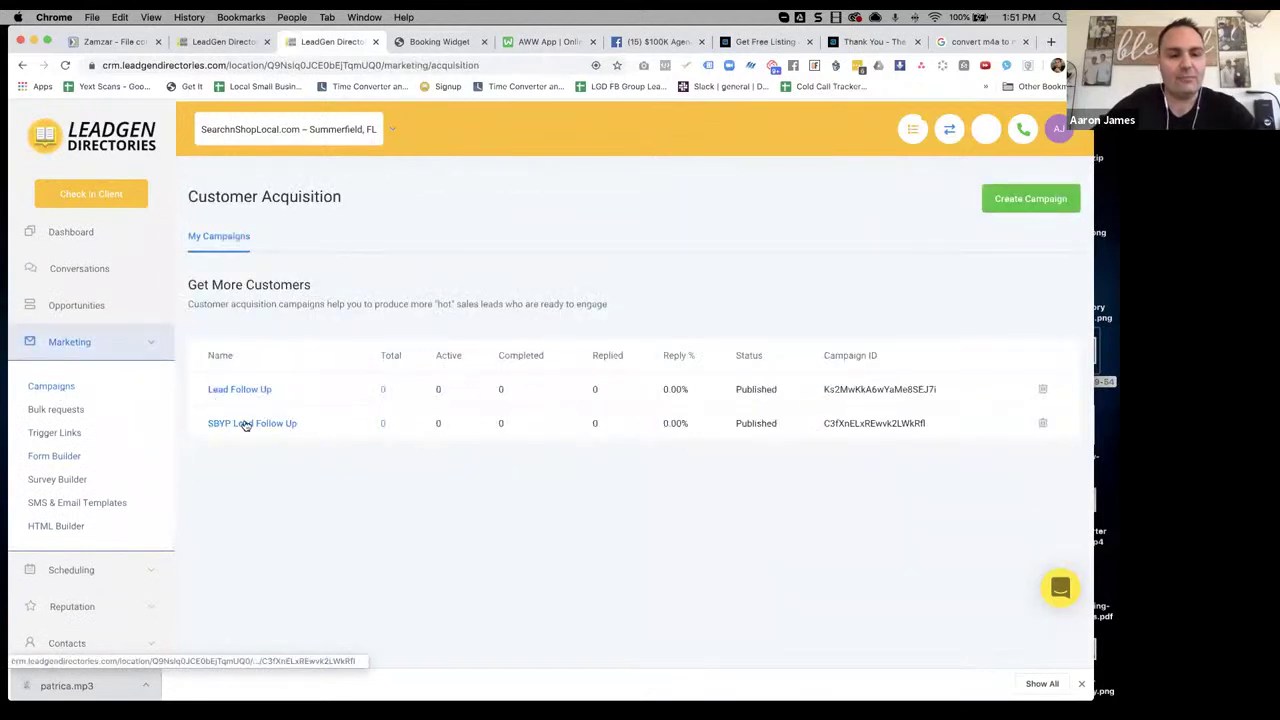
click(311, 420)
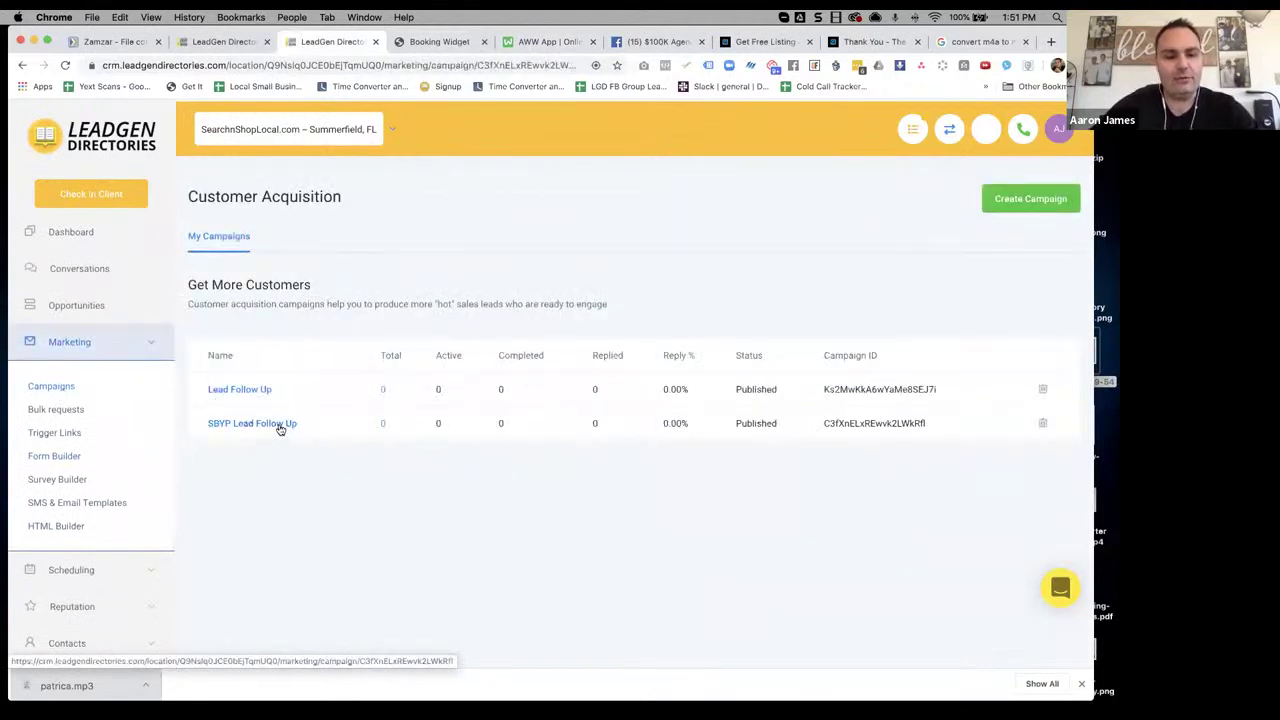
scroll(500, 357, down, 3)
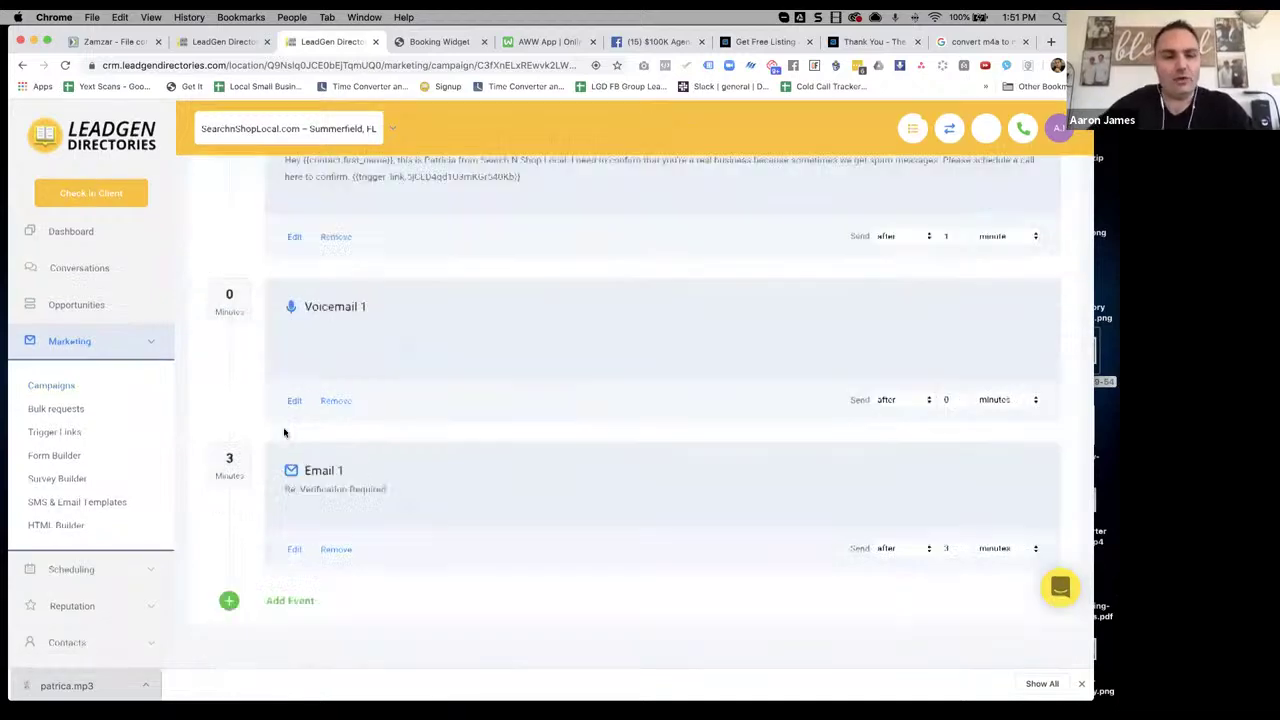
scroll(298, 348, up, 5)
Open SMS 1 for editing, send a test message to a mobile phone number, and clear the number field
click(294, 347)
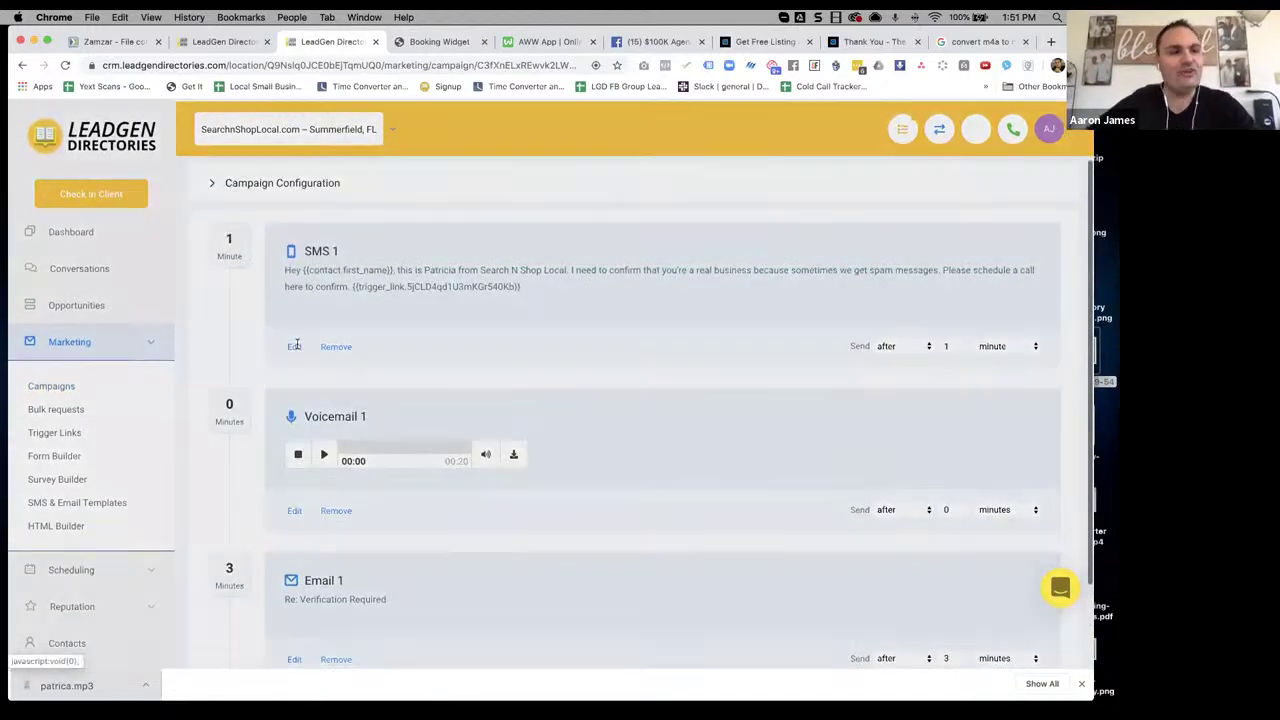
scroll(752, 630, down, 3)
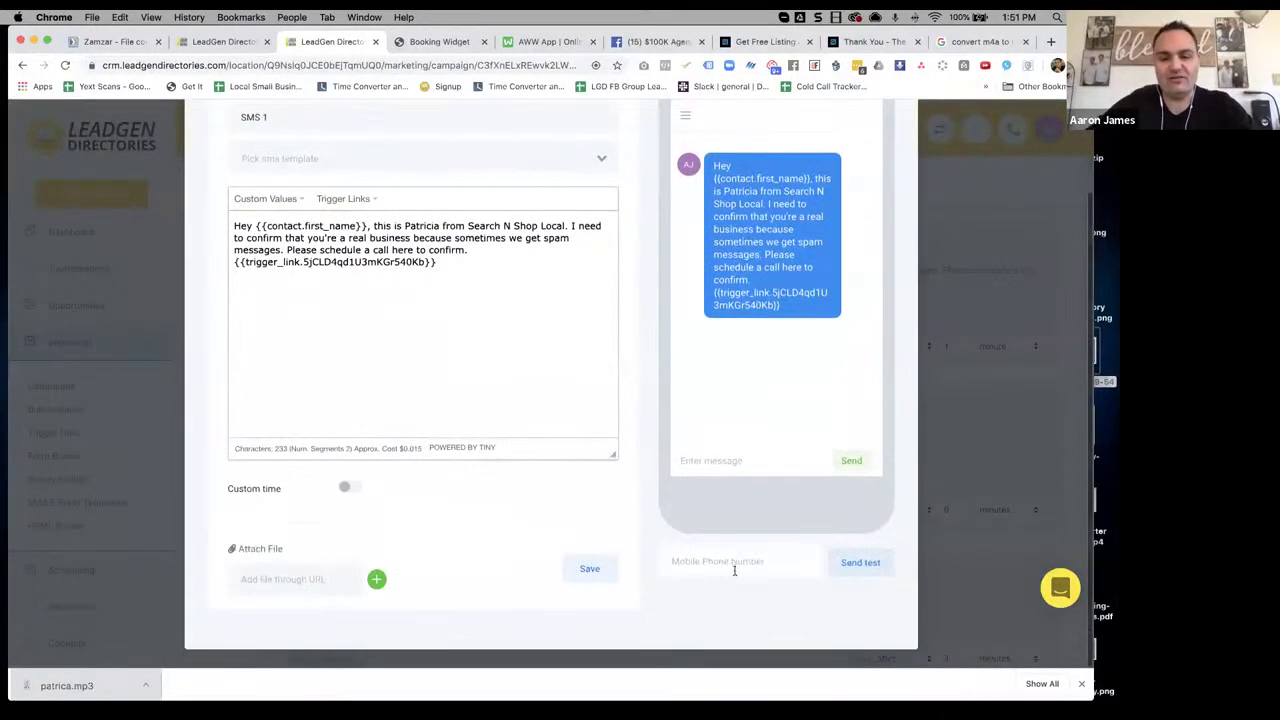
click(735, 566)
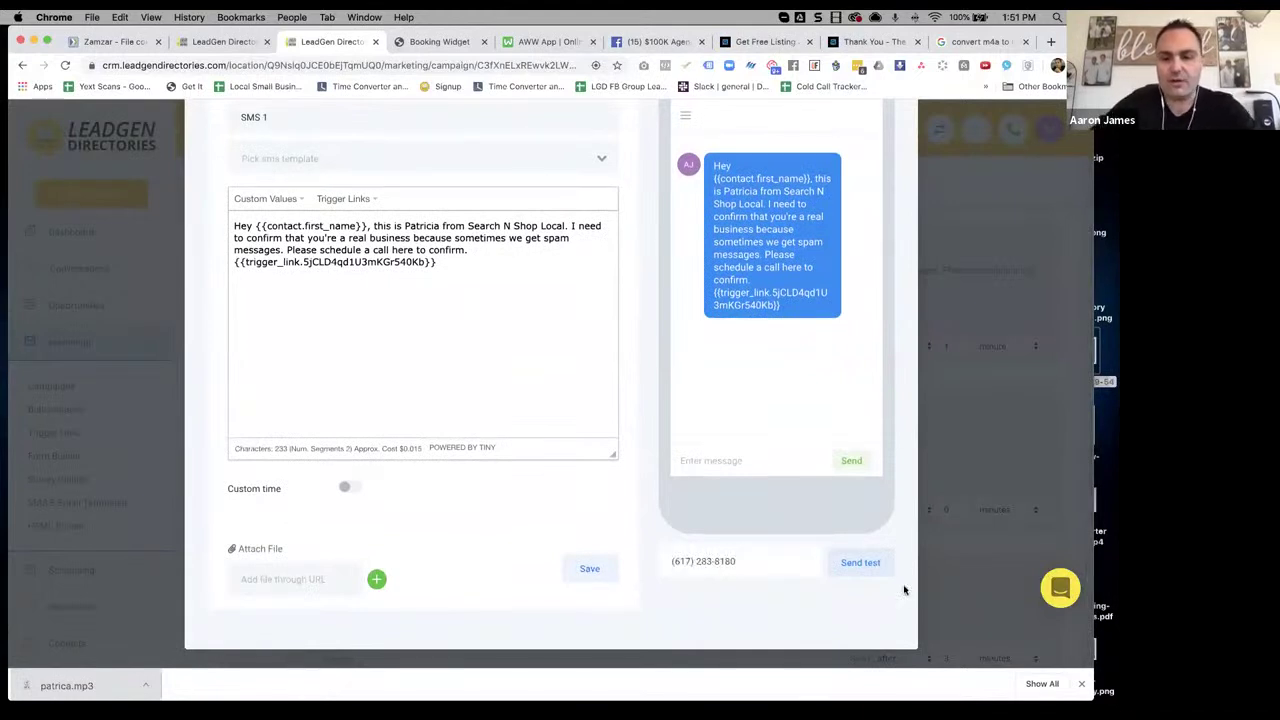
click(864, 564)
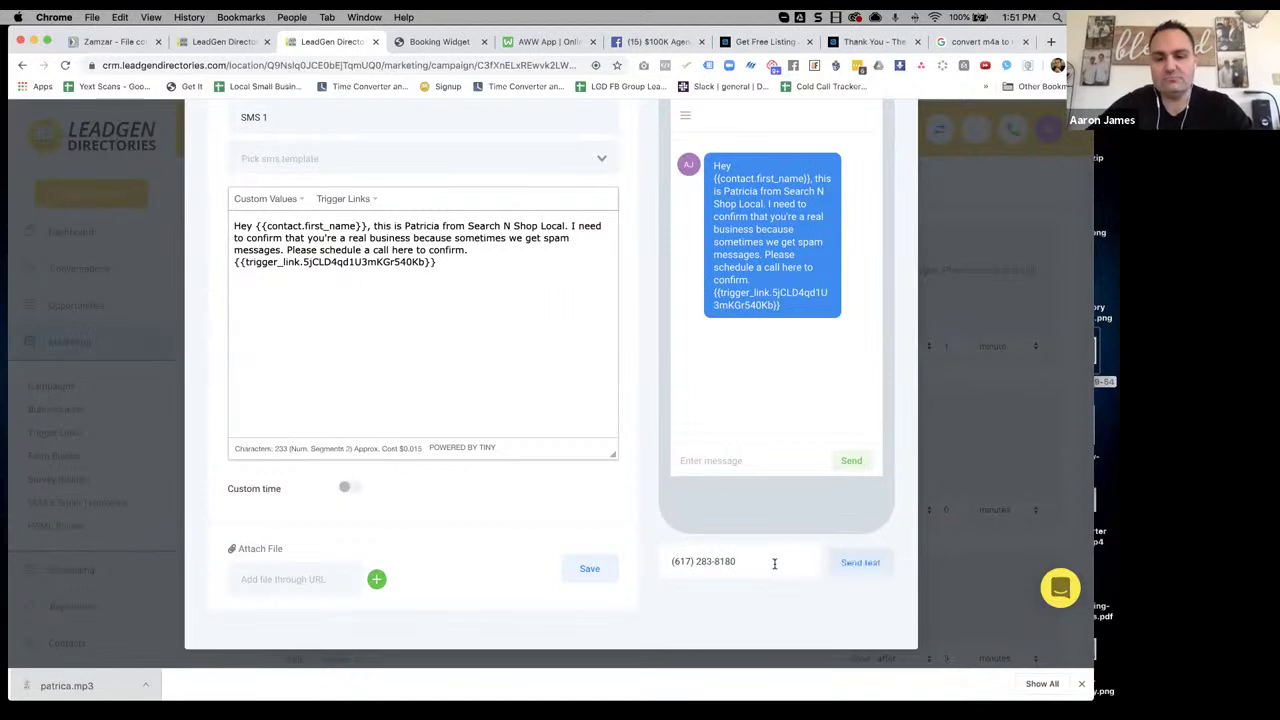
key(BackSpace)
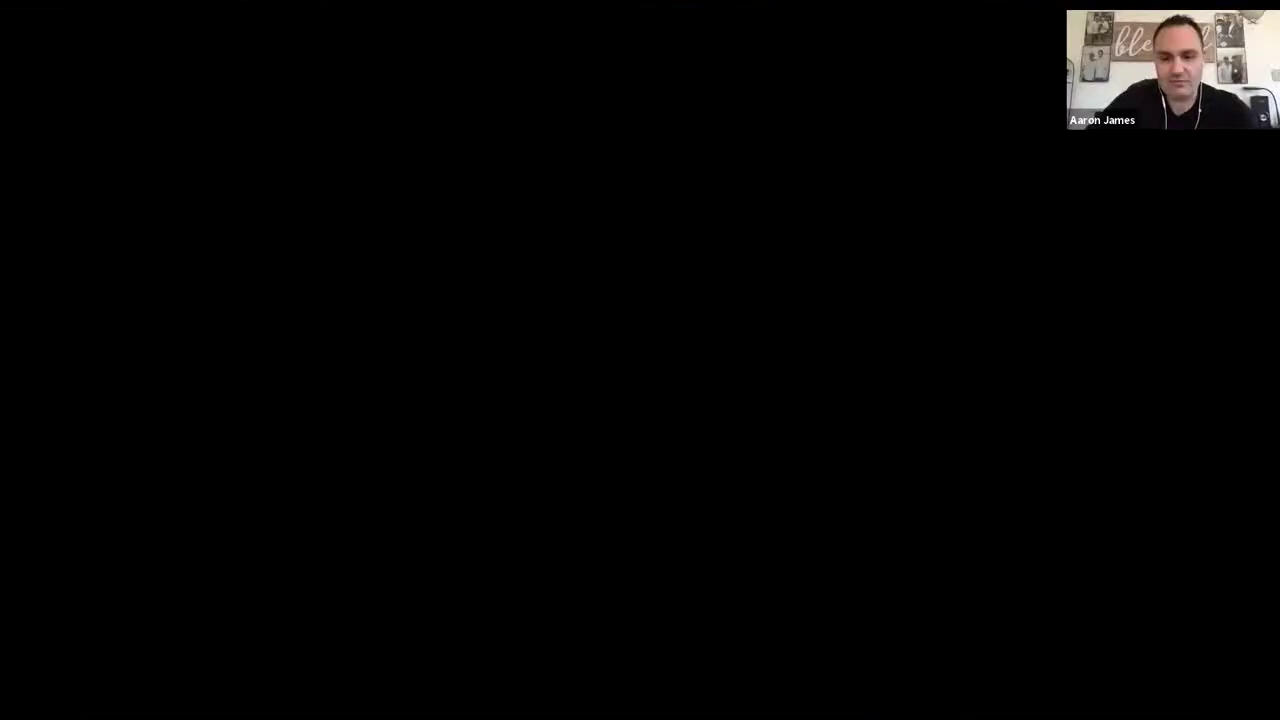
Check the available trigger links in SMS 1, highlight the message's trigger link placeholder, and close the editor without saving
scroll(464, 297, up, 1)
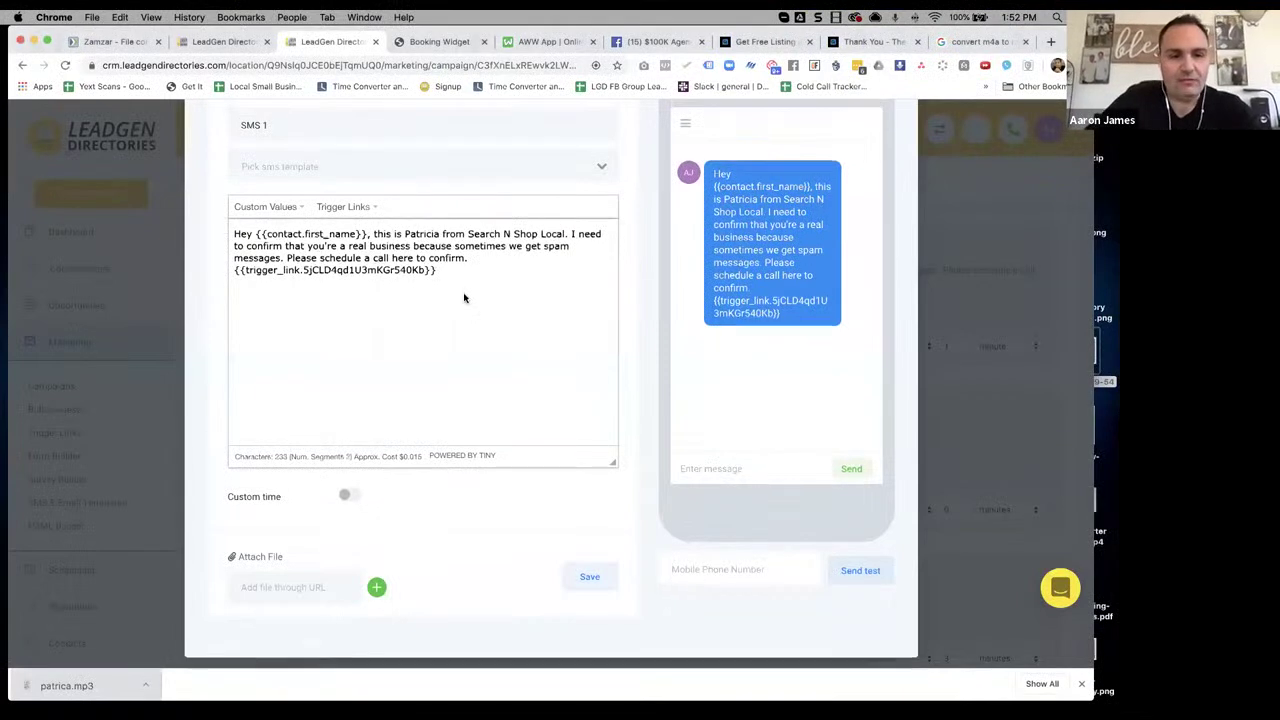
click(348, 229)
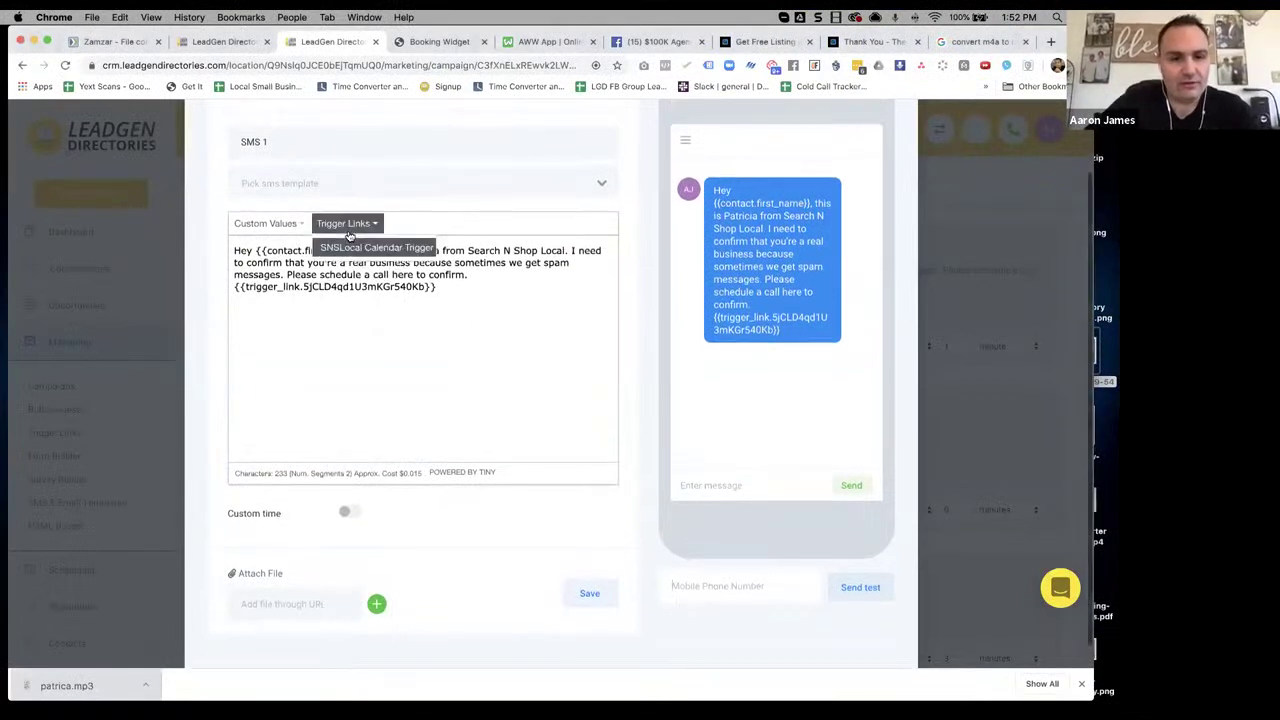
click(448, 286)
drag(221, 281, 366, 317)
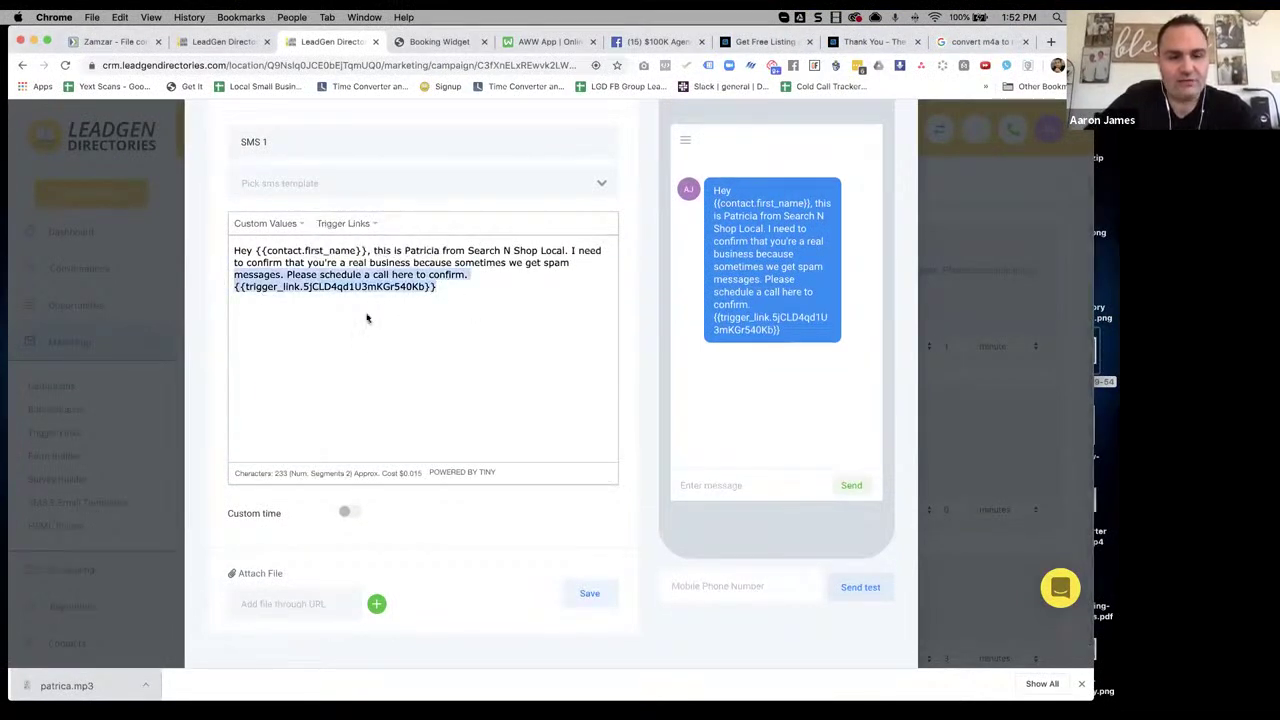
click(366, 317)
scroll(965, 302, up, 2)
click(963, 302)
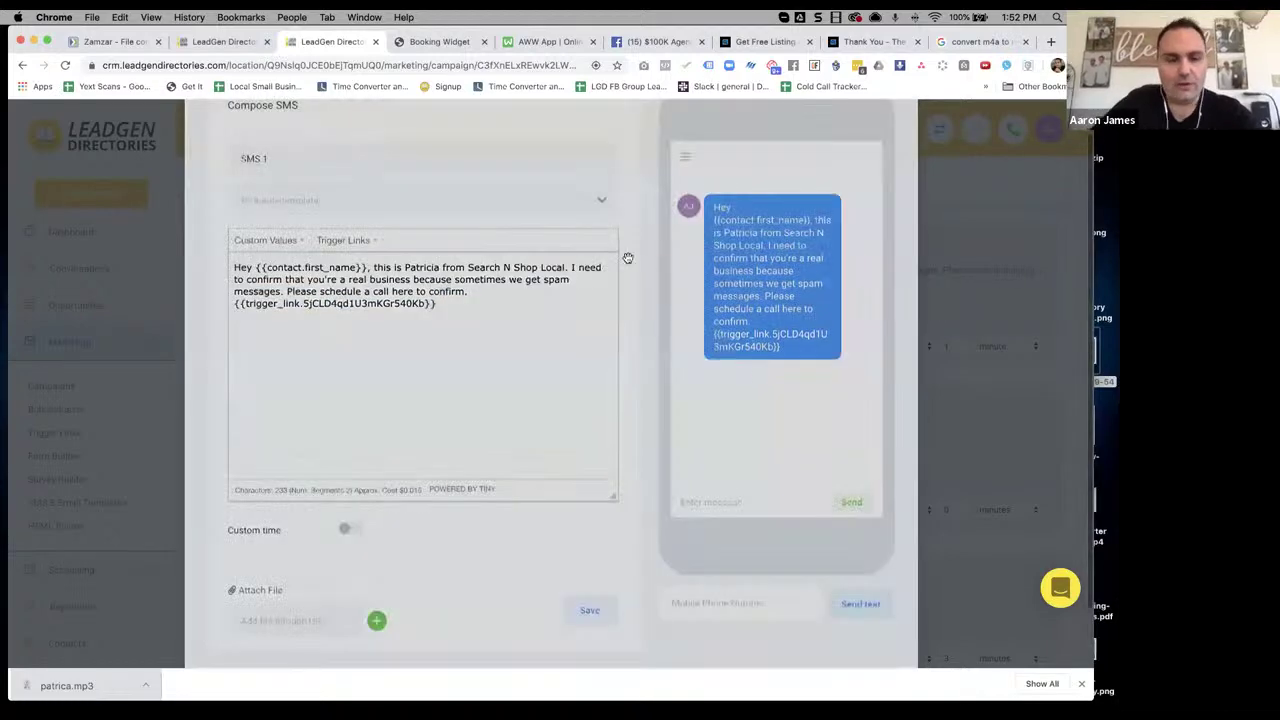
scroll(70, 432, down, 5)
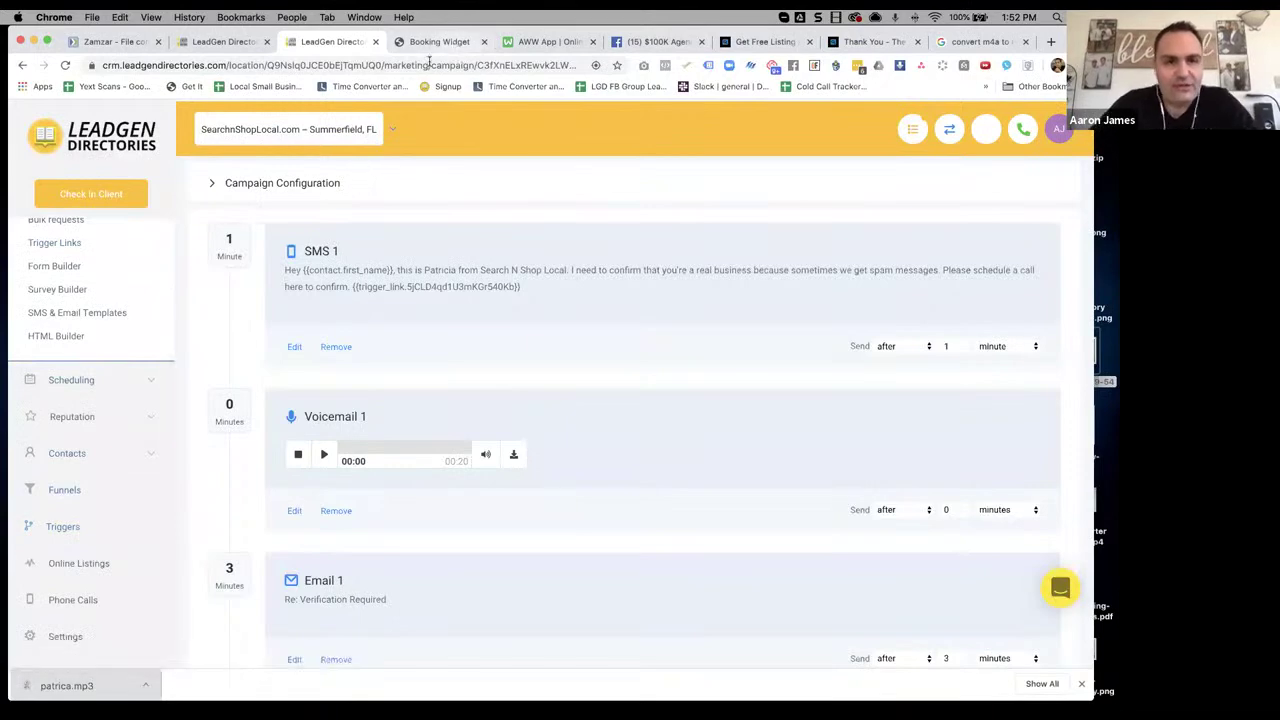
Copy the calendar URL of the Booking Widget page and return to the SBYP Lead Follow Up campaign
click(455, 44)
click(140, 62)
key(super+c)
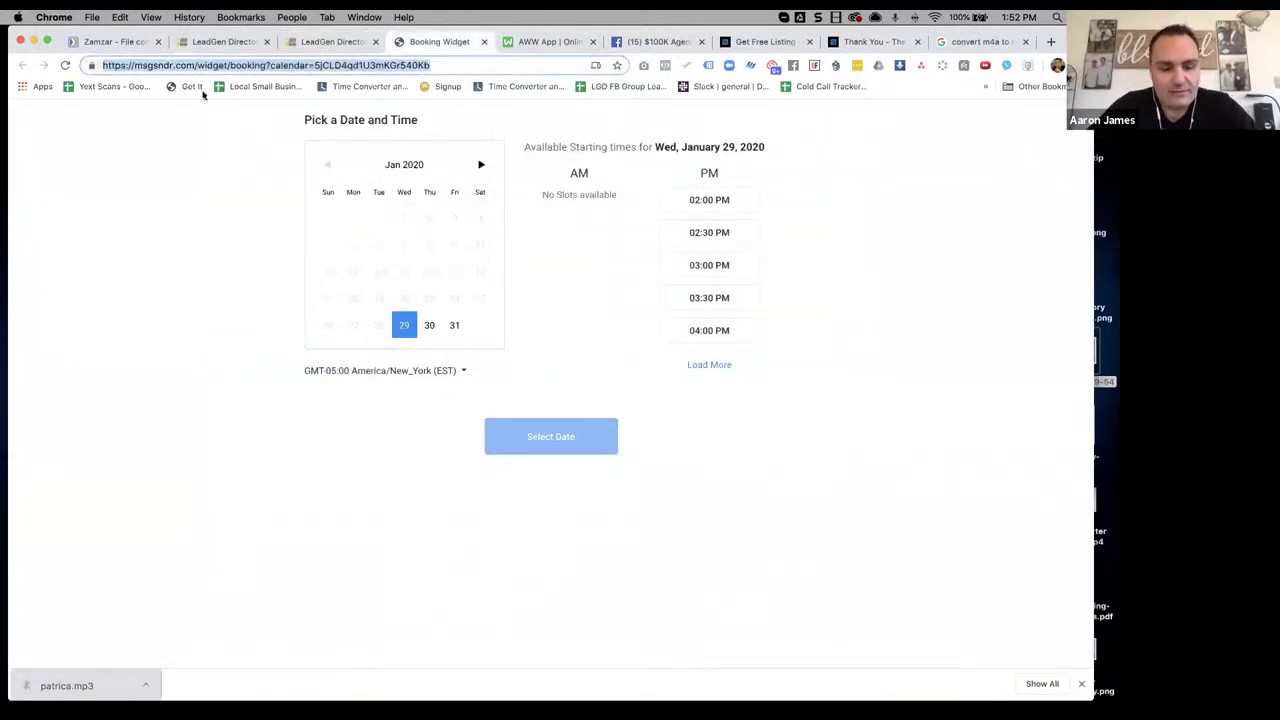
click(310, 44)
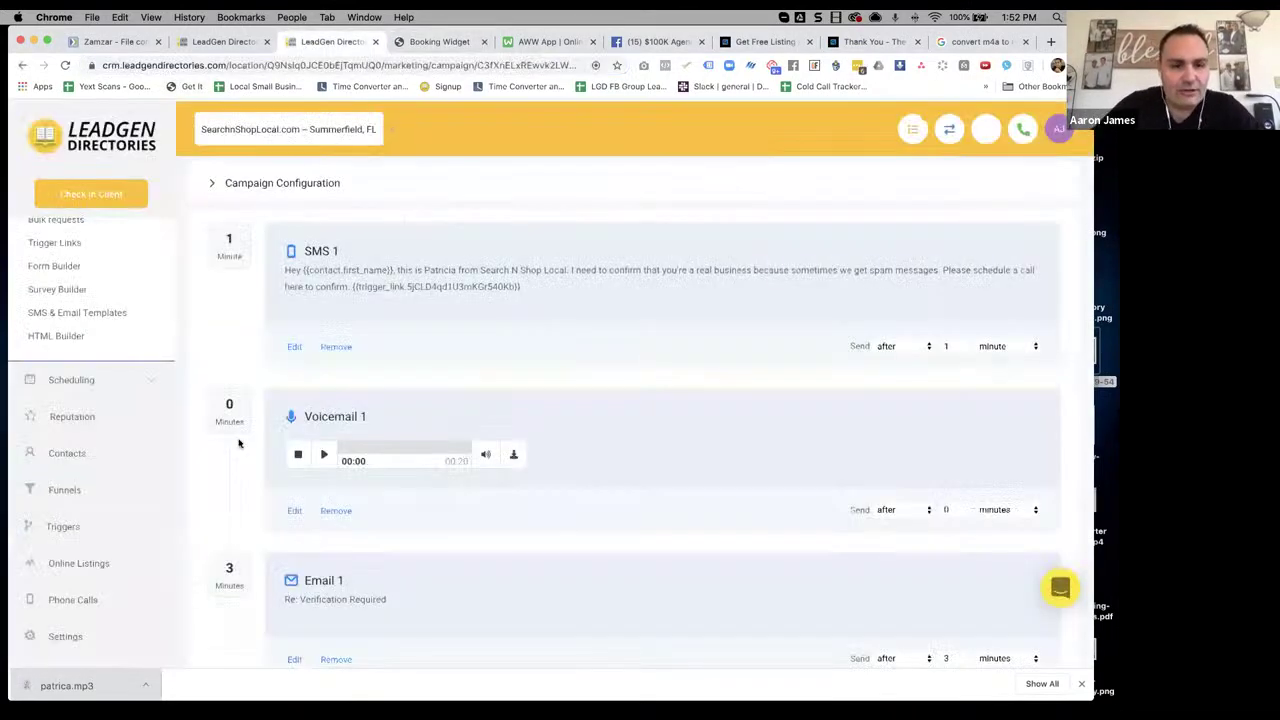
Replace the trigger link placeholder in SMS 1 with the copied booking calendar URL and save the message
click(294, 347)
drag(438, 372, 196, 371)
key(super+v)
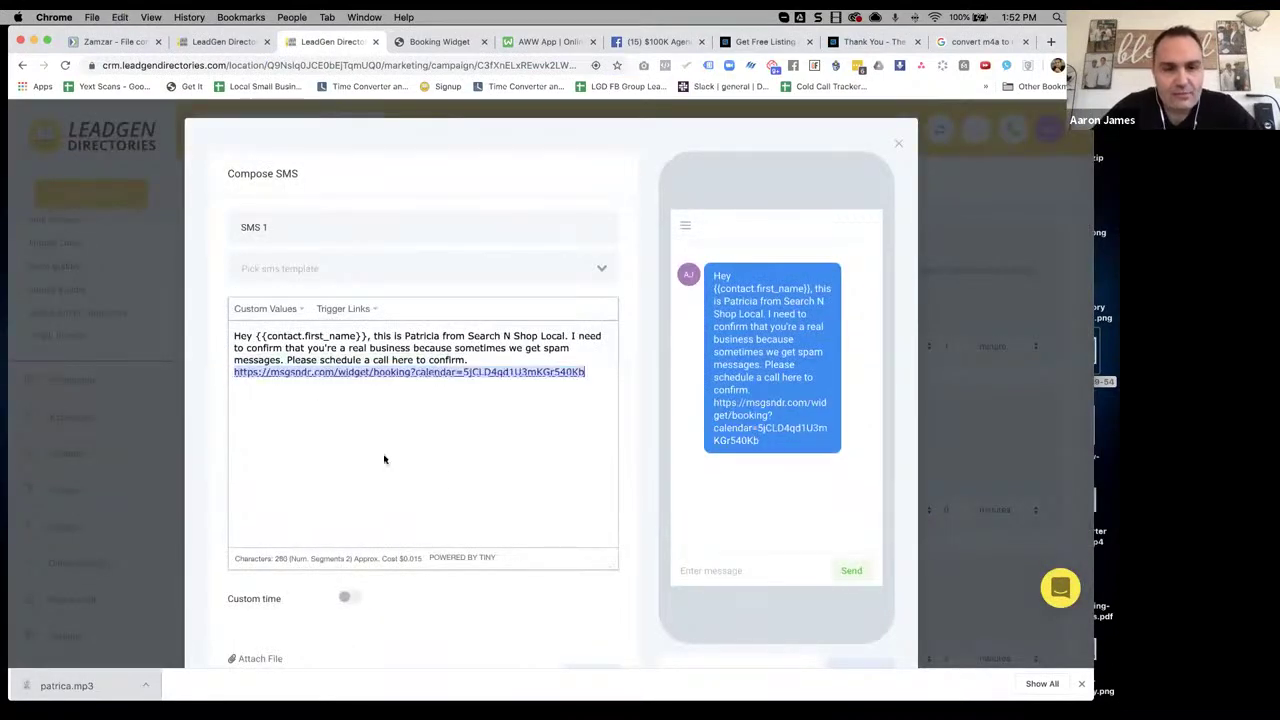
scroll(440, 472, down, 1)
scroll(440, 472, down, 2)
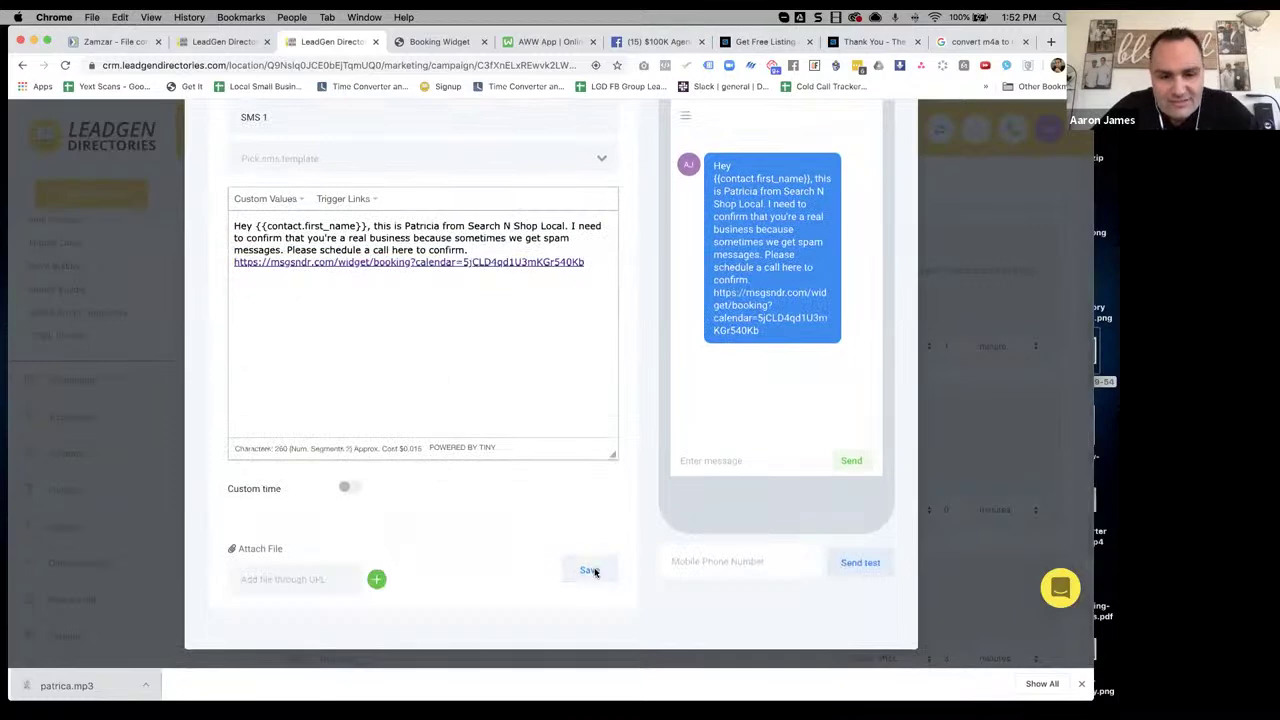
click(590, 571)
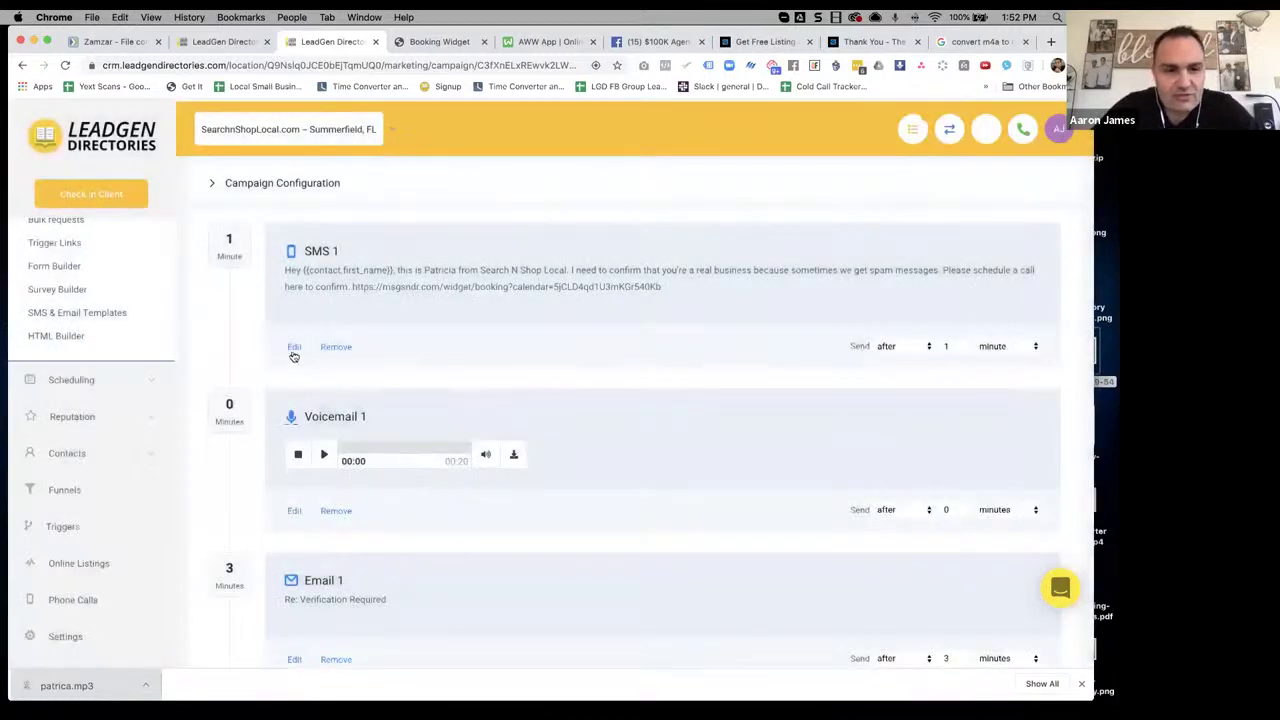
Reopen SMS 1 and go to the mobile phone number field for test messages
click(294, 347)
scroll(717, 559, down, 2)
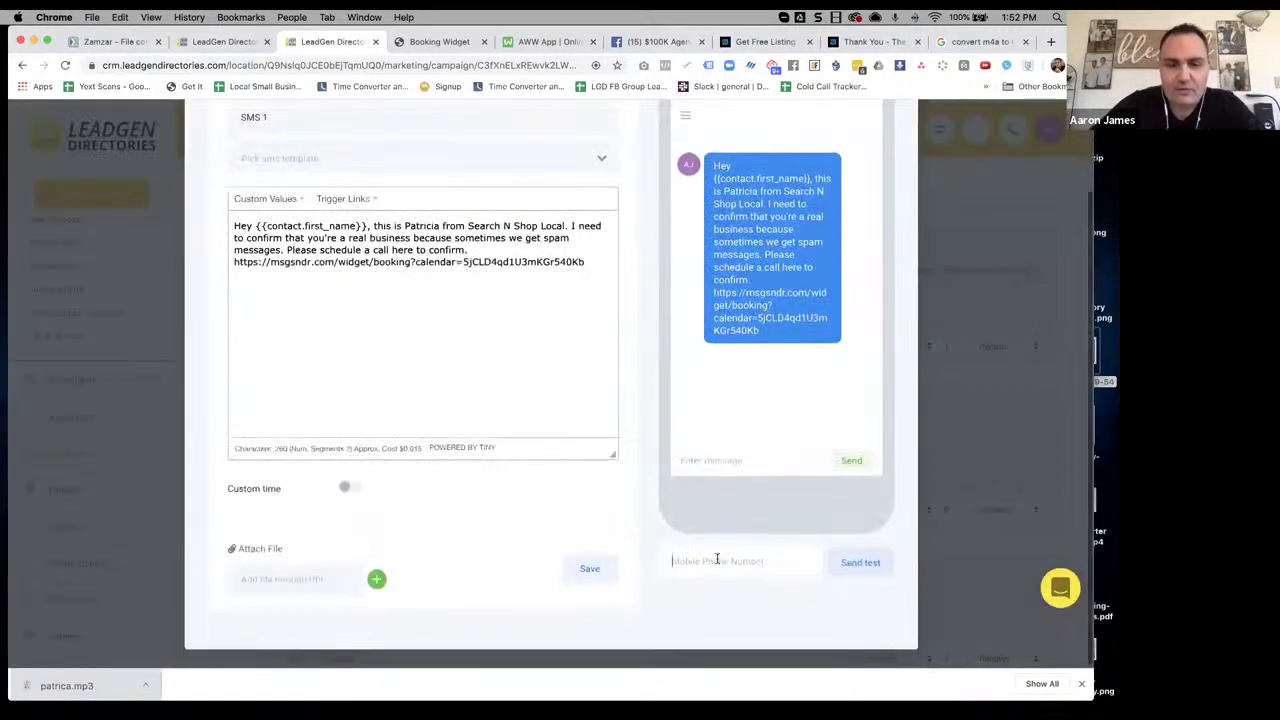